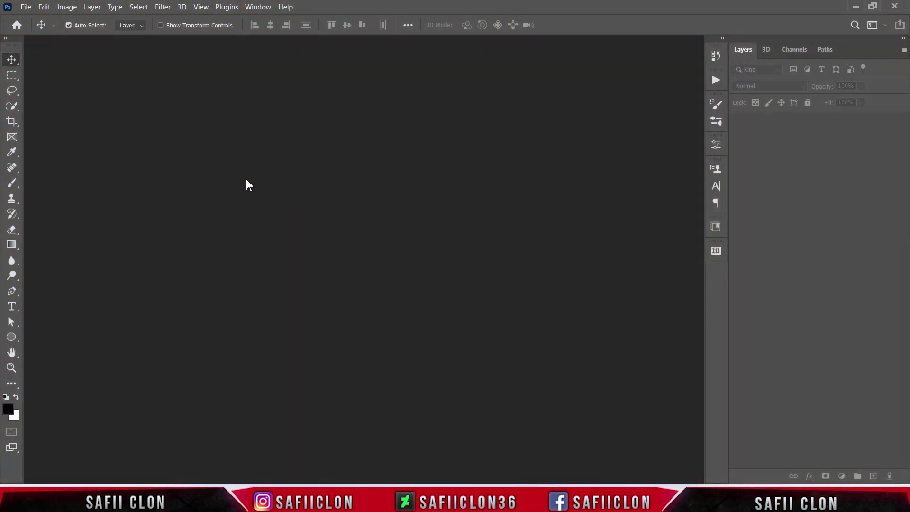
Create a new 4160 × 3968 px document at 300 pixels/inch.
left_click(26, 7)
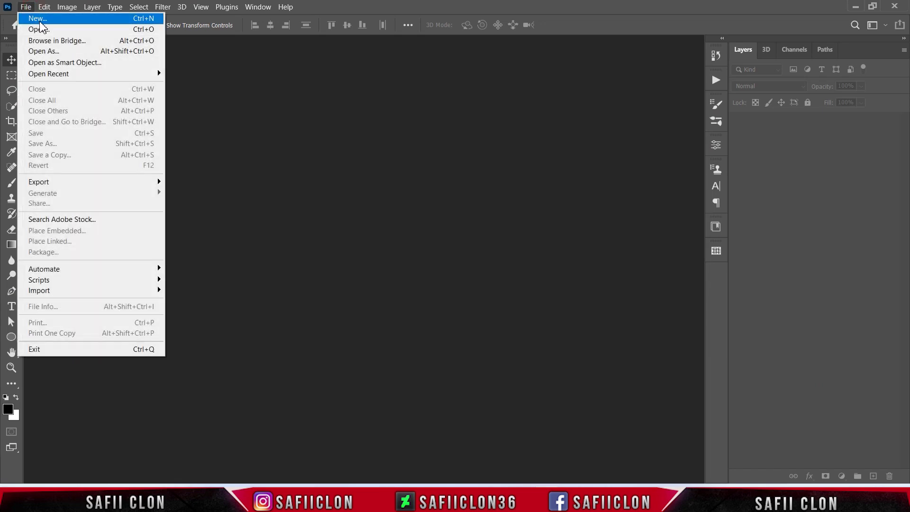
left_click(37, 19)
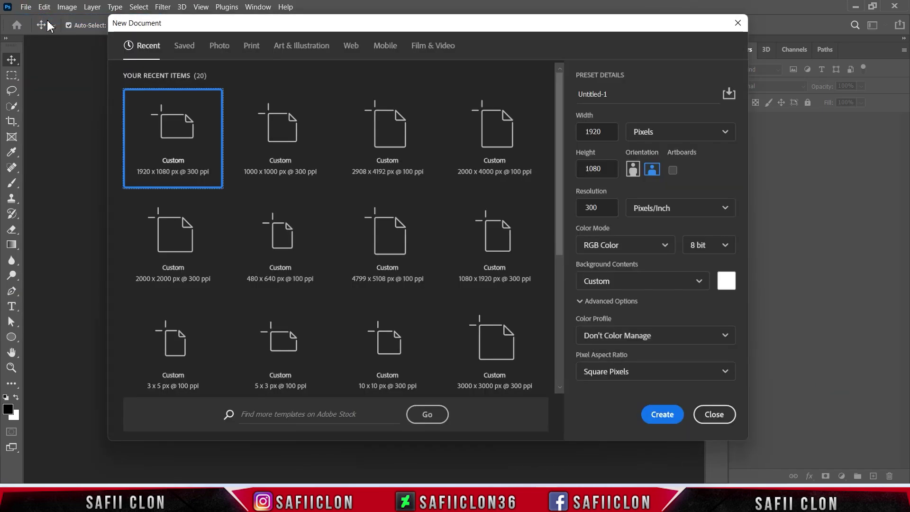
left_click(675, 134)
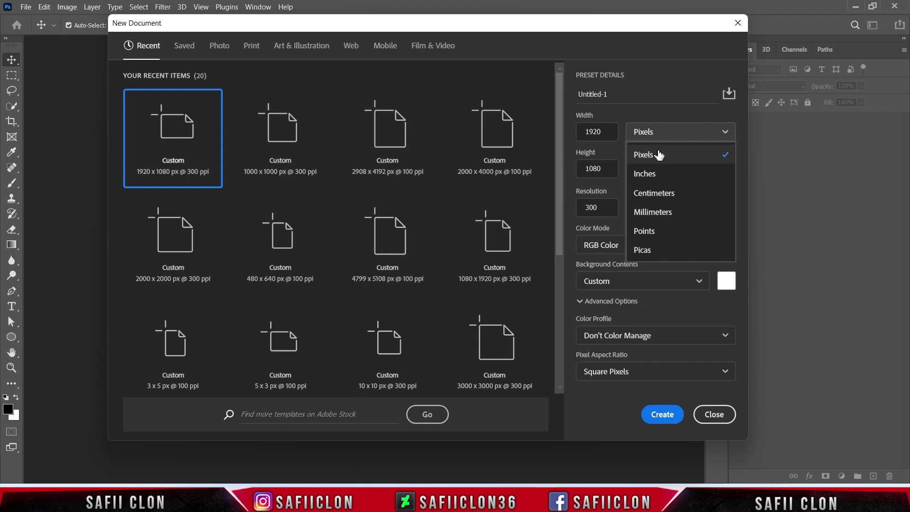
left_click(658, 155)
double_click(592, 131)
type("4160")
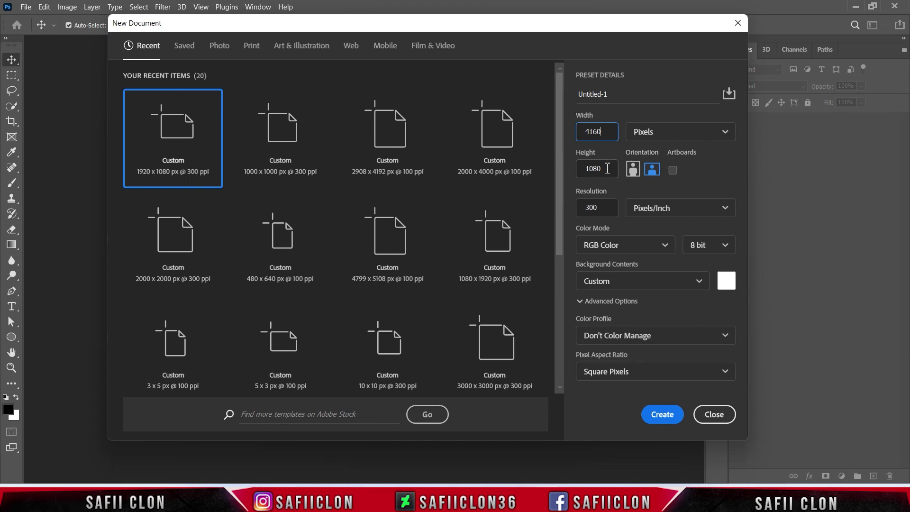
double_click(607, 168)
type("3968")
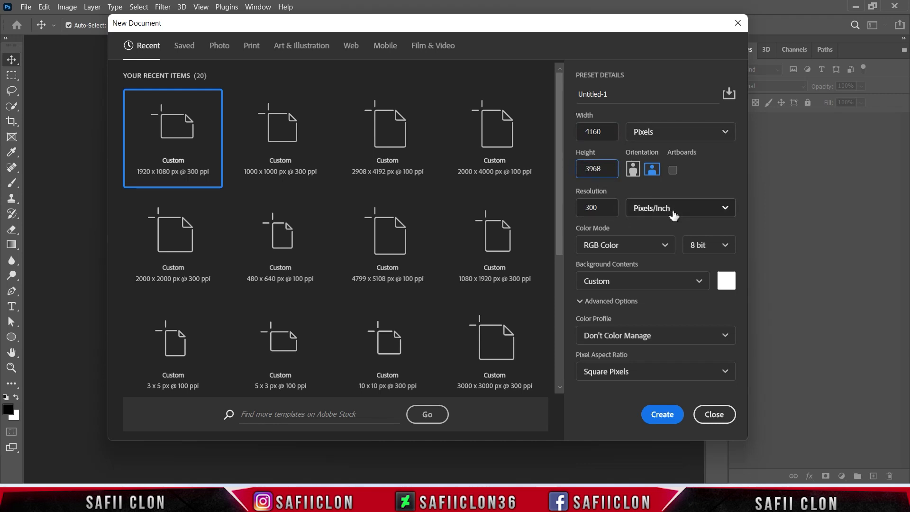
left_click(658, 208)
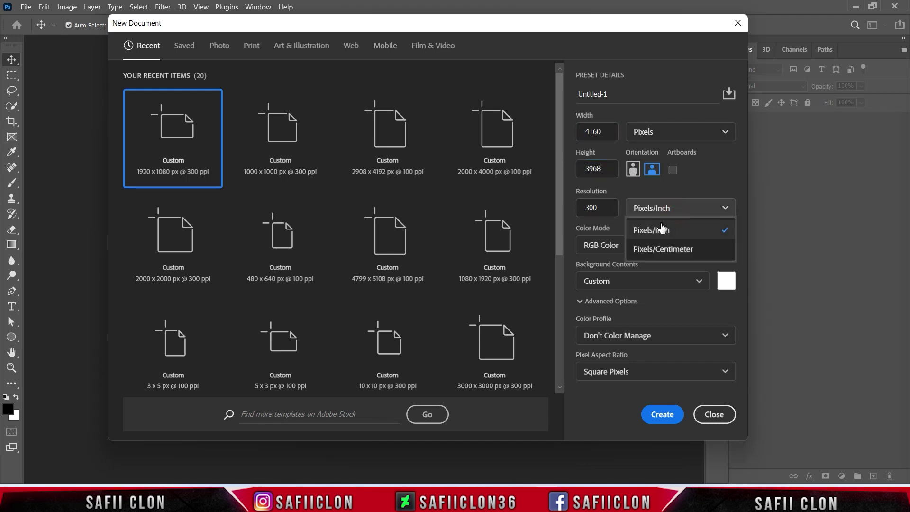
left_click(658, 229)
double_click(602, 210)
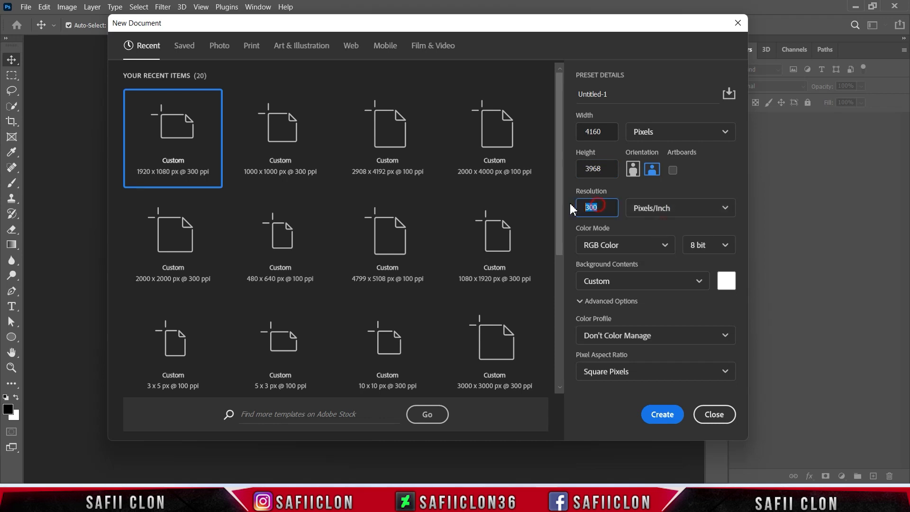
left_click(662, 416)
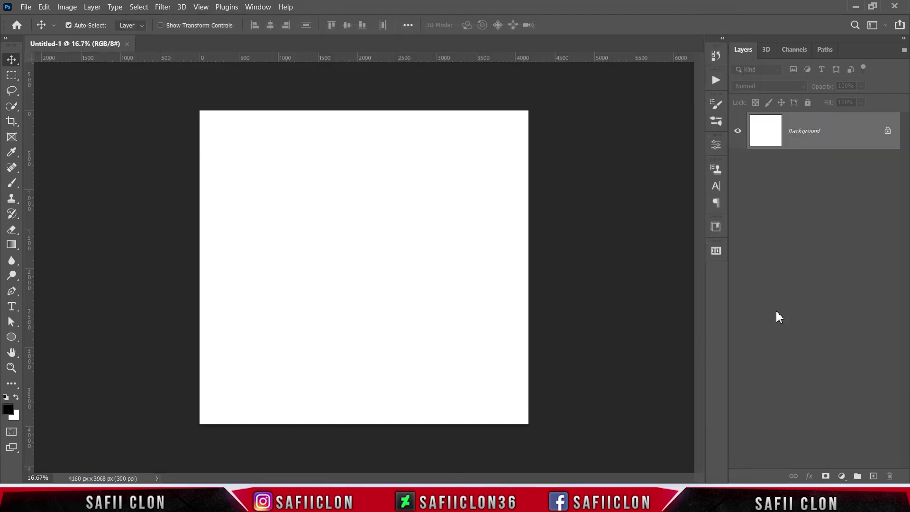
Open the jungle photo.
left_click(25, 7)
left_click(41, 29)
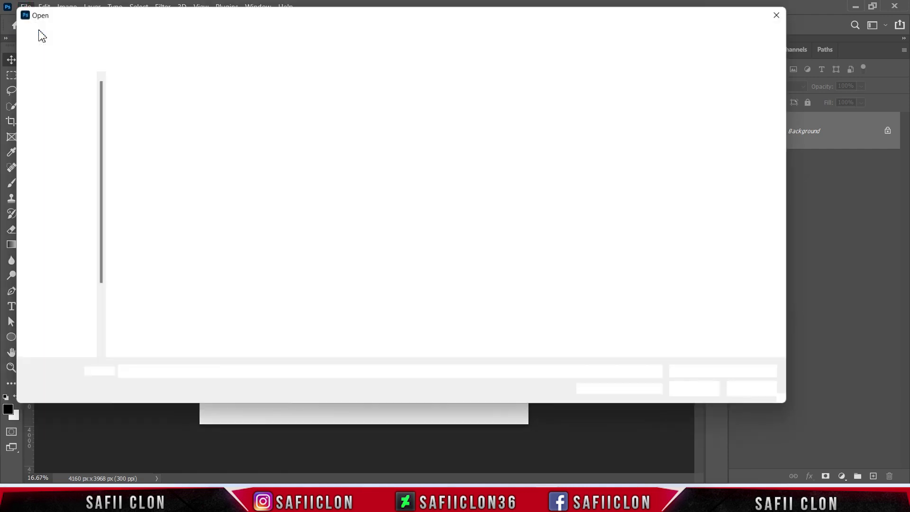
left_click(261, 124)
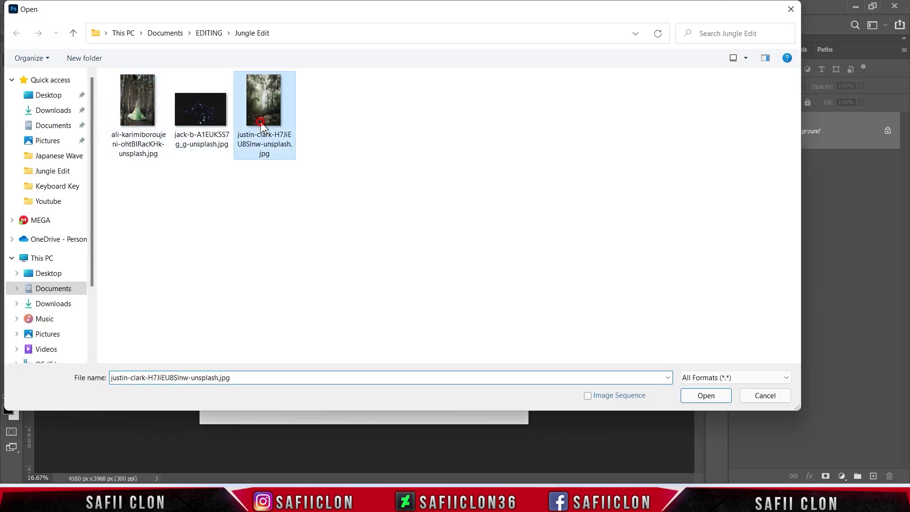
left_click(703, 396)
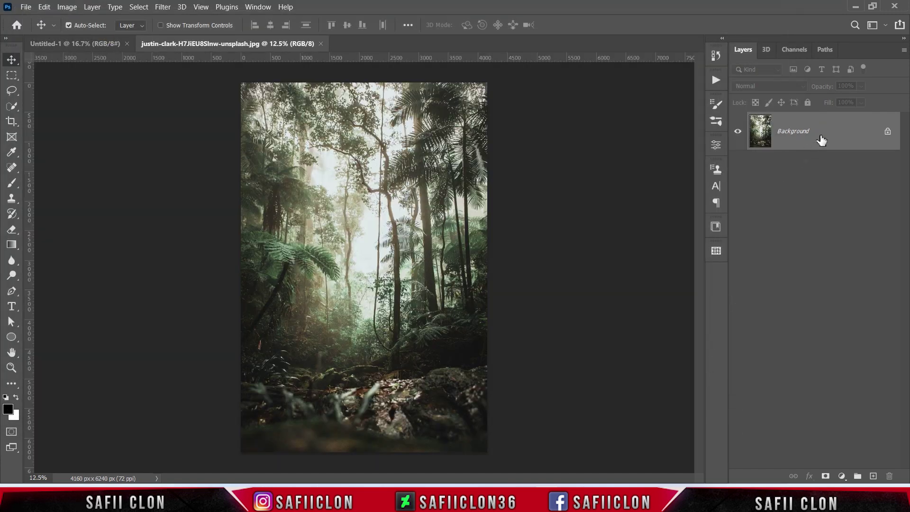
Copy the jungle photo into Untitled-1 as Layer 1 and transform it to fill the canvas.
mouse_move(821, 139)
left_mouse_down()
mouse_move(72, 46)
mouse_move(341, 259)
left_mouse_up()
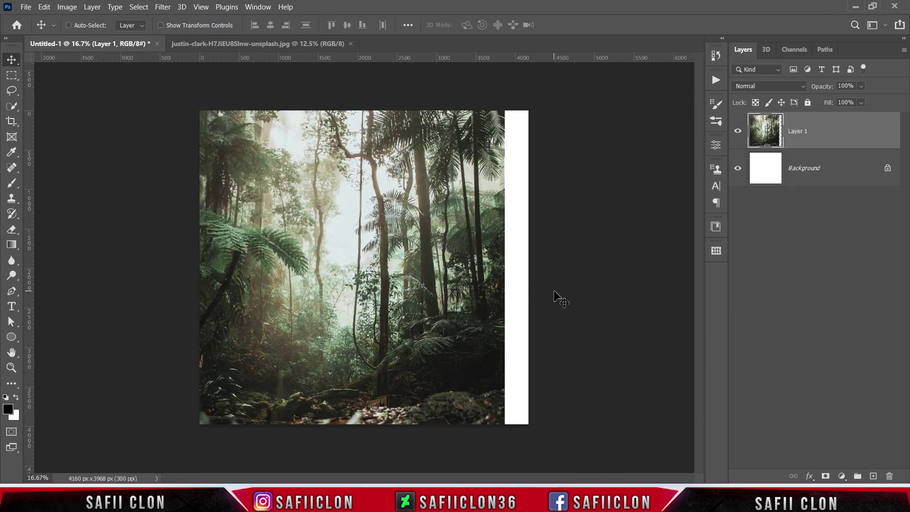
key("ctrl+t")
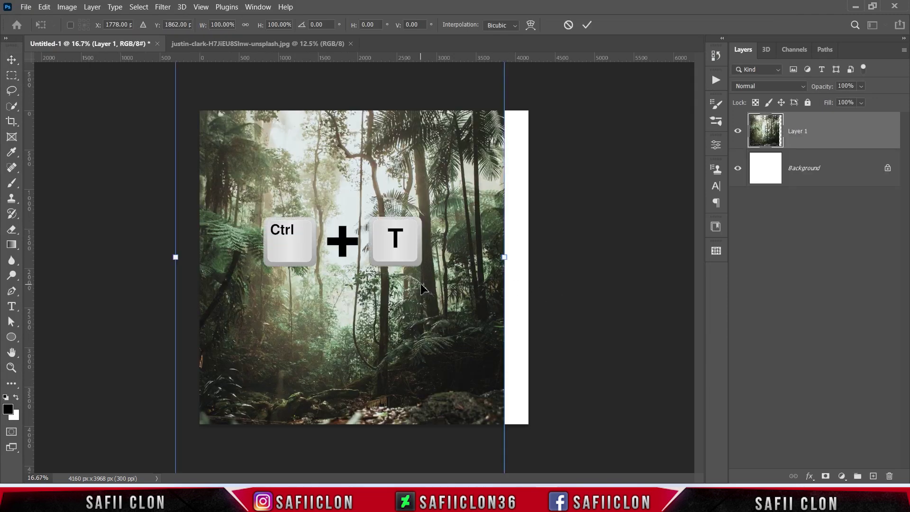
left_click_drag(421, 308, 449, 233)
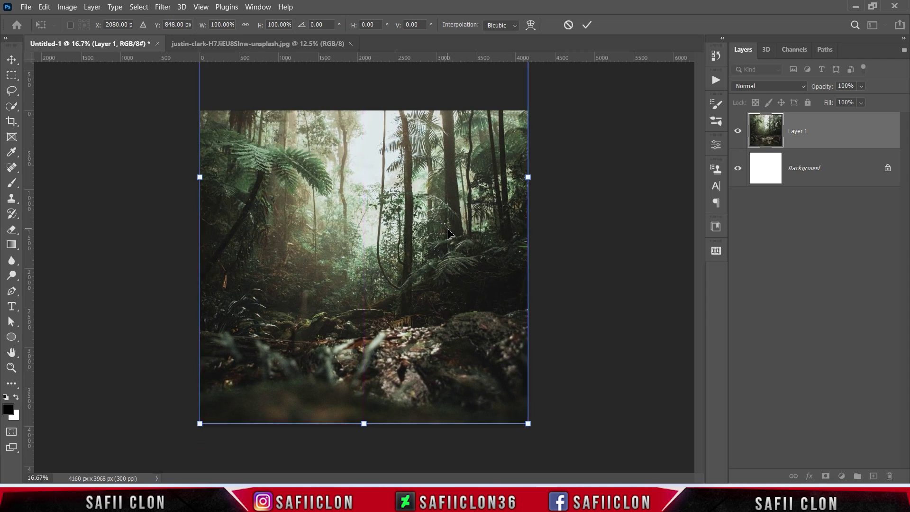
key("ctrl+minus")
left_click_drag(421, 189, 420, 194)
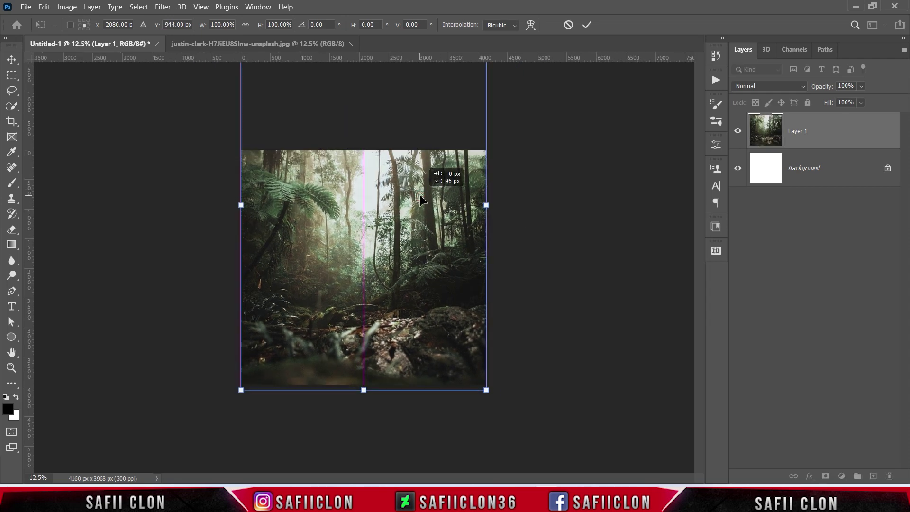
key("Up")
key("Up")
key("Up")
key("Up")
key("Up")
key("Up")
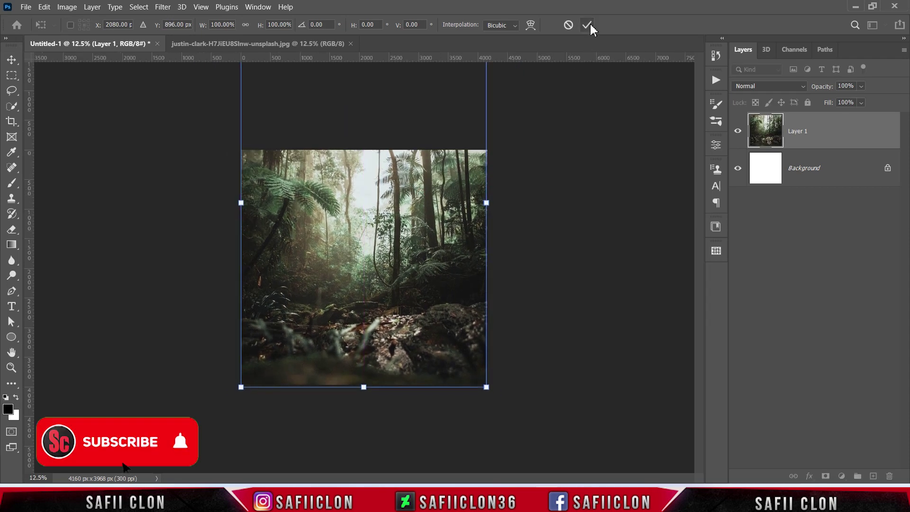
left_click(588, 25)
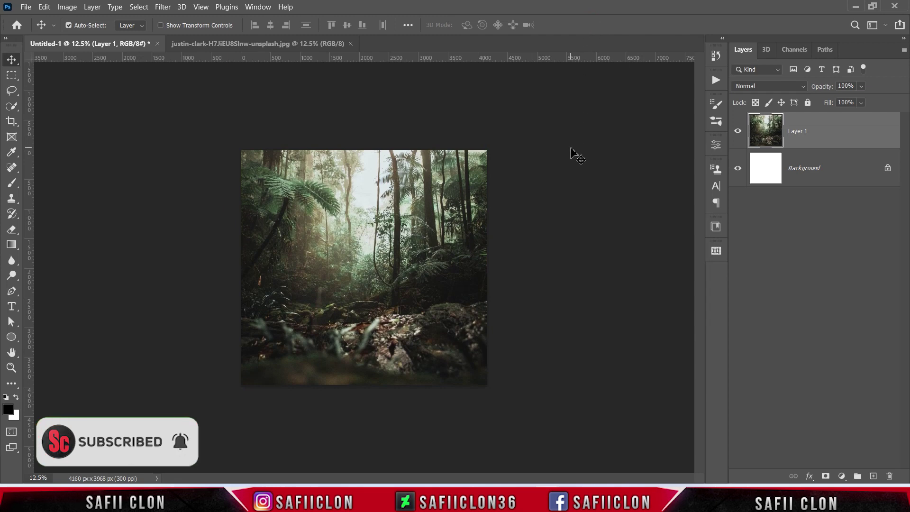
key("ctrl+plus")
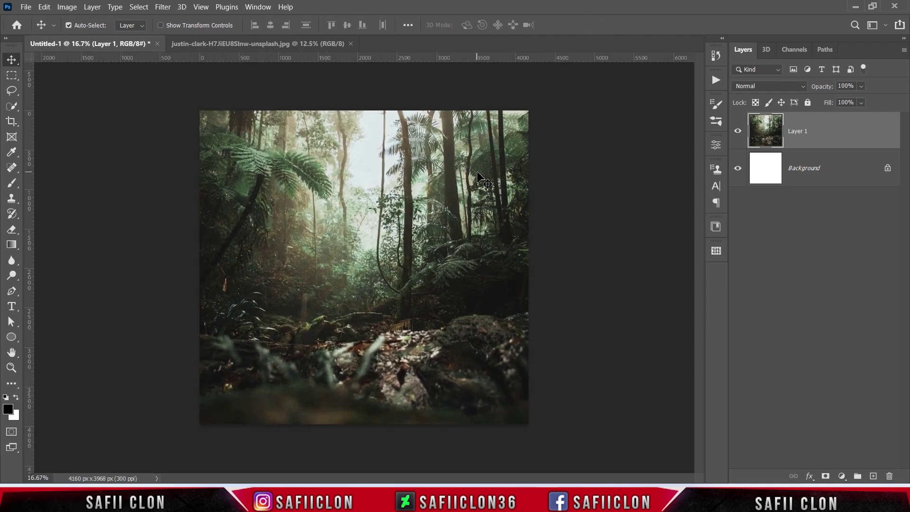
Open the woman-in-green photo and unlock its Background into an editable layer.
left_click(20, 10)
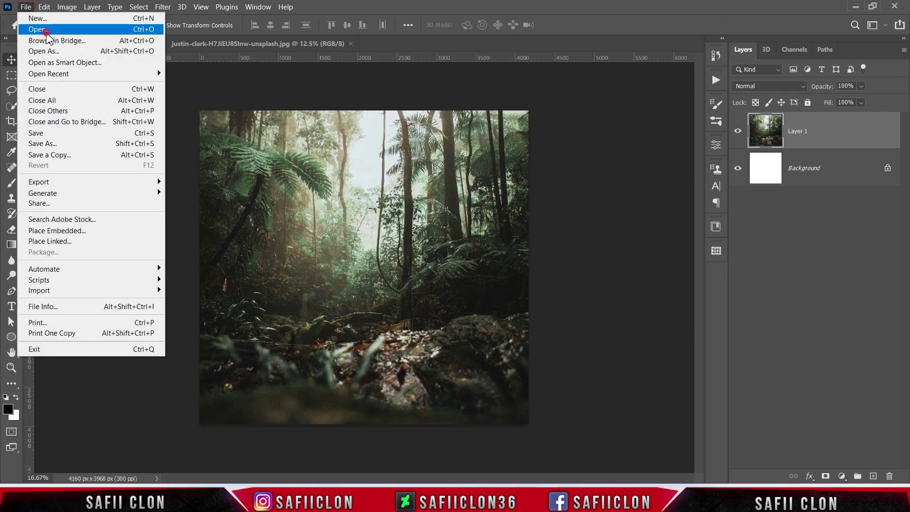
left_click(47, 33)
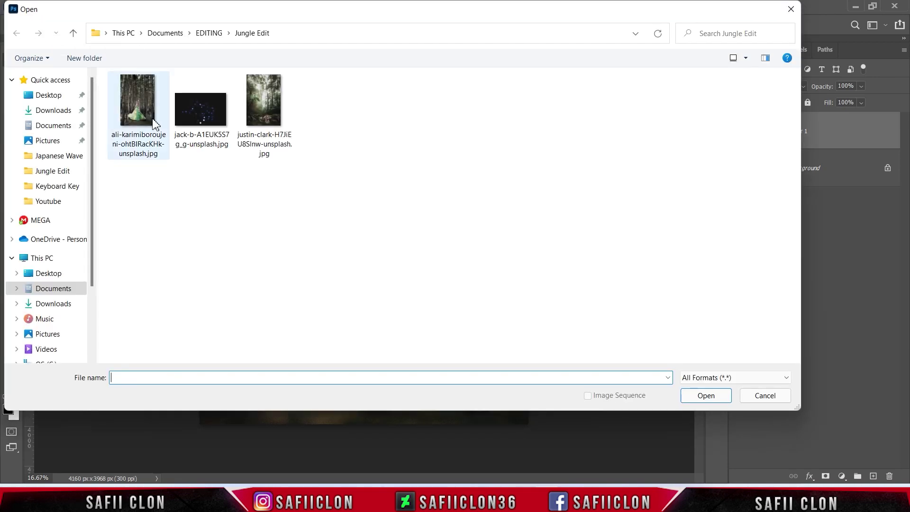
left_click(151, 121)
left_click(700, 399)
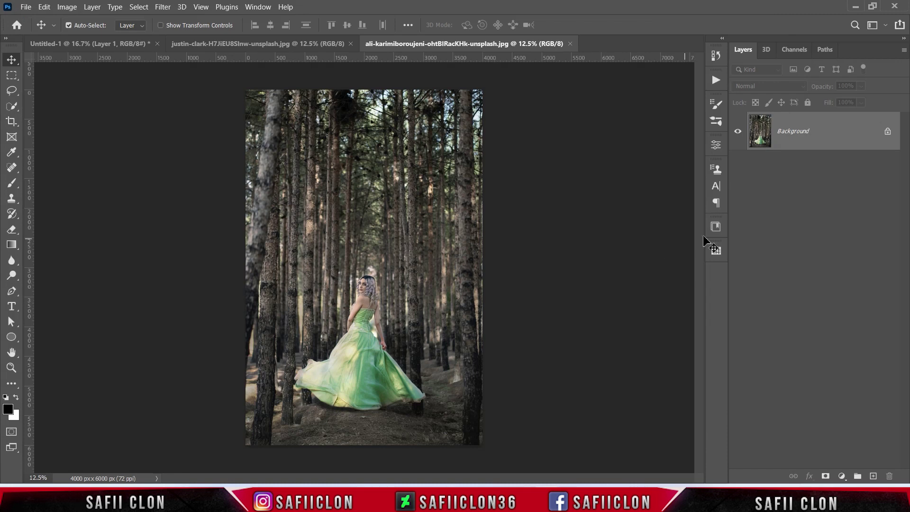
left_click(887, 134)
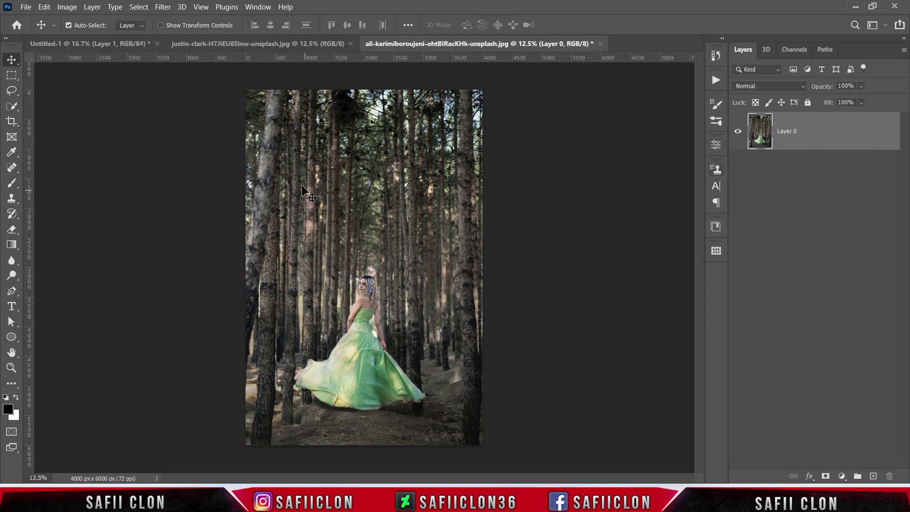
Select the woman with Quick Selection's Select Subject and zoom in to inspect the edges.
right_click(11, 106)
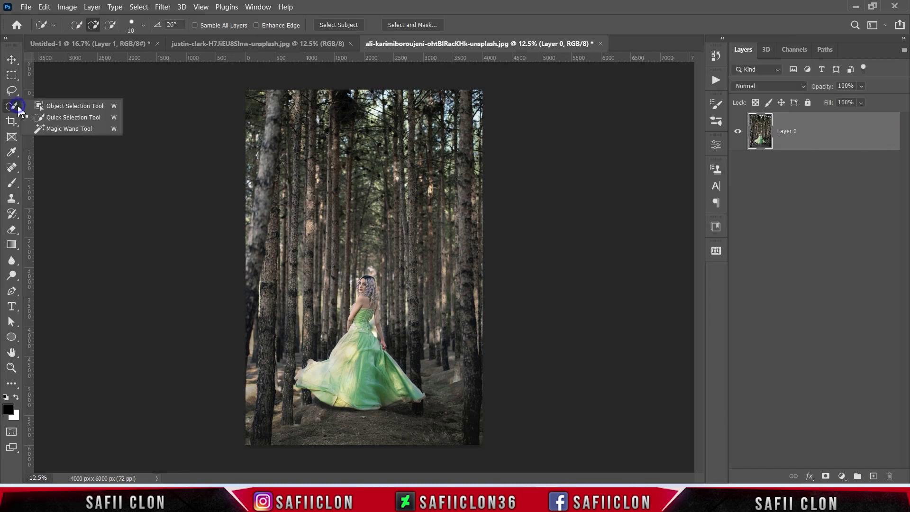
left_click(56, 121)
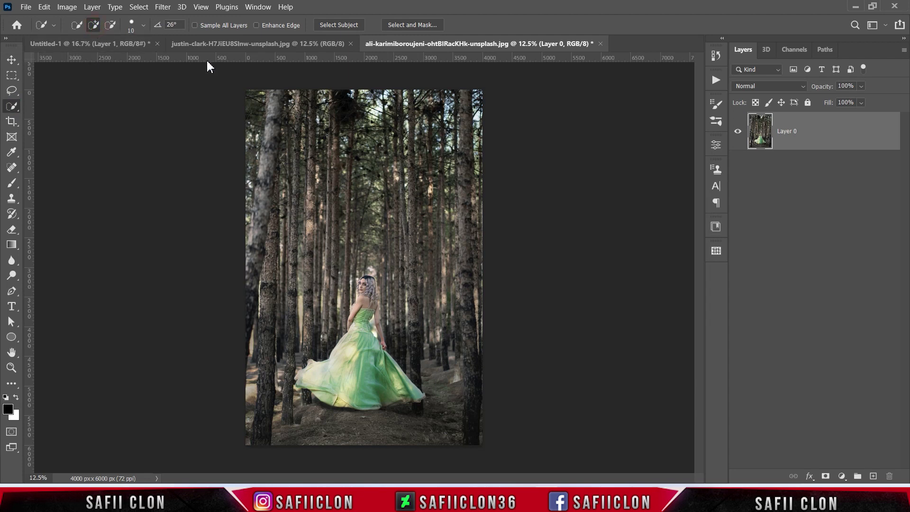
left_click(341, 26)
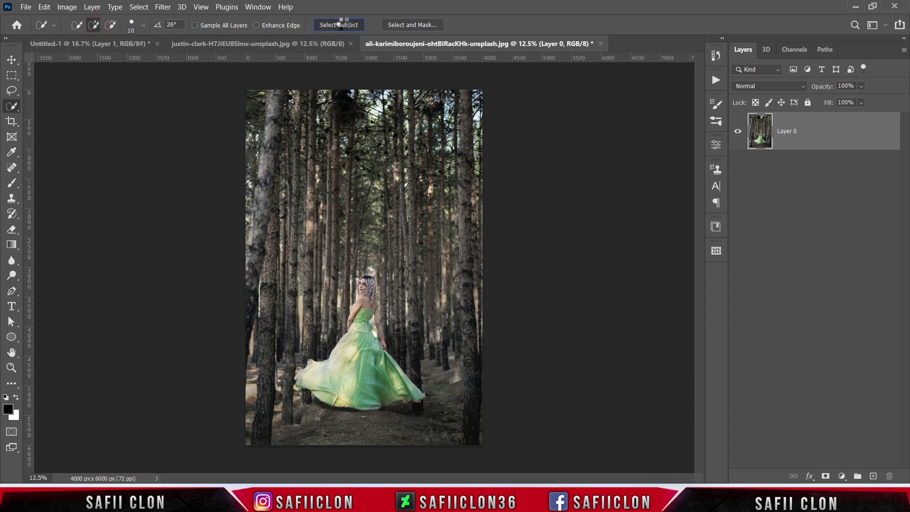
key("ctrl+plus")
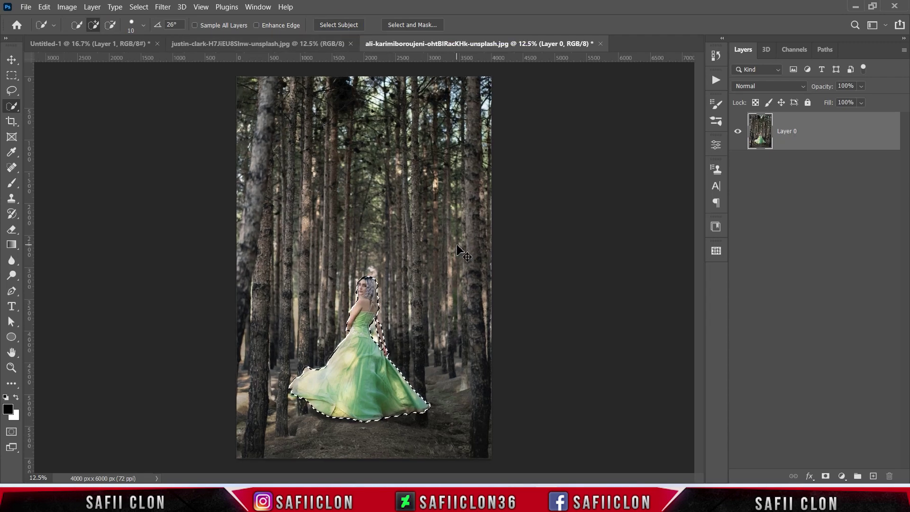
key("ctrl+plus")
key("ctrl+plus")
key("ctrl+plus")
key("ctrl+plus")
key("ctrl+plus")
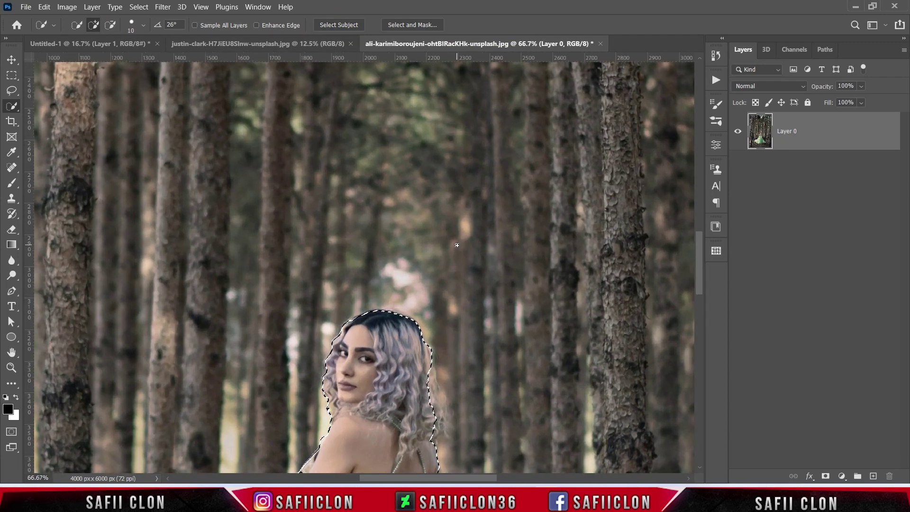
scroll(456, 245, "down", 3)
scroll(332, 228, "down", 2)
scroll(126, 195, "down", 2)
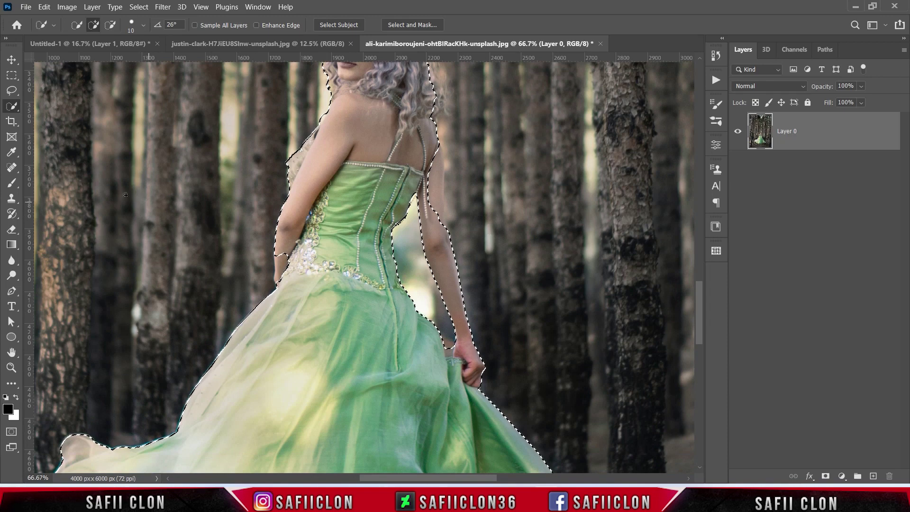
With the Lasso in add mode, add the left arm edge and right side of the hair.
left_click(12, 90)
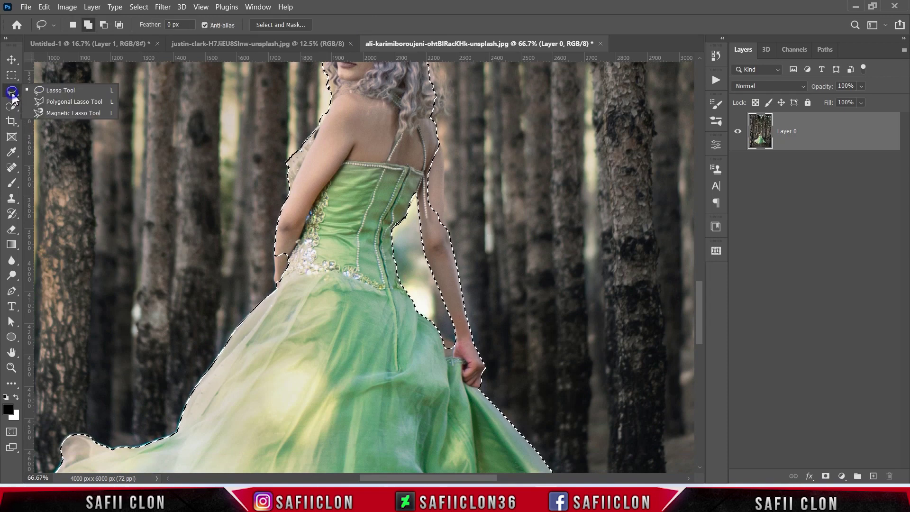
left_click(59, 93)
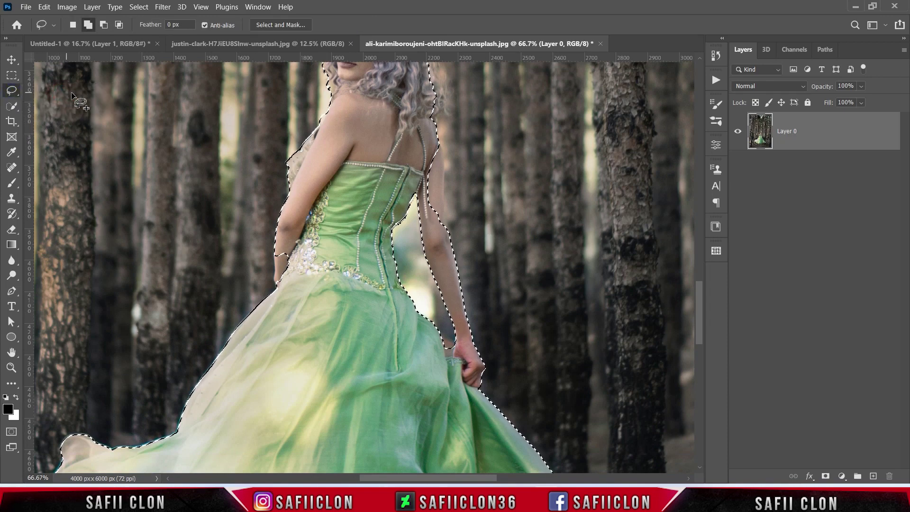
left_click(87, 24)
left_click_drag(281, 244, 278, 281)
scroll(440, 325, "up", 3)
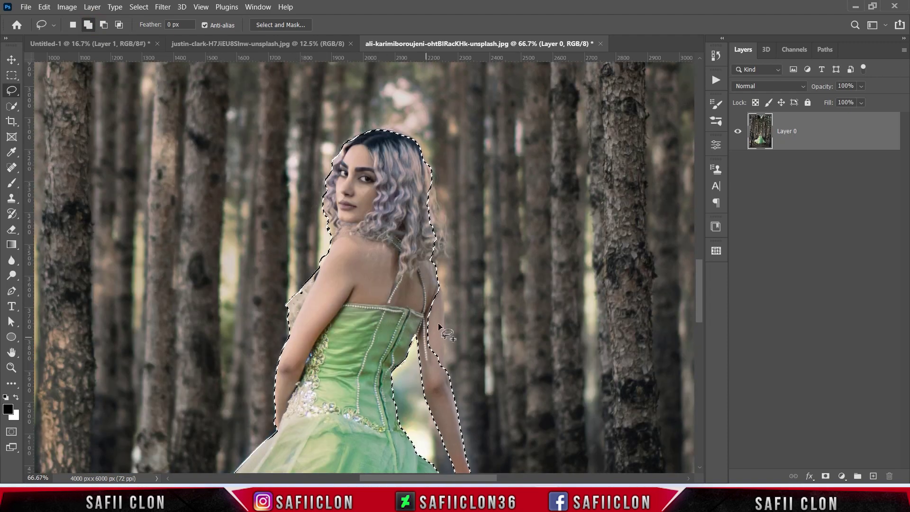
mouse_move(432, 182)
left_mouse_down()
mouse_move(445, 229)
mouse_move(432, 230)
left_mouse_up()
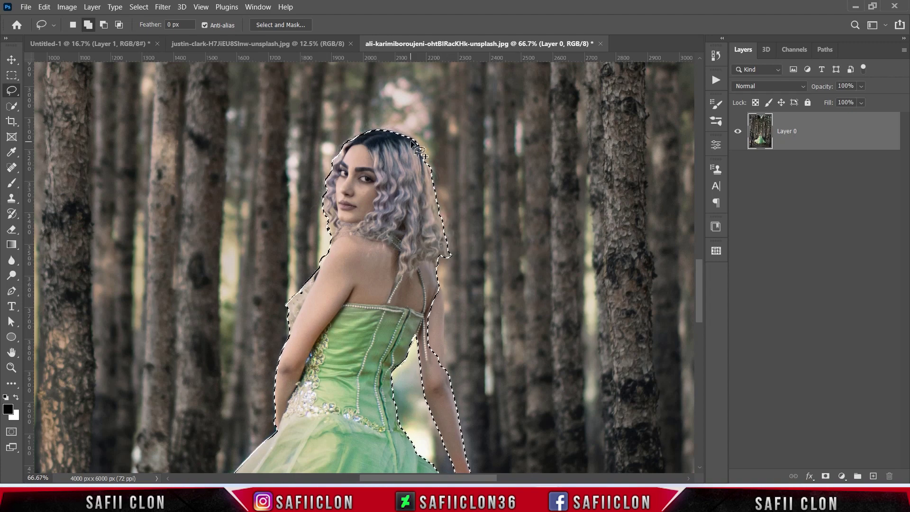
scroll(488, 204, "down", 3)
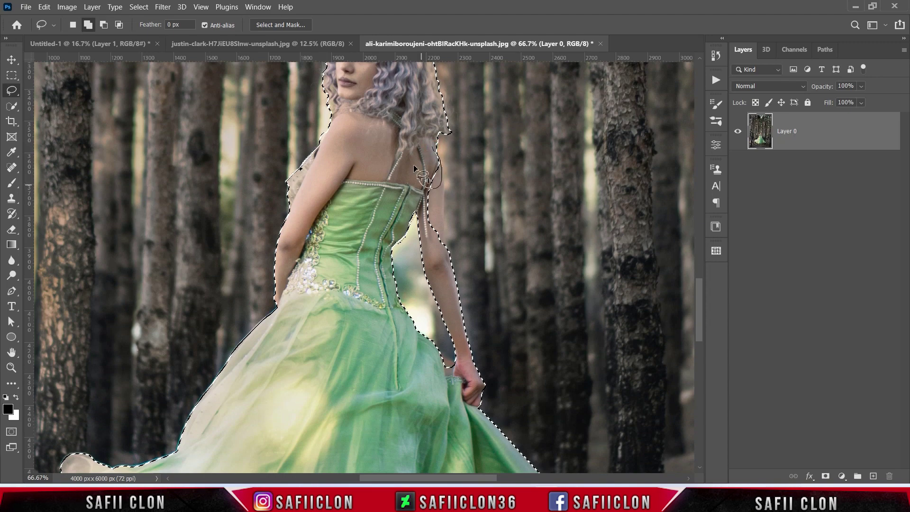
left_click_drag(440, 163, 428, 207)
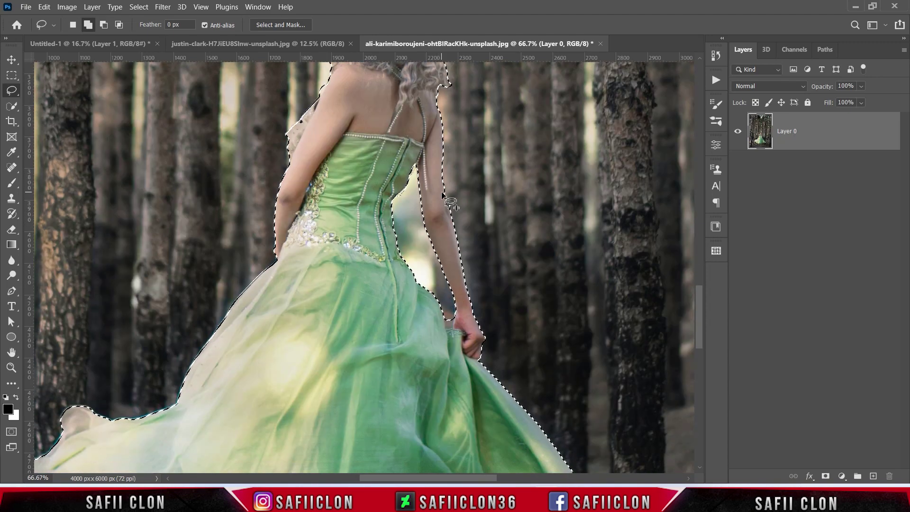
Add the right-arm and left-shoulder edges, then subtract the gap beside the hand.
scroll(446, 176, "down", 1)
left_click_drag(443, 156, 453, 223)
scroll(493, 194, "up", 1)
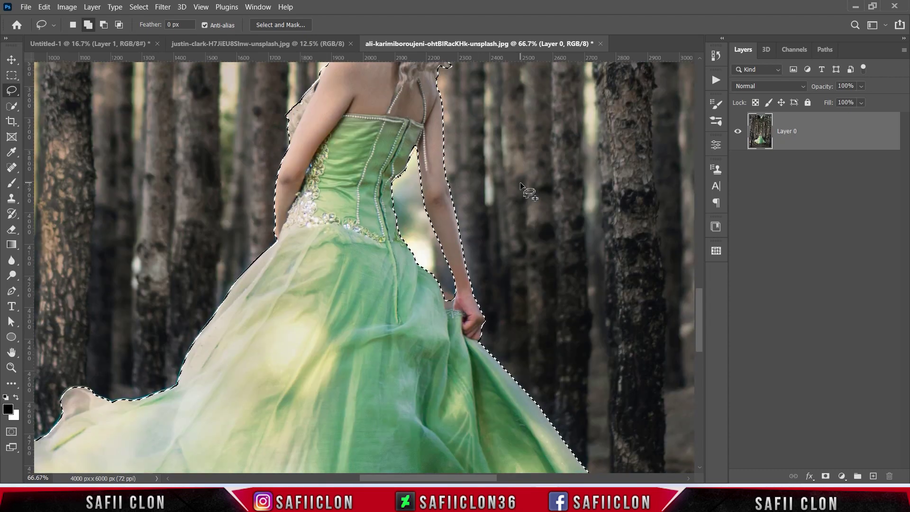
scroll(498, 192, "up", 1)
left_click_drag(307, 221, 310, 225)
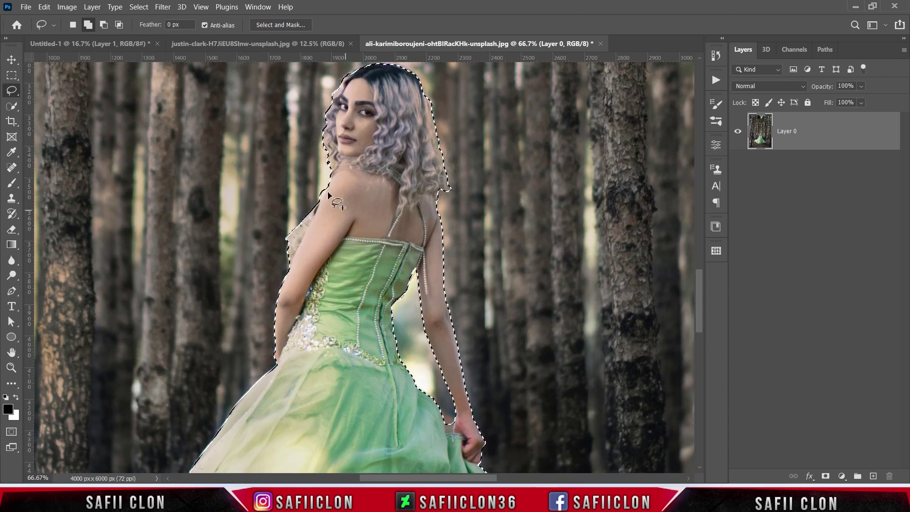
left_click(103, 26)
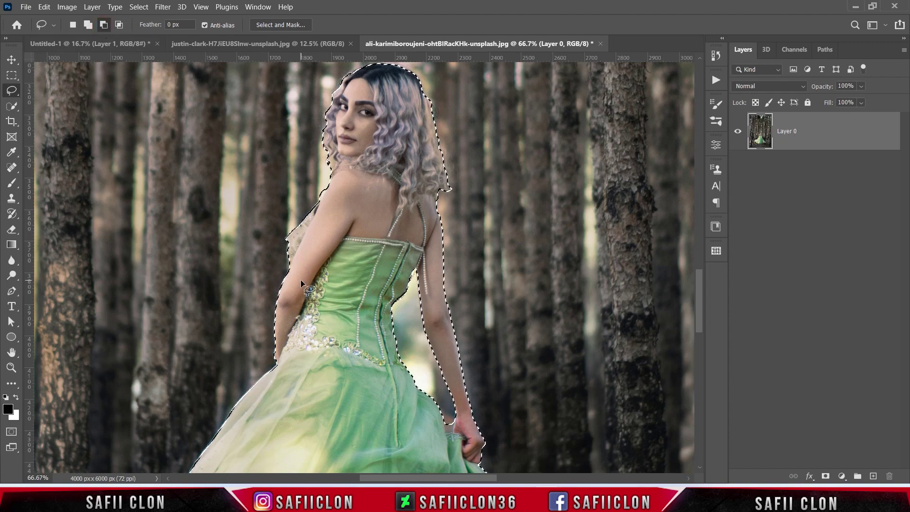
scroll(452, 372, "down", 2)
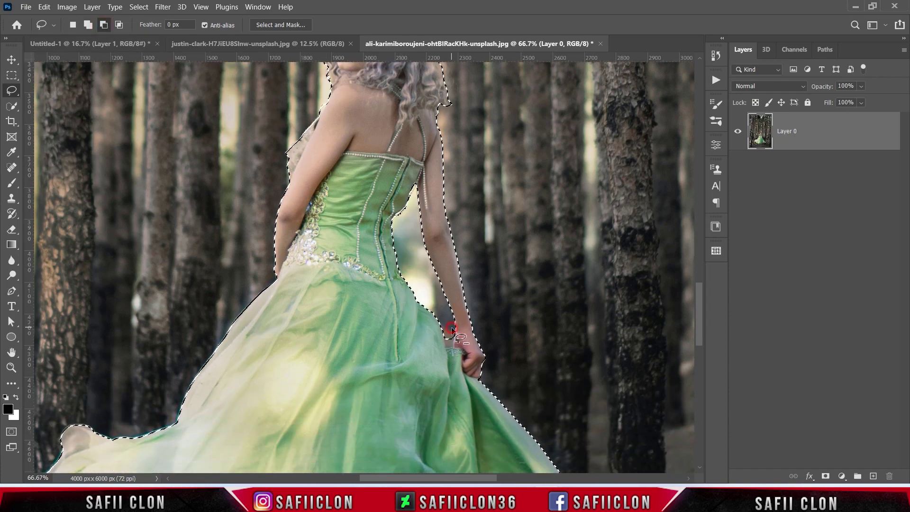
left_click_drag(451, 328, 450, 327)
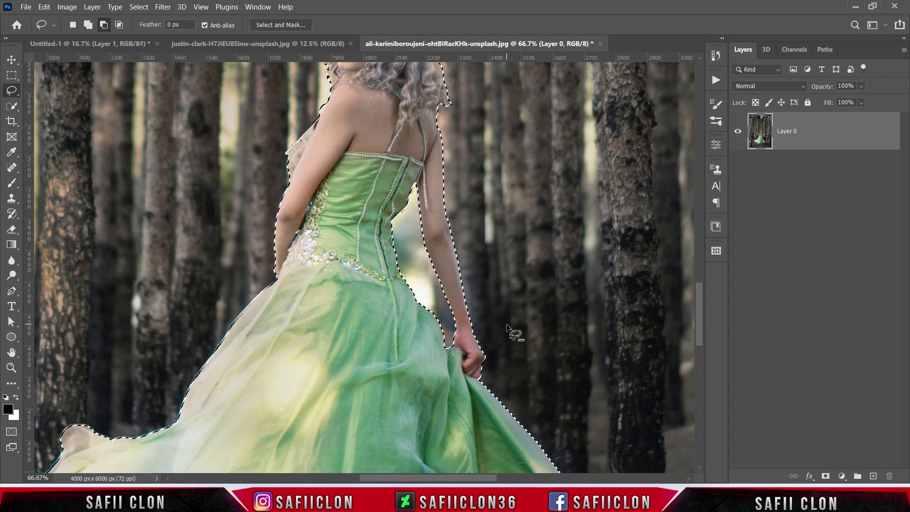
scroll(515, 333, "down", 2)
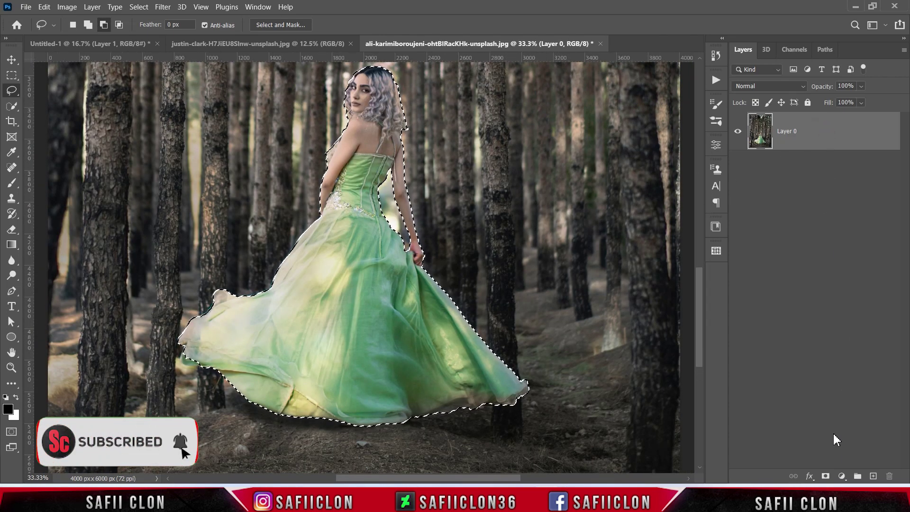
Mask out the forest background and drag the cut-out woman to the Untitled-1 tab.
left_click(824, 476)
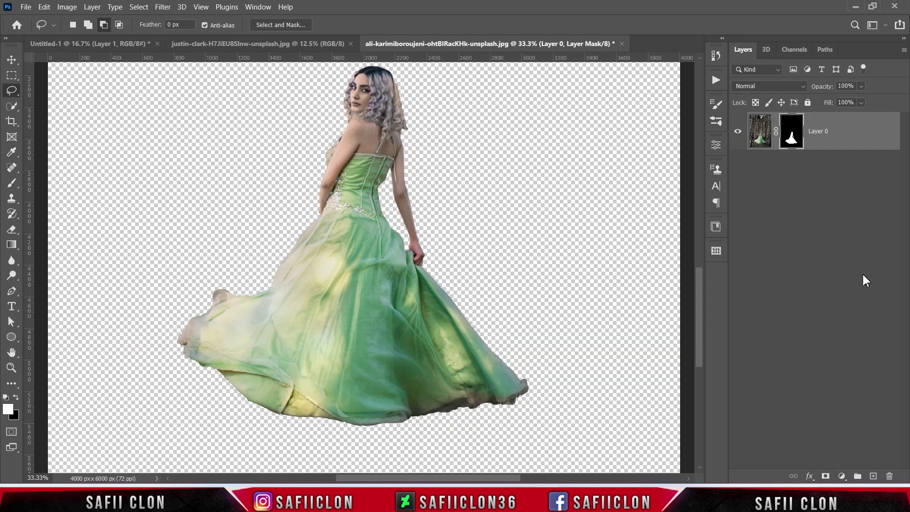
left_click_drag(856, 144, 148, 57)
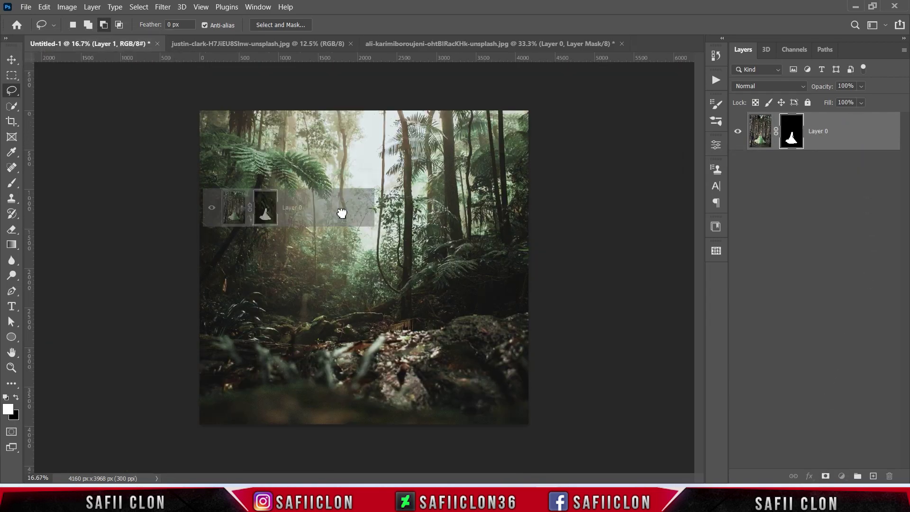
Drop the woman into the jungle, scale to 94.98%, rotate -0.84°, and set her on the rocks.
left_click_drag(148, 57, 363, 235)
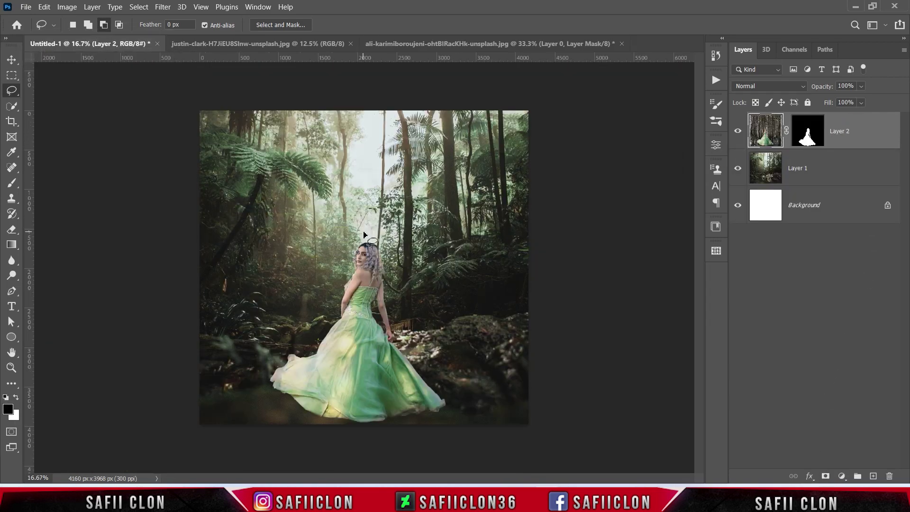
key("ctrl+t")
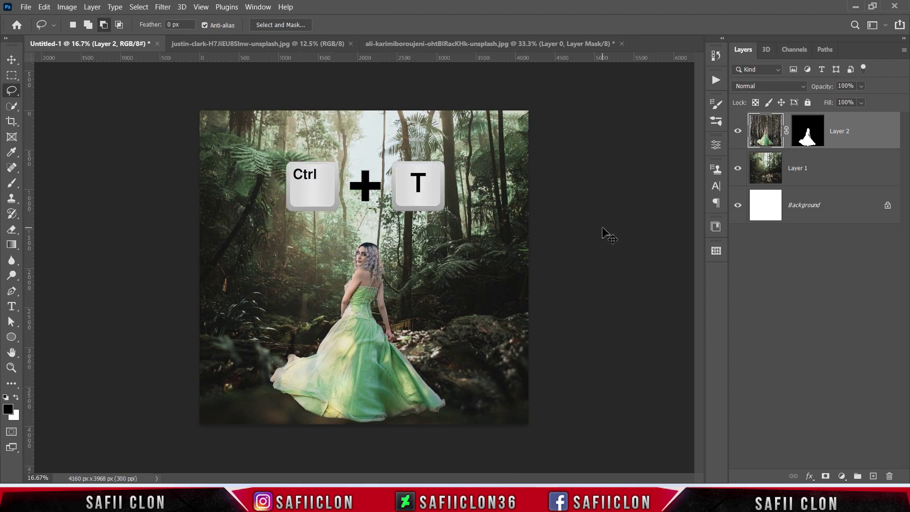
mouse_move(375, 351)
left_mouse_down()
mouse_move(382, 251)
mouse_move(389, 291)
left_mouse_up()
left_click_drag(528, 405, 526, 404)
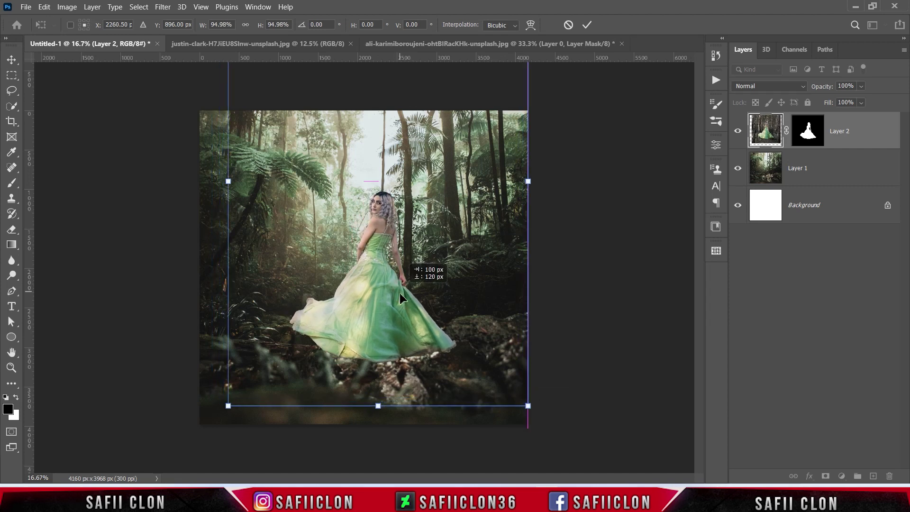
left_click_drag(400, 294, 406, 268)
left_click_drag(540, 407, 553, 398)
left_click_drag(445, 332, 428, 317)
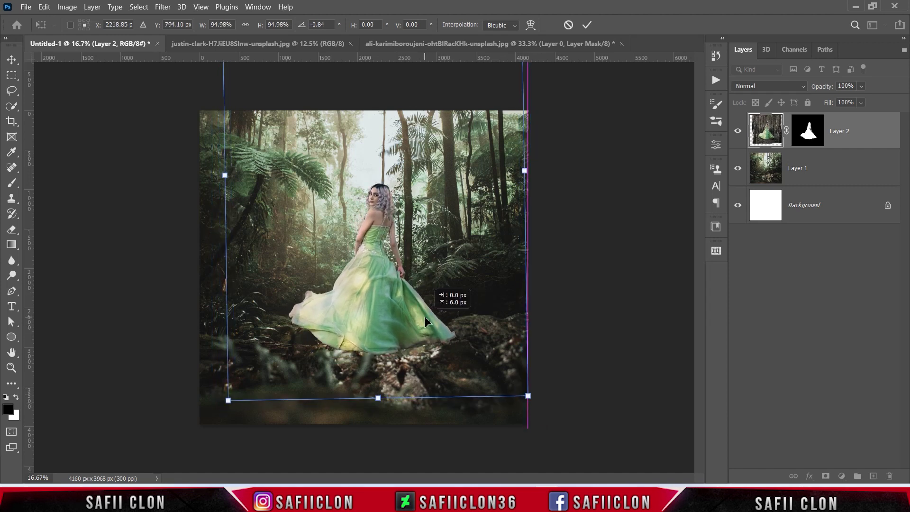
key("shift+Down")
key("shift+Down")
key("shift+Down")
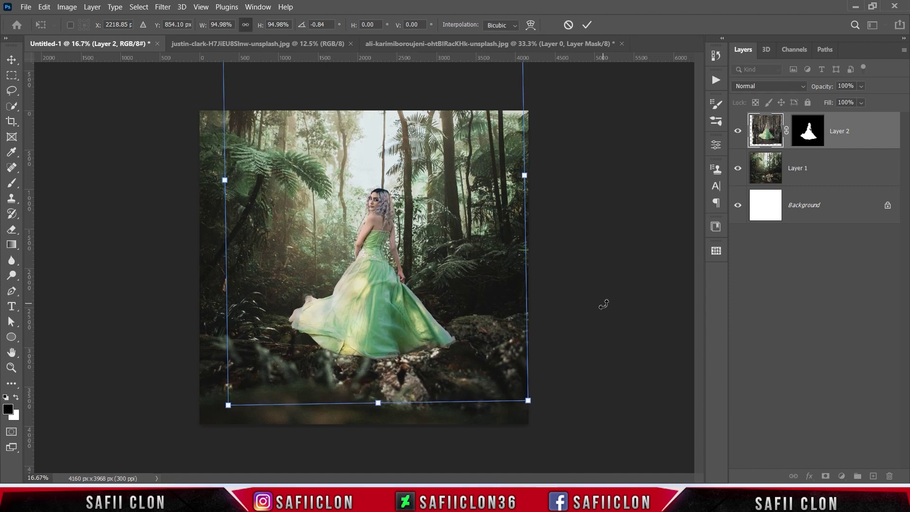
left_click(586, 24)
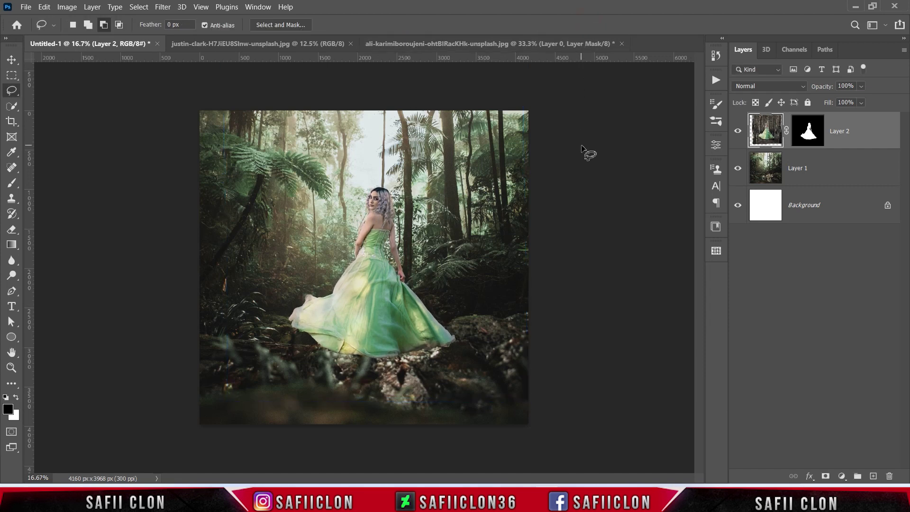
Put the woman's layer into a new group named MODEL.
left_click(738, 132)
right_click(870, 132)
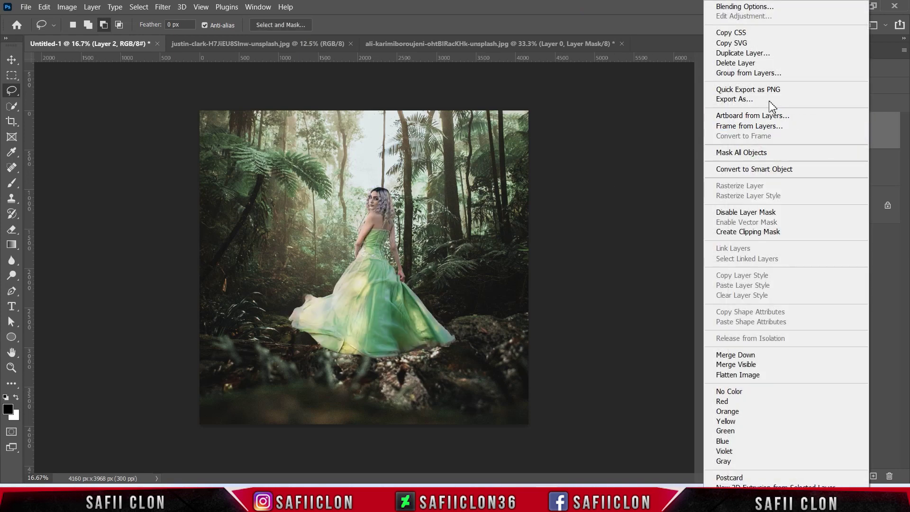
left_click(742, 70)
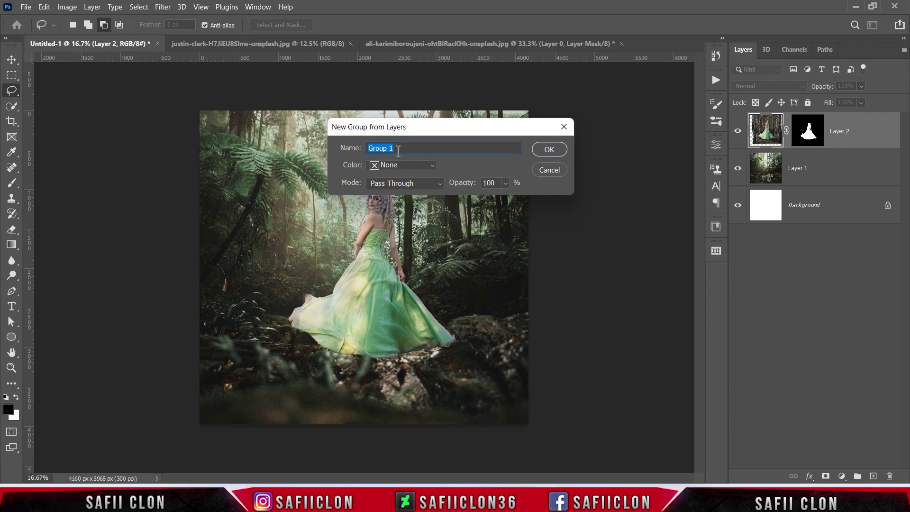
type("MODEL")
left_click(548, 150)
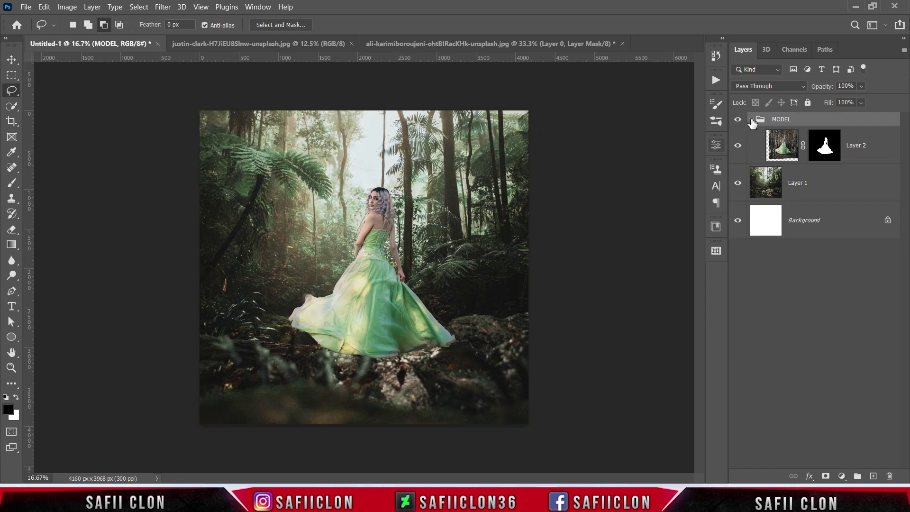
left_click(751, 120)
Group the jungle layer as BACKGROUND, then expand MODEL and select the woman's layer mask.
left_click(826, 151)
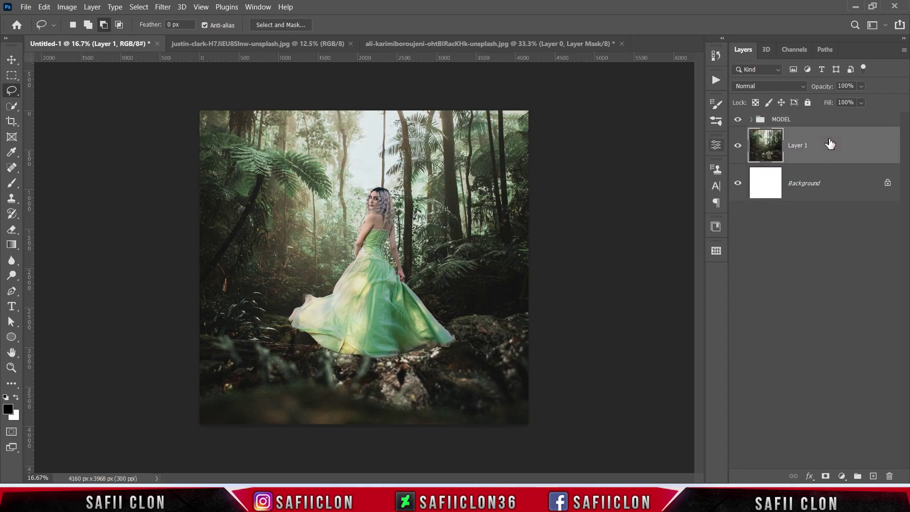
right_click(829, 142)
left_click(700, 73)
type("BACKGROUND")
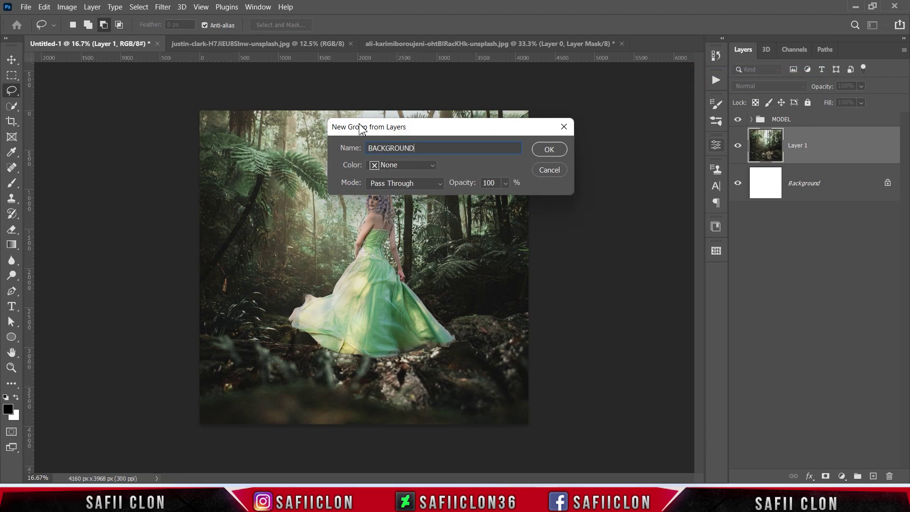
left_click(545, 151)
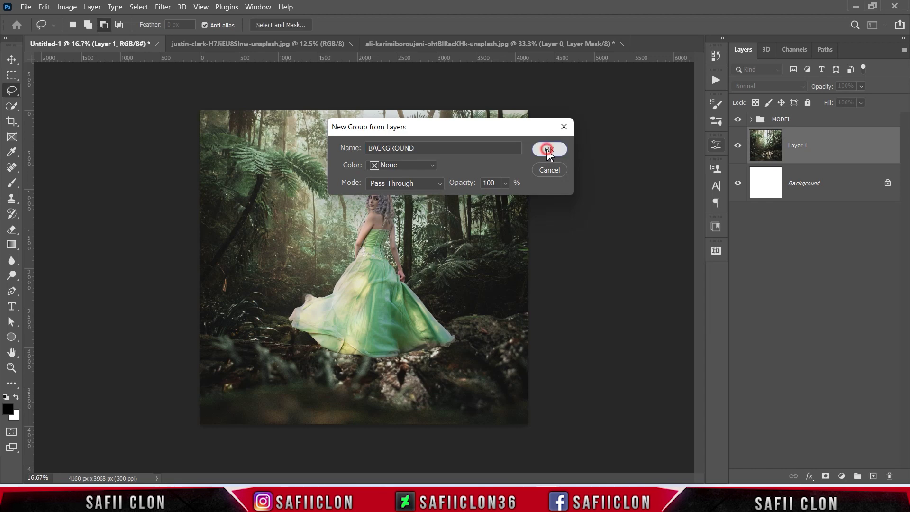
left_click(751, 135)
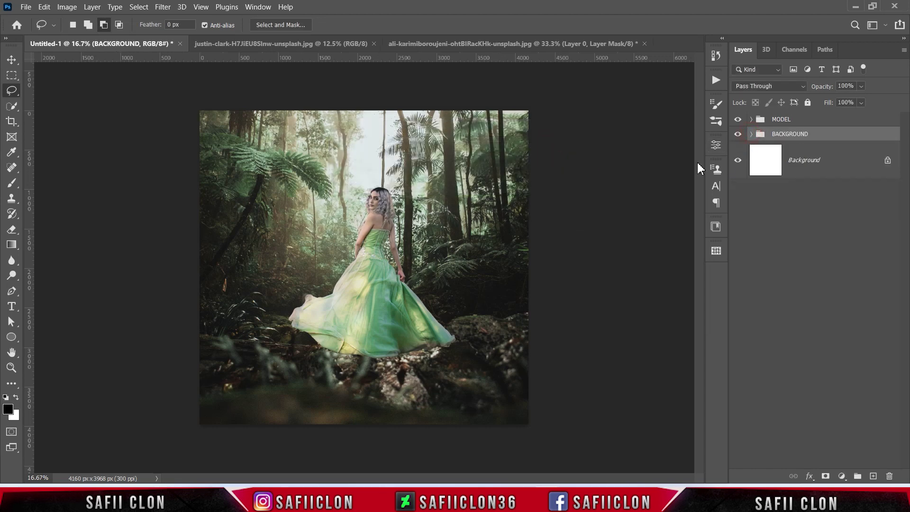
left_click(792, 120)
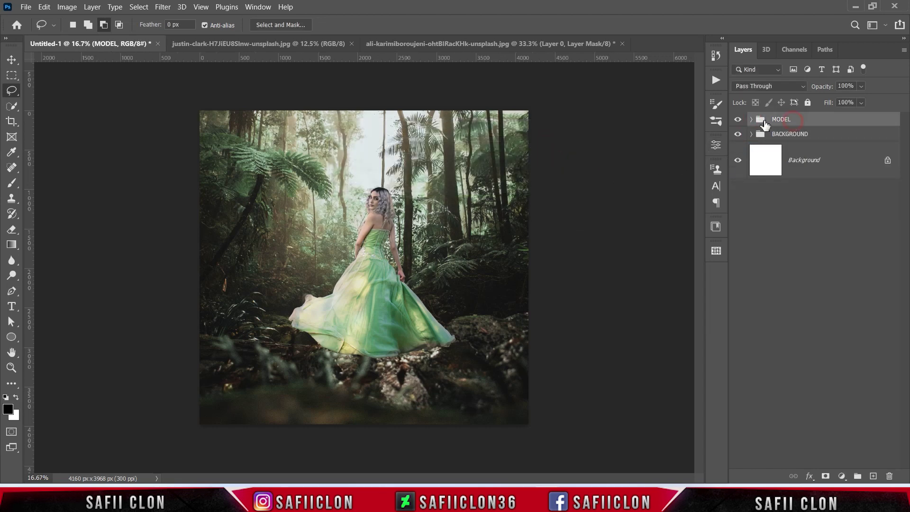
left_click(751, 120)
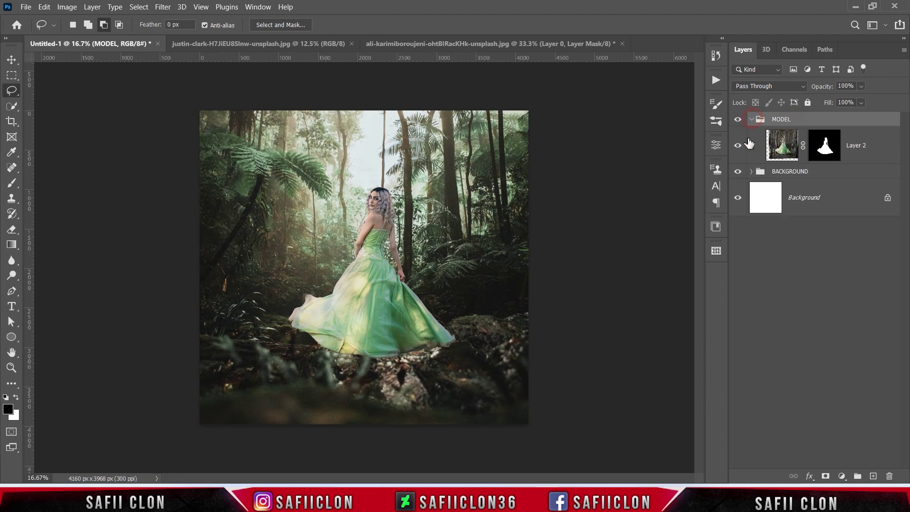
left_click(863, 156)
left_click(825, 143)
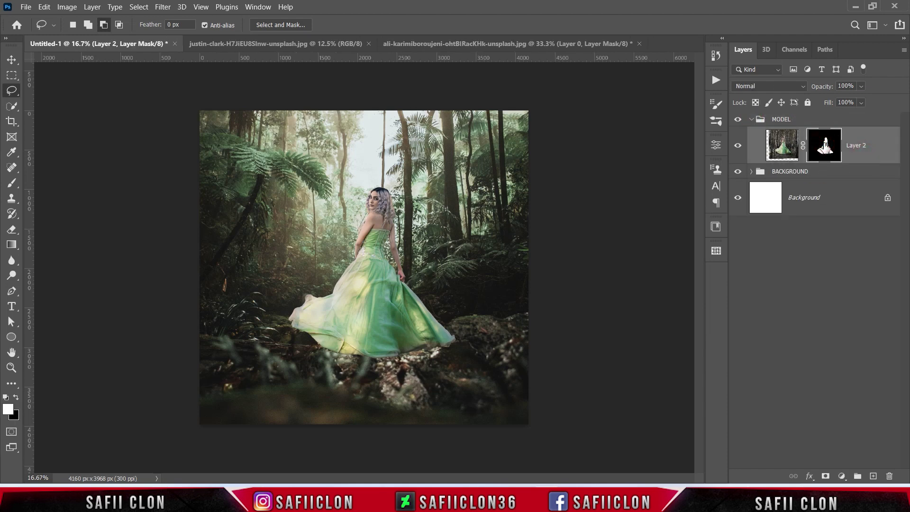
Open the mask in Select and Mask with On Layers view and a 29 px Refine Edge Brush.
right_click(825, 144)
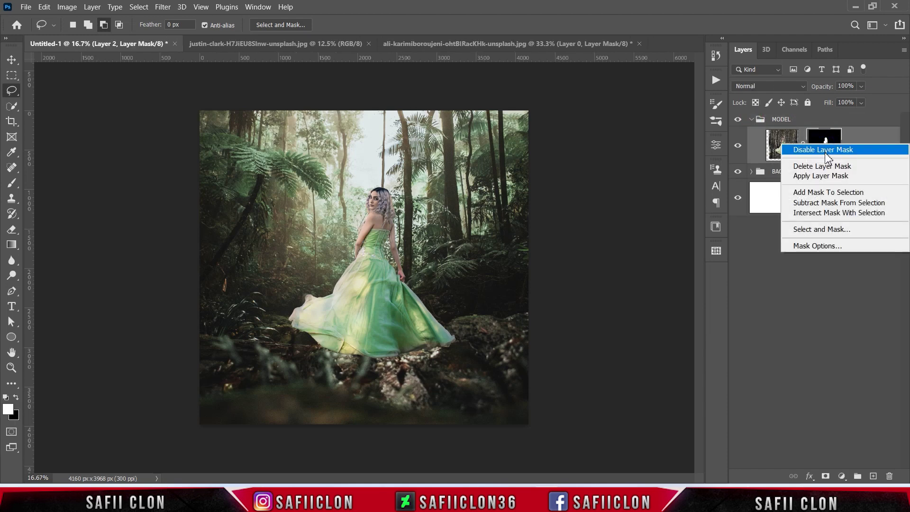
left_click(835, 230)
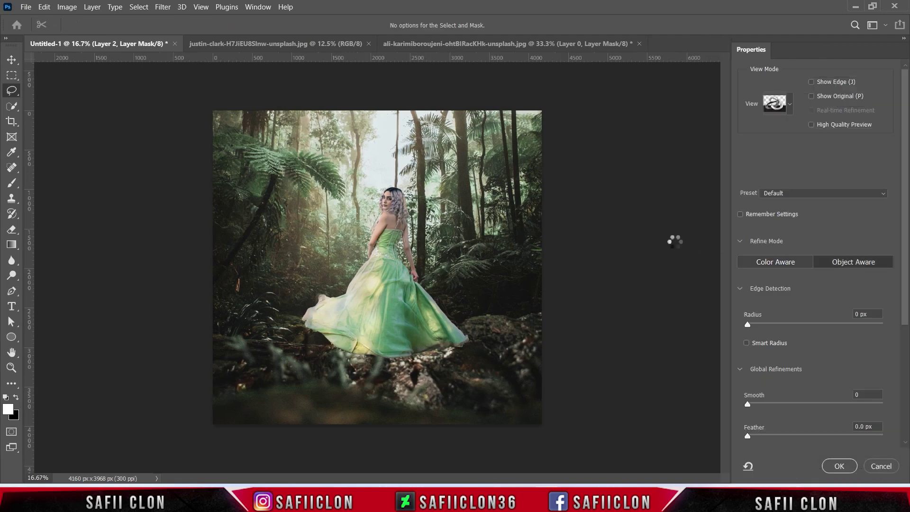
key("ctrl+plus")
key("ctrl+plus")
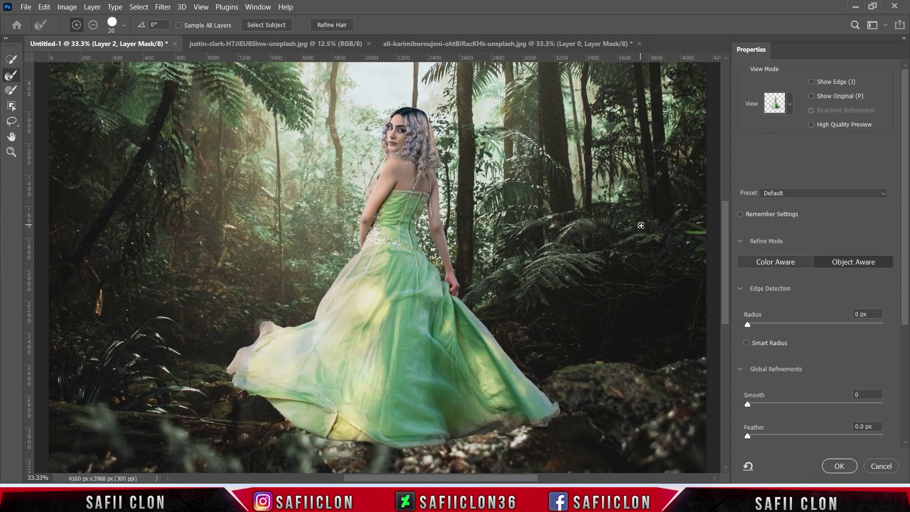
scroll(640, 225, "up", 1)
left_click(784, 106)
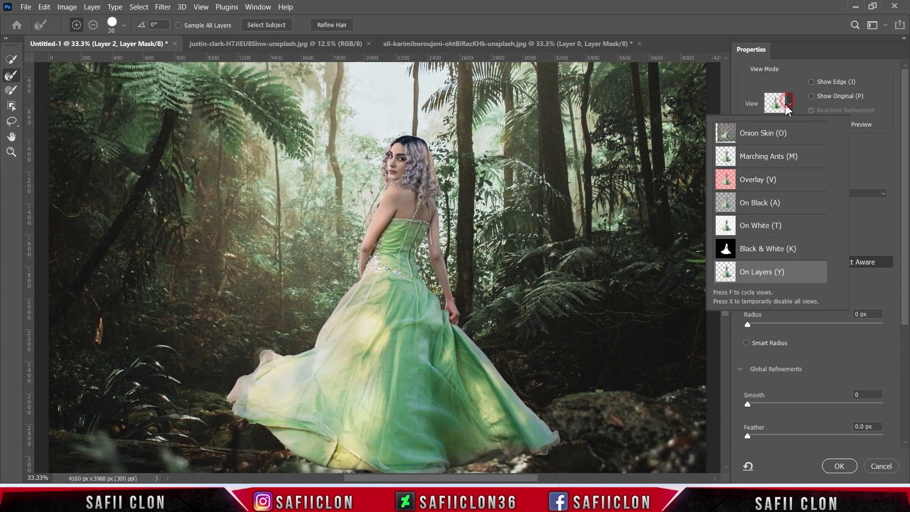
left_click(790, 104)
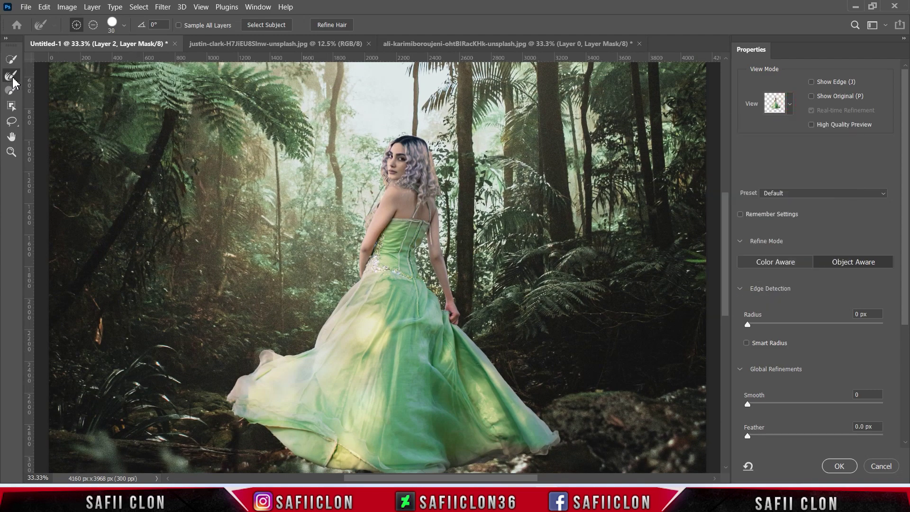
left_click(124, 26)
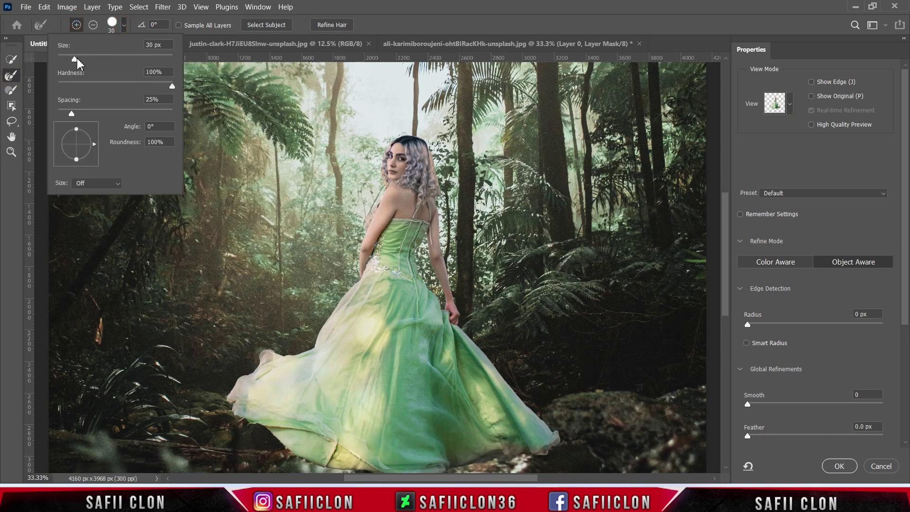
left_click_drag(74, 61, 74, 59)
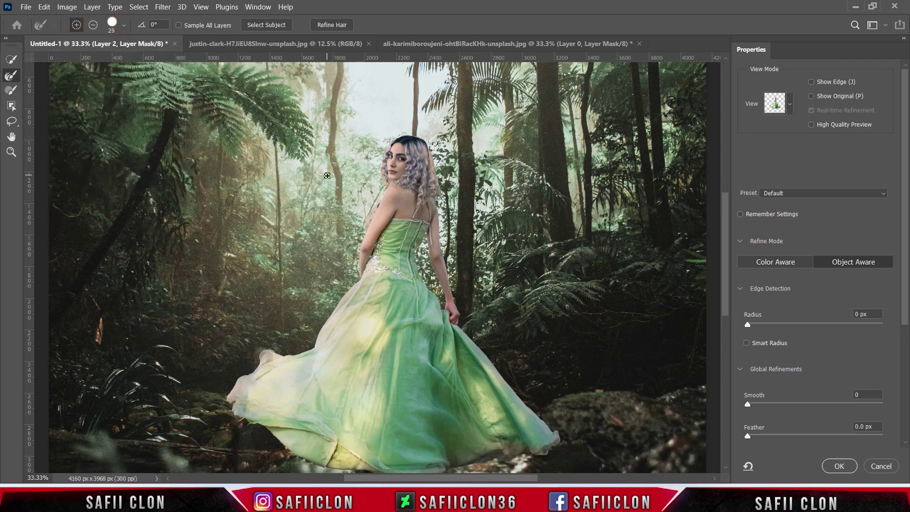
key("ctrl+plus")
scroll(454, 213, "up", 3)
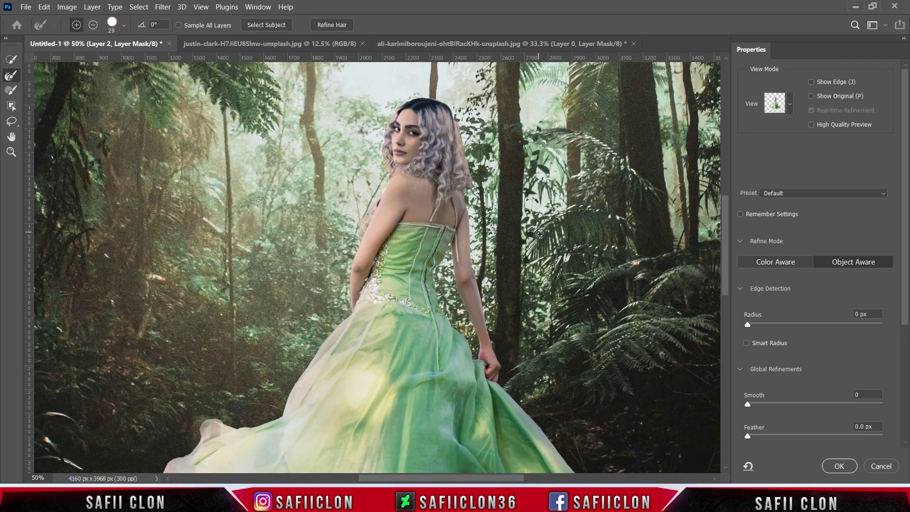
scroll(542, 239, "up", 2)
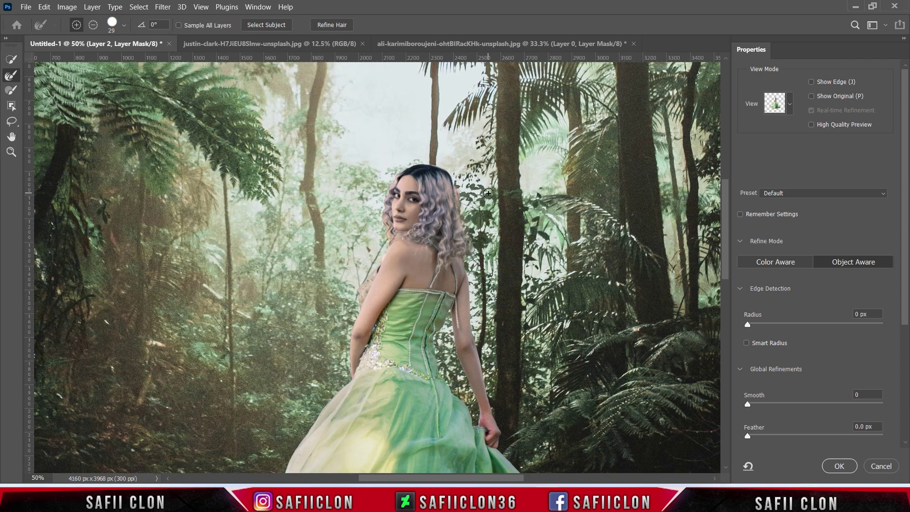
Resize the refine brush and paint along the hair and translucent dress edges.
key("bracketleft")
key("bracketleft")
key("bracketleft")
key("bracketleft")
key("bracketleft")
key("bracketleft")
scroll(360, 237, "down", 3)
scroll(284, 255, "down", 3)
key("bracketright")
key("bracketright")
key("bracketright")
mouse_move(221, 272)
left_mouse_down()
mouse_move(208, 309)
mouse_move(155, 343)
left_mouse_up()
scroll(208, 312, "down", 3)
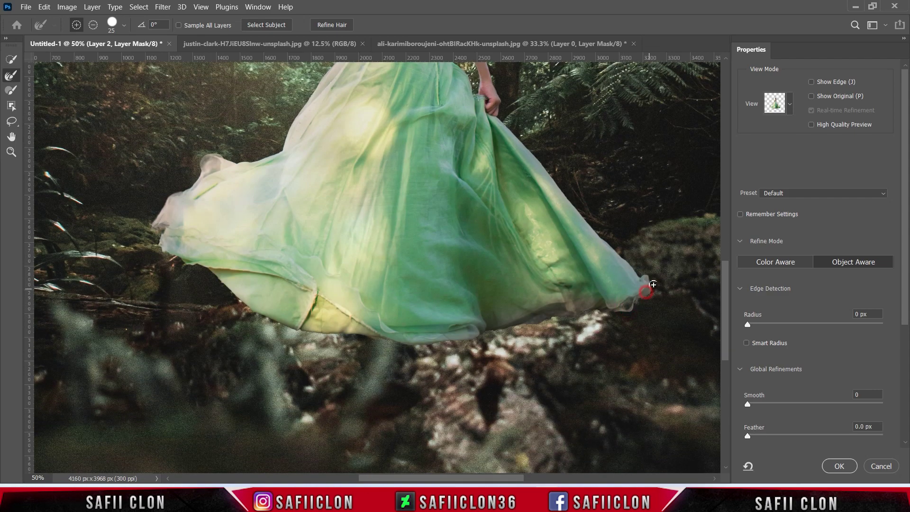
key("ctrl+minus")
key("ctrl+minus")
key("ctrl+minus")
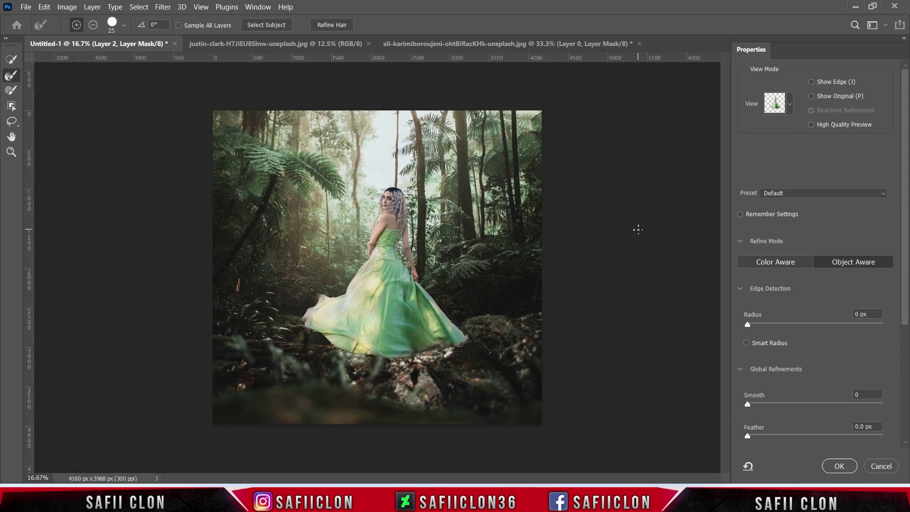
scroll(907, 211, "down", 5)
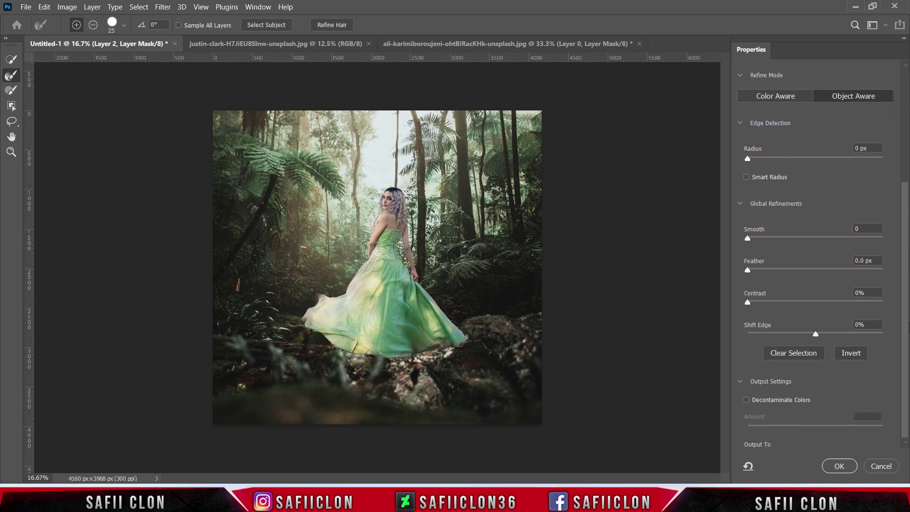
Apply the mask refinement with Shift Edge -9%, Contrast 17% and Feather 1.5 px.
left_click_drag(817, 329, 812, 333)
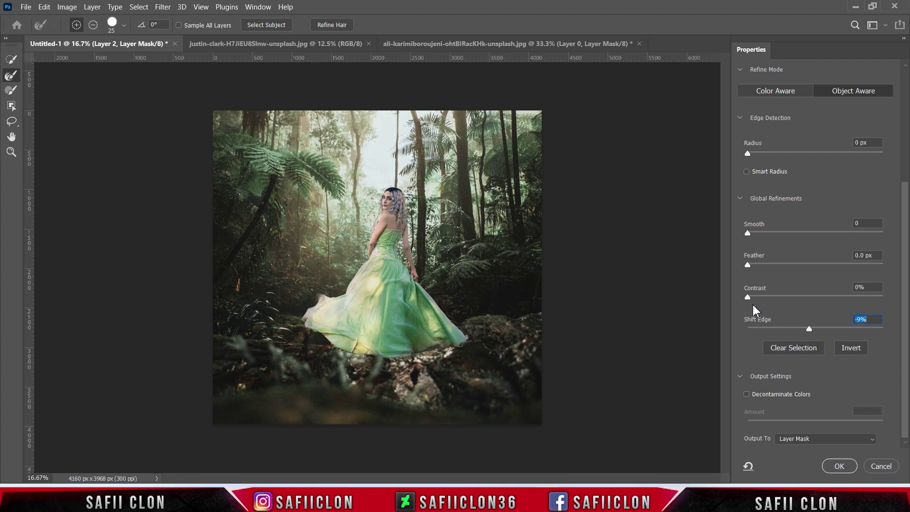
left_click_drag(747, 297, 762, 300)
key("ctrl+plus")
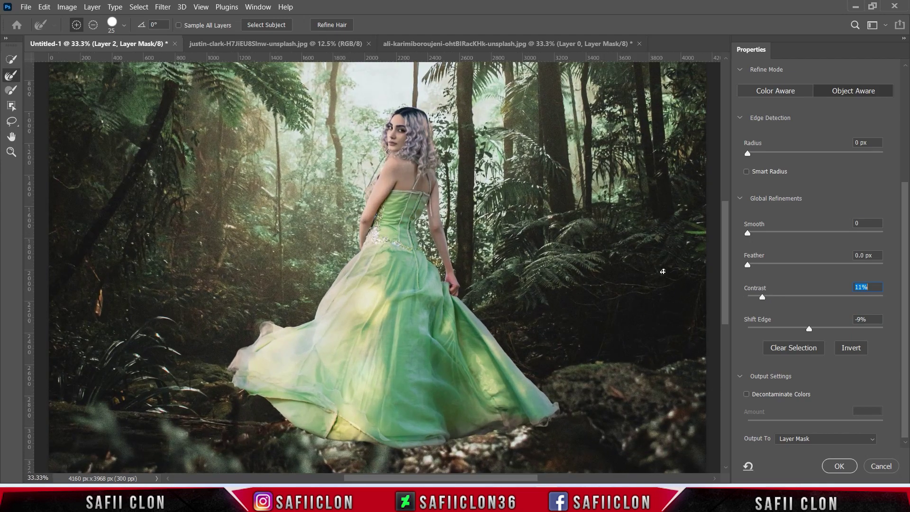
left_click_drag(747, 264, 758, 264)
left_click_drag(755, 264, 756, 265)
left_click_drag(762, 297, 771, 297)
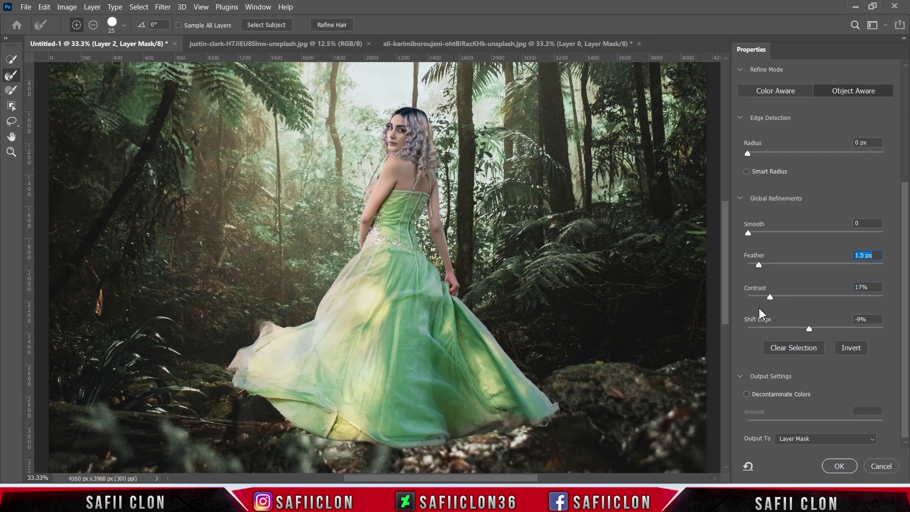
left_click(839, 466)
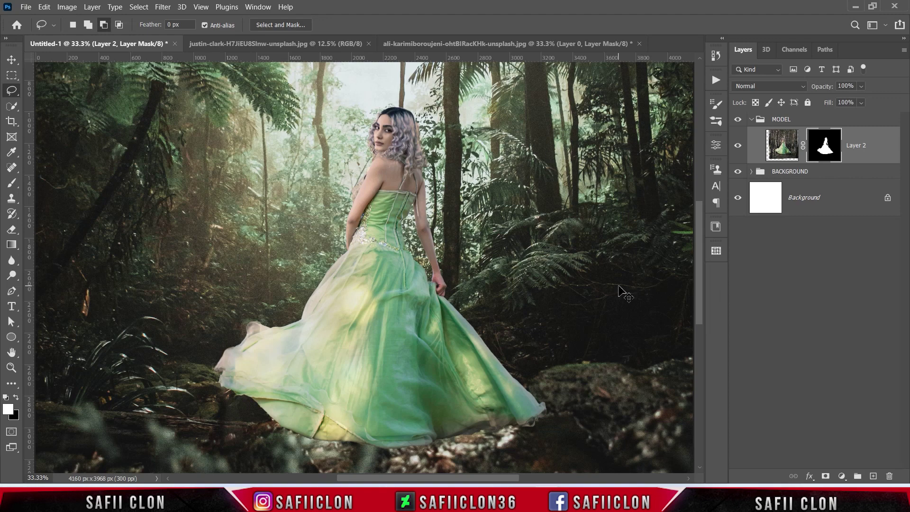
Zoom out, target the woman's image thumbnail, and show the adjustment layer list.
key("ctrl+minus")
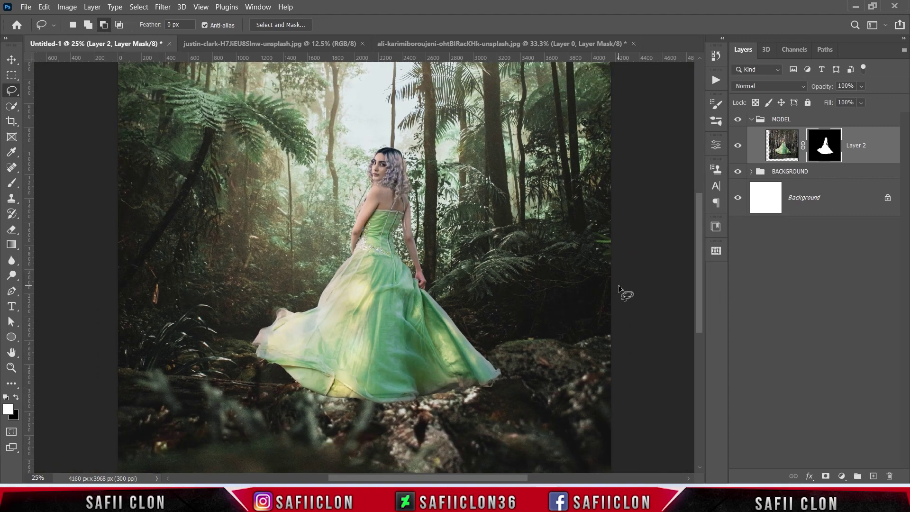
left_click(877, 144)
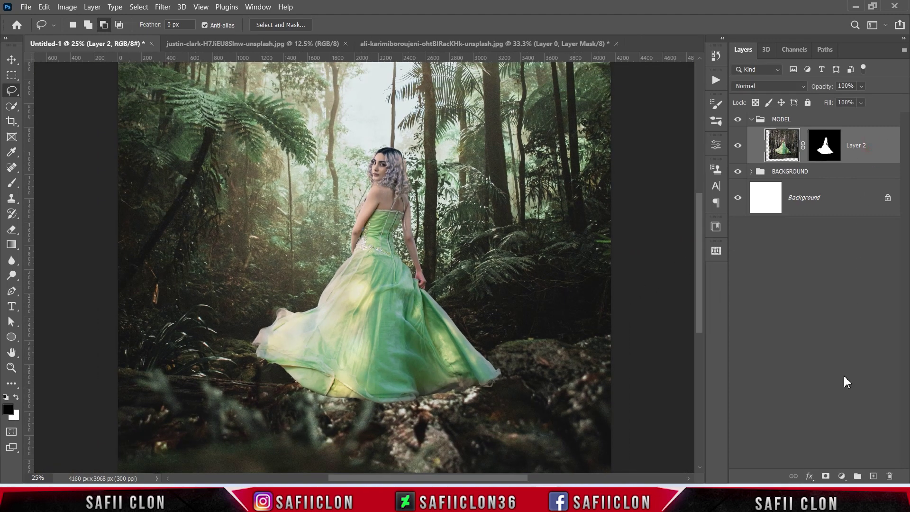
left_click(842, 476)
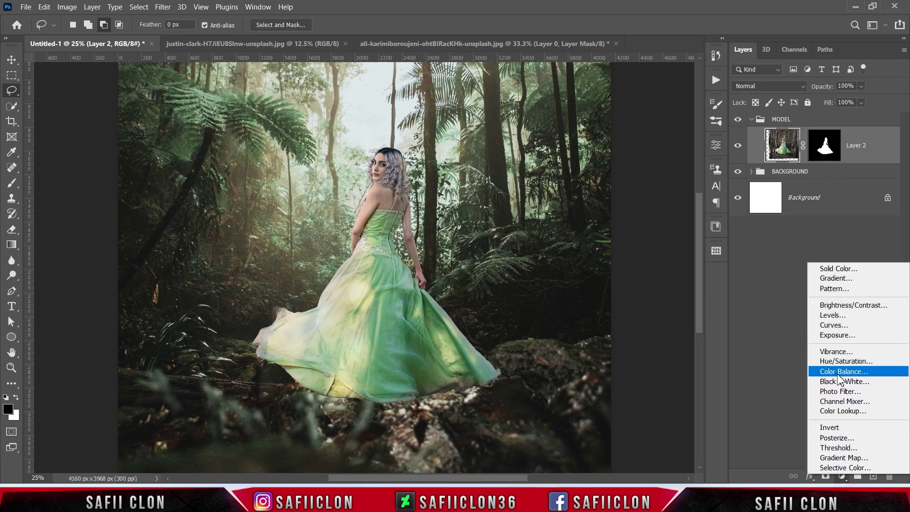
Add a Color Balance layer clipped to the woman and nudge the shadows toward red.
left_click(839, 372)
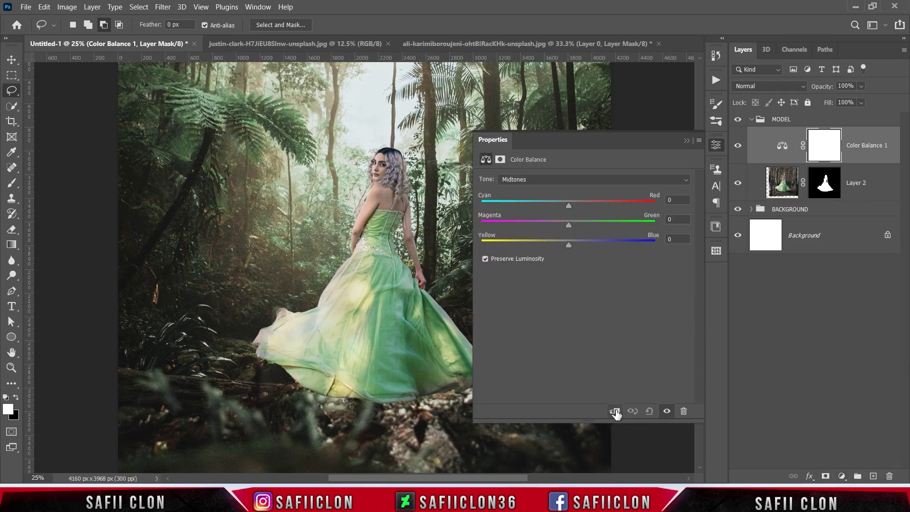
left_click(614, 411)
left_click(567, 185)
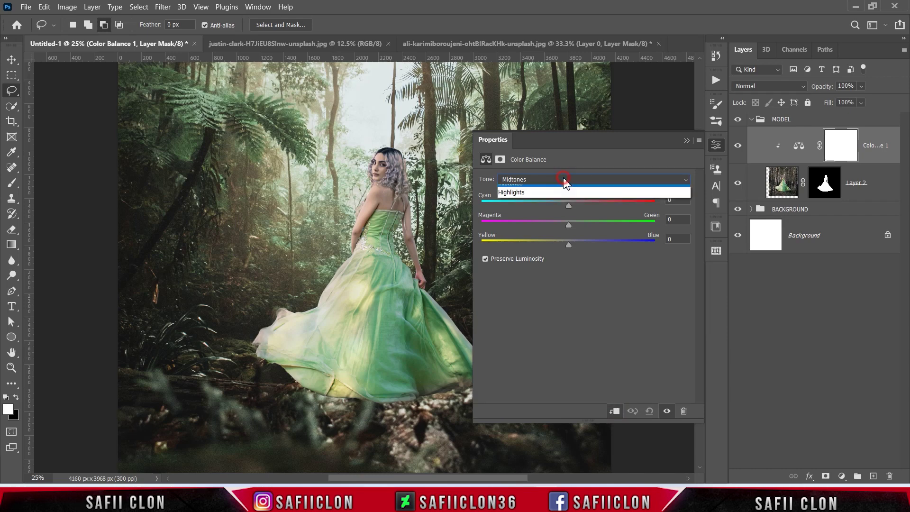
left_click(536, 189)
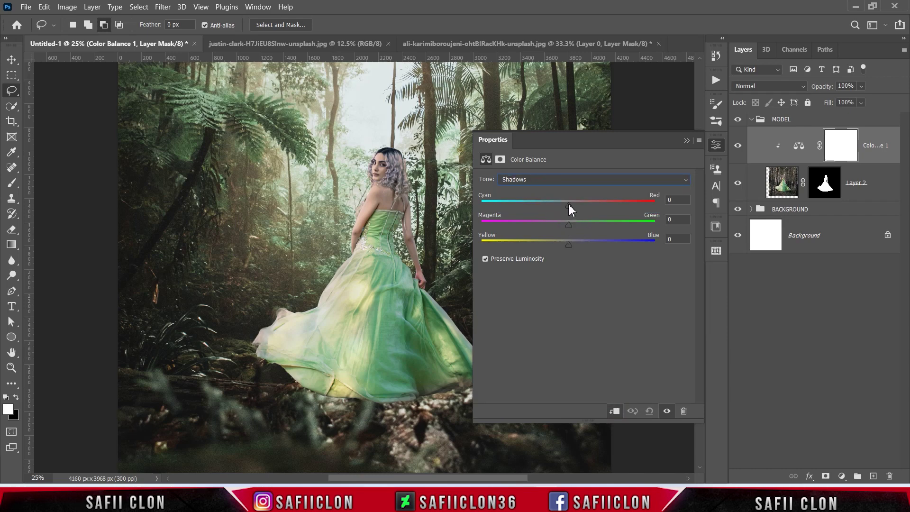
left_click_drag(568, 204, 575, 224)
Set Color Balance midtones to +7/+5/-5 and highlights to +6/+1/-7.
left_click(583, 180)
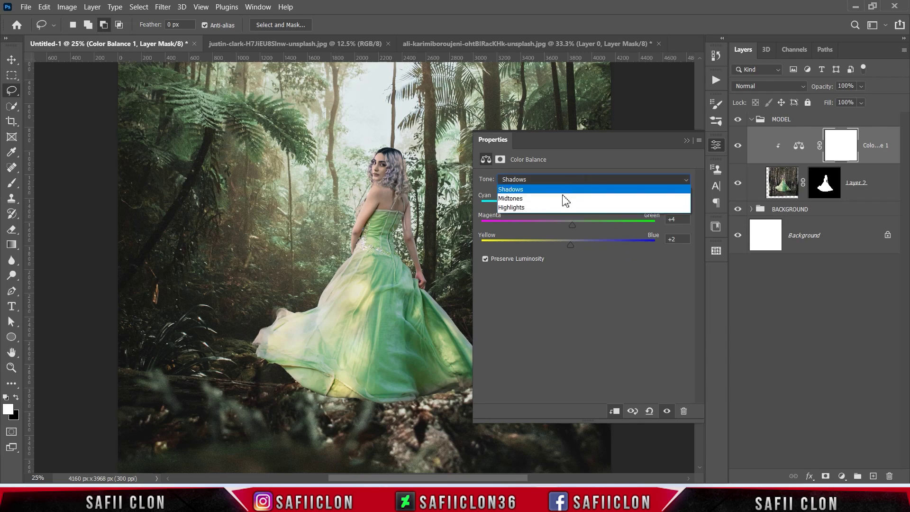
left_click(521, 199)
left_click_drag(569, 205, 608, 205)
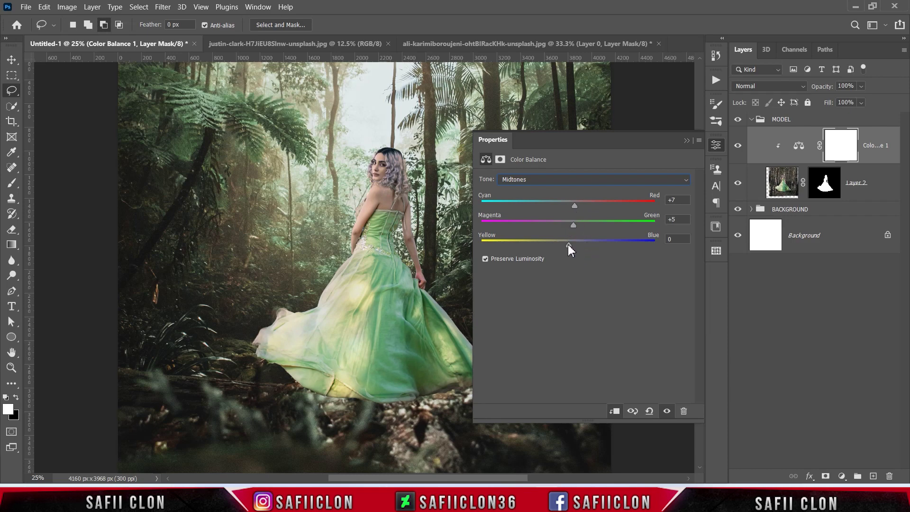
left_click_drag(568, 245, 563, 244)
left_click(595, 180)
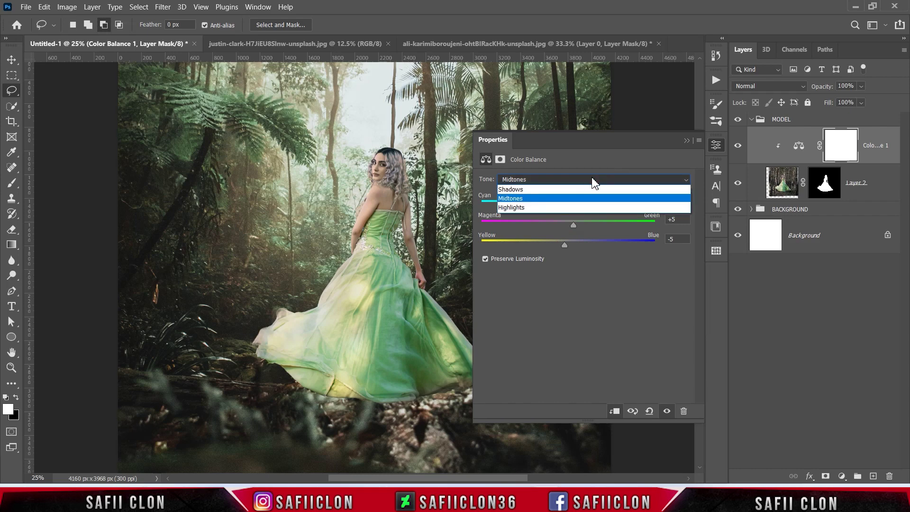
left_click(519, 208)
mouse_move(567, 206)
left_mouse_down()
mouse_move(577, 208)
mouse_move(566, 245)
left_mouse_up()
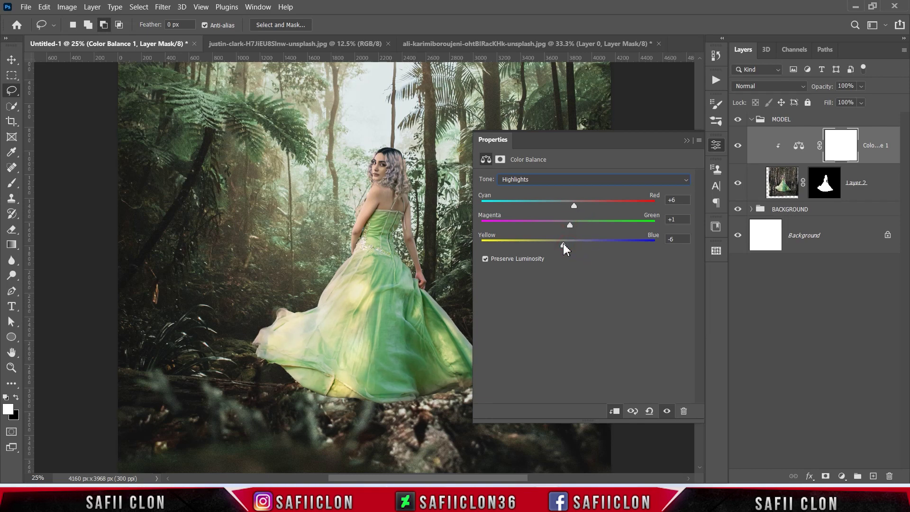
left_click(686, 141)
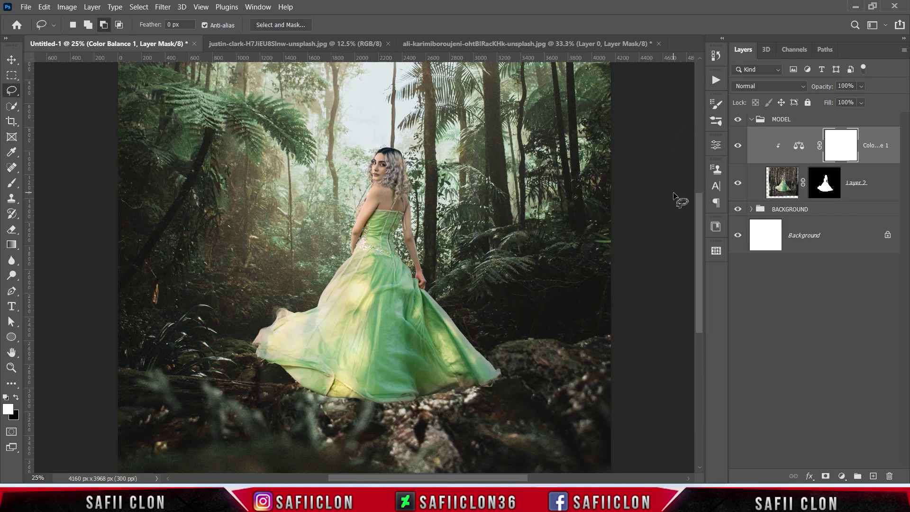
Duplicate the forest photo Layer 1 and move the copy to the top of the MODEL group.
left_click(738, 150)
left_click(738, 146)
left_click(751, 209)
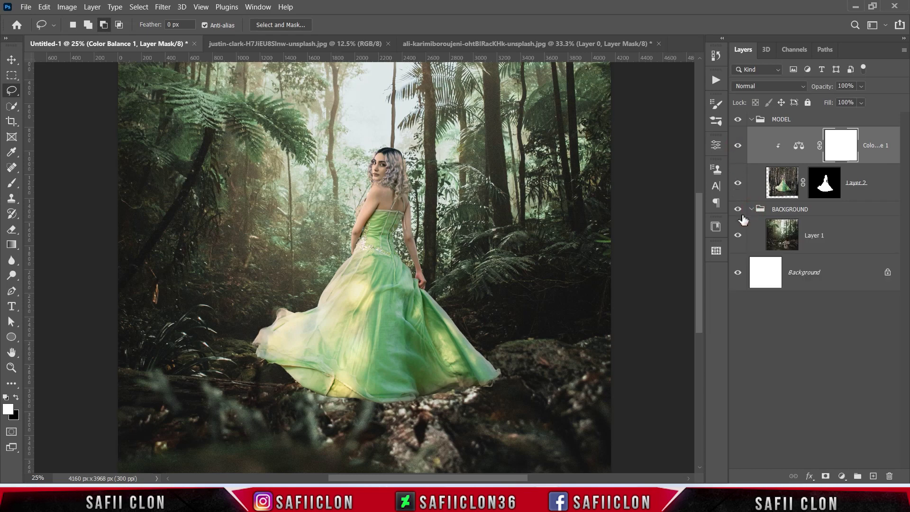
left_click(845, 241)
right_click(846, 240)
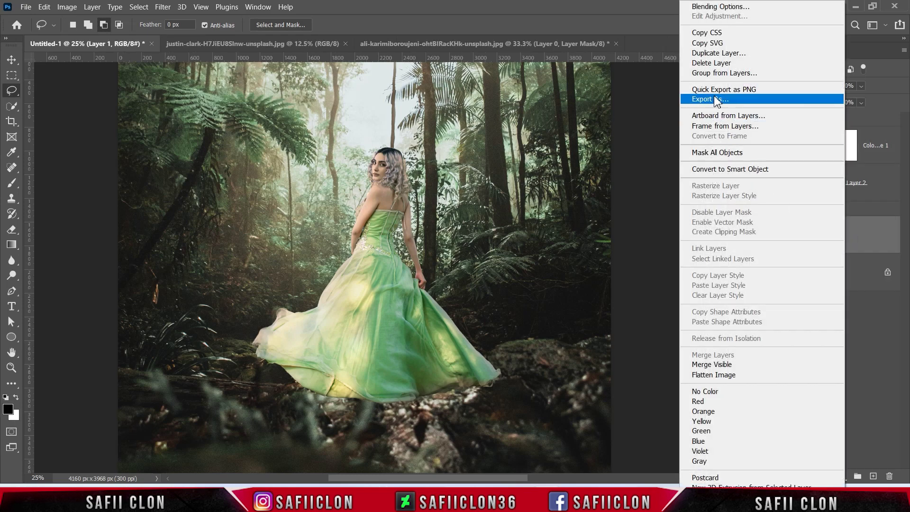
left_click(763, 57)
left_click(709, 151)
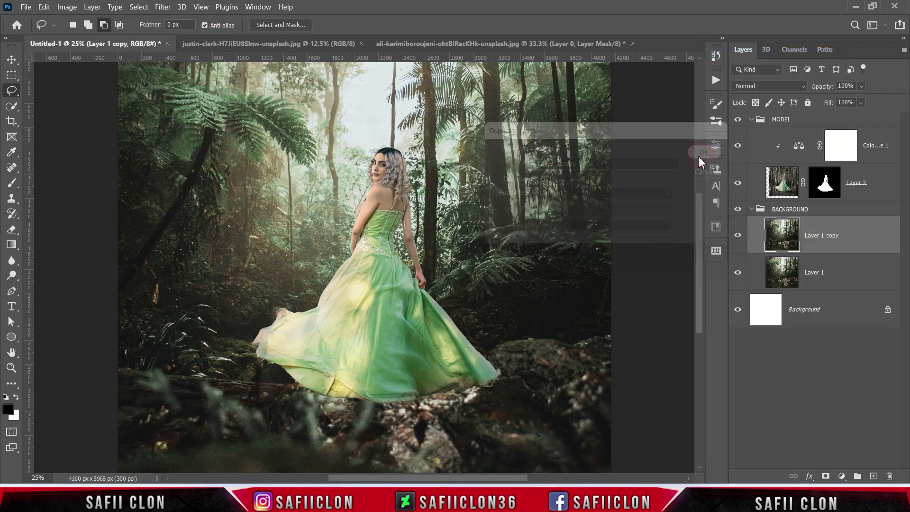
left_click_drag(848, 234, 838, 137)
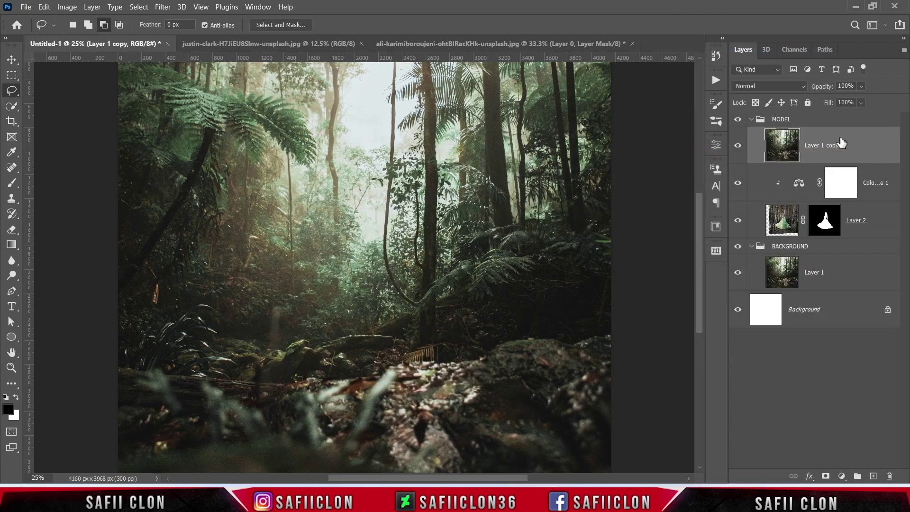
Average Layer 1 copy into one flat colour and clip it to the woman.
left_click(162, 7)
mouse_move(226, 149)
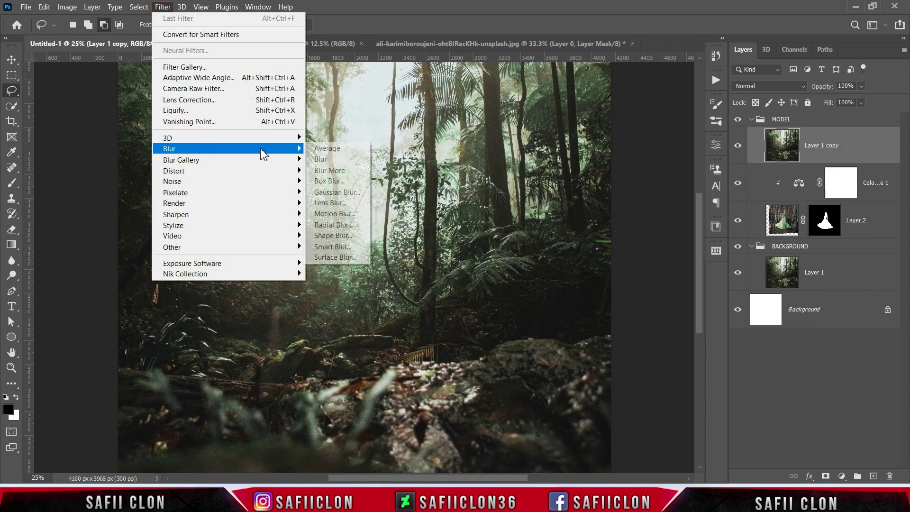
left_click(345, 151)
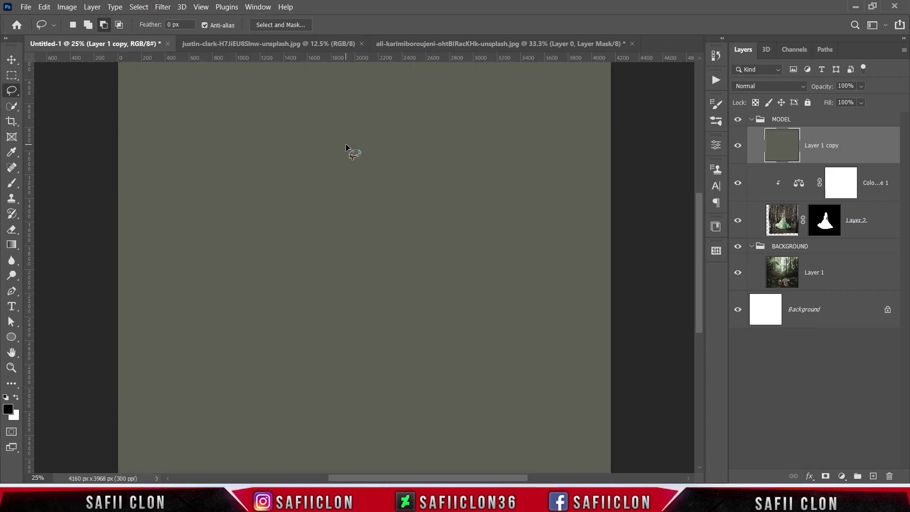
right_click(833, 135)
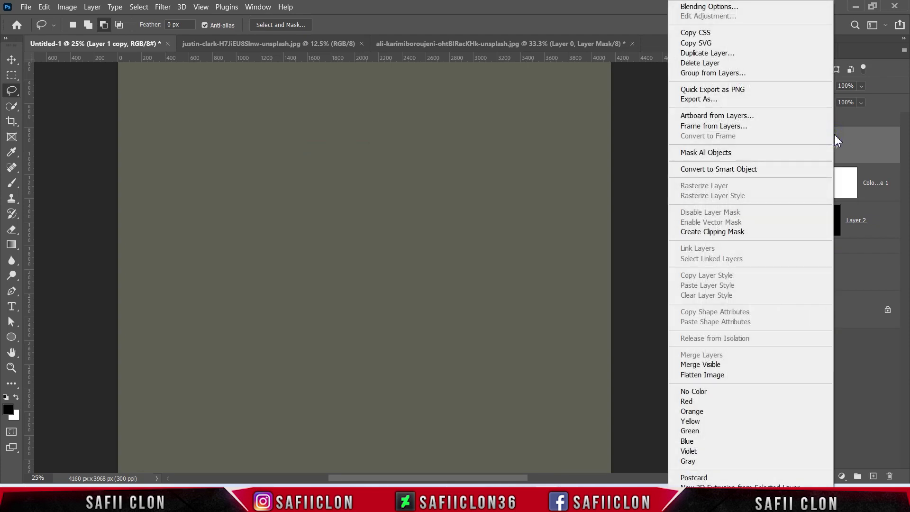
left_click(690, 232)
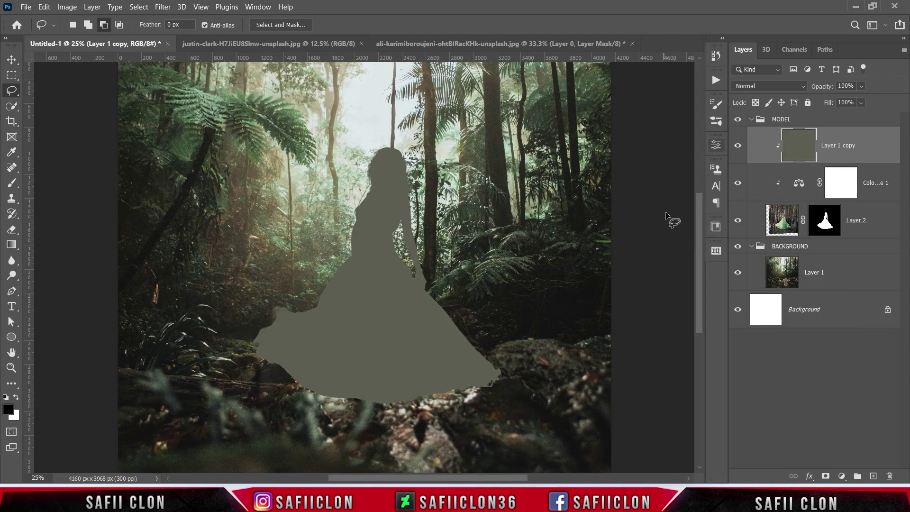
Set Layer 1 copy to Overlay blending and toggle it to compare the dress.
left_click(760, 86)
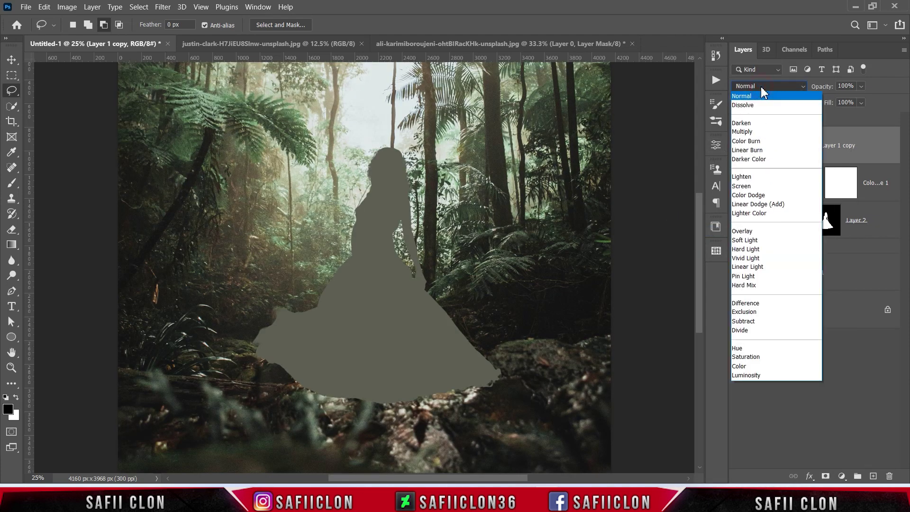
left_click(748, 232)
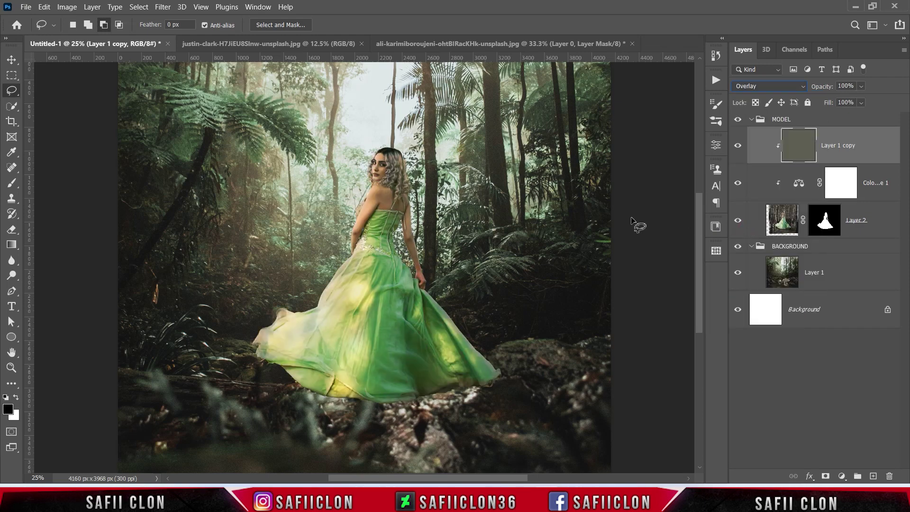
left_click(741, 148)
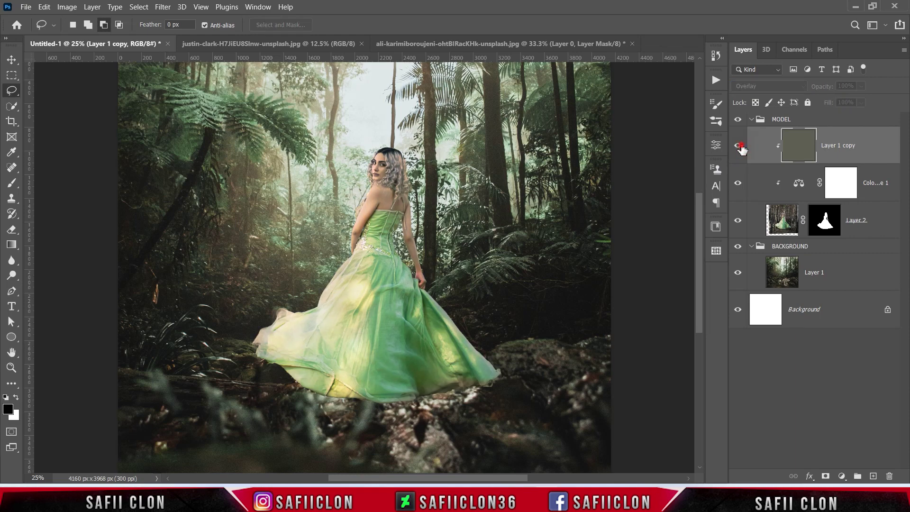
left_click(741, 148)
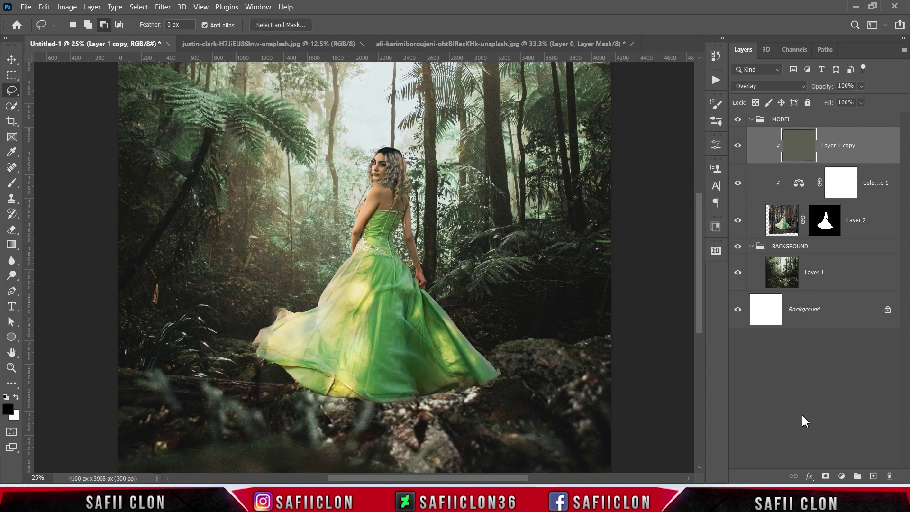
Add a Photo Filter adjustment layer clipped to the model, using a custom Color.
left_click(841, 478)
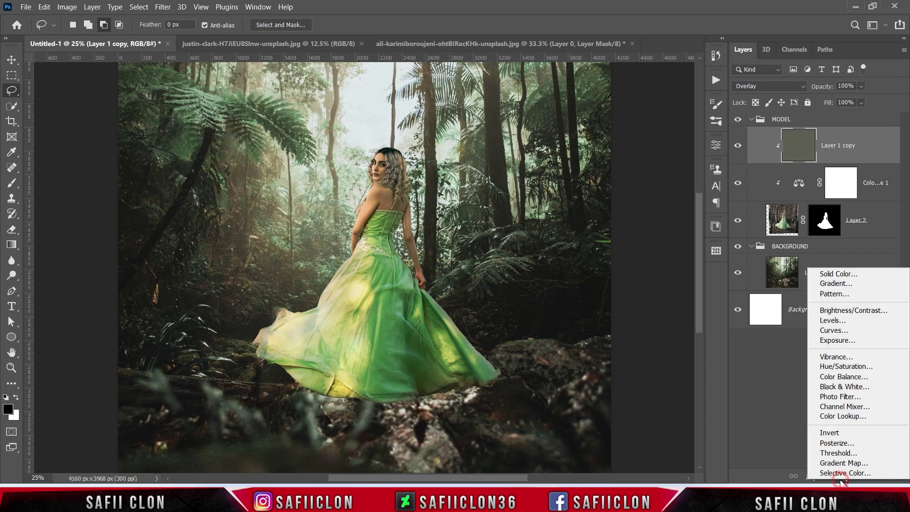
left_click(841, 397)
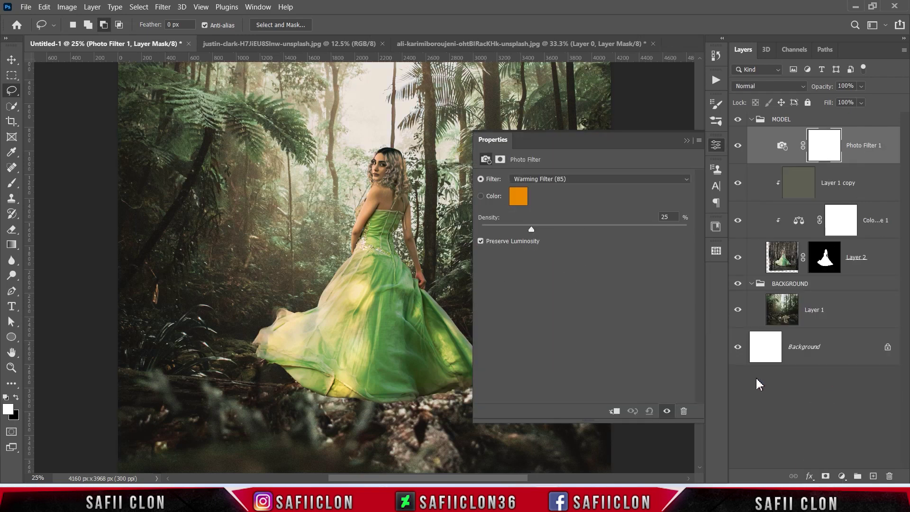
left_click(614, 411)
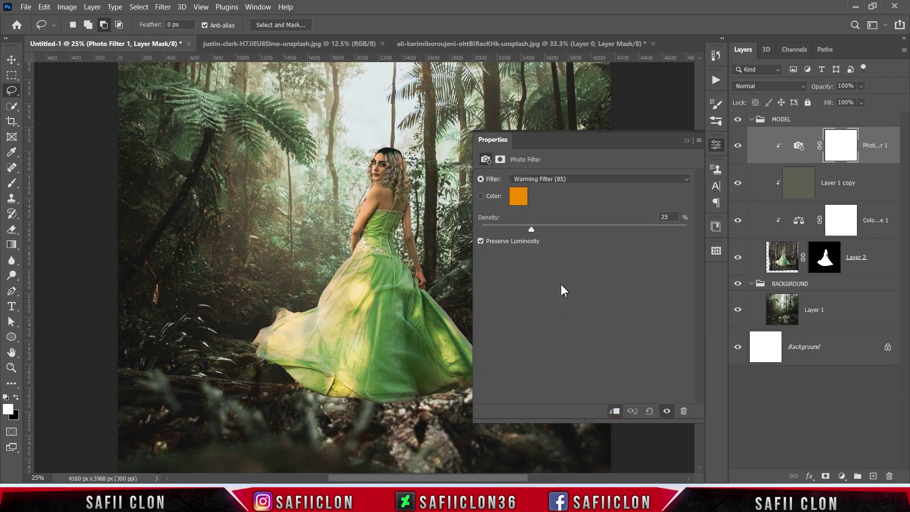
left_click(481, 195)
Set the filter colour to #6a845a with about 57% density, then compare before/after.
left_click(518, 196)
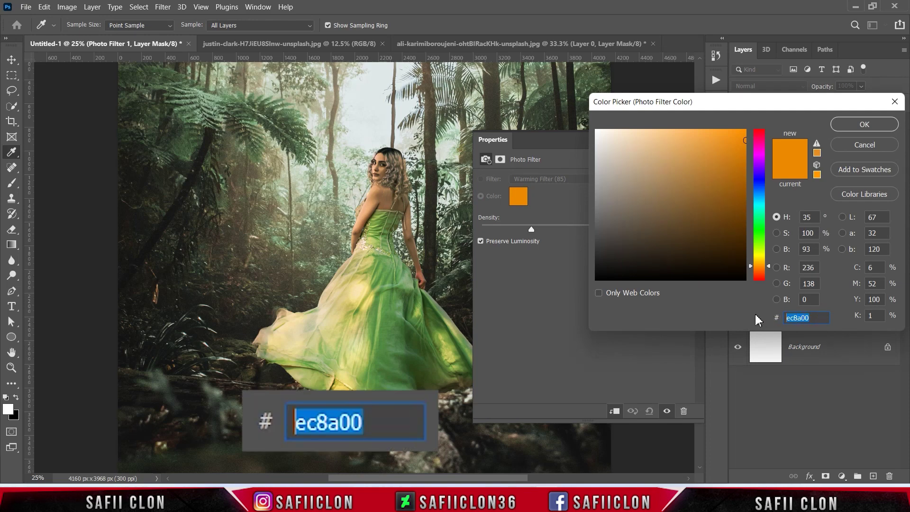
type("6a8")
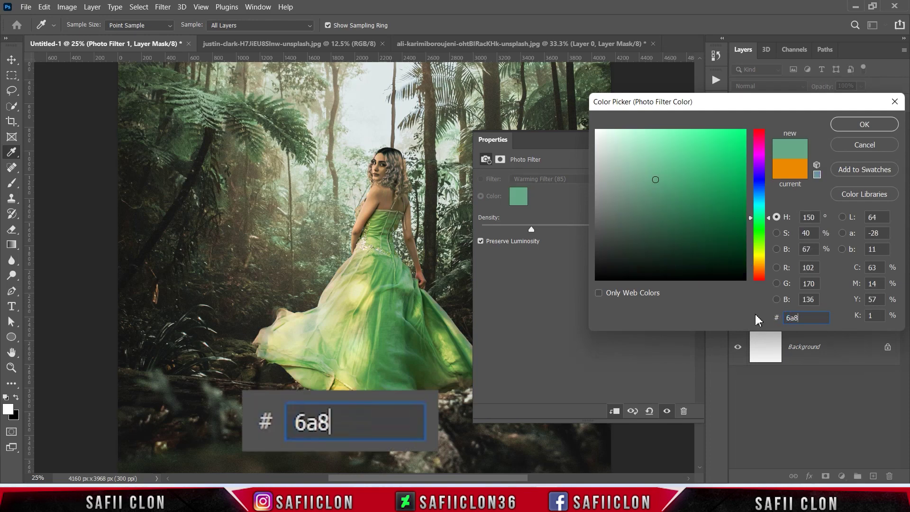
type("45a")
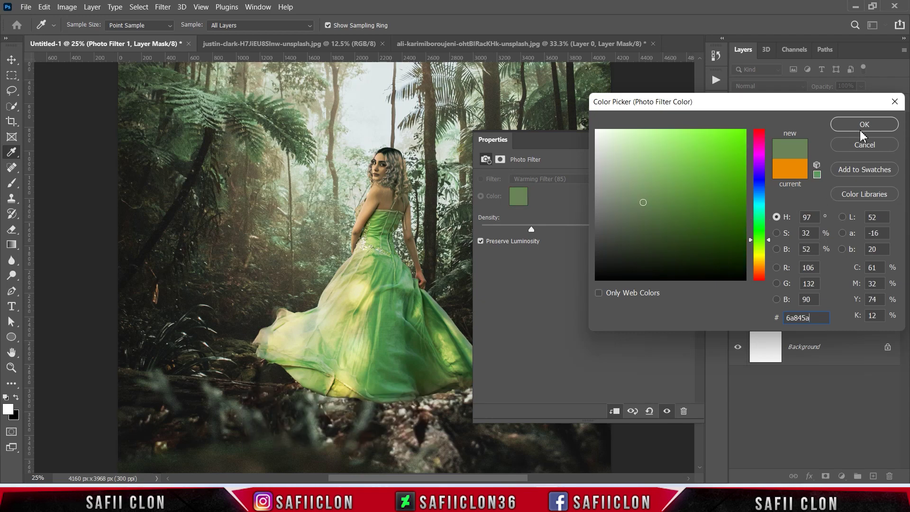
left_click(863, 124)
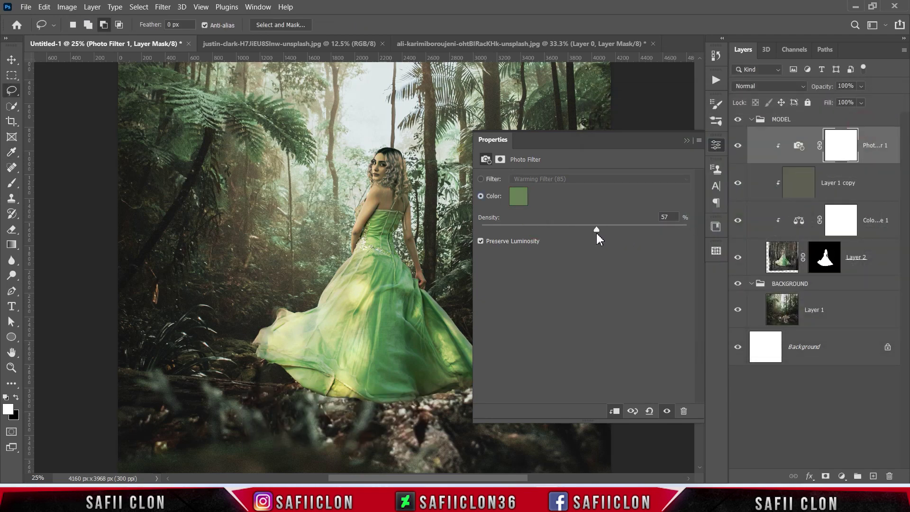
left_click_drag(612, 231, 613, 231)
left_click(686, 141)
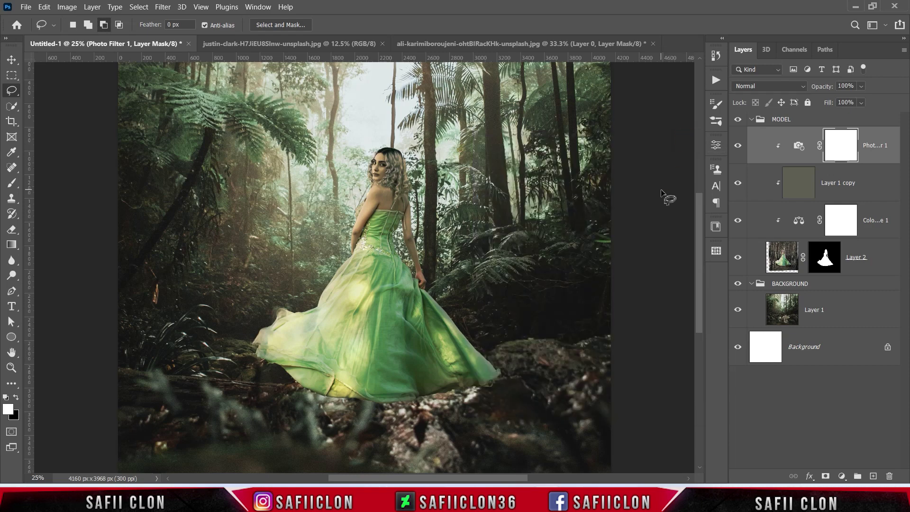
left_click(738, 145)
left_click(737, 146)
key("ctrl+minus")
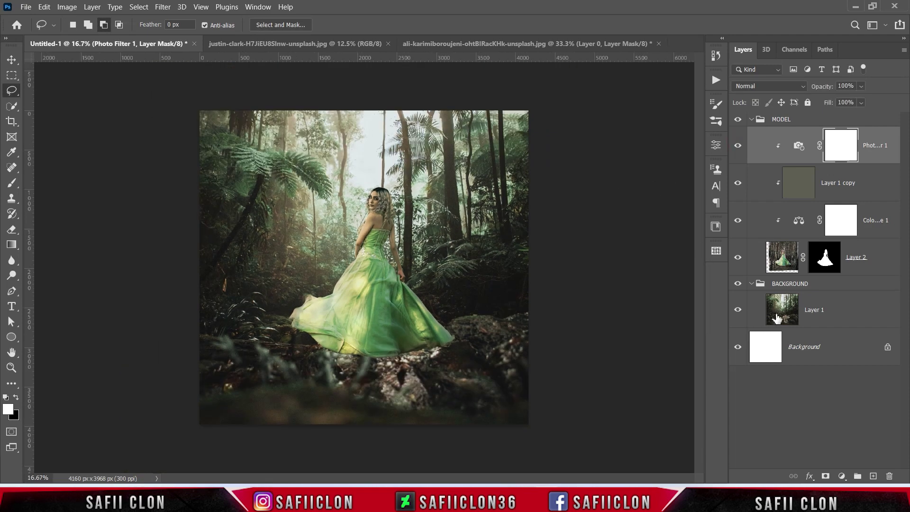
Add a clipped Exposure layer at about -3.97 and invert its mask to hide the darkening.
left_click(842, 476)
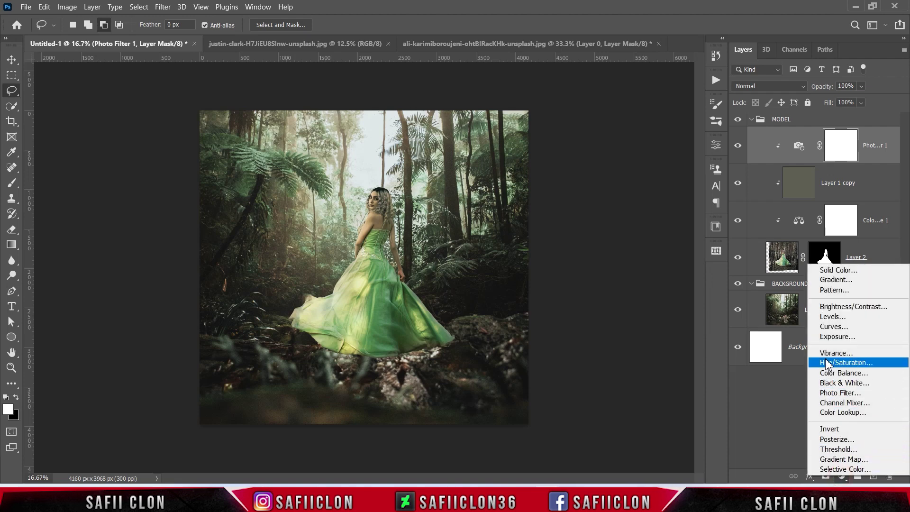
left_click(837, 336)
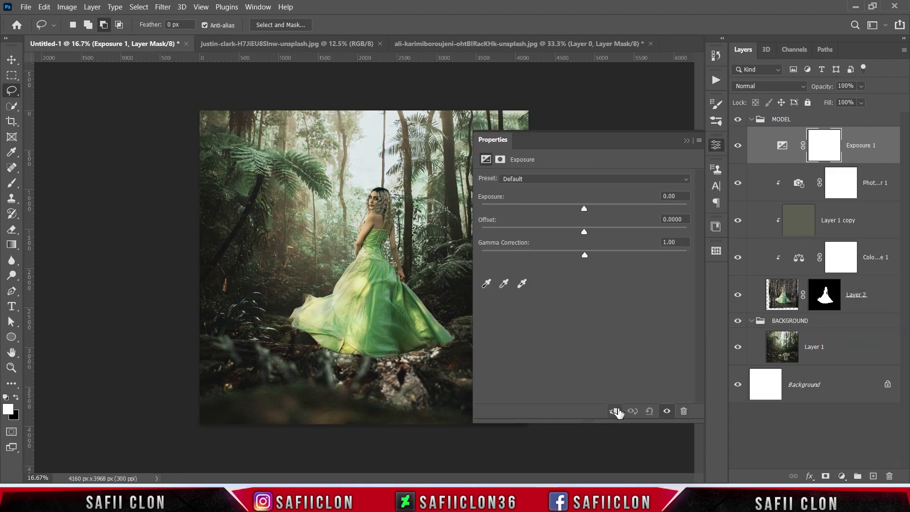
left_click(614, 411)
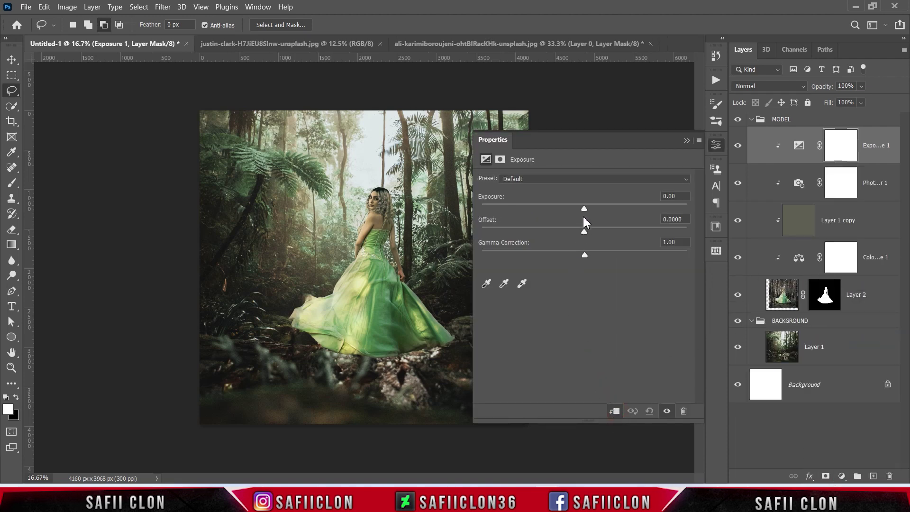
left_click_drag(583, 209, 536, 209)
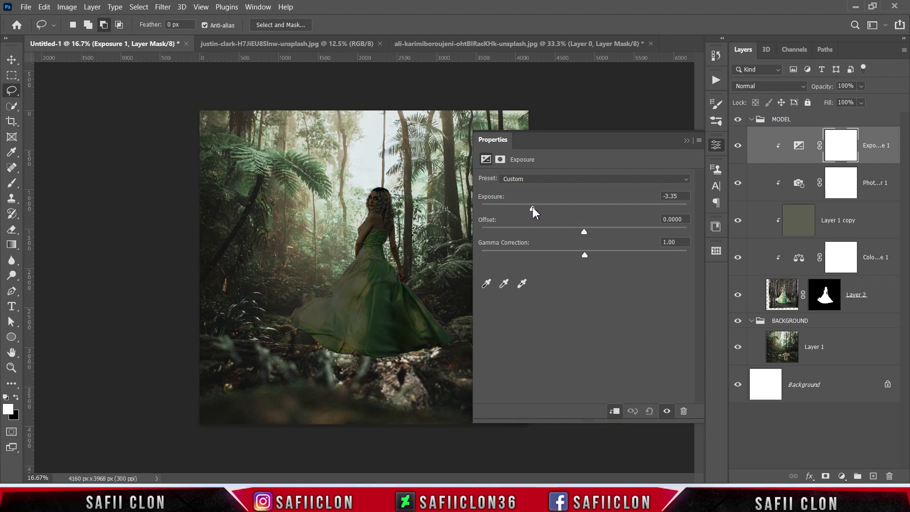
left_click_drag(529, 211, 524, 212)
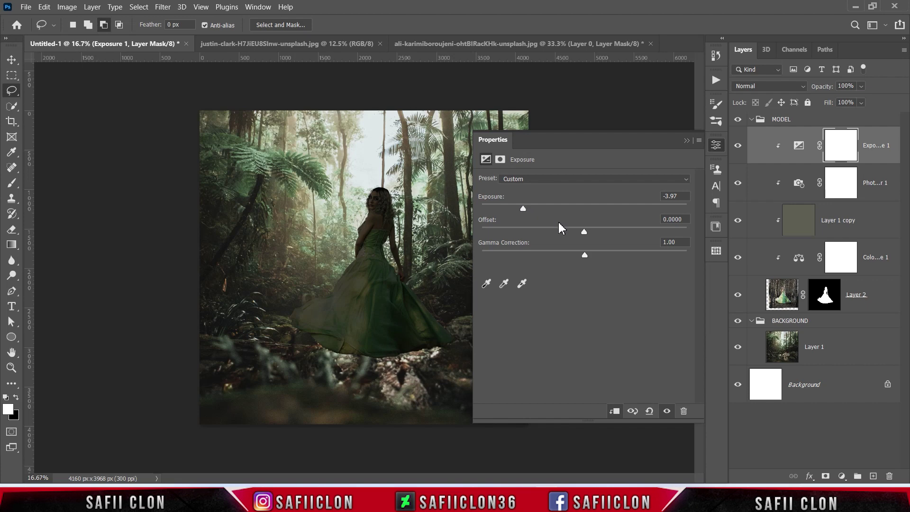
left_click(686, 141)
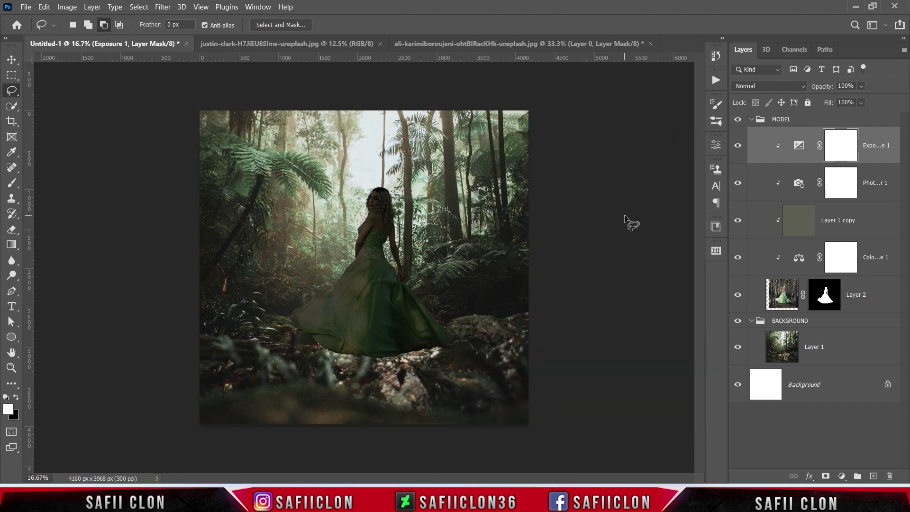
key("ctrl+i")
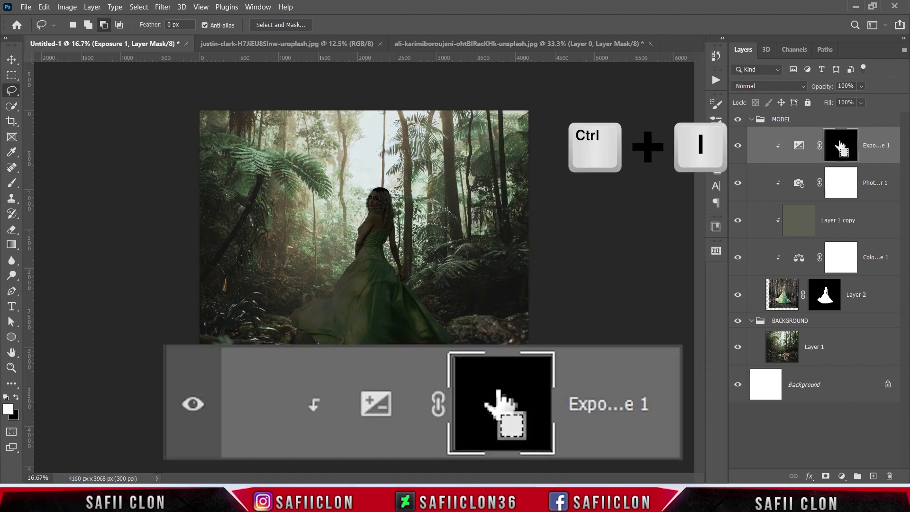
Set up a soft round brush at about 464 px with low opacity.
left_click(13, 185)
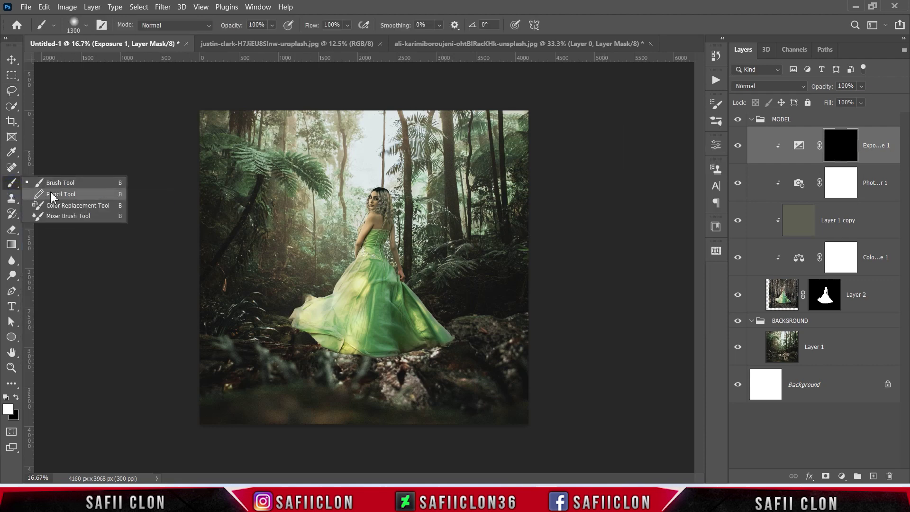
left_click(66, 184)
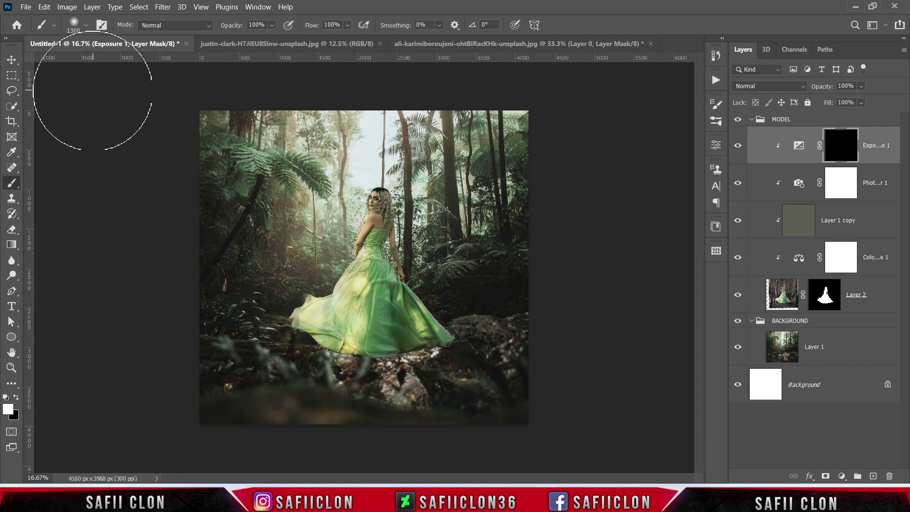
left_click(86, 25)
left_click(100, 182)
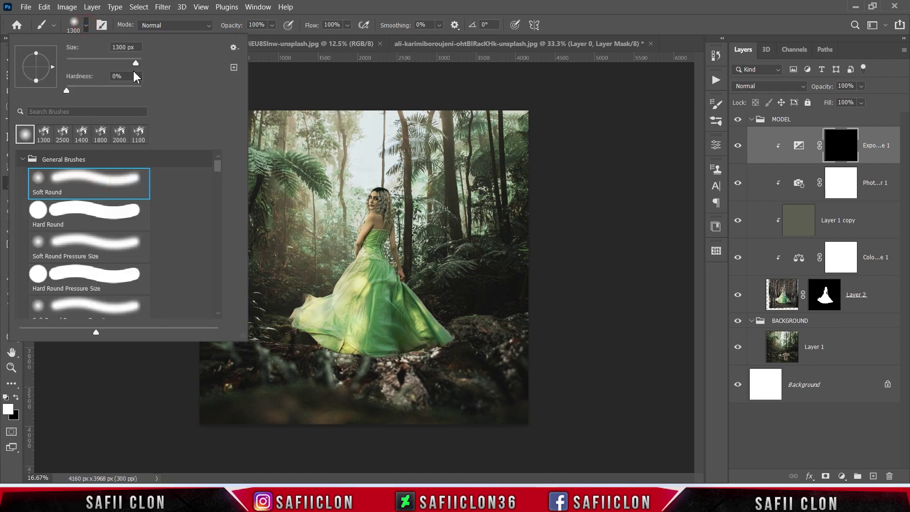
left_click_drag(136, 63, 132, 62)
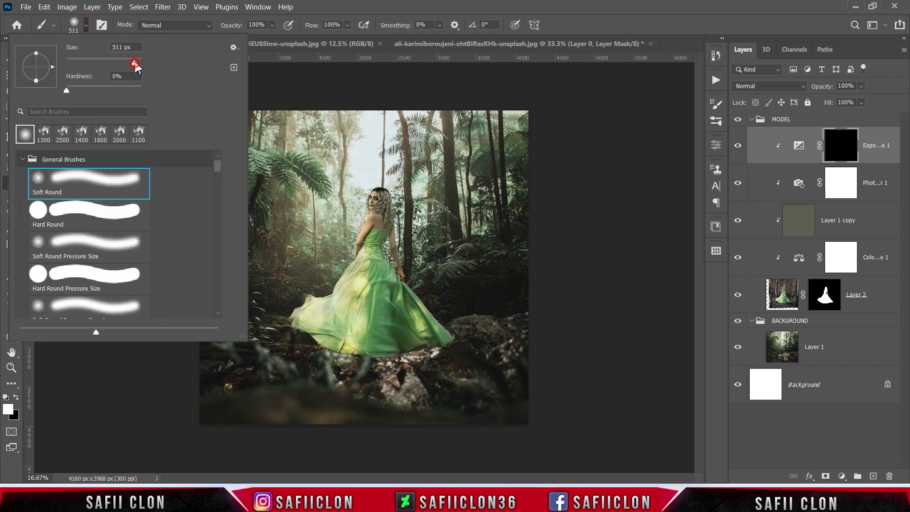
left_click(87, 25)
left_click(274, 24)
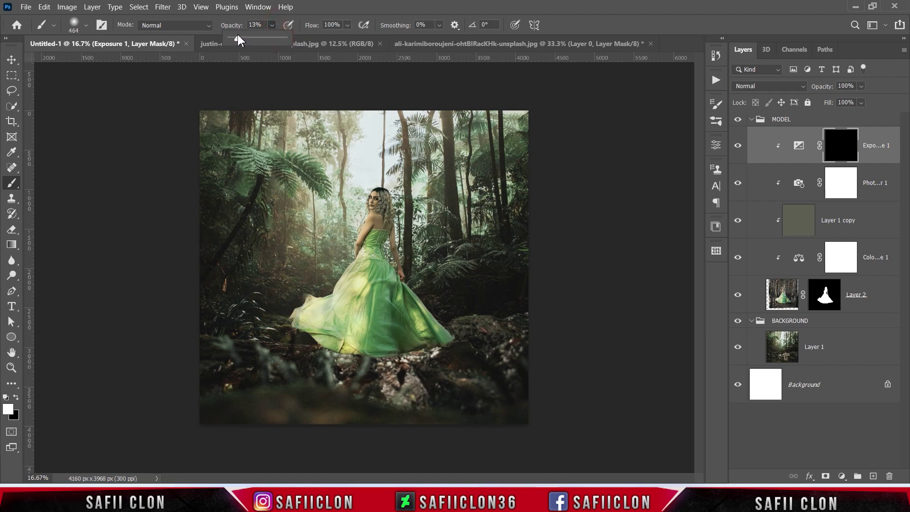
left_click(272, 25)
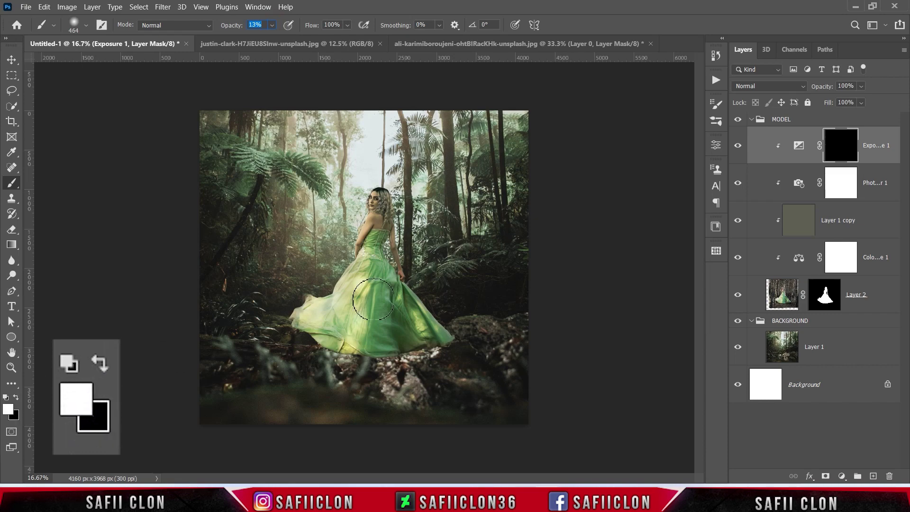
scroll(373, 299, "up", 1)
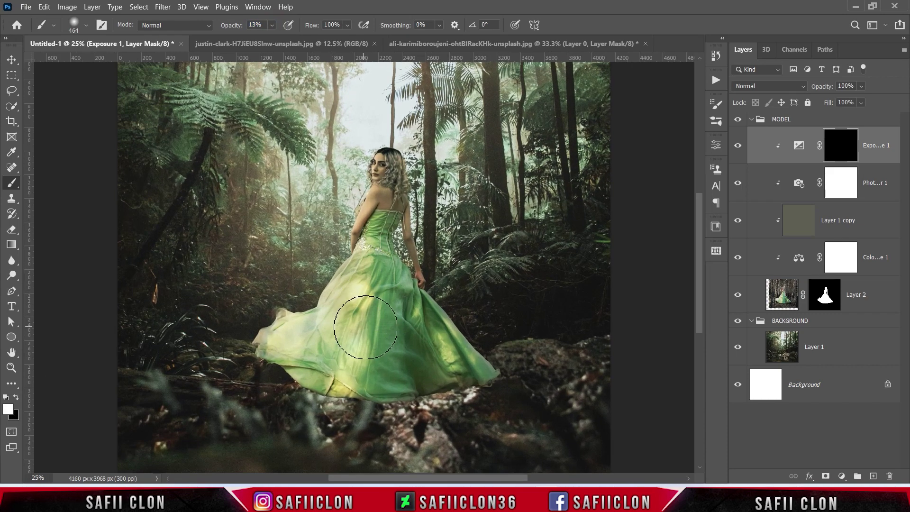
scroll(474, 331, "down", 1)
Paint shadows on the lower dress and waist through the Exposure mask at 10% opacity.
left_click_drag(495, 356, 407, 379)
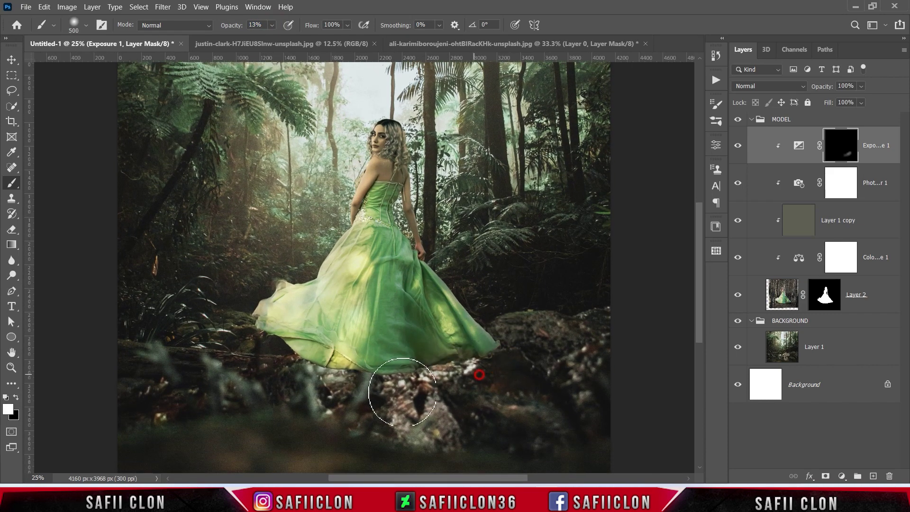
key("bracketright")
key("bracketright")
key("bracketright")
left_click(272, 25)
left_click_drag(251, 39, 248, 39)
key("bracketleft")
key("bracketleft")
key("bracketleft")
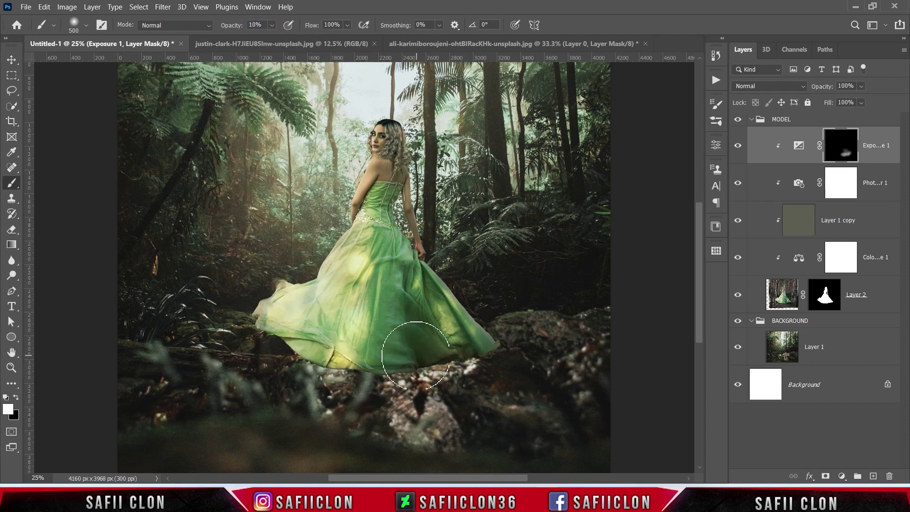
left_click_drag(407, 351, 408, 275)
key("bracketleft")
key("bracketleft")
key("bracketleft")
left_click_drag(393, 223, 407, 199)
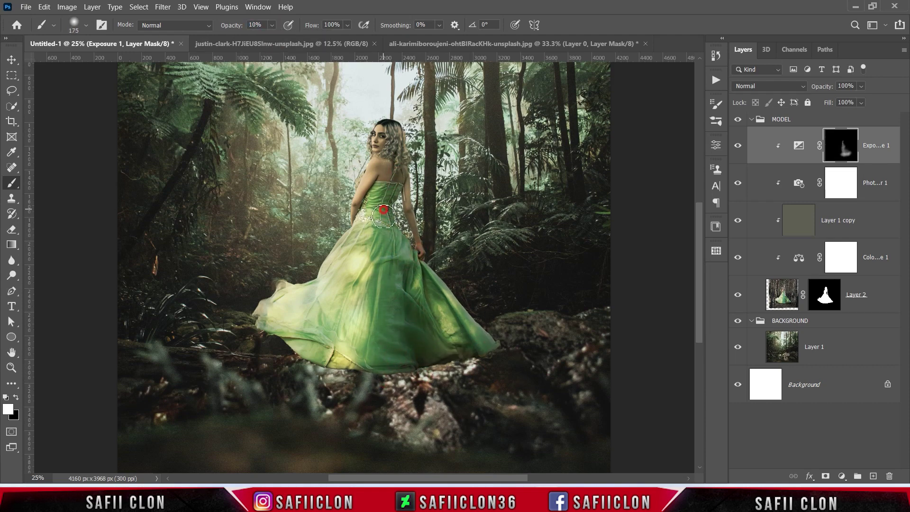
Paint more shadows along the dress hem and near its upper edge, resizing the brush.
key("bracketleft")
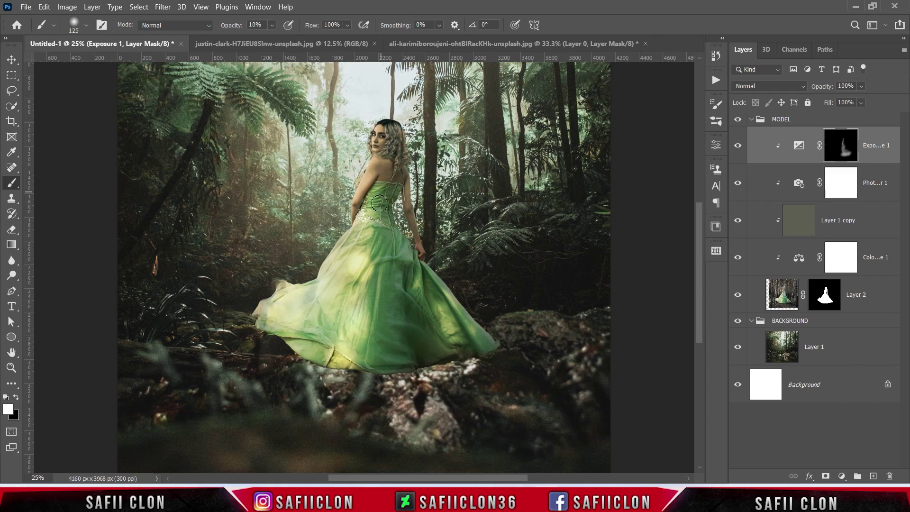
key("bracketright")
key("bracketright")
key("bracketright")
key("bracketright")
key("bracketright")
key("bracketright")
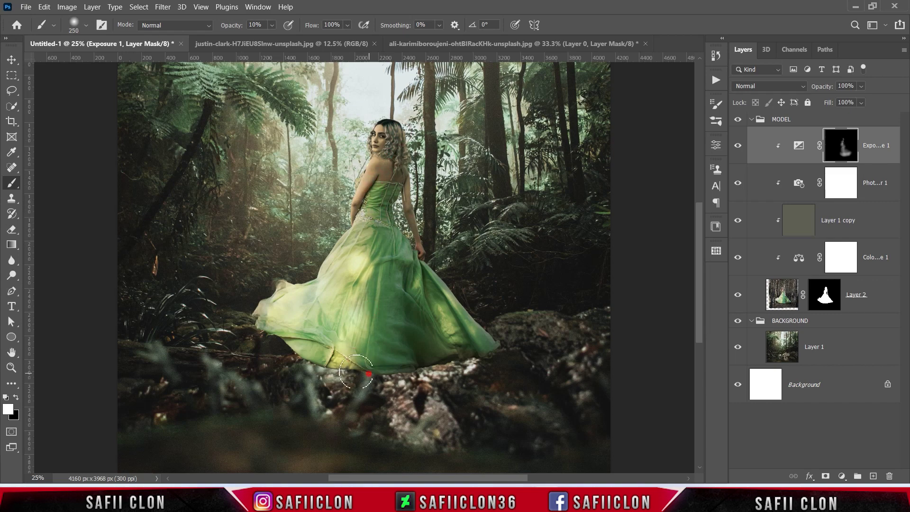
left_click_drag(379, 374, 293, 367)
key("bracketleft")
key("bracketleft")
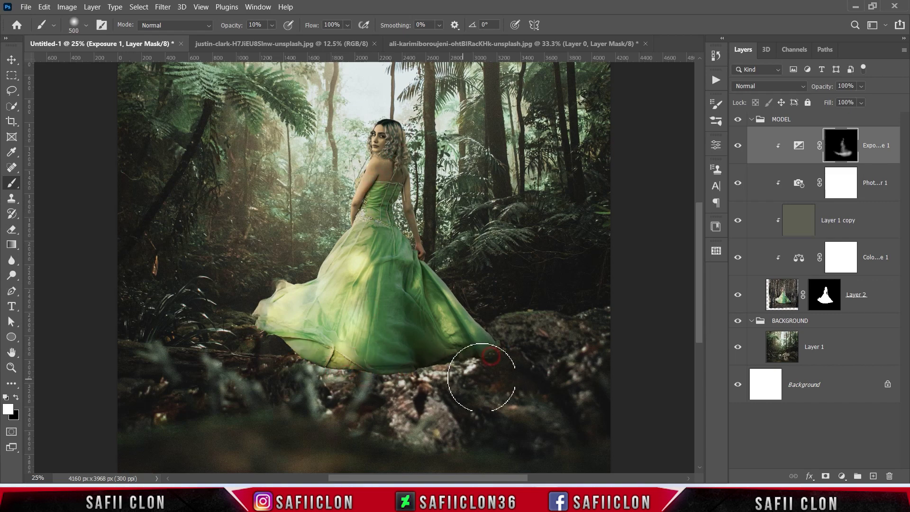
key("bracketleft")
key("bracketleft")
key("bracketleft")
mouse_move(410, 265)
left_mouse_down()
mouse_move(376, 270)
mouse_move(359, 229)
left_mouse_up()
key("bracketleft")
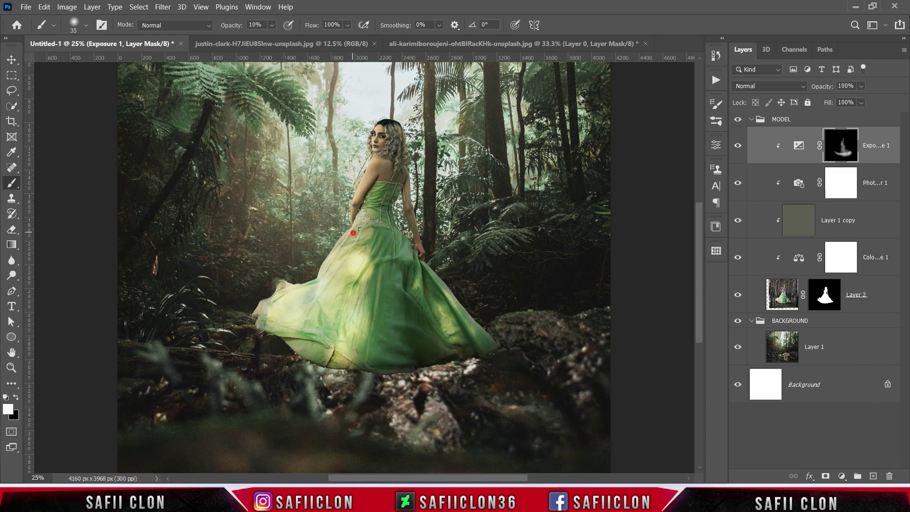
key("bracketright")
key("bracketright")
key("bracketright")
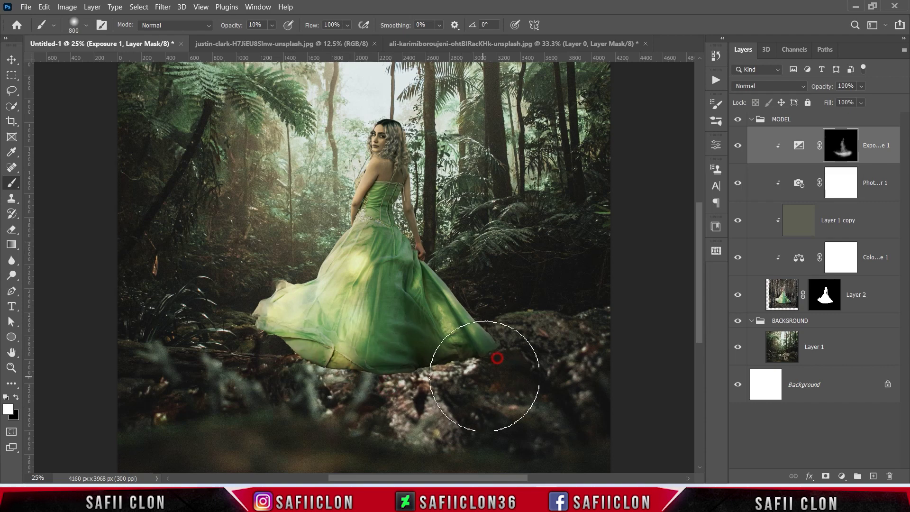
left_click(737, 145)
key("bracketleft")
key("bracketleft")
key("bracketleft")
left_click_drag(417, 243, 405, 209)
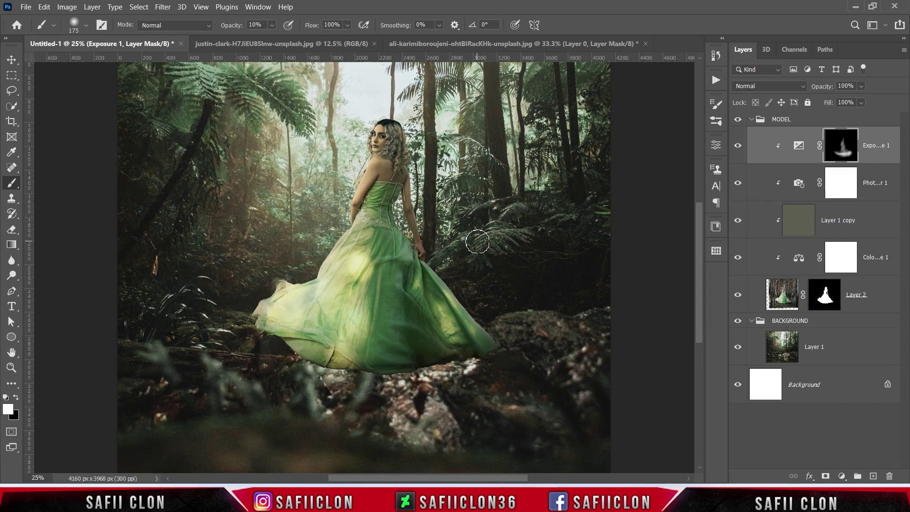
Add a clipped Selective Color layer giving the Greens Cyan +31 and Black +20.
left_click(842, 476)
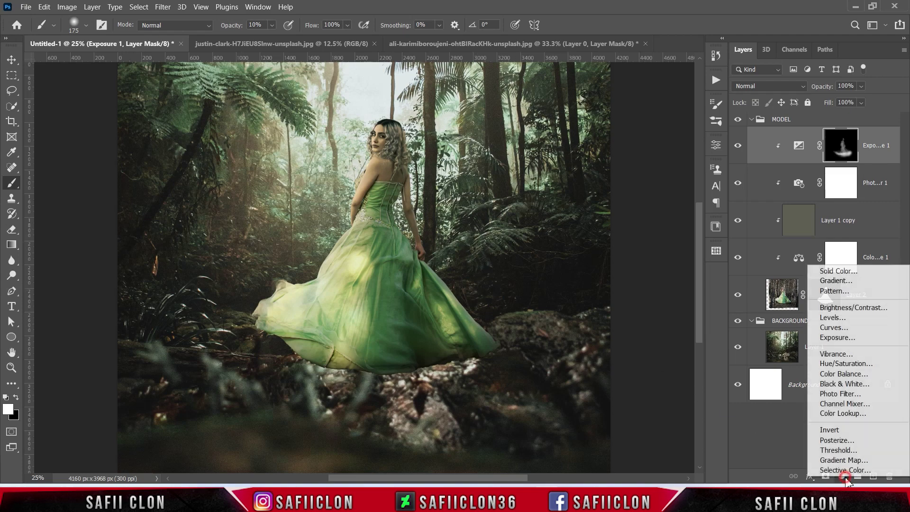
left_click(837, 470)
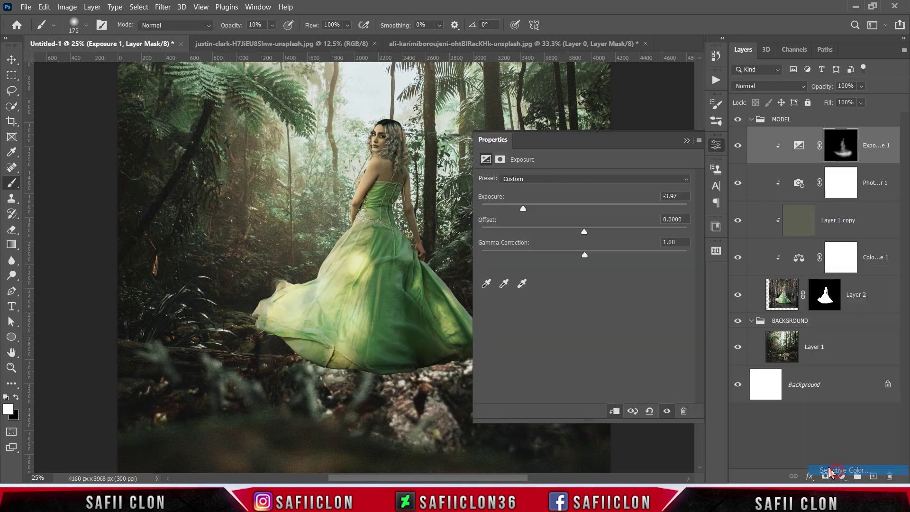
left_click(615, 411)
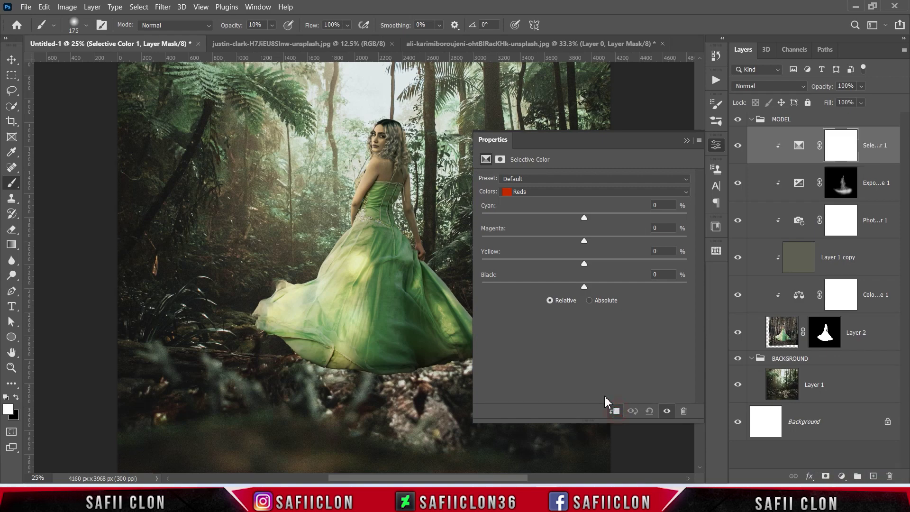
left_click(533, 194)
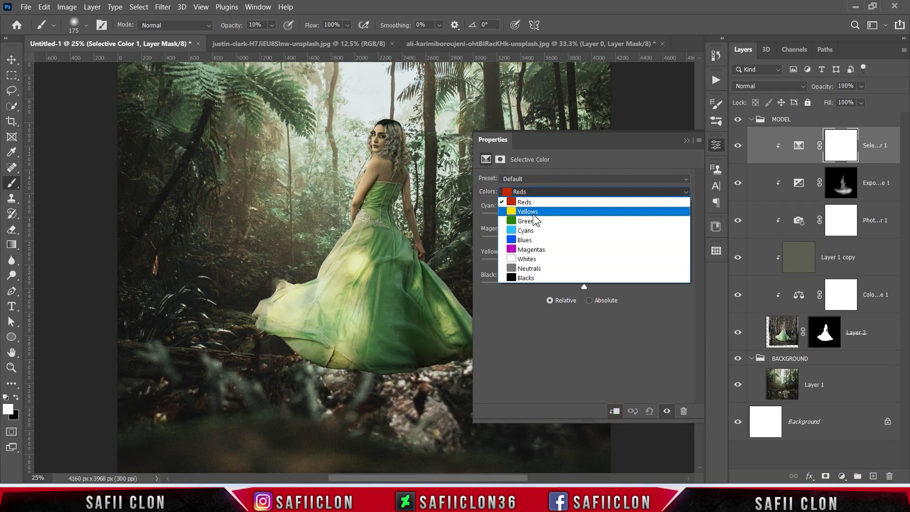
left_click(539, 218)
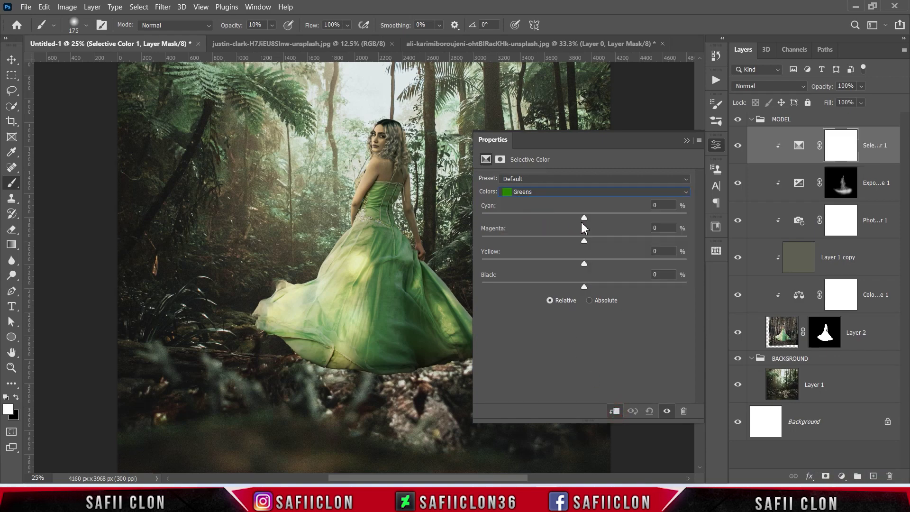
left_click_drag(584, 217, 623, 223)
left_click_drag(582, 287, 603, 287)
Adjust the Whites with Magenta -6 and Yellow +17.
left_click(591, 191)
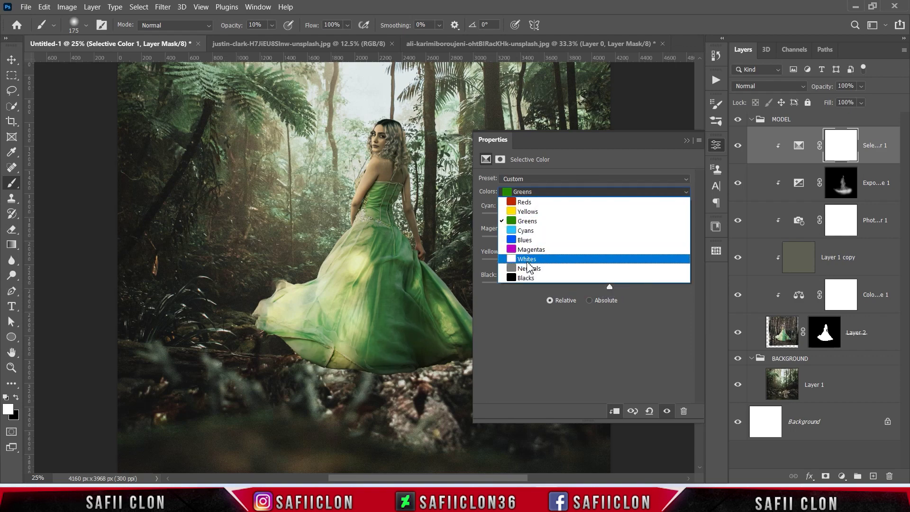
left_click(527, 260)
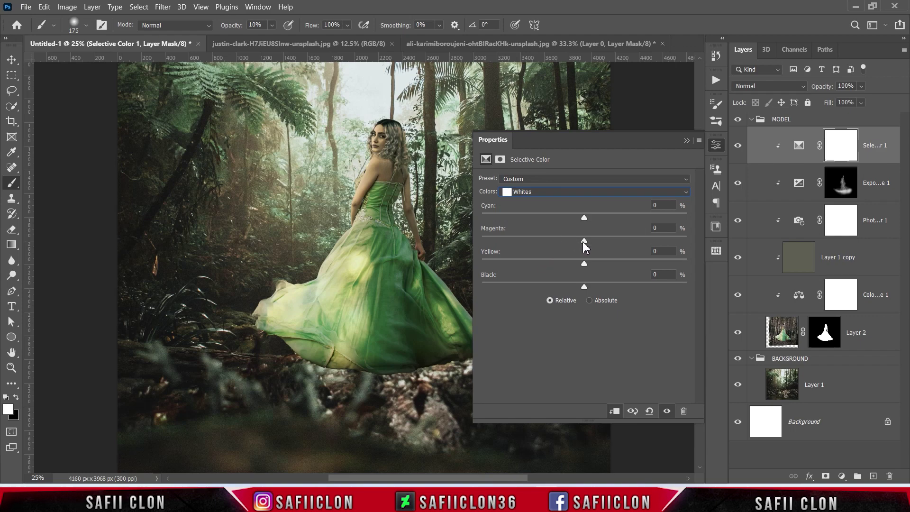
left_click_drag(579, 242, 578, 243)
left_click_drag(583, 264, 601, 264)
Close the Selective Color settings and toggle the layer to compare before/after.
left_click(685, 141)
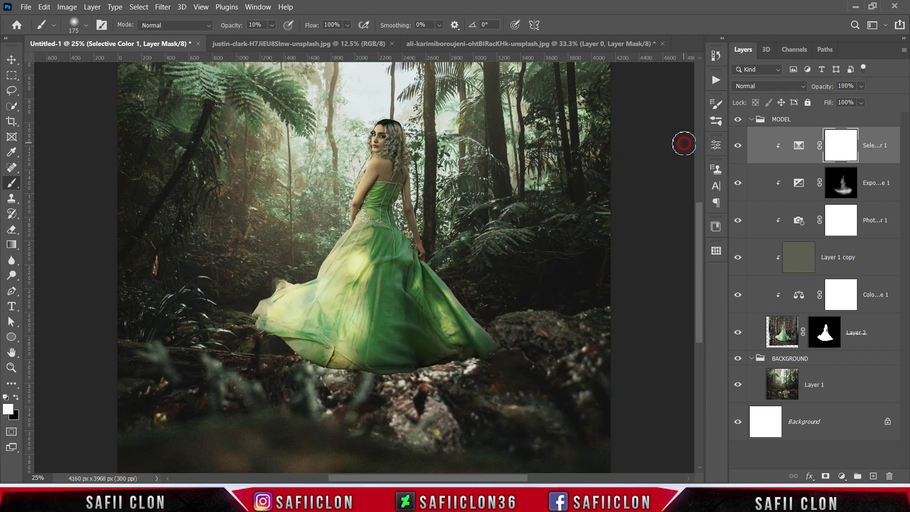
left_click(739, 146)
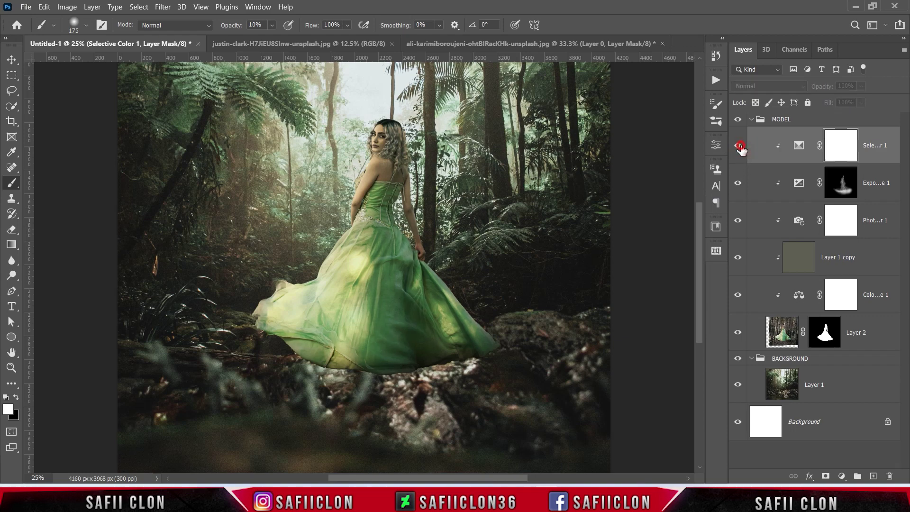
left_click(737, 146)
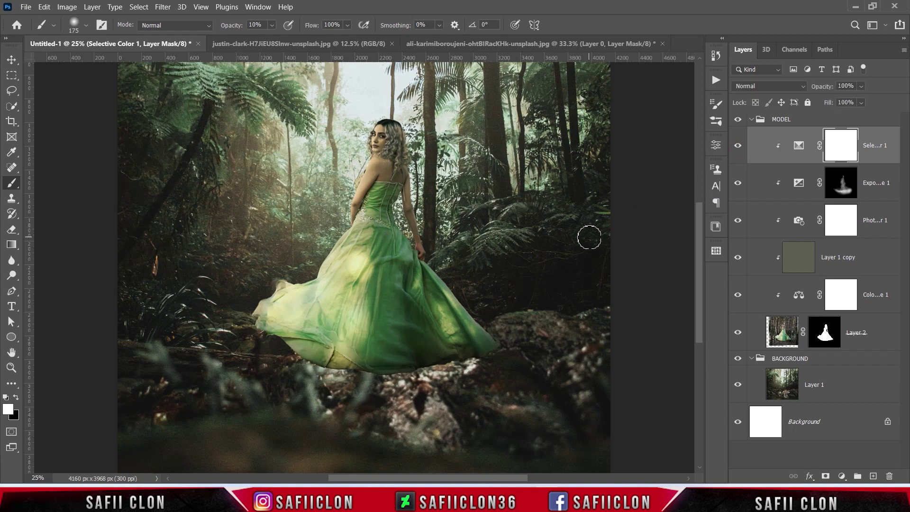
Collapse and hide the MODEL group, then select the jungle Layer 1.
left_click(751, 120)
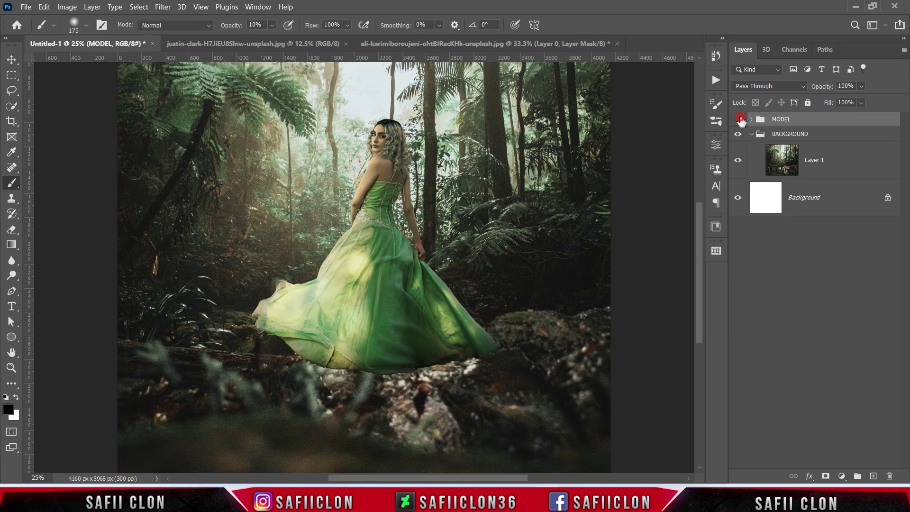
left_click(741, 119)
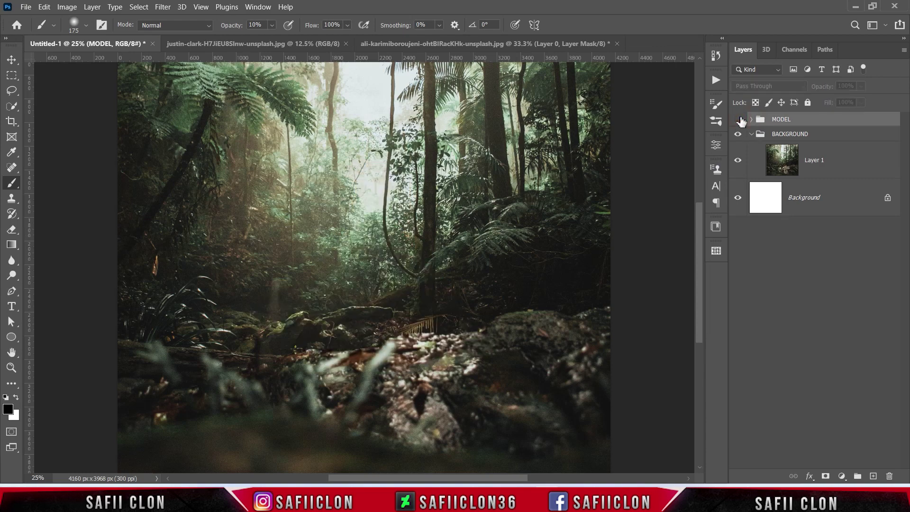
left_click(816, 161)
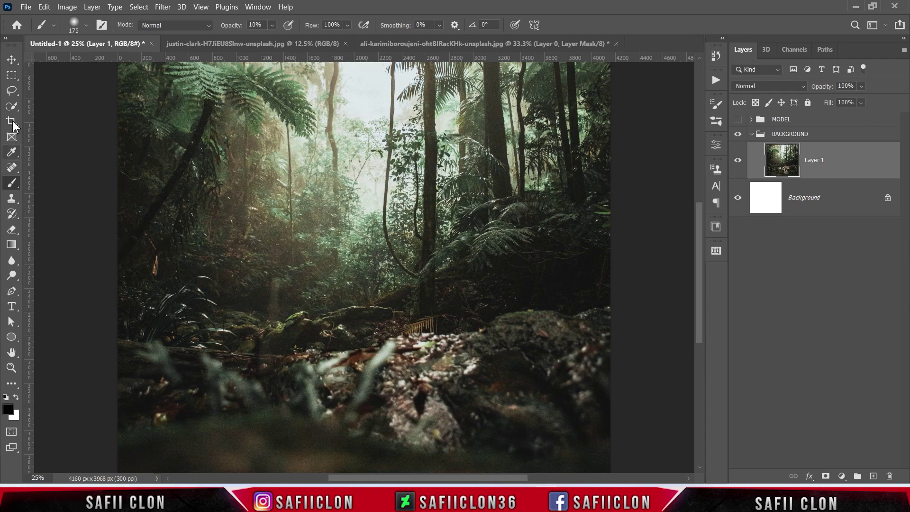
Select the left foreground rock with the Quick Selection tool.
left_click(12, 106)
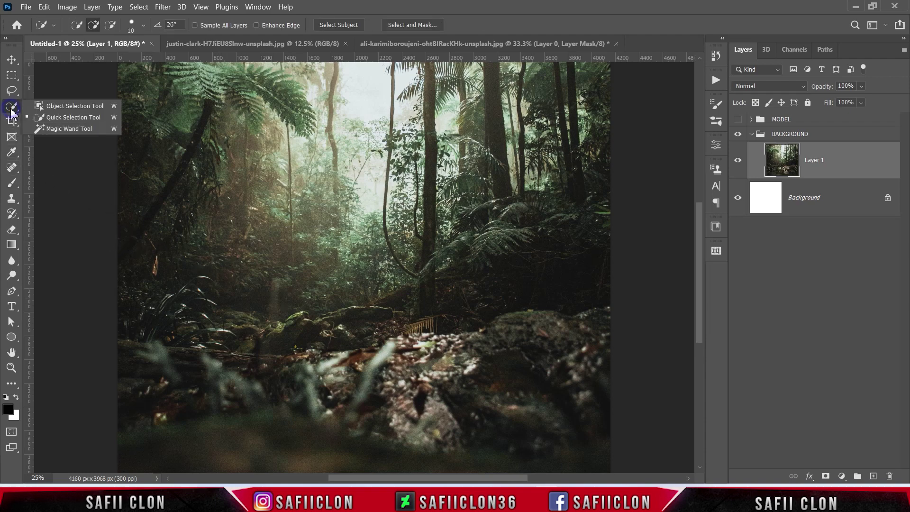
left_click(69, 118)
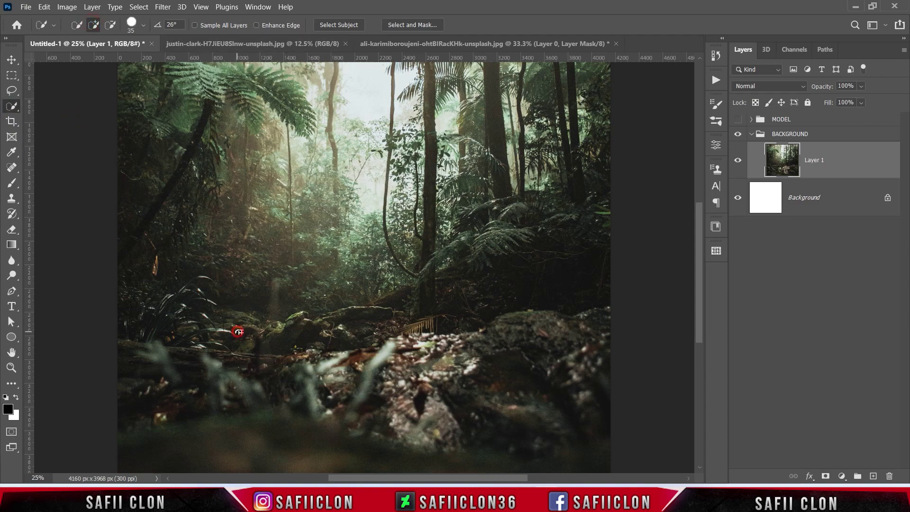
left_click_drag(239, 331, 272, 332)
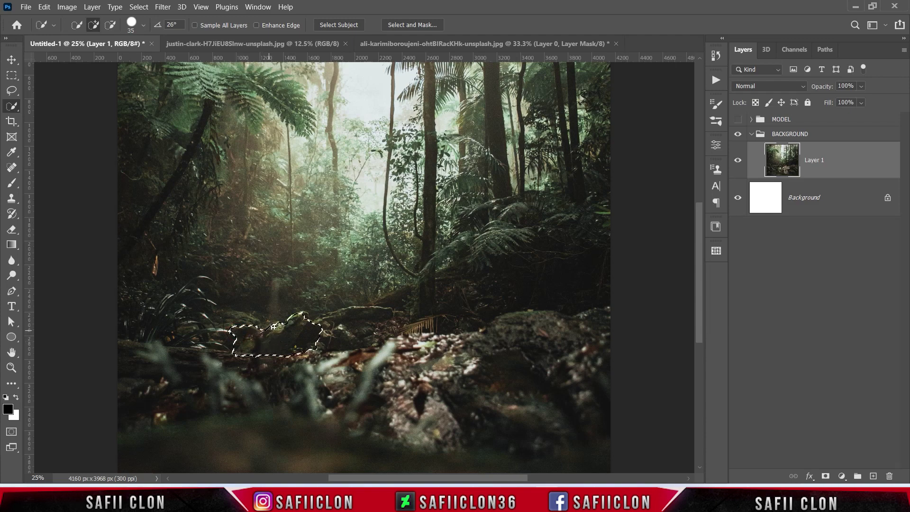
left_click_drag(272, 326, 304, 314)
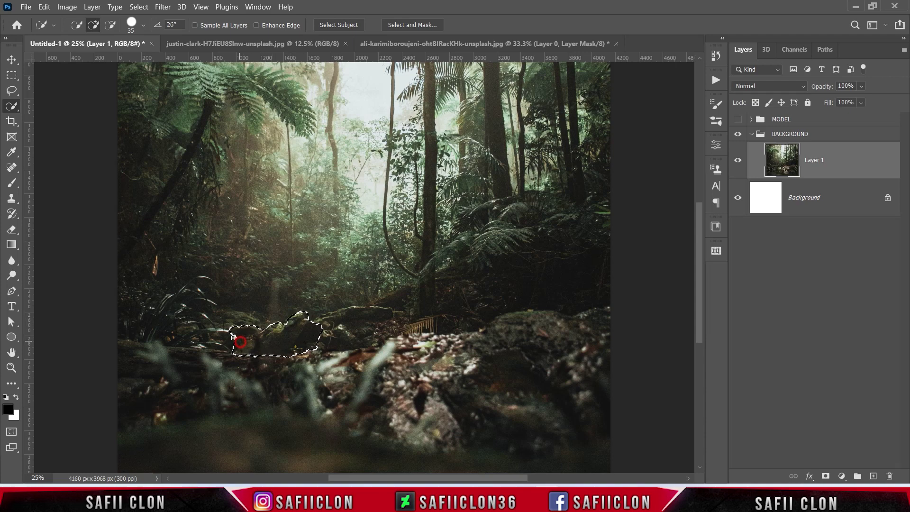
mouse_move(254, 349)
left_mouse_down()
mouse_move(216, 334)
mouse_move(280, 331)
left_mouse_up()
left_click(300, 315)
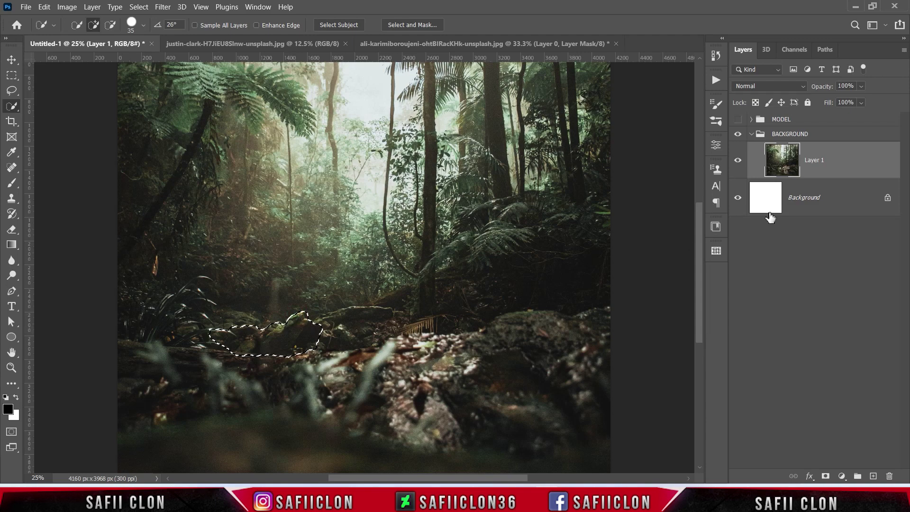
Copy the rock to Layer 3, move it to the top, and show the MODEL group.
left_click(838, 158)
key("ctrl+j")
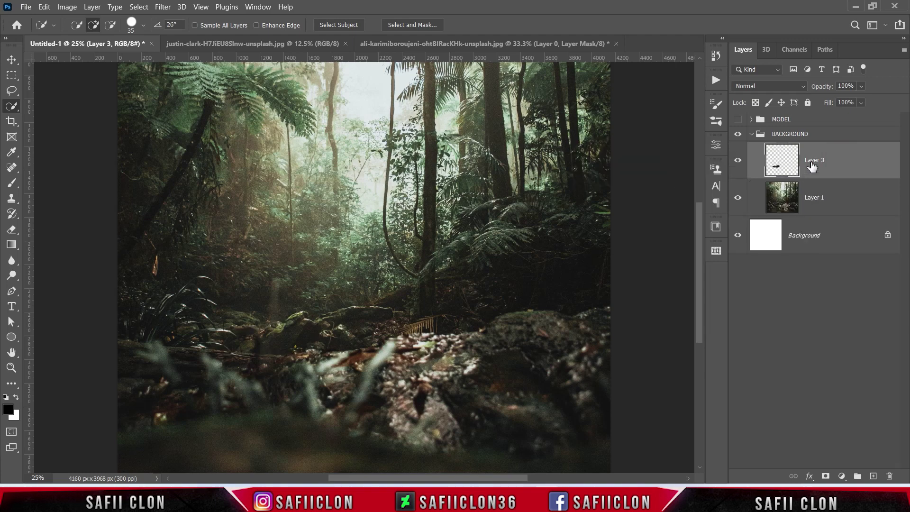
left_click_drag(818, 156, 811, 114)
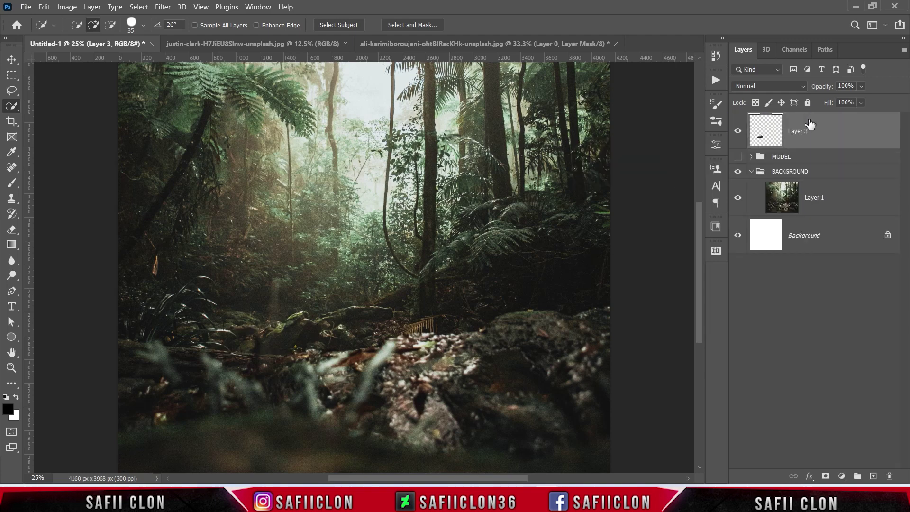
left_click(751, 173)
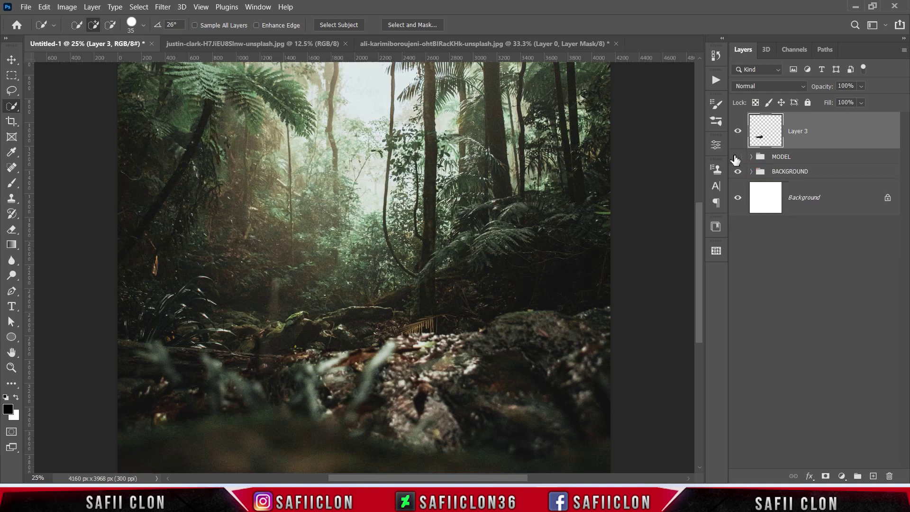
left_click(737, 157)
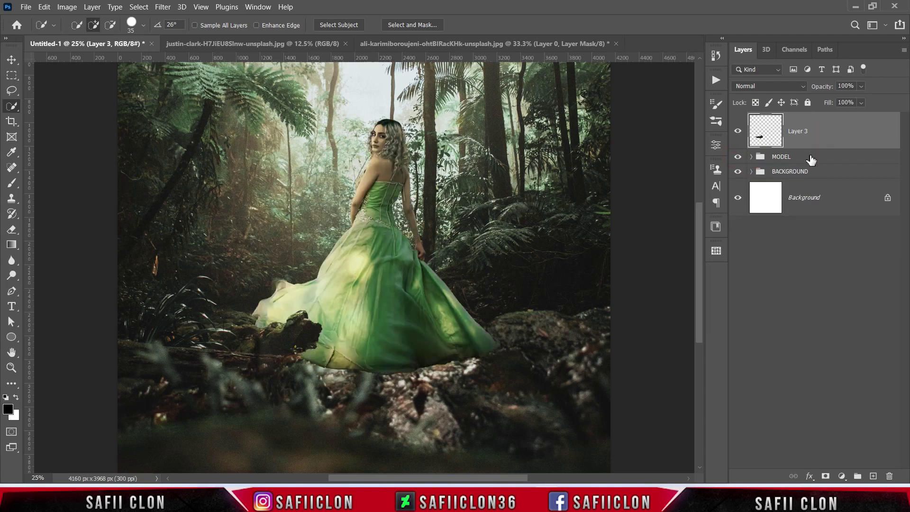
Scale the Layer 3 rock to about 123%, tilt it 2.5°, and move it over the hem's left edge.
key("ctrl+t")
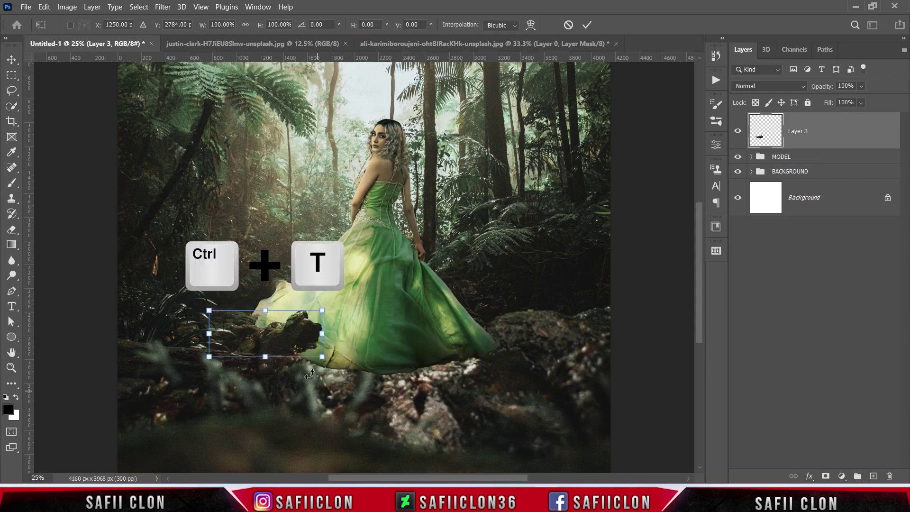
left_click_drag(324, 312, 348, 300)
mouse_move(316, 353)
left_mouse_down()
mouse_move(295, 360)
mouse_move(351, 378)
left_mouse_up()
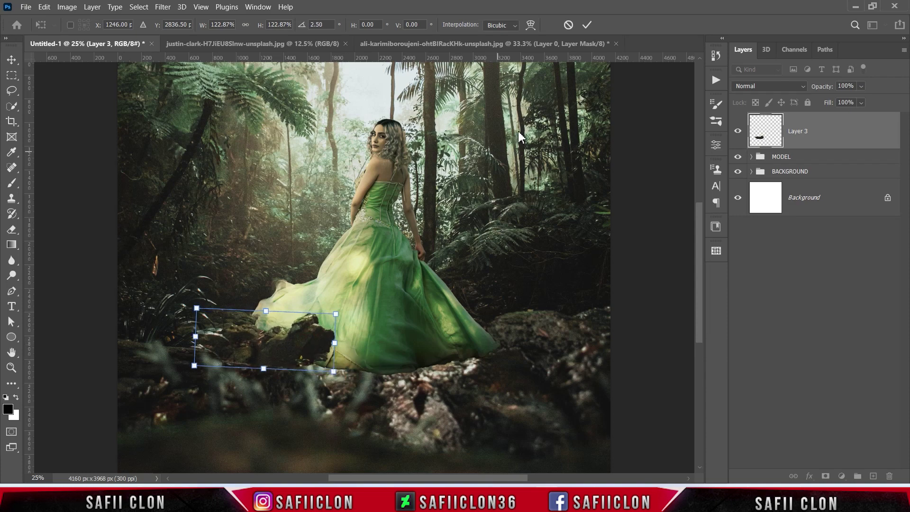
left_click(588, 26)
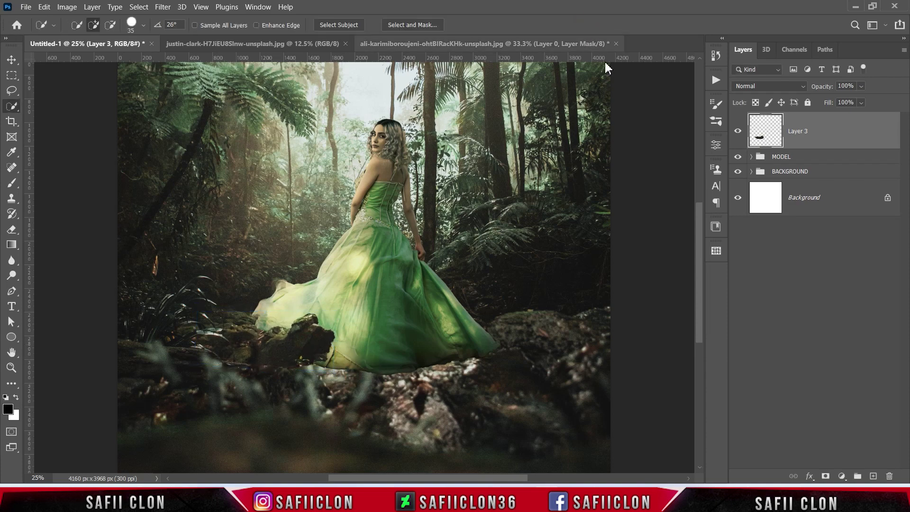
Add a mask to Layer 3 and set up a black 75 px hard round brush at 100% opacity.
left_click(825, 476)
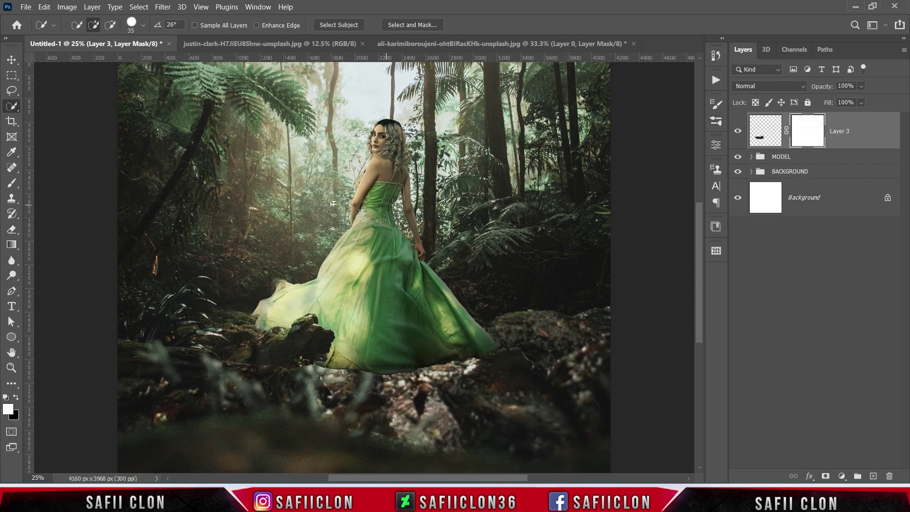
right_click(12, 183)
left_click(44, 184)
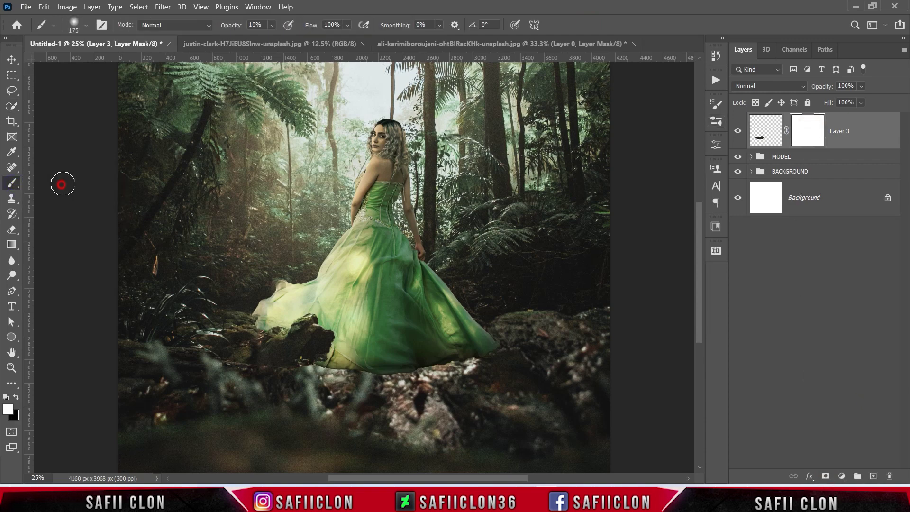
left_click(86, 26)
left_click(95, 211)
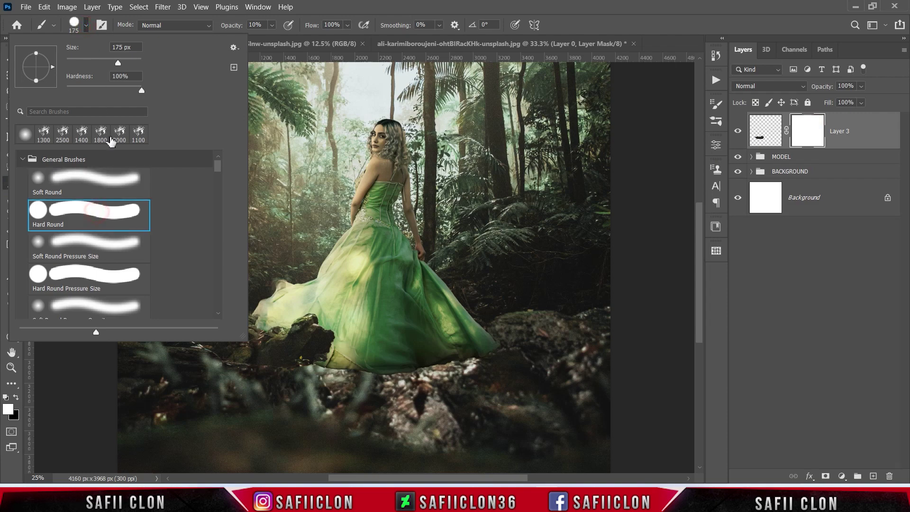
left_click_drag(122, 63, 99, 63)
left_click(86, 26)
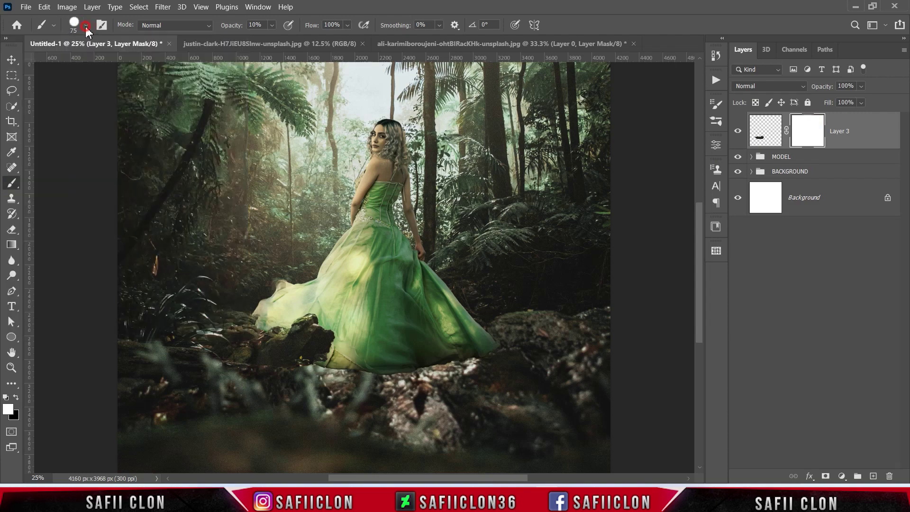
left_click(272, 25)
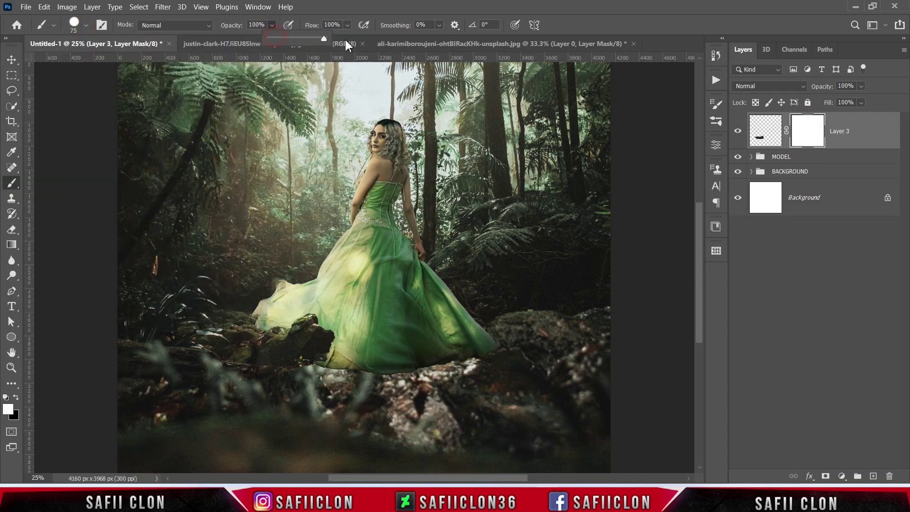
left_click(273, 25)
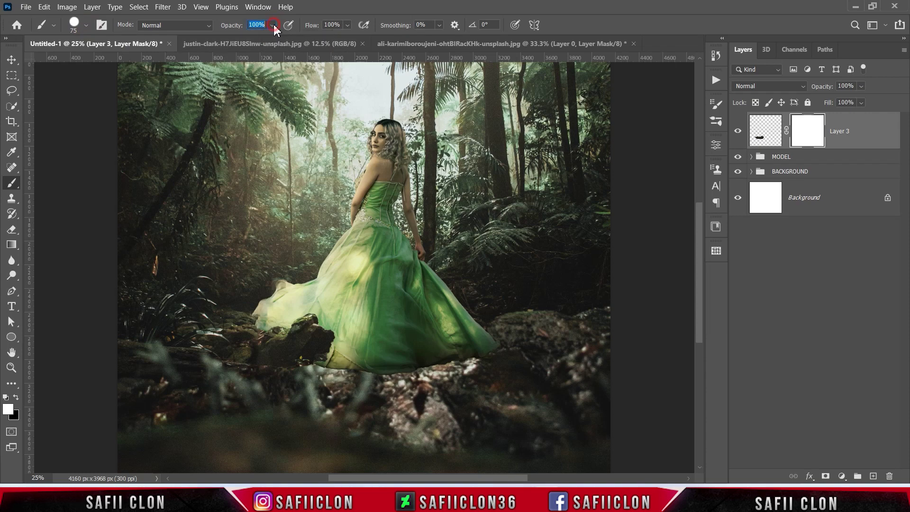
left_click(16, 399)
Mask out the rock where it overlaps the dress hem.
key("bracketright")
mouse_move(341, 327)
left_mouse_down()
mouse_move(317, 360)
mouse_move(324, 336)
left_mouse_up()
key("ctrl+z")
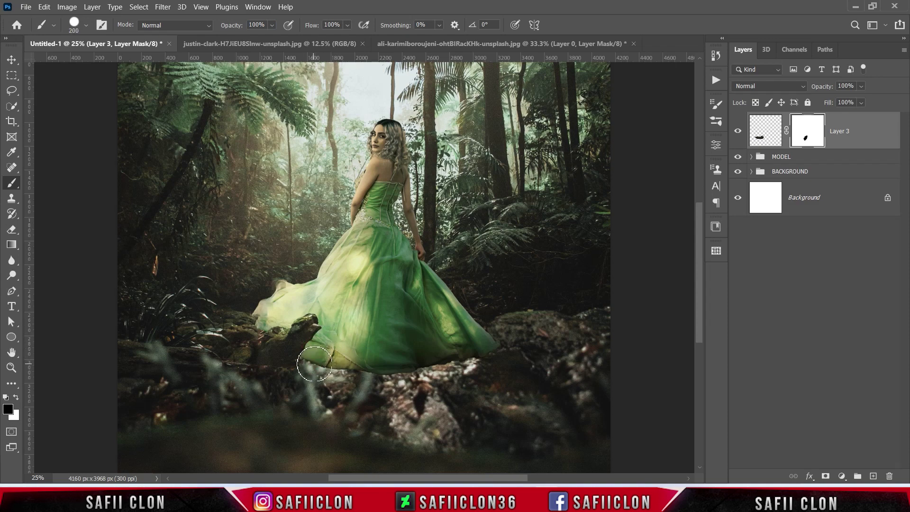
key("bracketright")
key("bracketright")
key("bracketright")
left_click_drag(285, 371, 330, 347)
Switch to a Soft Round brush at 30% opacity.
left_click(86, 25)
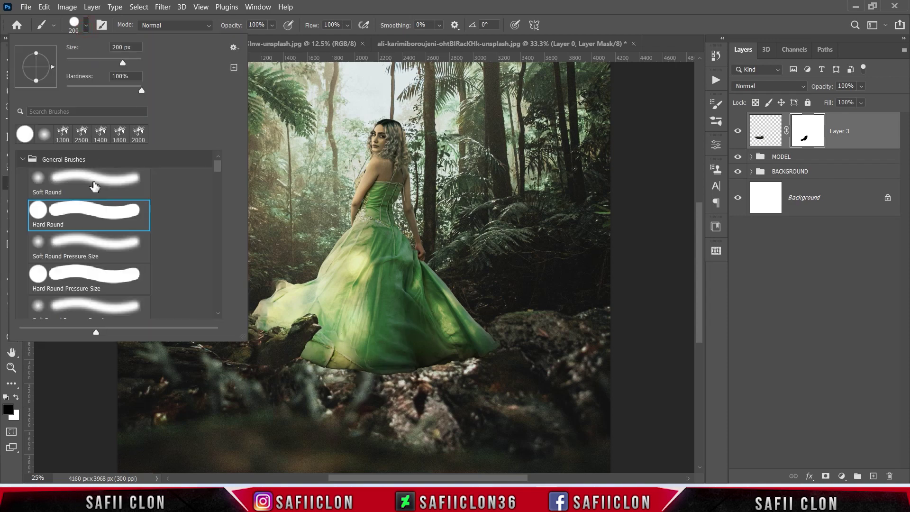
left_click(90, 182)
left_click_drag(126, 59, 98, 63)
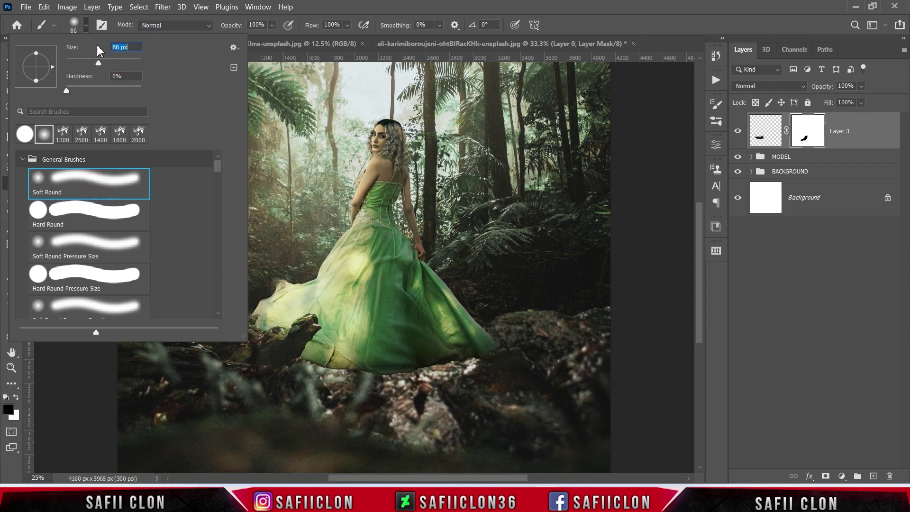
key("Return")
left_click(272, 25)
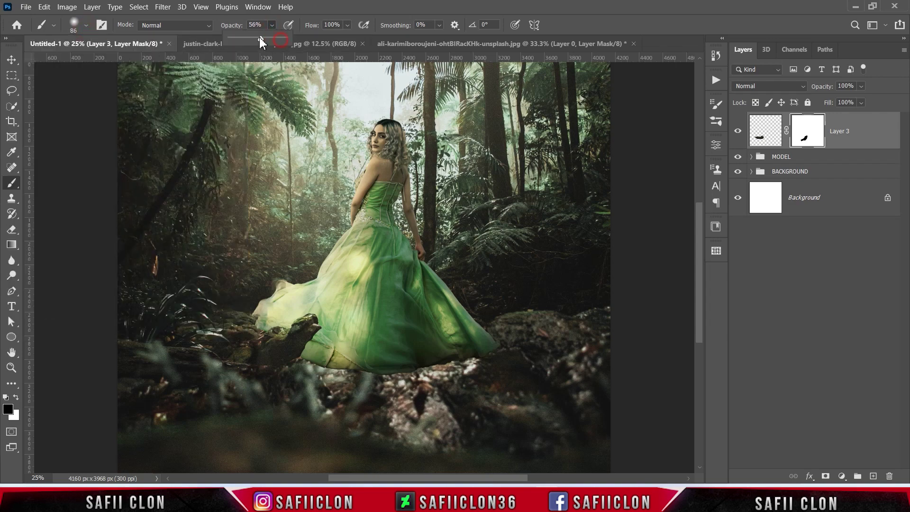
key("Return")
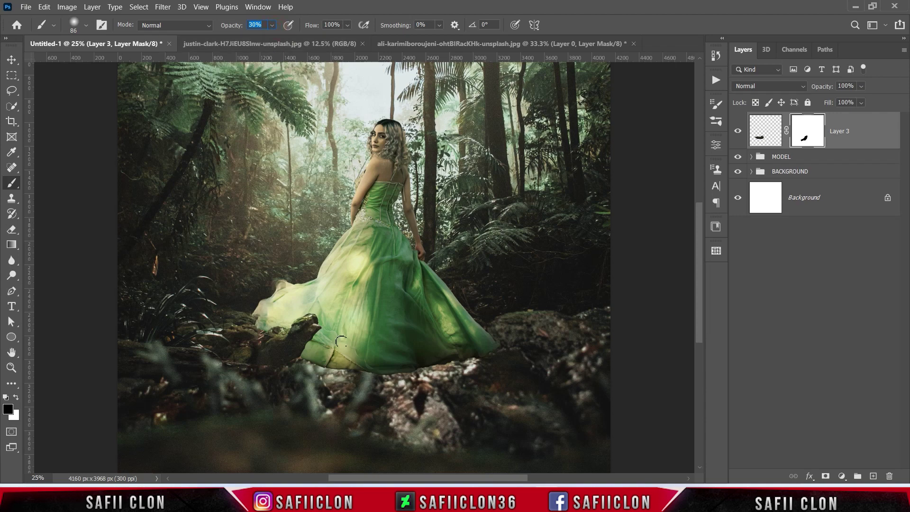
Softly blend the rock edges into the dress hem on the mask.
key("bracketright")
key("bracketright")
key("bracketright")
key("bracketleft")
key("bracketleft")
key("bracketleft")
left_click_drag(327, 359, 297, 367)
key("bracketright")
key("bracketright")
key("bracketright")
left_click_drag(203, 362, 181, 356)
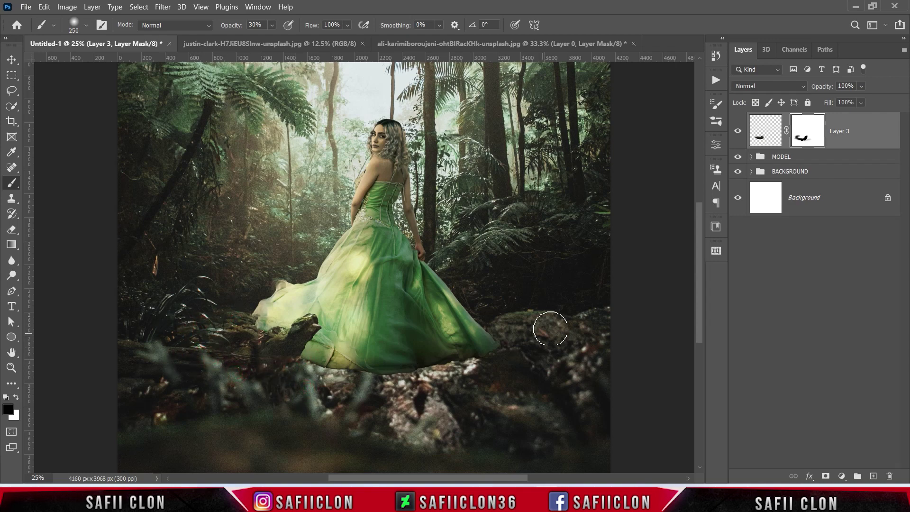
key("ctrl+t")
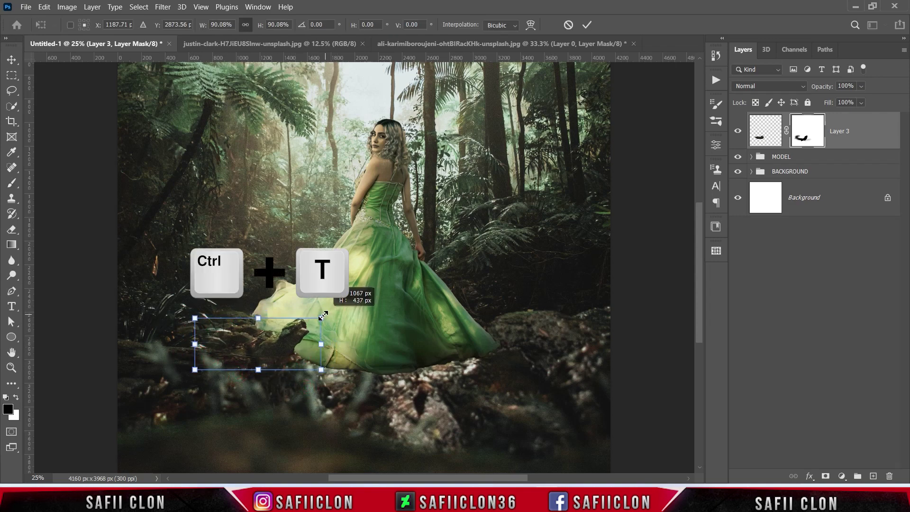
Tilt the Layer 3 rock slightly and duplicate it as Layer 3 copy.
left_click_drag(283, 339, 292, 343)
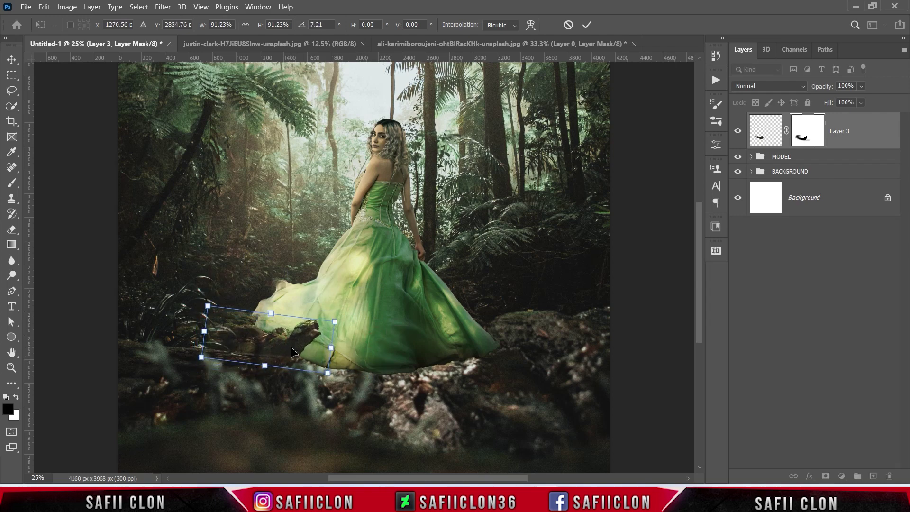
left_click_drag(333, 376, 319, 364)
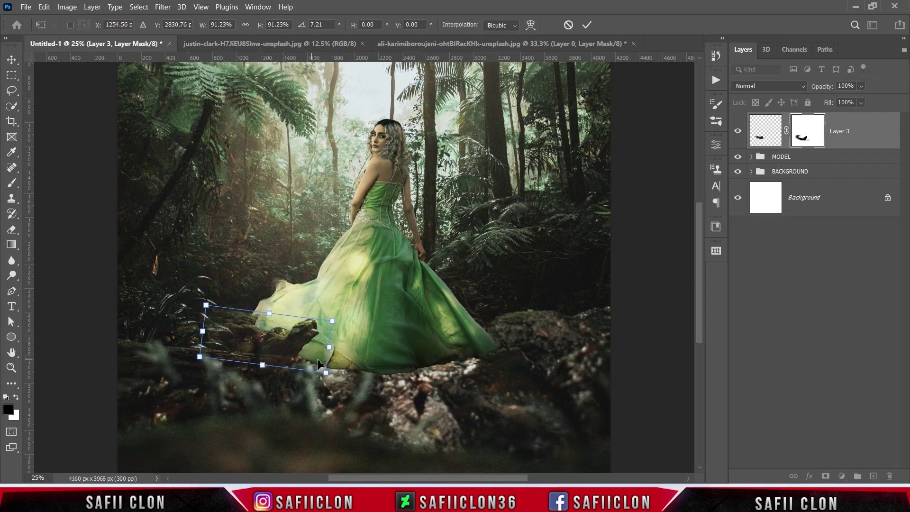
left_click(586, 25)
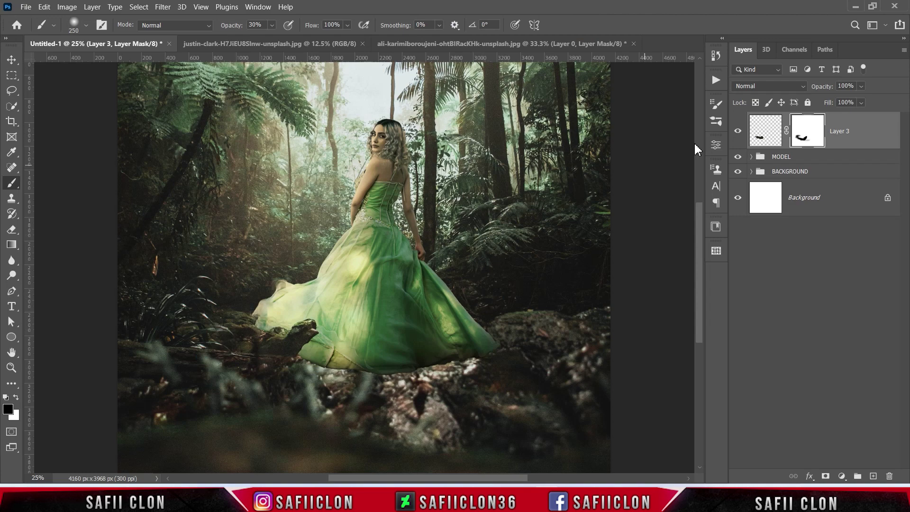
right_click(854, 130)
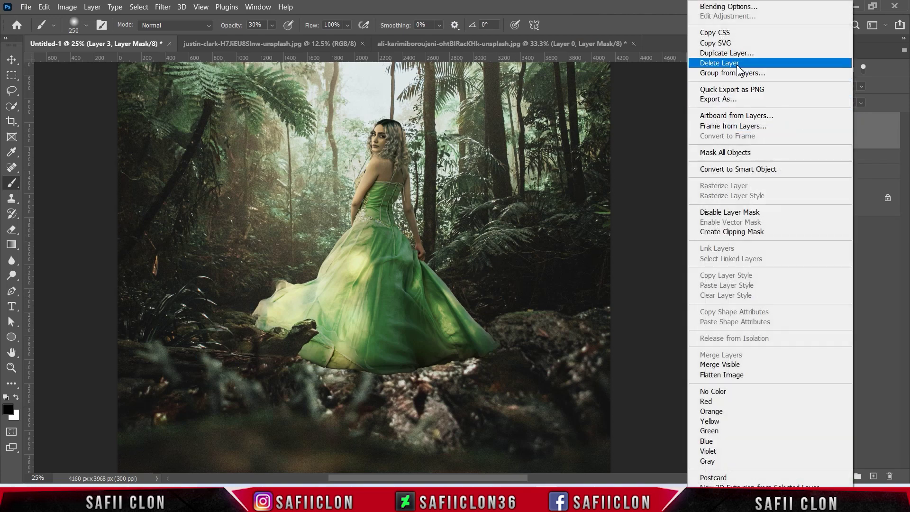
left_click(722, 53)
left_click(709, 152)
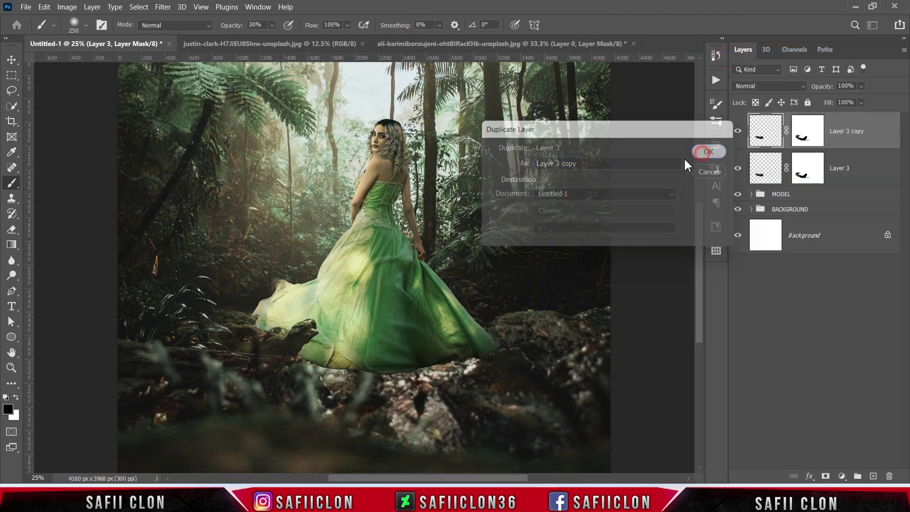
Flip Layer 3 copy horizontally, rotate it, and place it under the dress's right side.
key("ctrl+t")
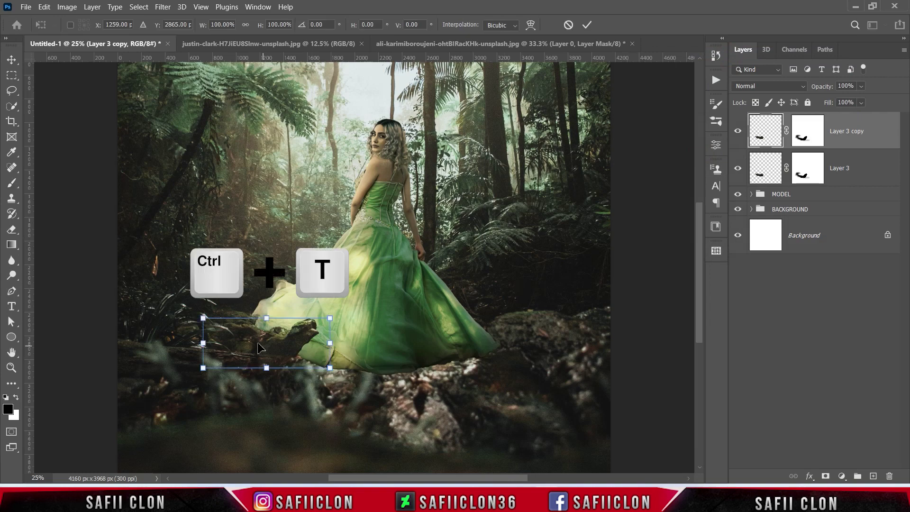
right_click(260, 348)
left_click(294, 322)
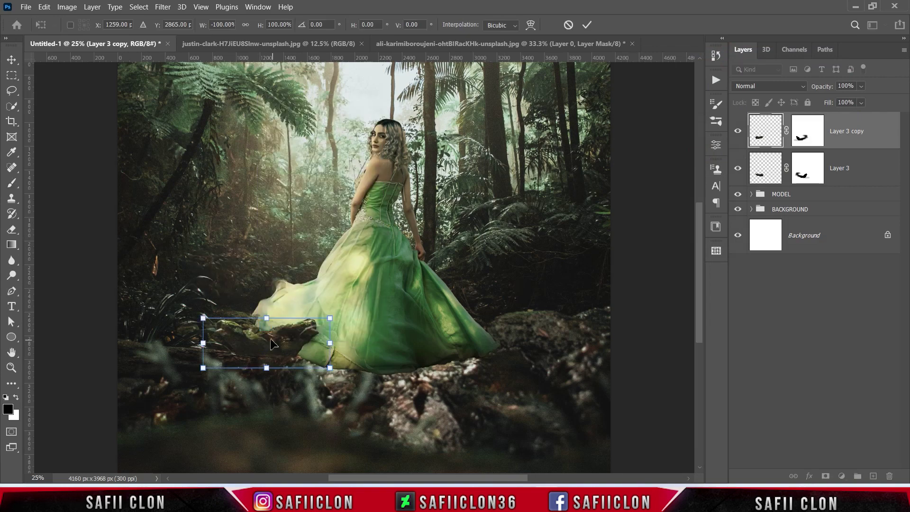
left_click_drag(273, 347, 504, 347)
mouse_move(564, 375)
left_mouse_down()
mouse_move(567, 366)
mouse_move(530, 356)
left_mouse_up()
mouse_move(603, 362)
left_mouse_down()
mouse_move(539, 363)
mouse_move(523, 348)
left_mouse_up()
left_click_drag(580, 372, 579, 376)
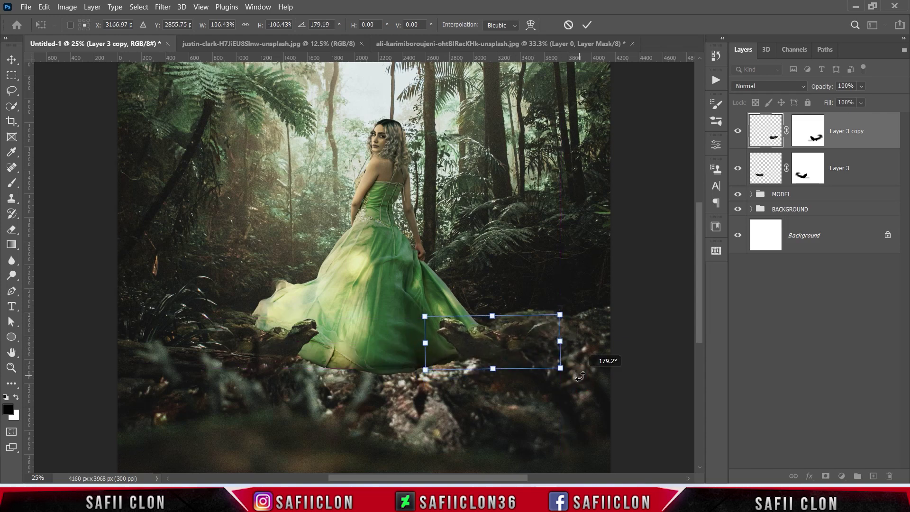
left_click(586, 25)
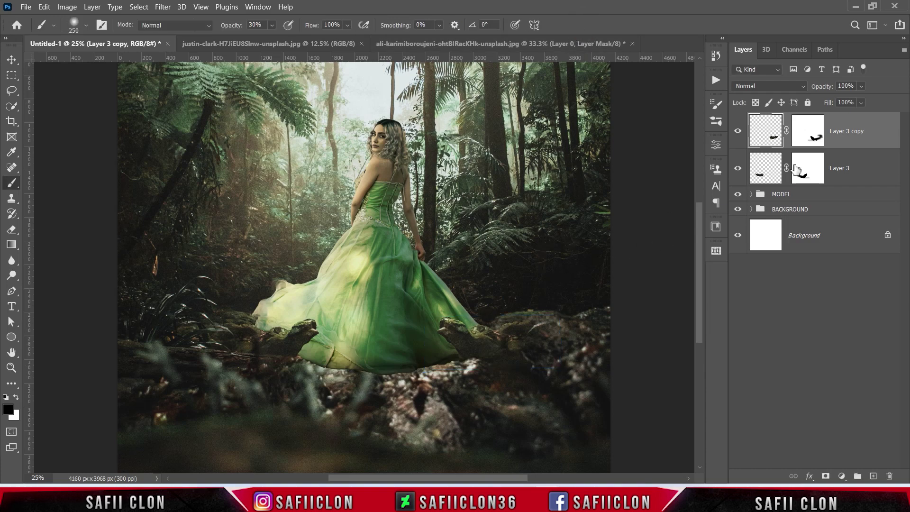
Paint black on Layer 3 copy's mask to blend the flipped rock's edge into the rocks.
left_click(815, 137)
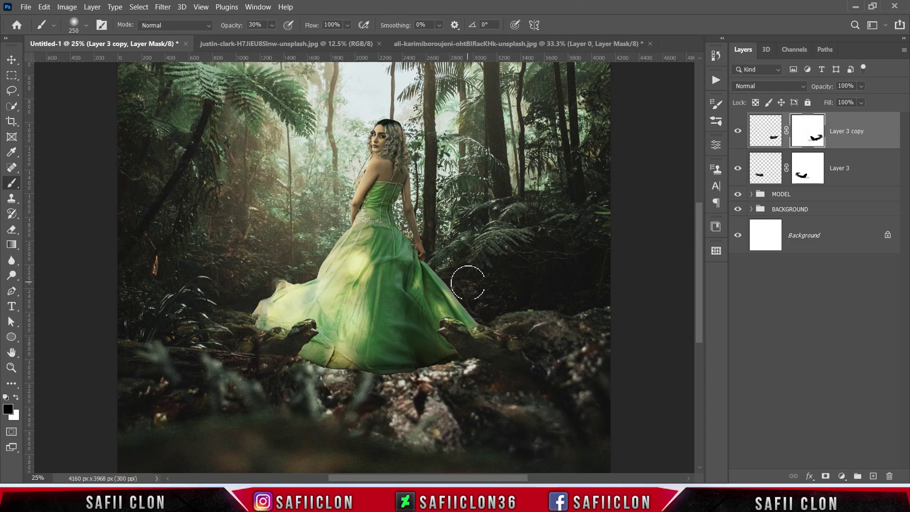
left_click(548, 321)
left_click(540, 322)
mouse_move(532, 325)
left_mouse_down()
mouse_move(507, 308)
mouse_move(515, 325)
left_mouse_up()
left_click(529, 365)
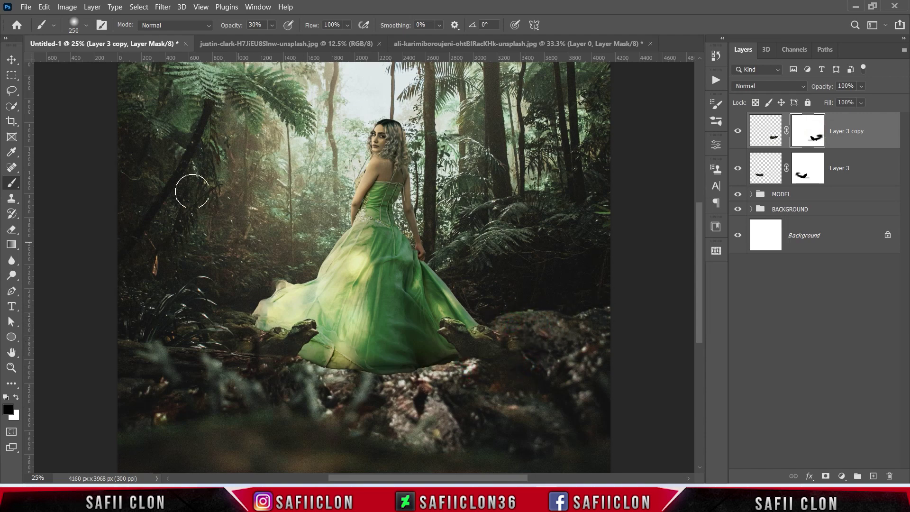
Switch to a 59 px Hard Round brush at 100% opacity, then target Layer 3 copy's pixels.
left_click(86, 25)
left_click(96, 212)
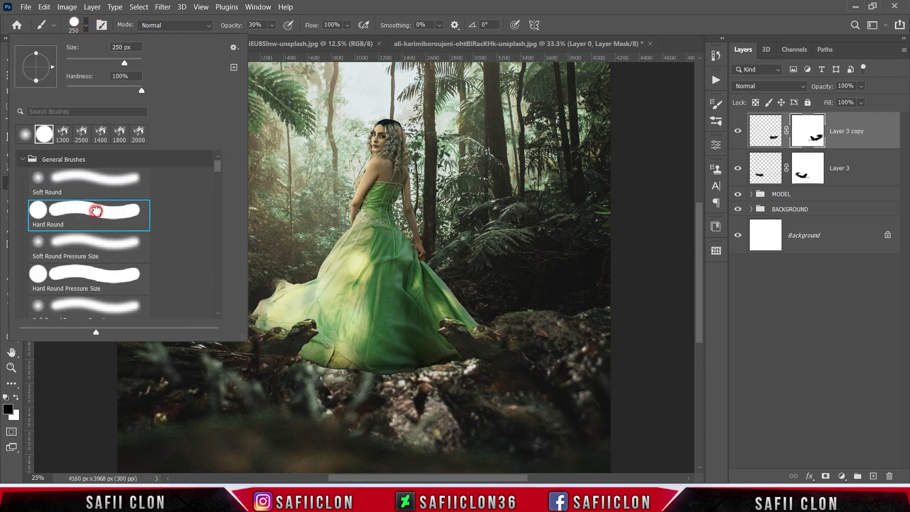
left_click_drag(126, 64, 93, 64)
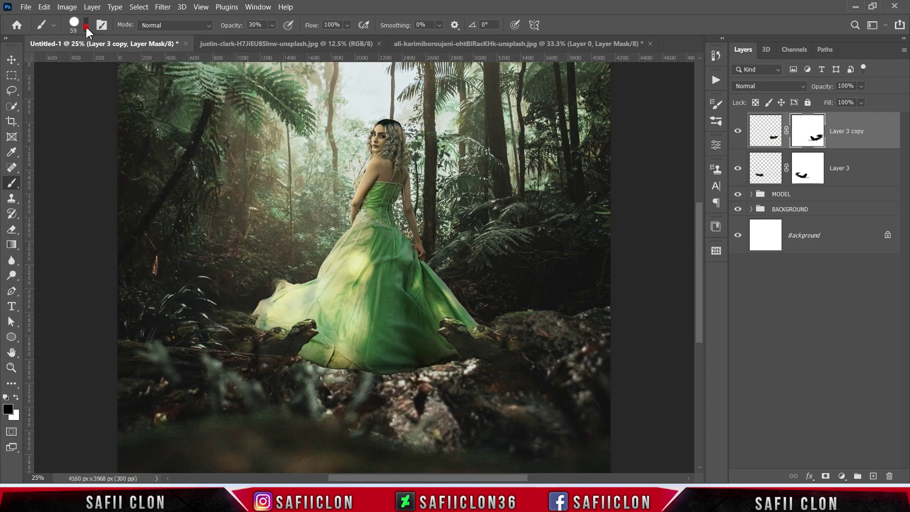
left_click(86, 26)
left_click_drag(272, 25, 322, 40)
left_click(443, 328)
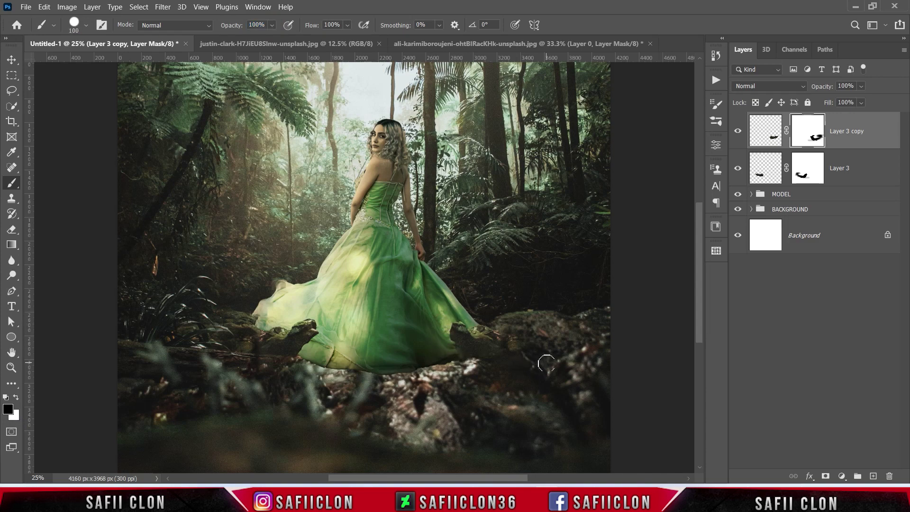
left_click(765, 131)
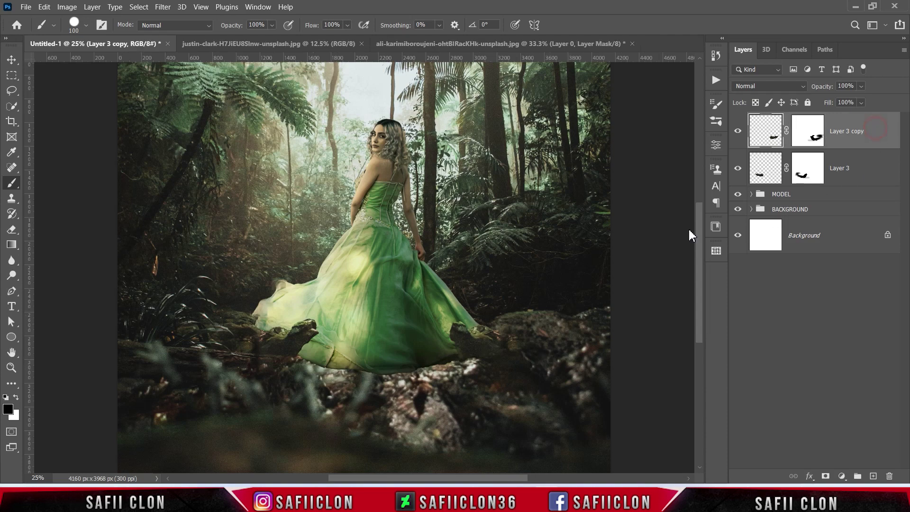
Scale, rotate, widen and reposition the copied rock under the dress hem.
key("ctrl+t")
left_click_drag(561, 316, 569, 311)
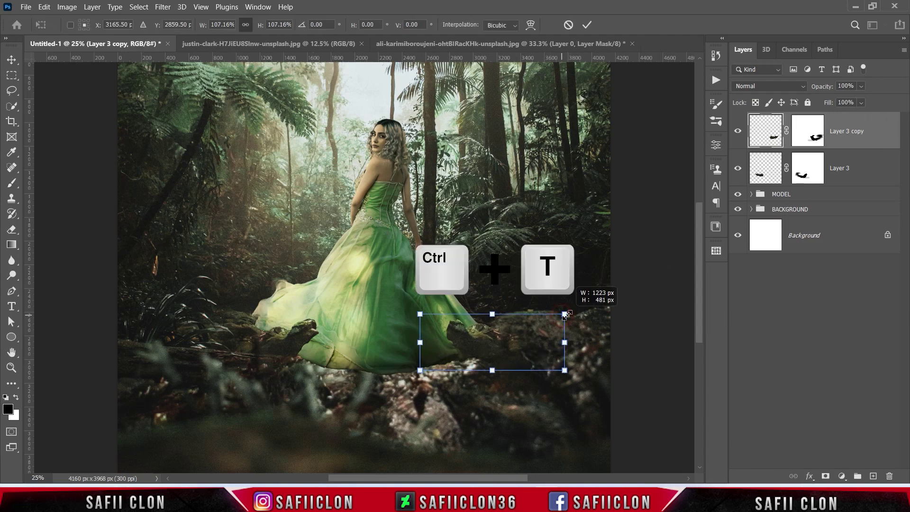
left_click_drag(611, 351, 613, 370)
mouse_move(502, 340)
left_mouse_down()
mouse_move(517, 359)
mouse_move(575, 363)
left_mouse_up()
left_click_drag(518, 358, 525, 359)
left_click_drag(426, 349, 415, 351)
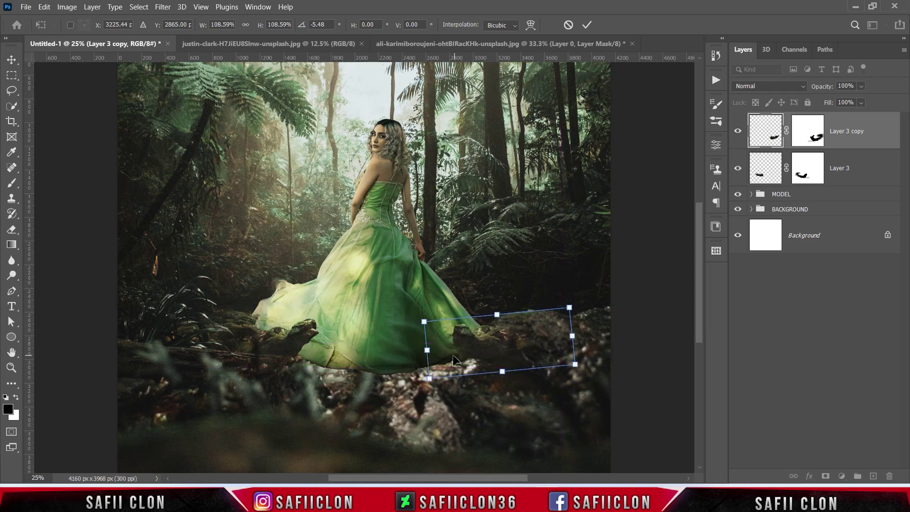
left_click_drag(573, 336, 578, 335)
left_click_drag(515, 361, 515, 367)
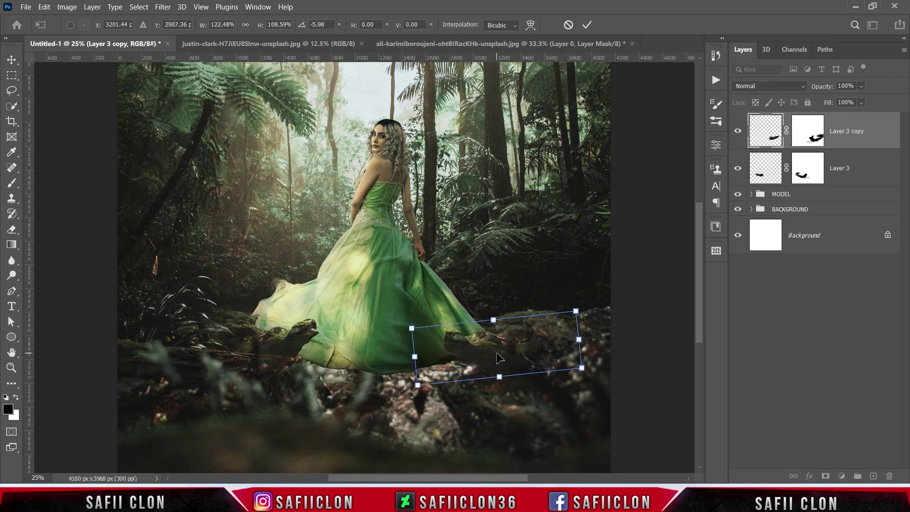
left_click(587, 24)
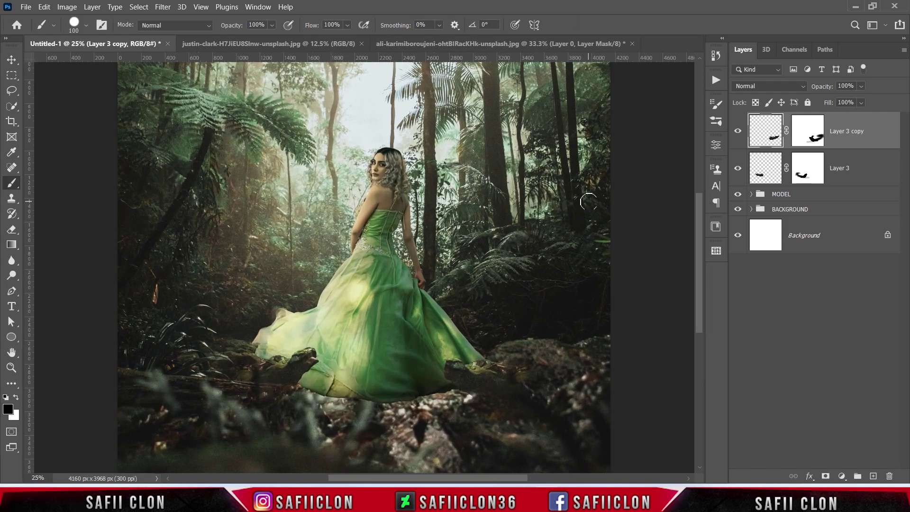
Dab the rocks beside the hem on Layer 3 copy's mask with a soft 17% black brush.
left_click(812, 131)
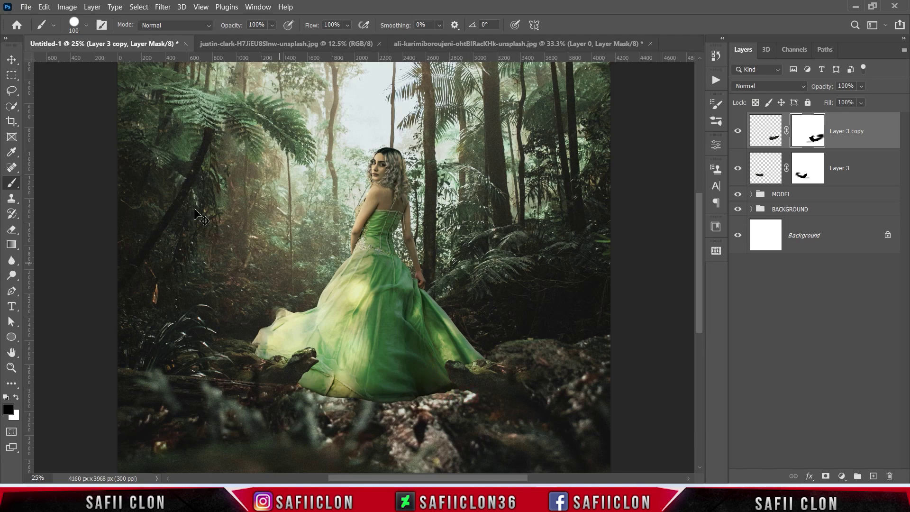
left_click(87, 25)
left_click(82, 174)
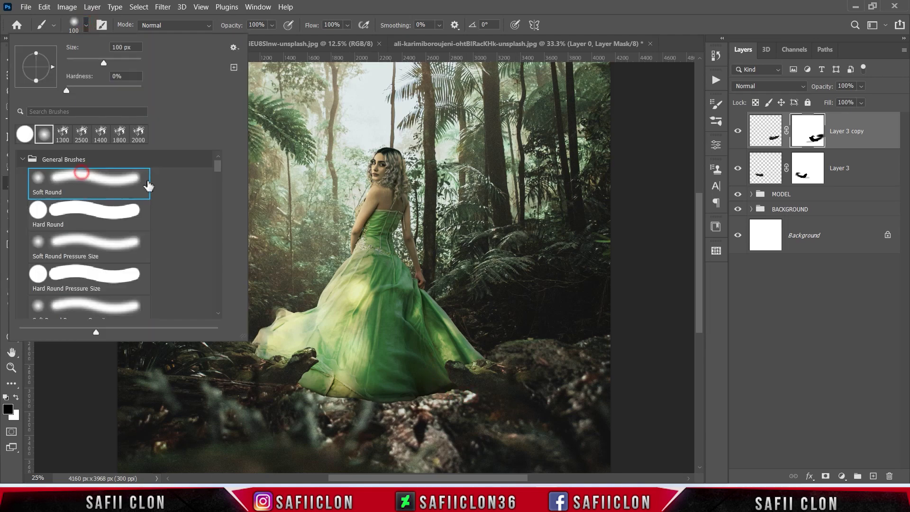
left_click(273, 25)
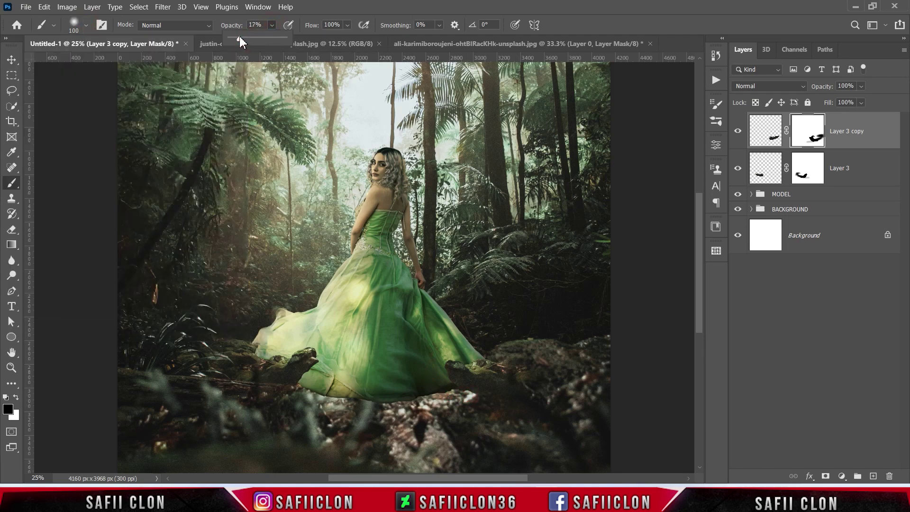
left_click(272, 25)
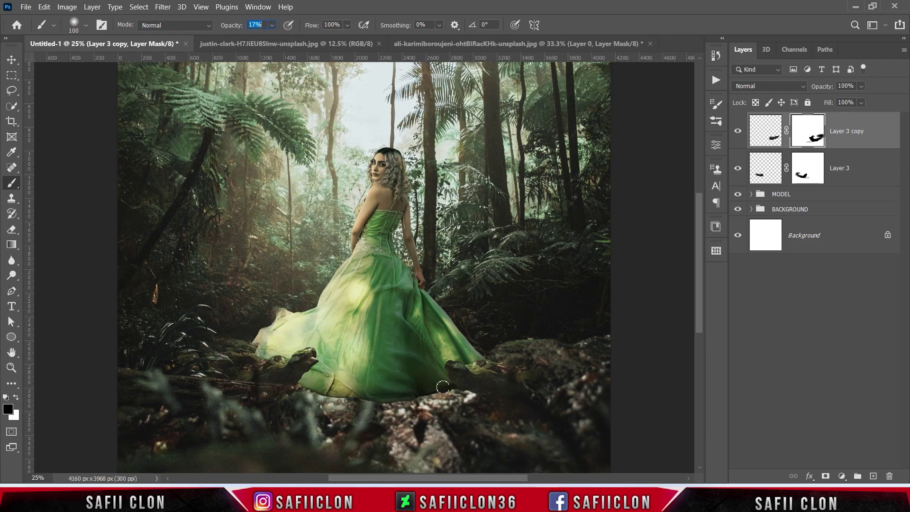
key("bracketright")
key("bracketright")
key("bracketright")
left_click(460, 400)
key("bracketright")
key("bracketright")
key("bracketright")
left_click(534, 359)
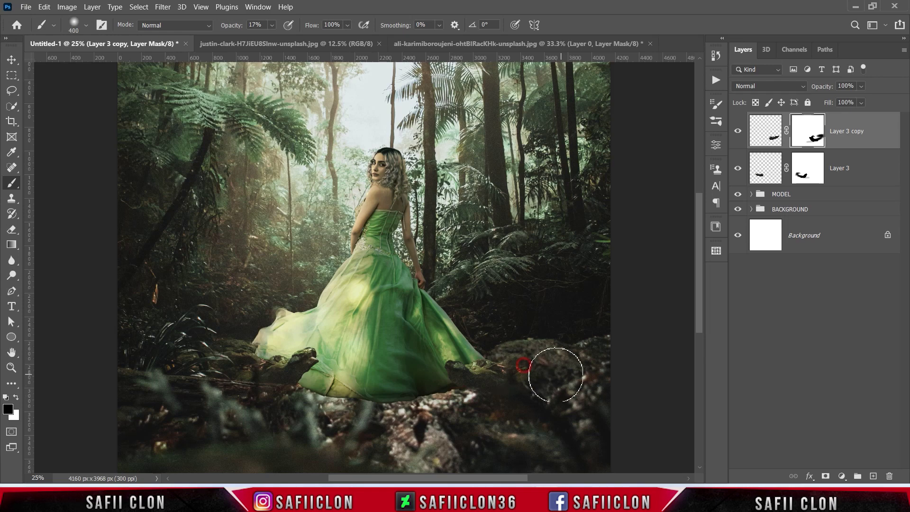
key("bracketleft")
key("bracketleft")
left_click(508, 404)
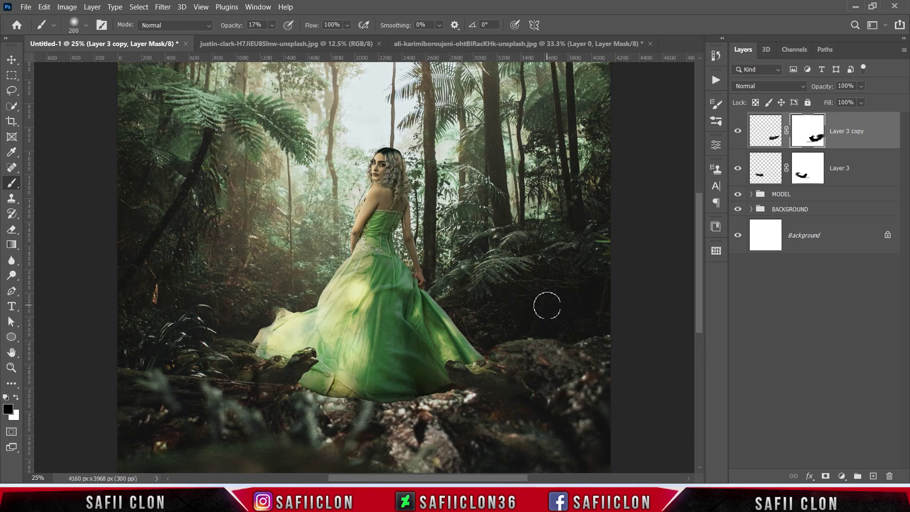
Add a new empty Layer 4 above jungle Layer 1 inside the BACKGROUND group.
left_click(840, 213)
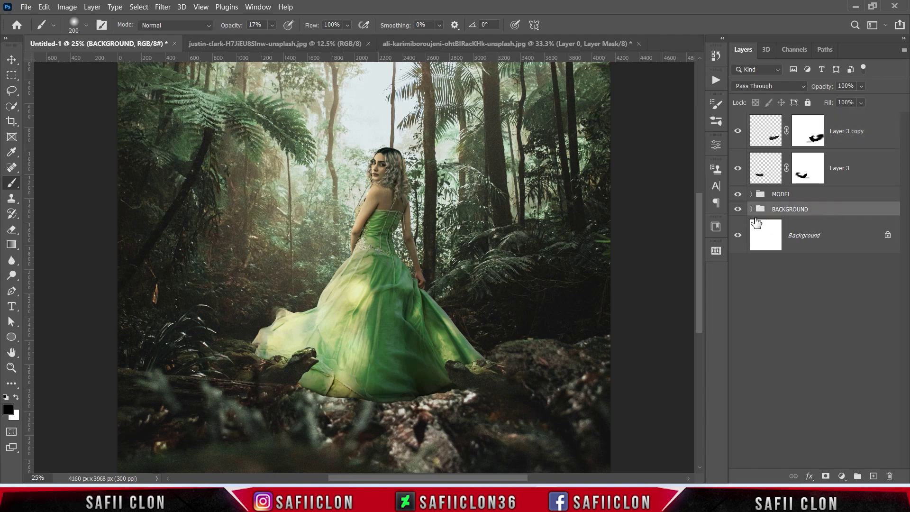
left_click(751, 209)
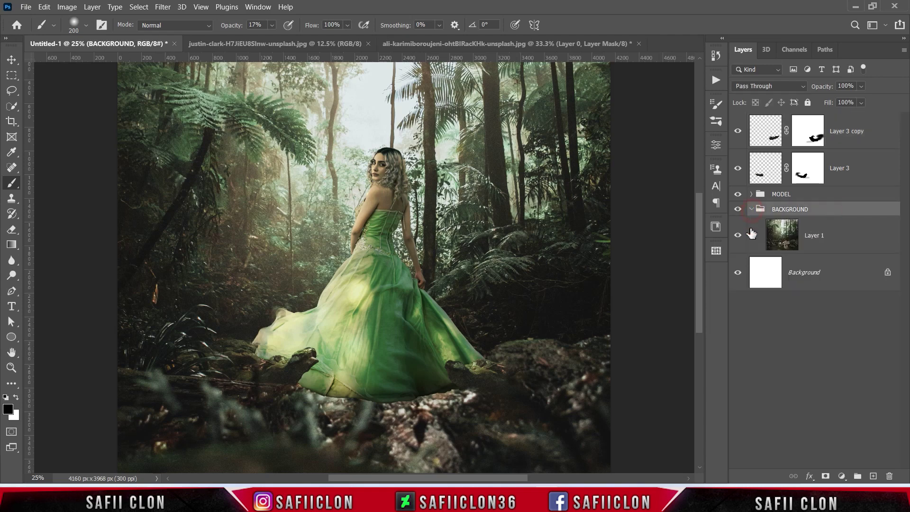
left_click(852, 246)
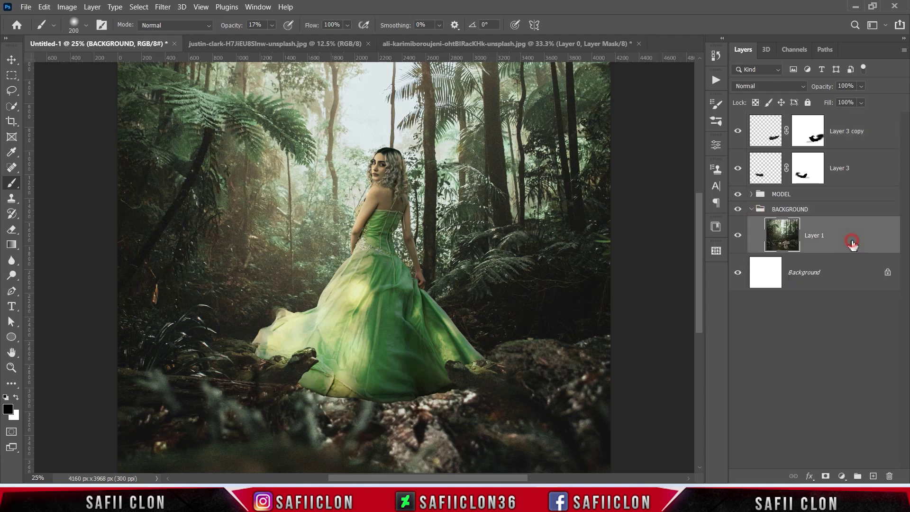
left_click(874, 476)
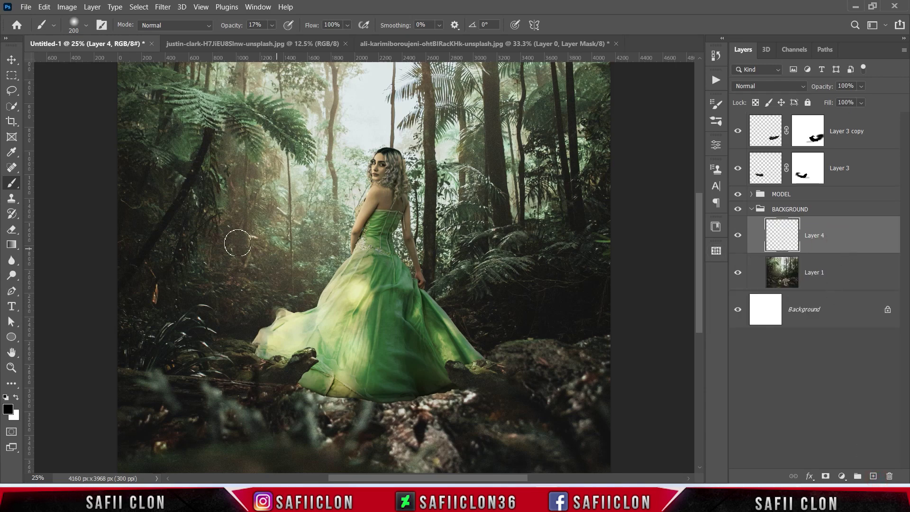
Set up a Soft Round painting brush at 10% opacity.
right_click(25, 188)
left_click(87, 26)
left_click(93, 187)
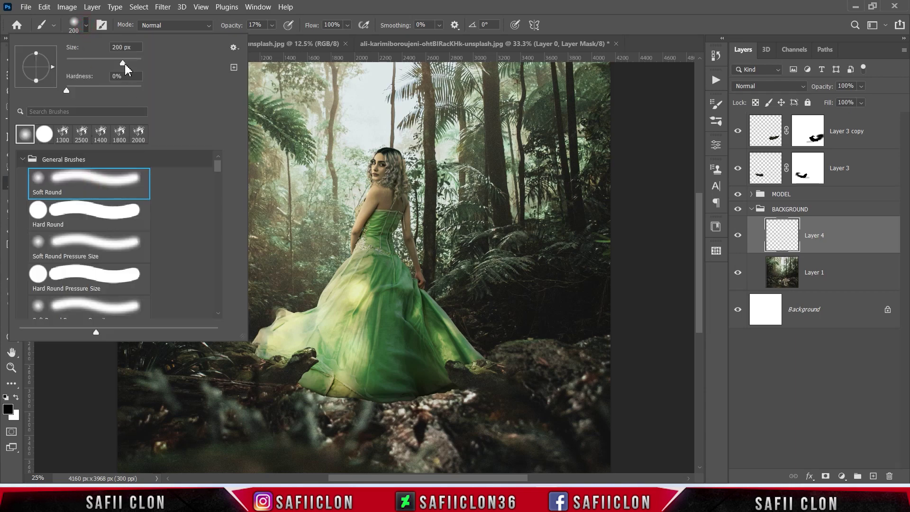
left_click(86, 25)
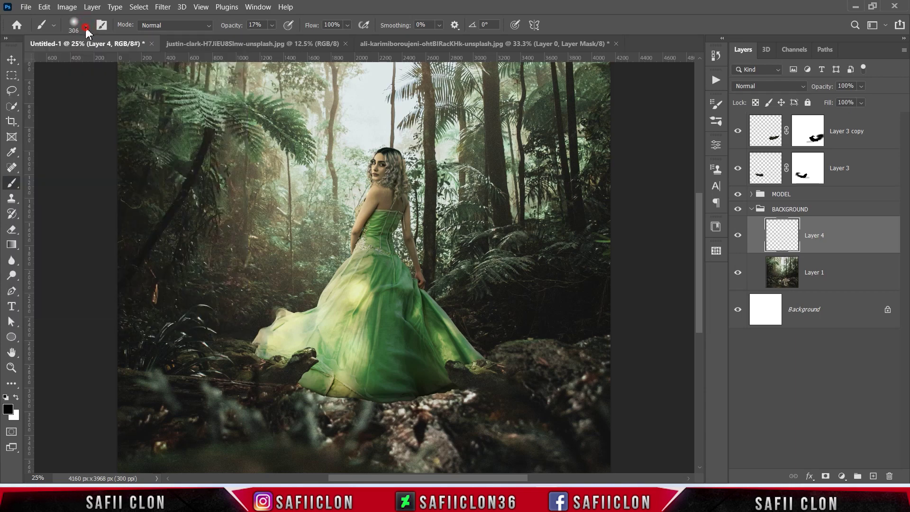
left_click(272, 25)
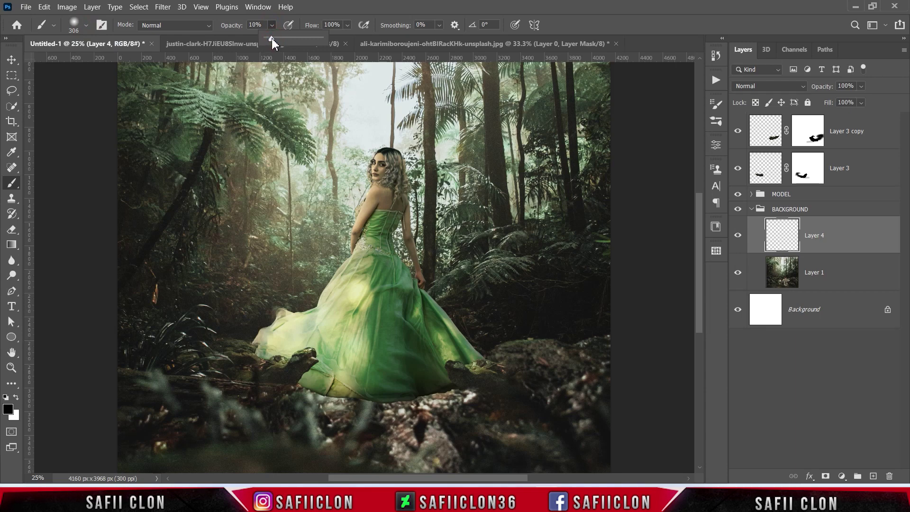
left_click(272, 39)
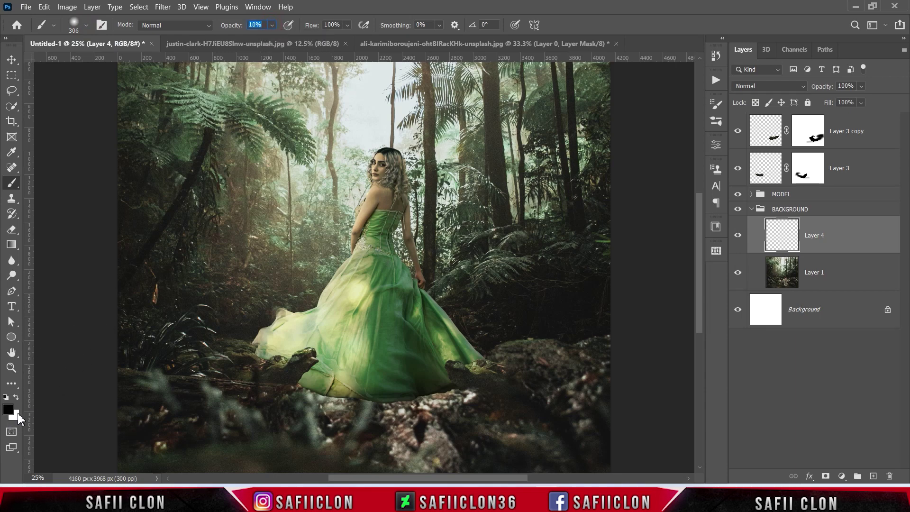
Set the foreground colour to near-black #161815.
left_click(10, 410)
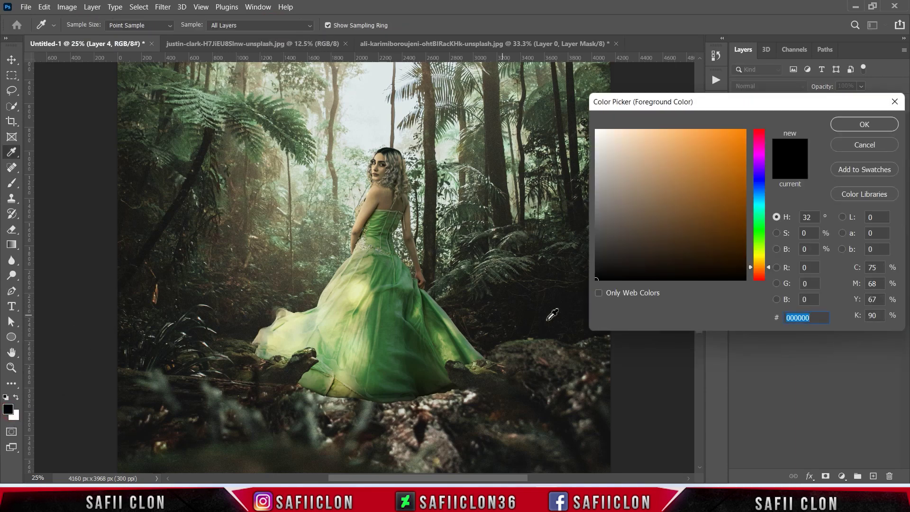
type("1")
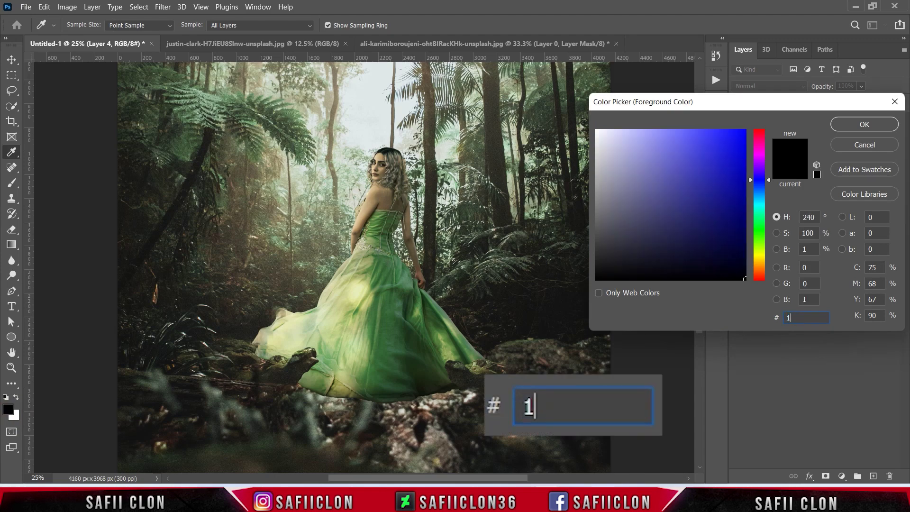
type("618")
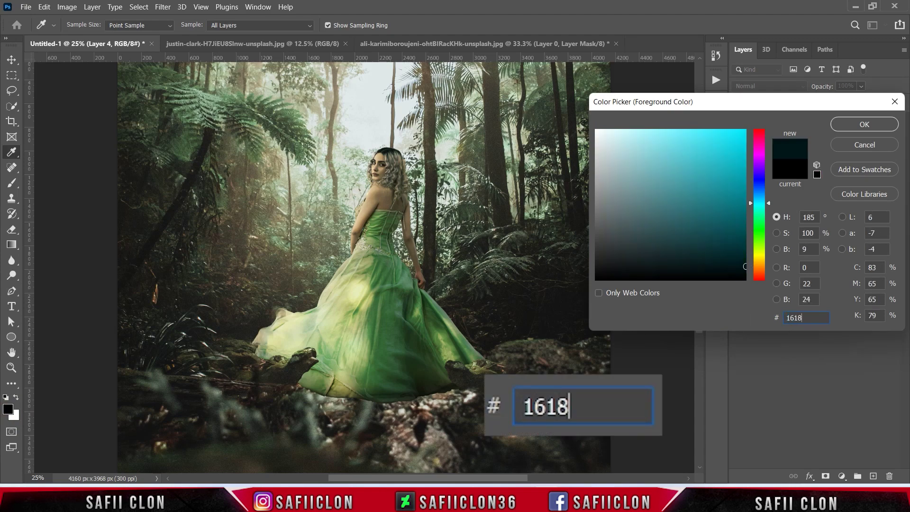
type("15")
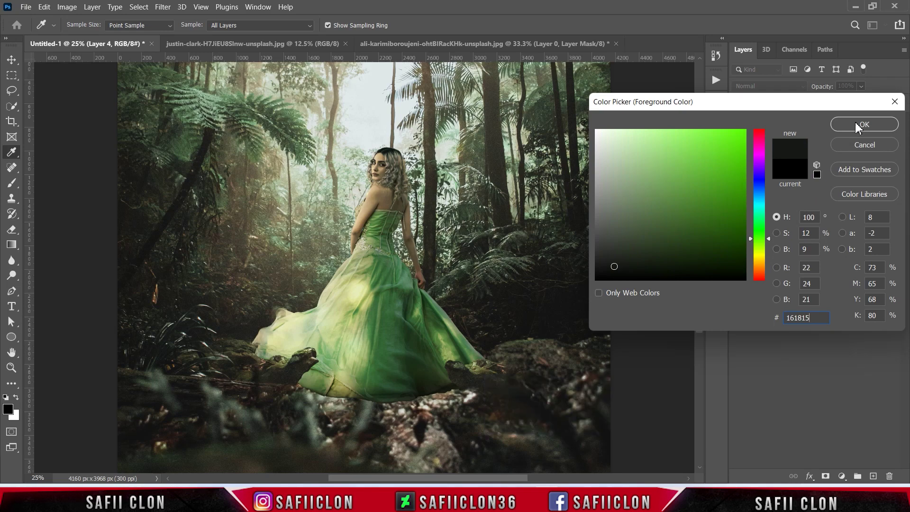
left_click(864, 124)
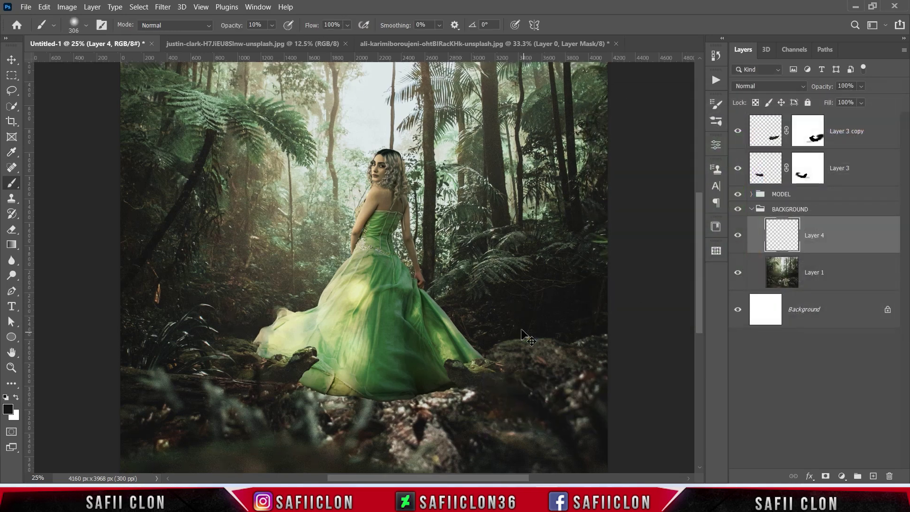
Zoom out and brush soft dark shading over the rocks below the dress.
key("ctrl+minus")
key("bracketright")
key("bracketright")
key("bracketright")
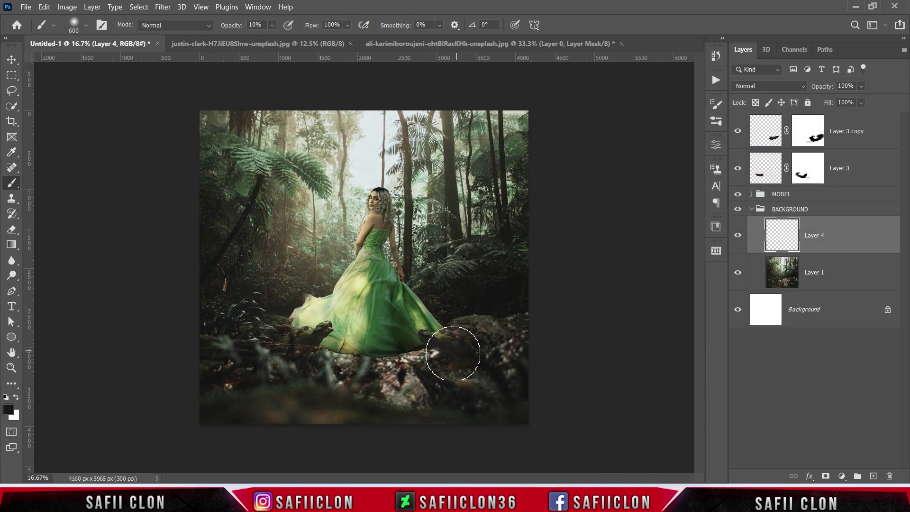
key("bracketleft")
key("bracketleft")
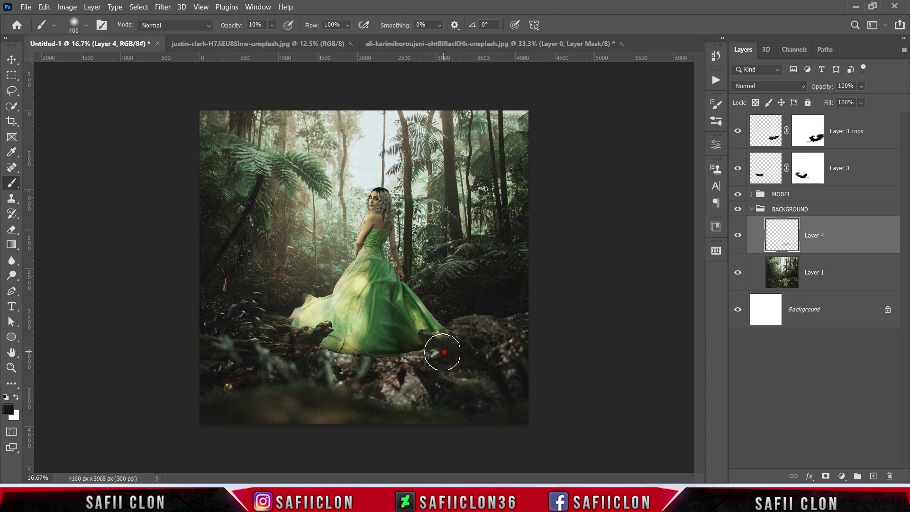
left_click_drag(416, 372, 277, 350)
key("bracketright")
key("bracketright")
key("bracketright")
mouse_move(432, 371)
left_mouse_down()
mouse_move(505, 411)
mouse_move(349, 368)
left_mouse_up()
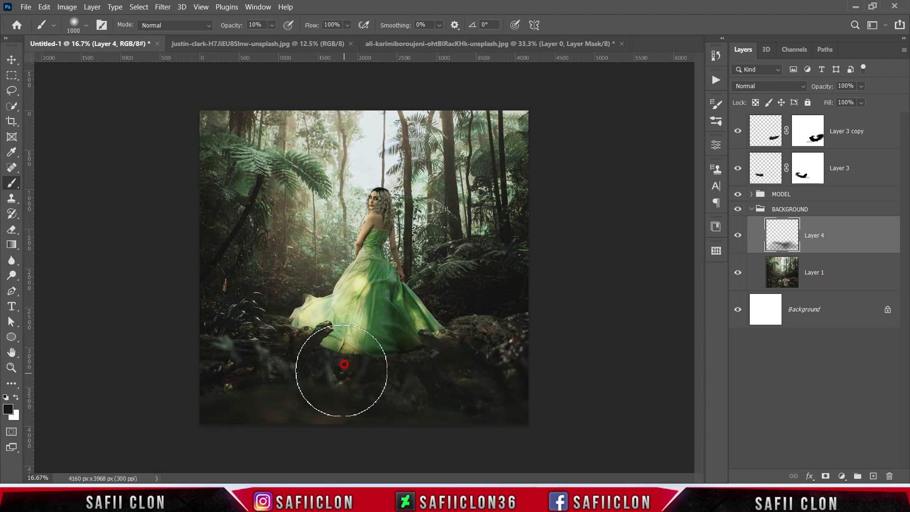
key("bracketleft")
key("bracketleft")
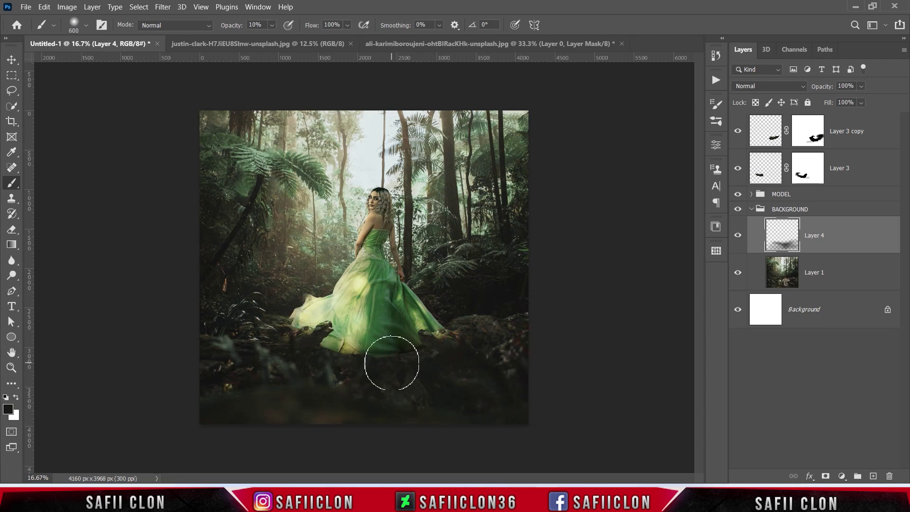
Extend the dark shading across the bottom foreground rocks, toggling Layer 4 to compare.
mouse_move(540, 333)
left_mouse_down()
mouse_move(271, 358)
mouse_move(473, 370)
left_mouse_up()
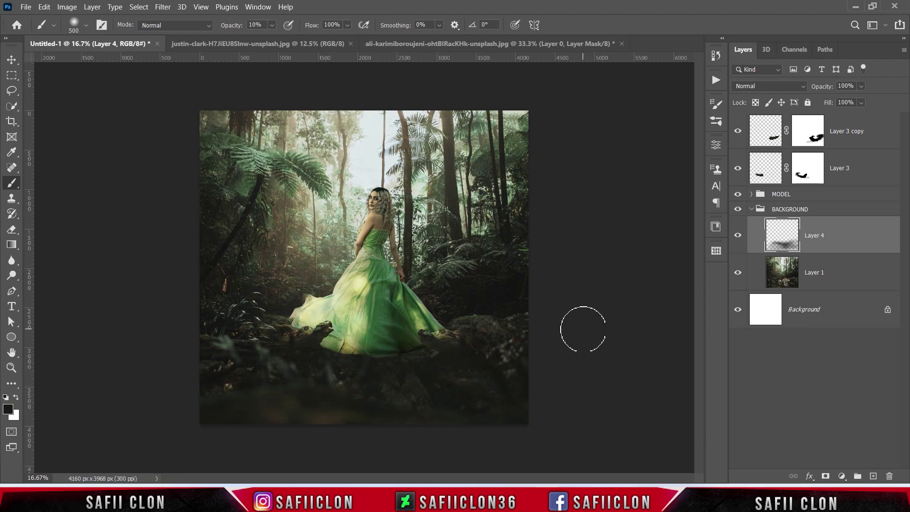
key("bracketright")
key("bracketright")
left_click_drag(425, 398, 430, 398)
key("bracketleft")
key("bracketleft")
key("bracketleft")
left_click_drag(337, 373, 366, 387)
left_click(738, 235)
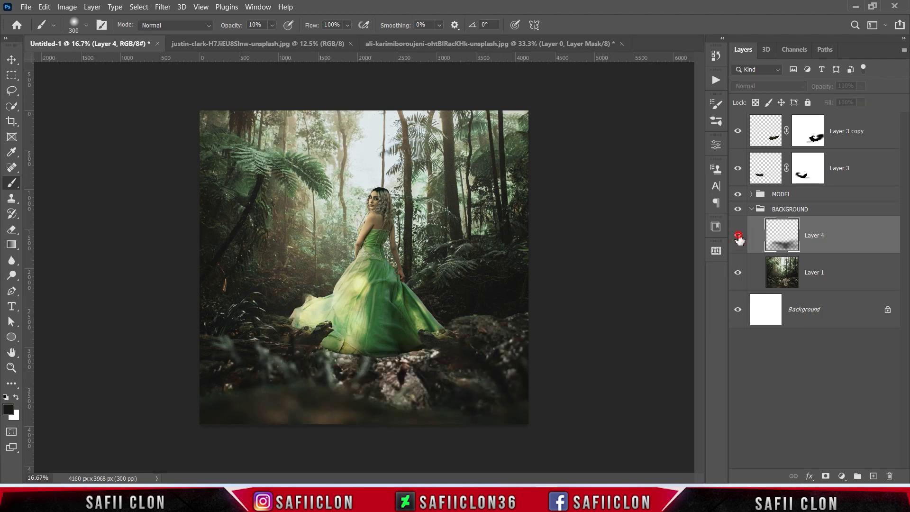
left_click(738, 235)
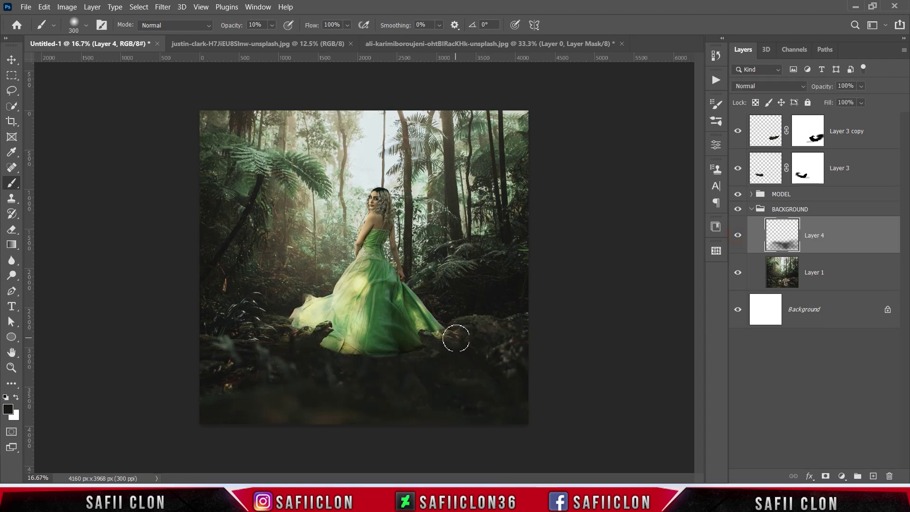
left_click(456, 338)
Add empty Layer 5 and set a 322 px Soft Round brush at 100% opacity.
left_click(873, 476)
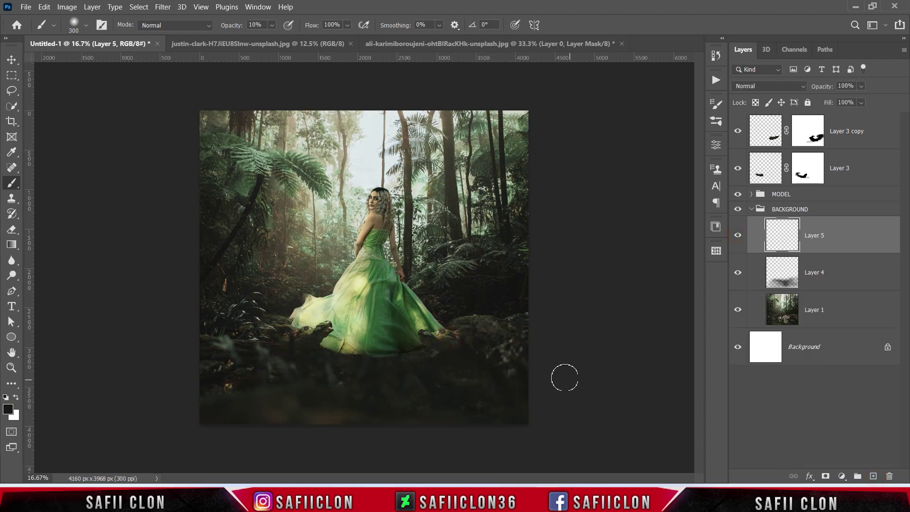
right_click(12, 183)
left_click(52, 187)
left_click(87, 26)
left_click(77, 185)
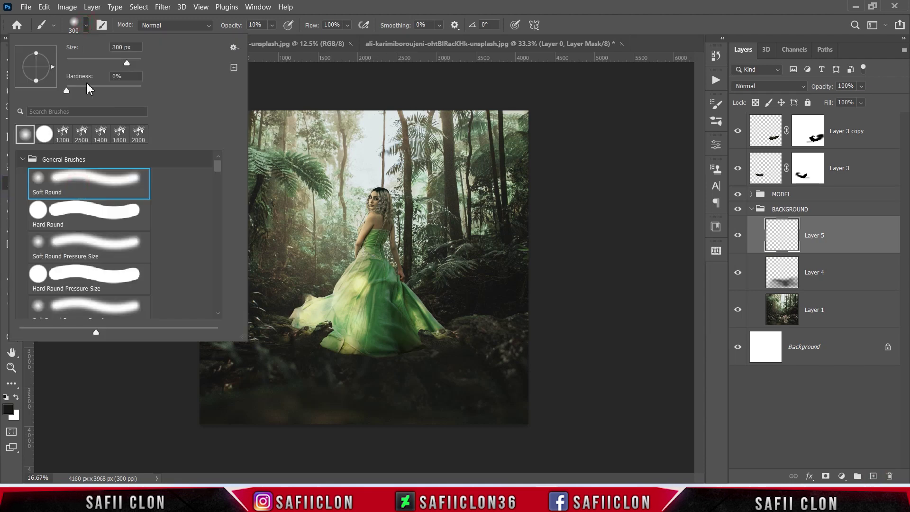
left_click_drag(128, 62, 129, 63)
left_click(87, 27)
left_click_drag(272, 24, 321, 38)
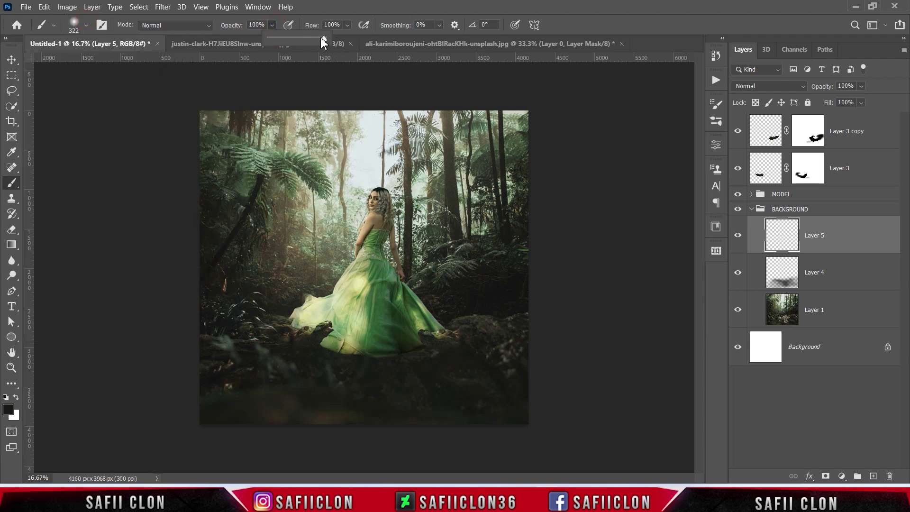
left_click(272, 26)
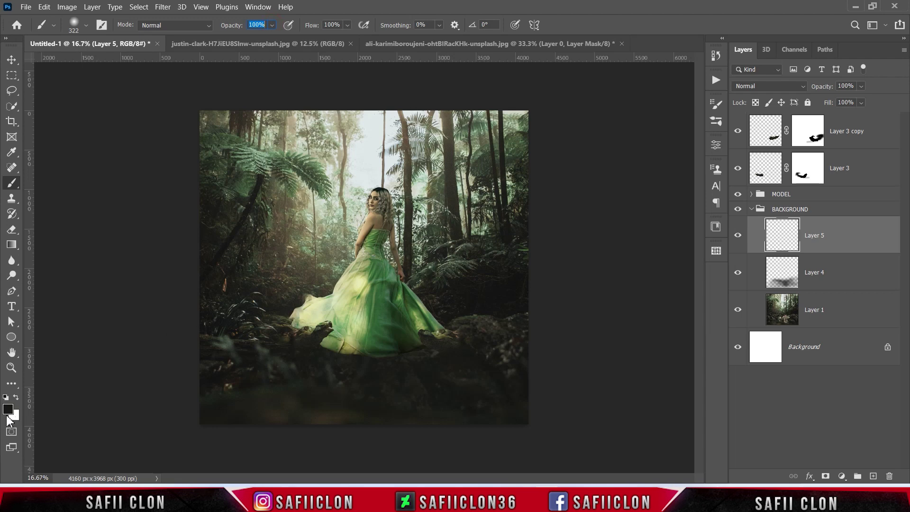
Enter pale yellow hex eade78 as the foreground colour.
left_click(7, 417)
left_click_drag(814, 317, 750, 321)
type("ea")
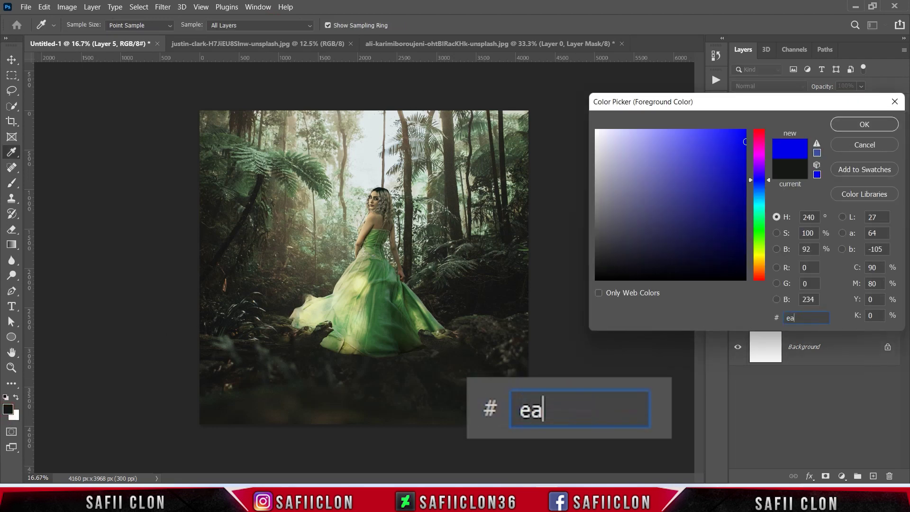
type("de78")
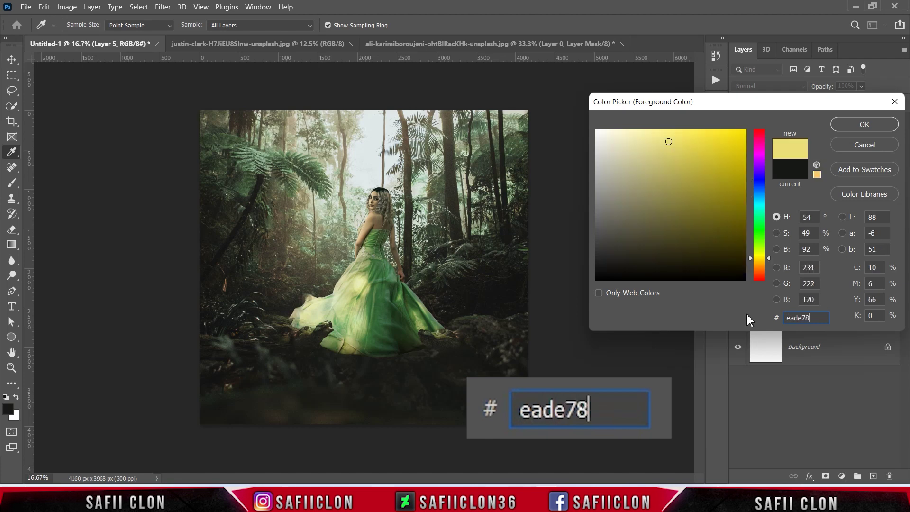
Dab a large pale yellow glow beside the woman's shoulder and set Layer 5 to Overlay.
left_click(864, 124)
key("b")
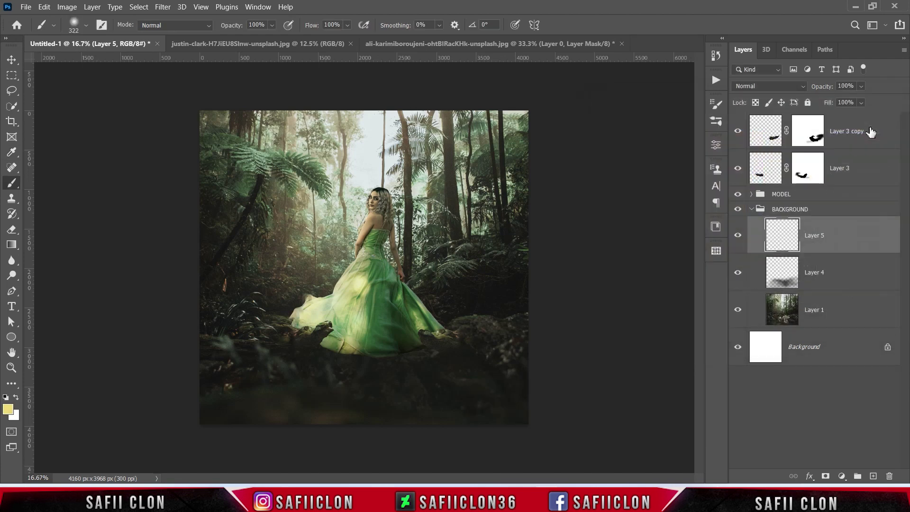
key("bracketright")
key("bracketright")
key("bracketright")
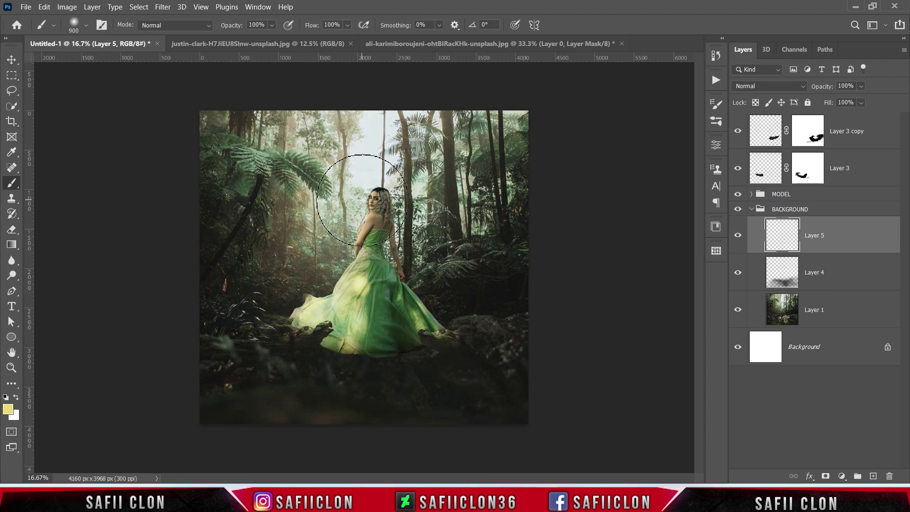
left_click(339, 228)
key("bracketleft")
key("bracketleft")
key("bracketleft")
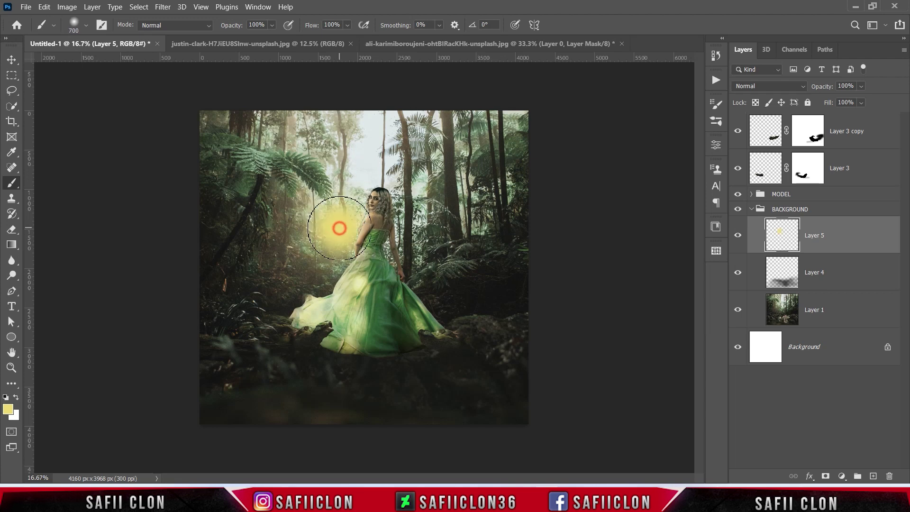
left_click(757, 85)
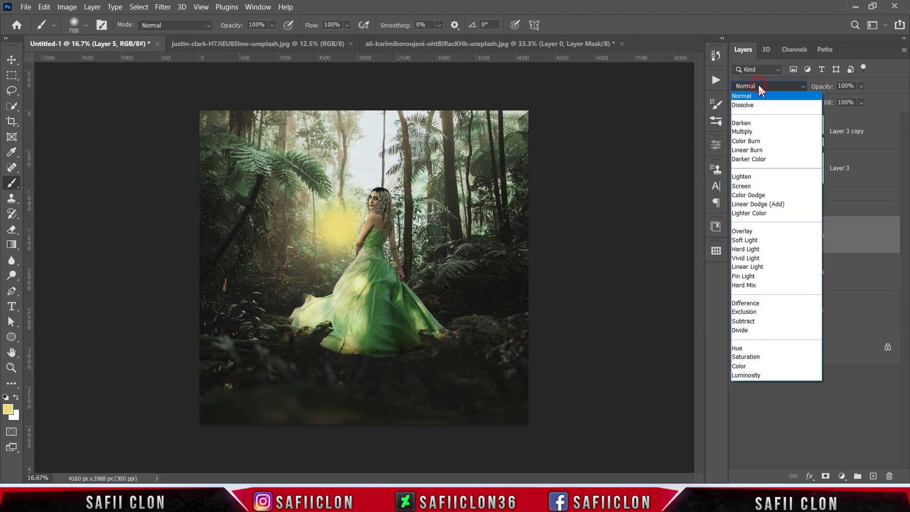
left_click(757, 233)
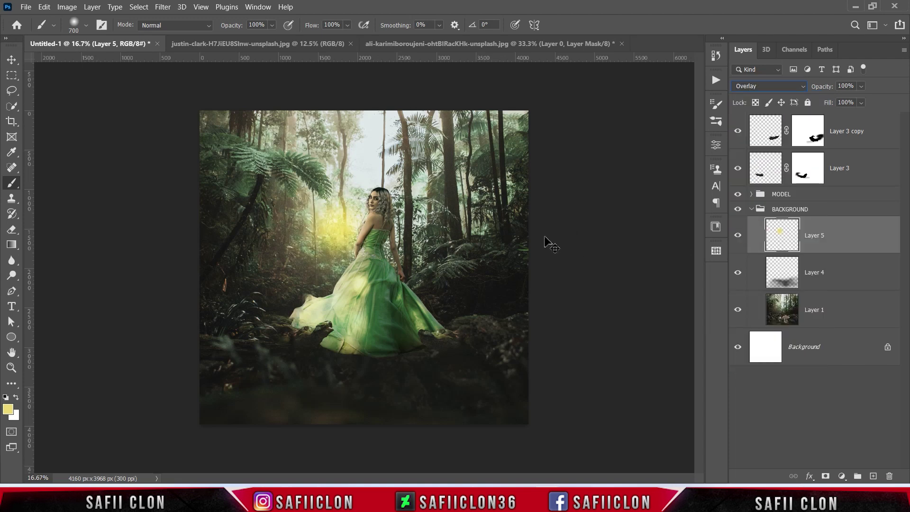
Scale the yellow glow up across the upper forest canopy and commit the transform.
key("ctrl+t")
mouse_move(404, 166)
left_mouse_down()
mouse_move(549, 93)
mouse_move(642, 129)
mouse_move(675, 361)
left_mouse_up()
left_click_drag(380, 278, 380, 338)
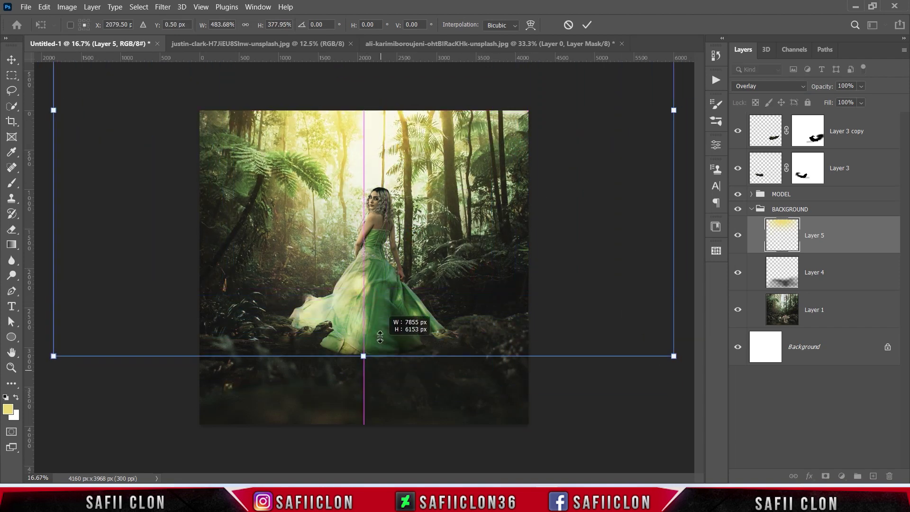
left_click_drag(457, 189, 480, 190)
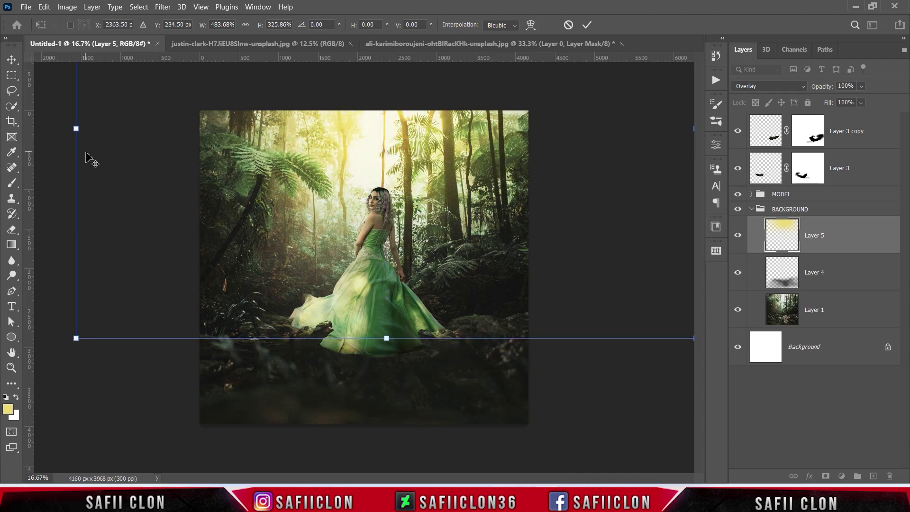
left_click_drag(88, 158, 57, 142)
left_click_drag(386, 337, 386, 390)
left_click_drag(384, 257, 384, 269)
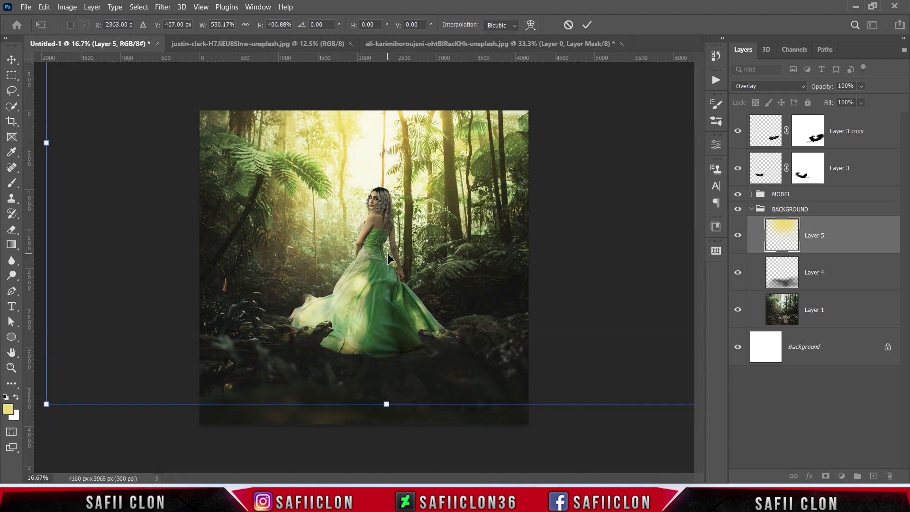
left_click(586, 28)
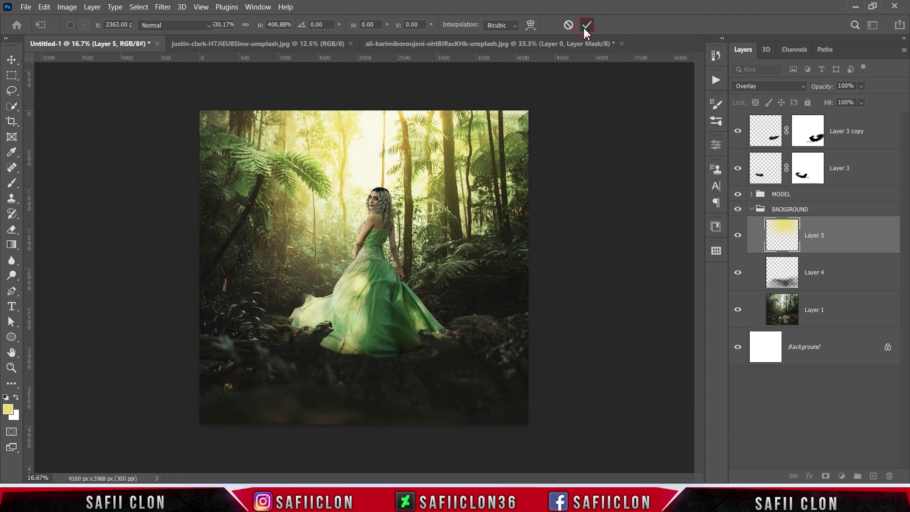
Toggle the yellow glow layer off and on to compare, leaving it visible.
key("b")
left_click(738, 236)
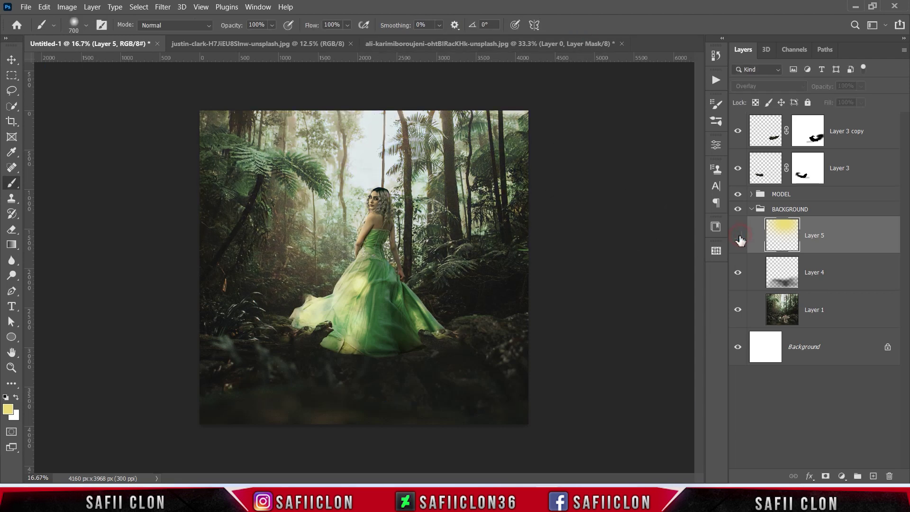
left_click(738, 236)
left_click(738, 236)
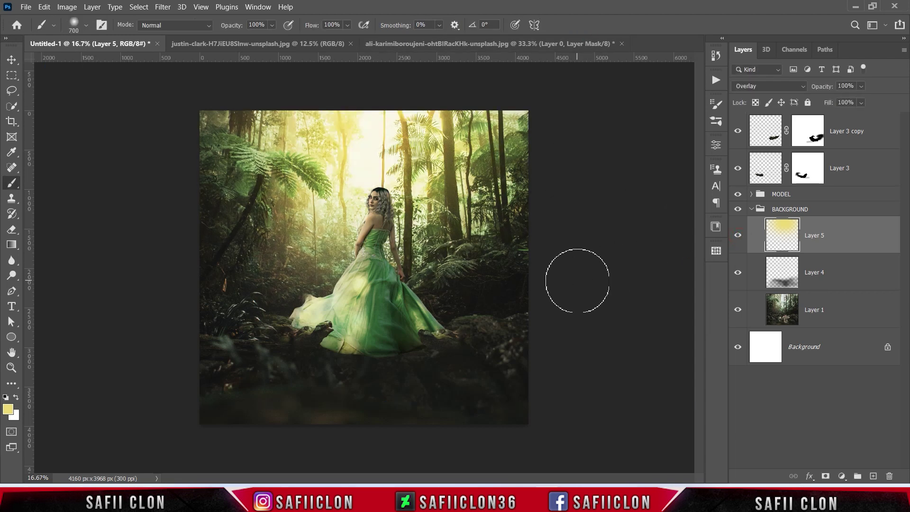
Add empty Layer 6 for a highlight, keeping the regular brush at 100% opacity.
left_click(873, 476)
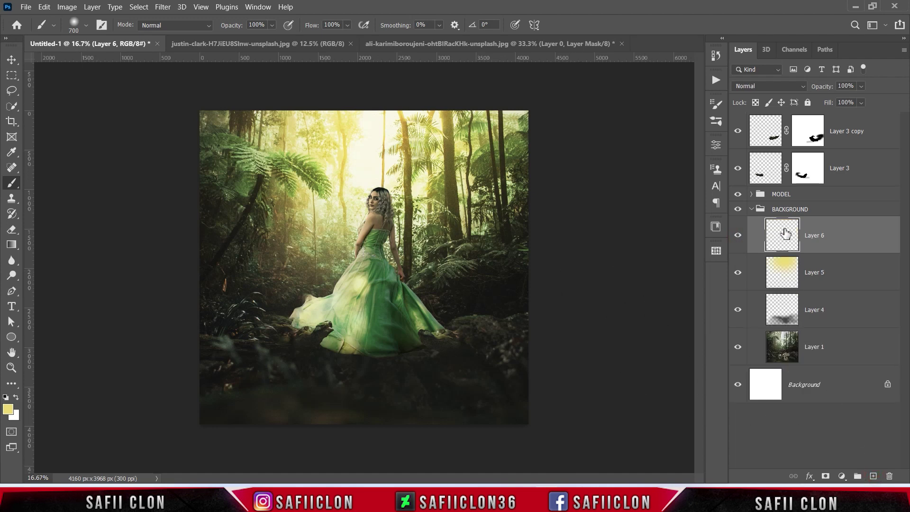
right_click(12, 183)
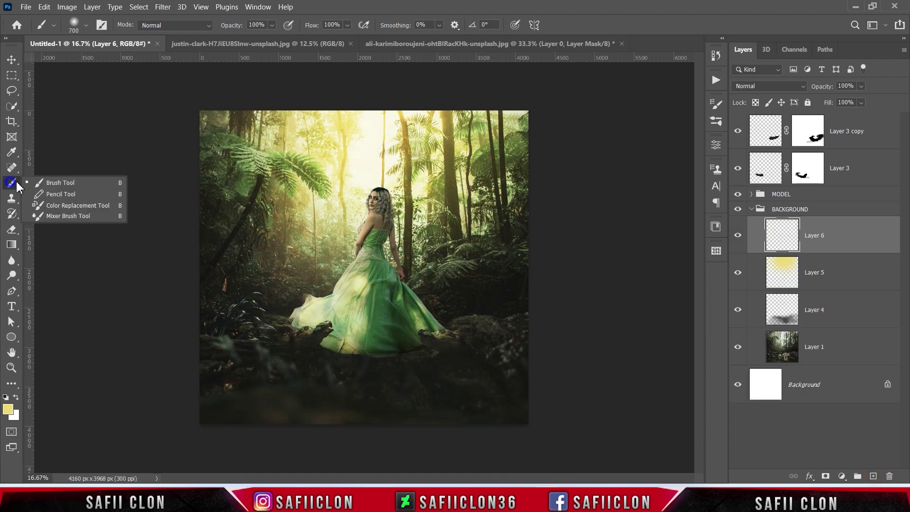
left_click(50, 188)
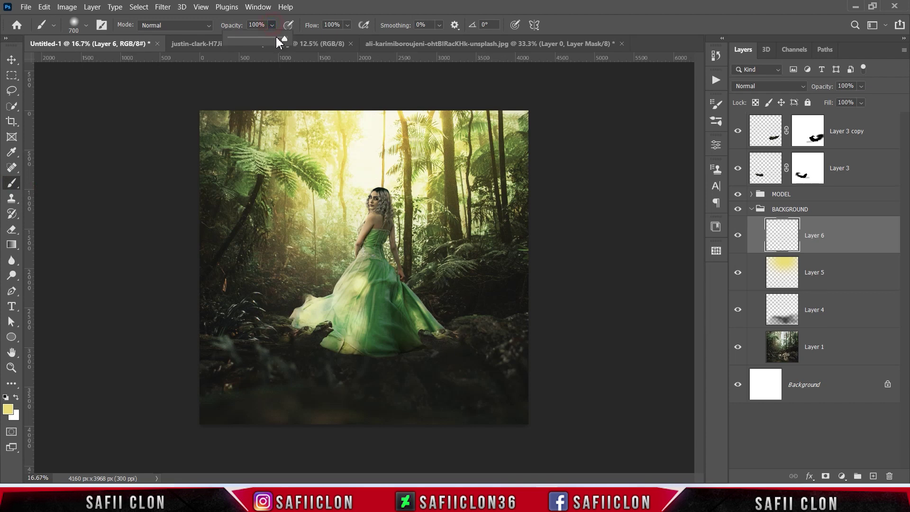
left_click_drag(287, 42, 284, 39)
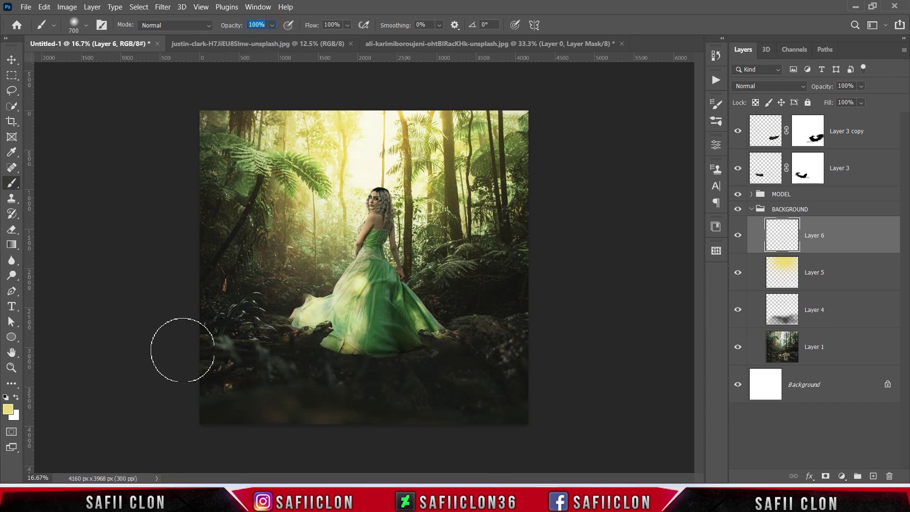
left_click(8, 411)
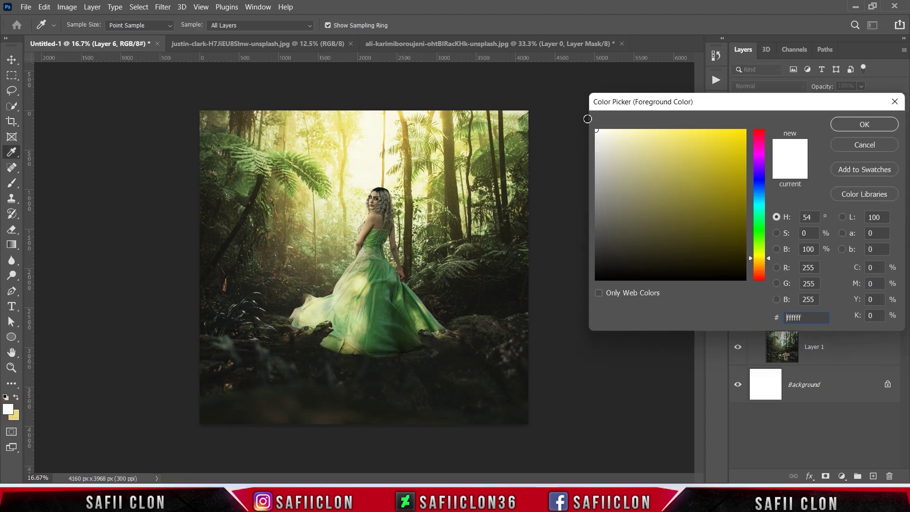
Dab a soft white glow left of the dress and set Layer 6 to Overlay.
left_click(864, 125)
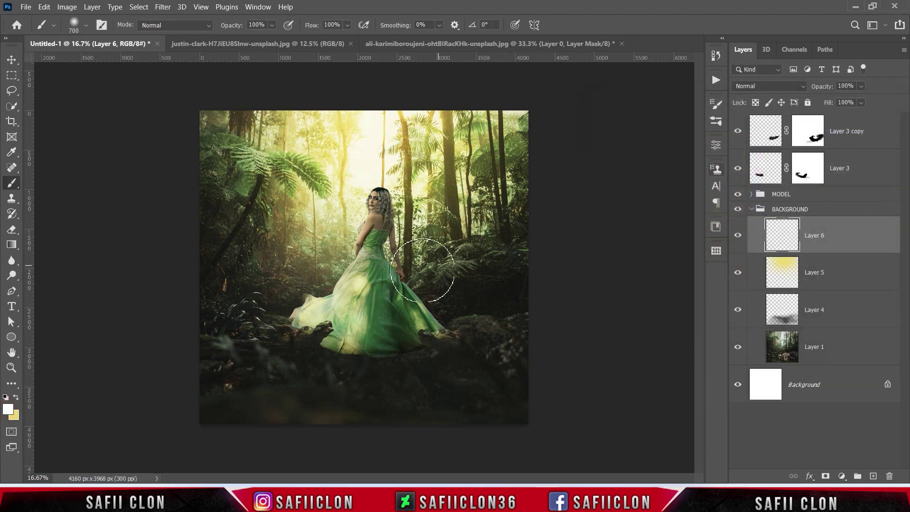
left_click(300, 275)
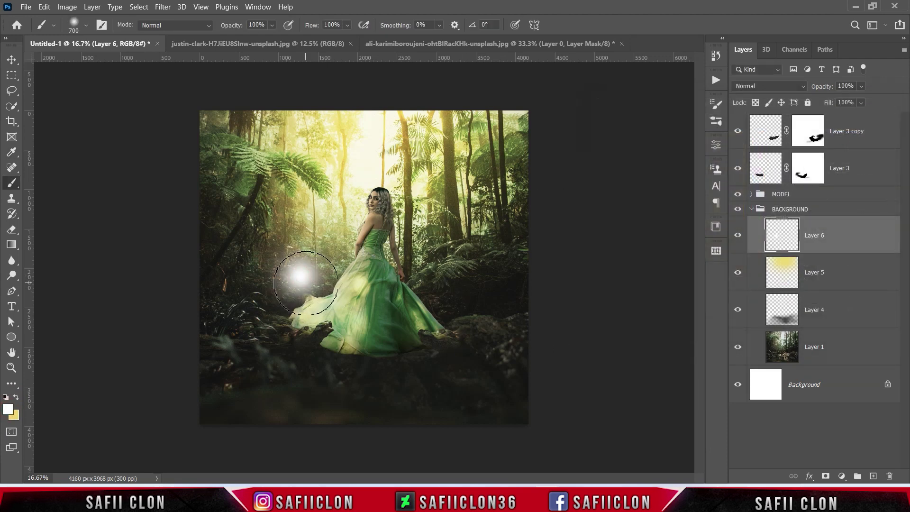
left_click(761, 85)
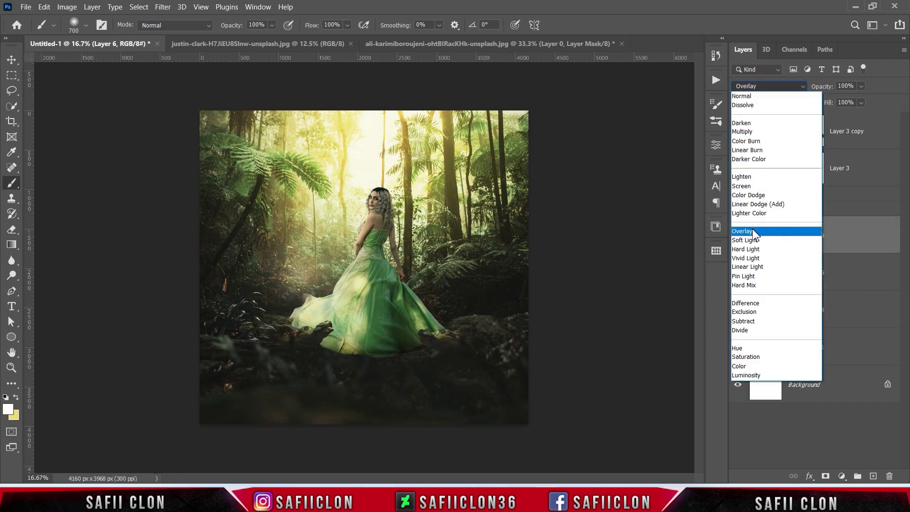
left_click(751, 231)
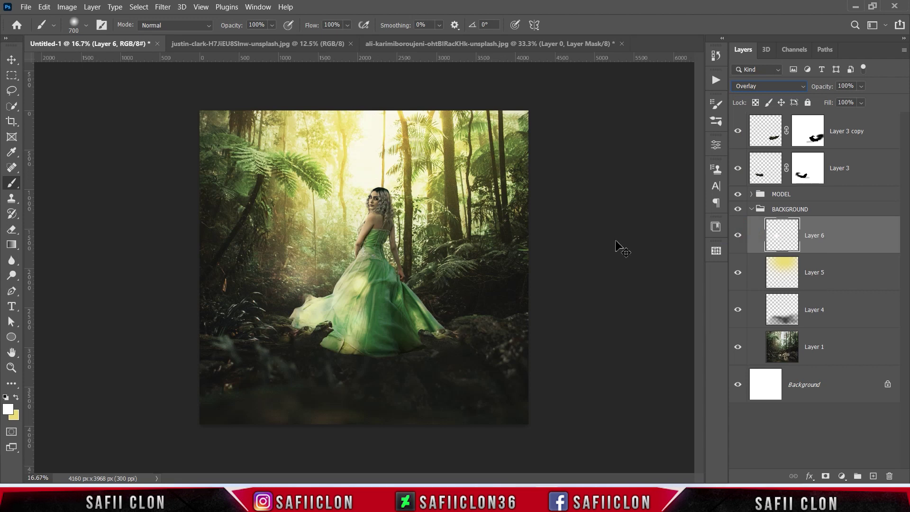
Scale the white glow to about 225% × 163% over the dress, then compare its visibility.
key("ctrl+t")
mouse_move(312, 283)
left_mouse_down()
mouse_move(390, 294)
mouse_move(356, 273)
mouse_move(341, 201)
left_mouse_up()
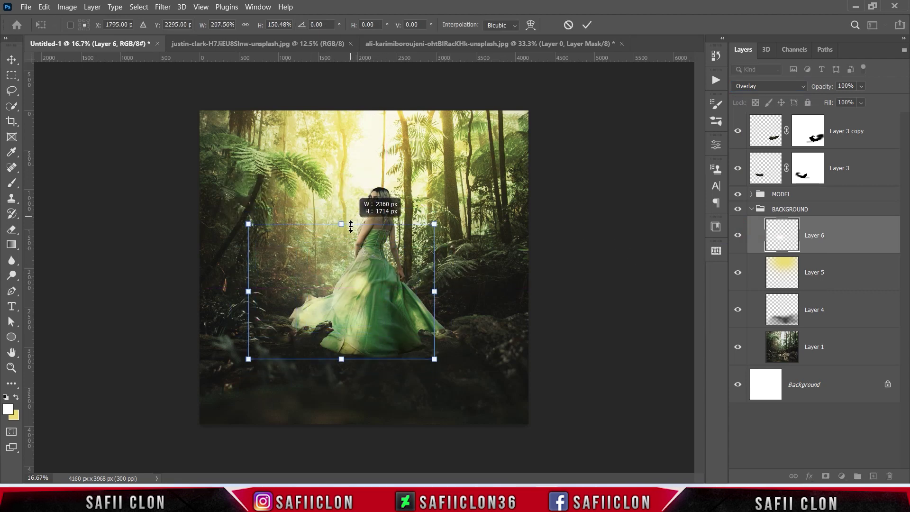
left_click_drag(370, 262, 360, 292)
left_click_drag(428, 232, 437, 227)
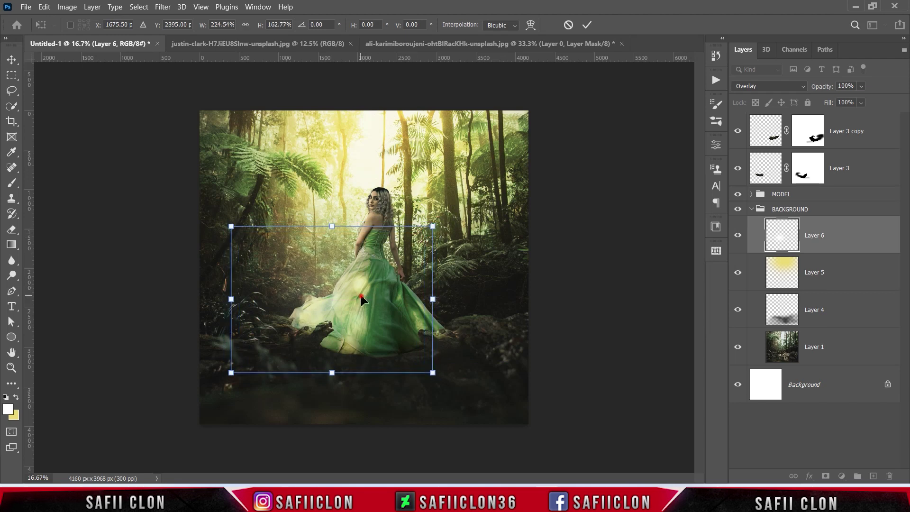
left_click_drag(364, 295, 366, 305)
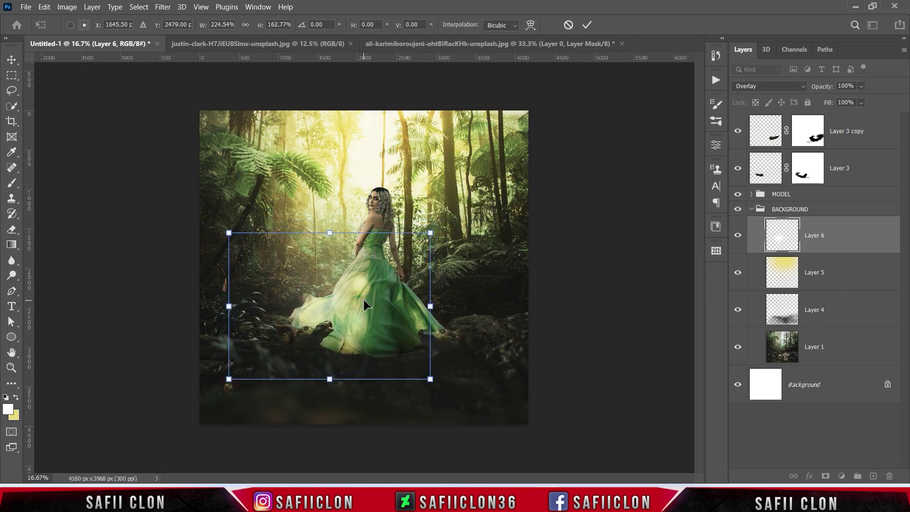
left_click(587, 25)
key("b")
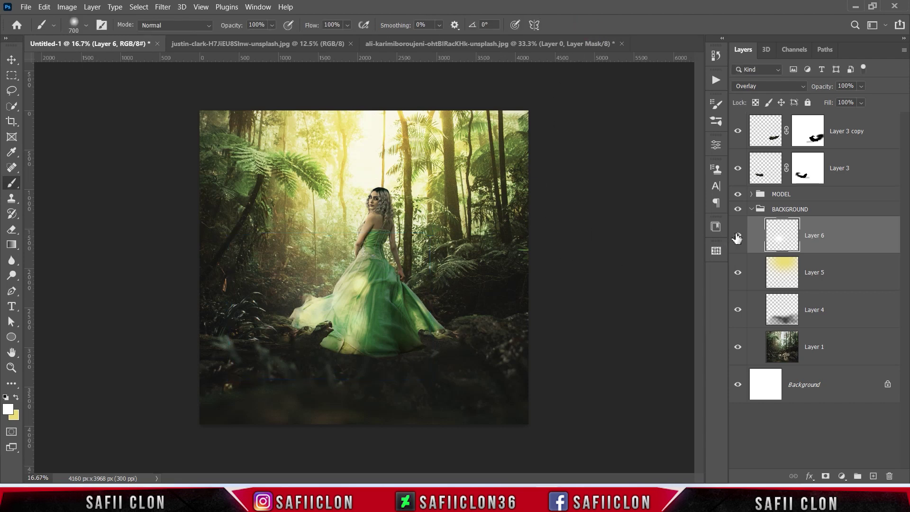
left_click(738, 235)
left_click(738, 236)
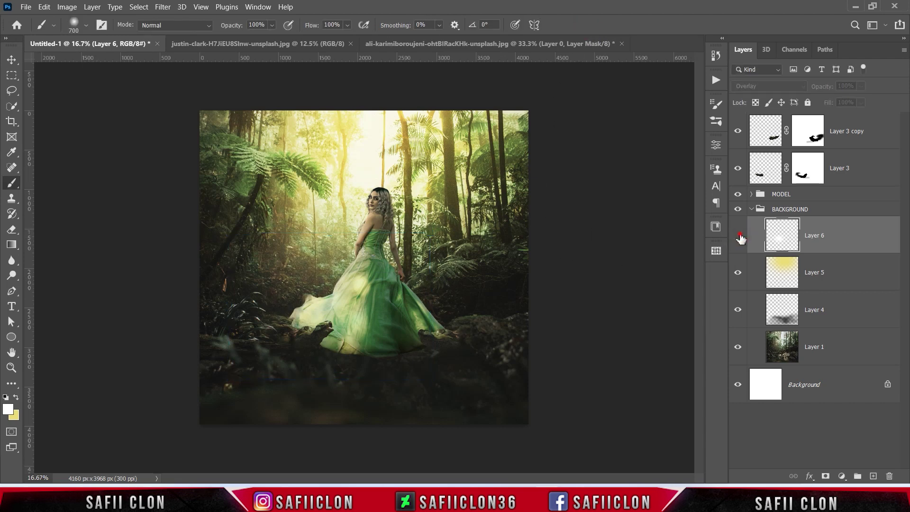
Convert jungle Layer 1 to a Smart Object and open the Tilt-Shift Blur Gallery.
left_click(847, 349)
right_click(848, 349)
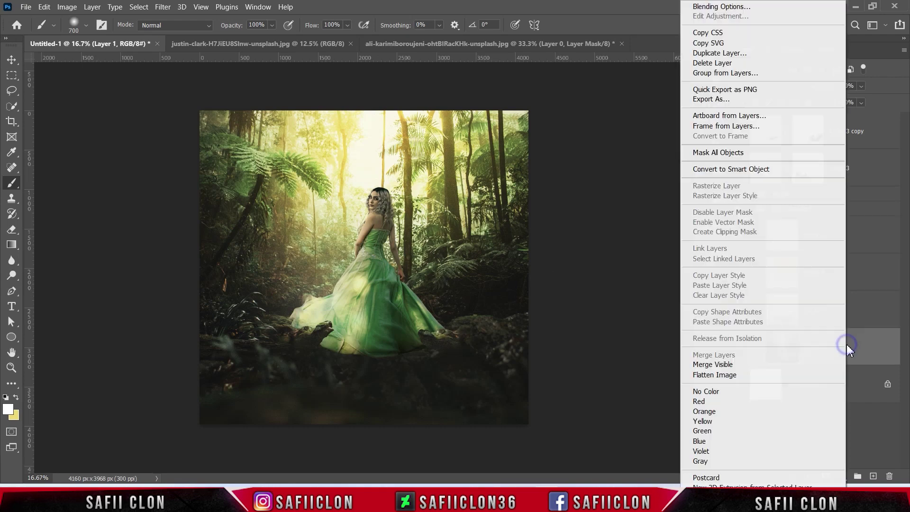
left_click(712, 169)
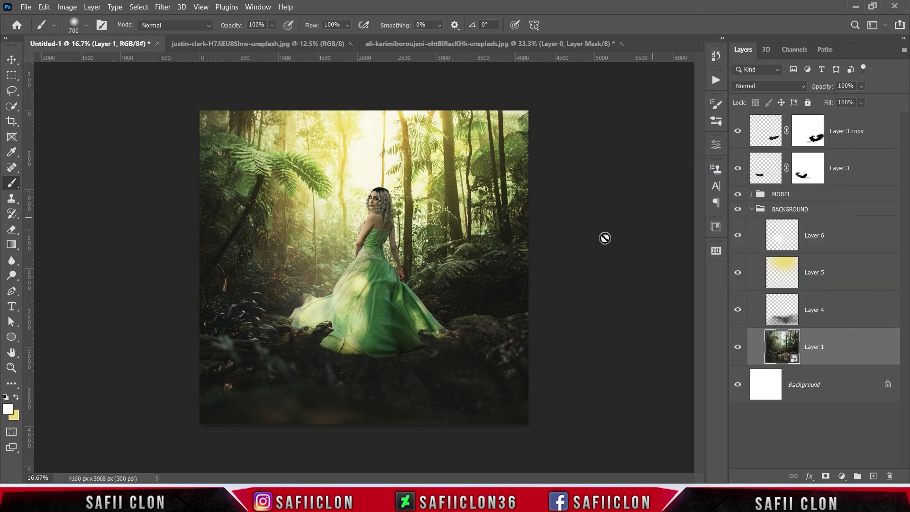
left_click(163, 7)
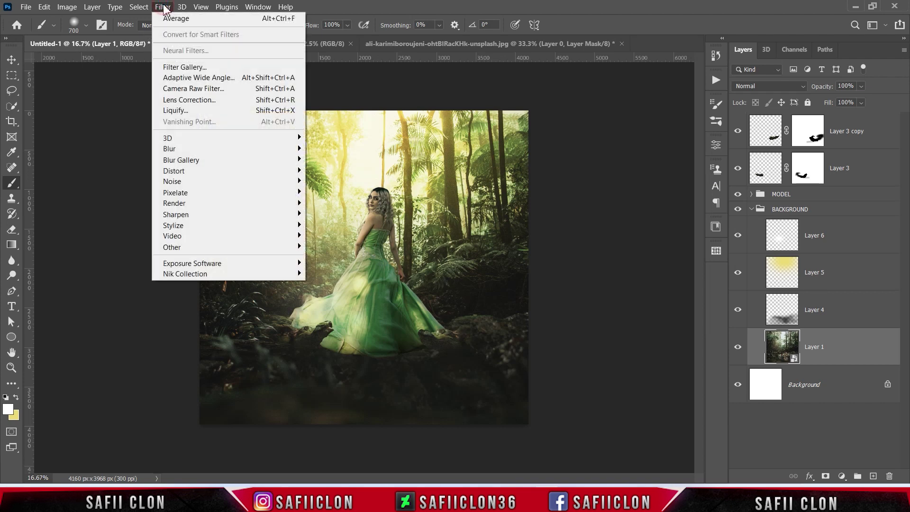
mouse_move(181, 160)
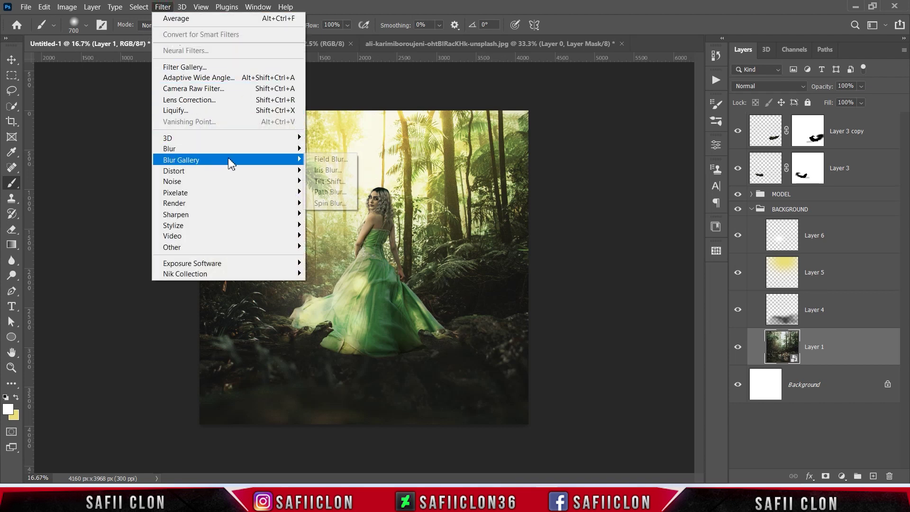
left_click(335, 182)
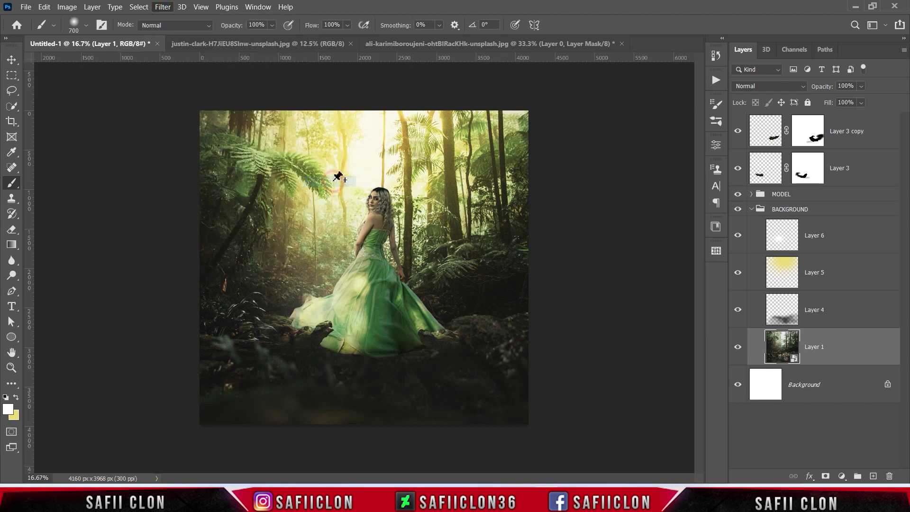
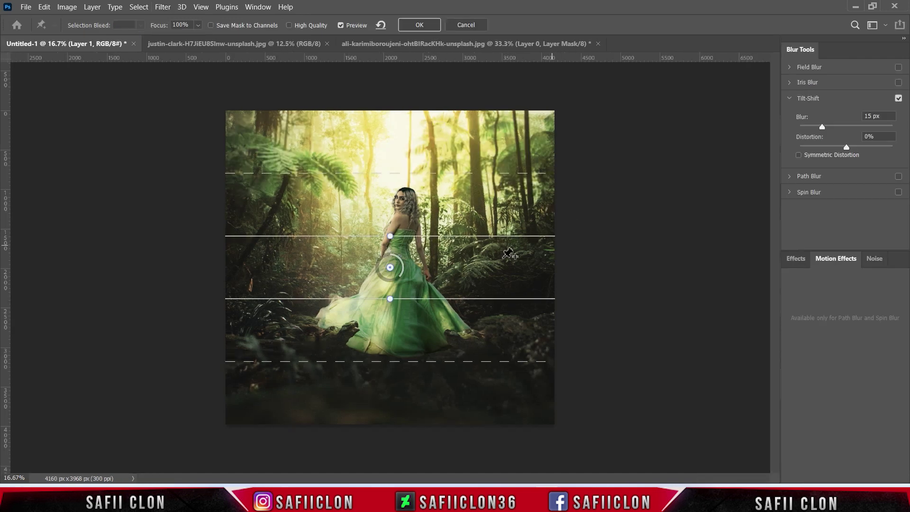
Position the tilt-shift sharp band over the gown and raise the blur strength.
left_click_drag(389, 267, 393, 323)
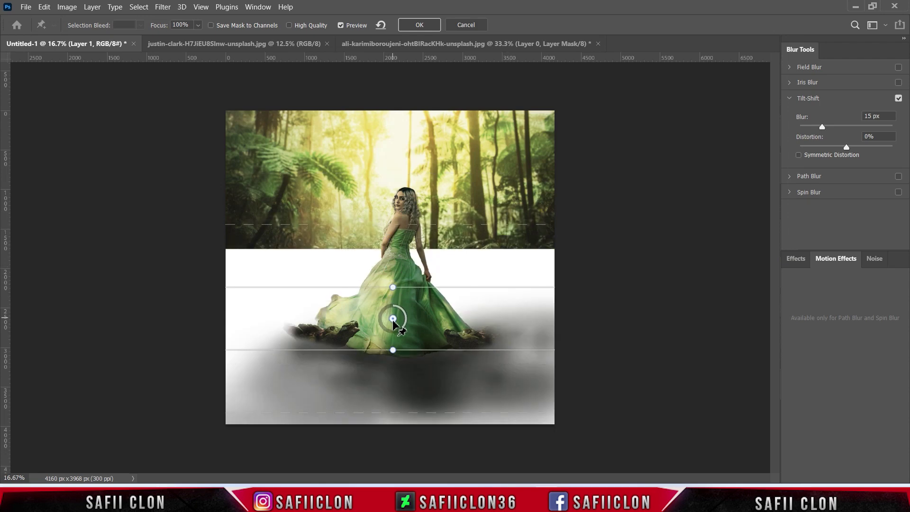
left_click_drag(422, 355, 421, 377)
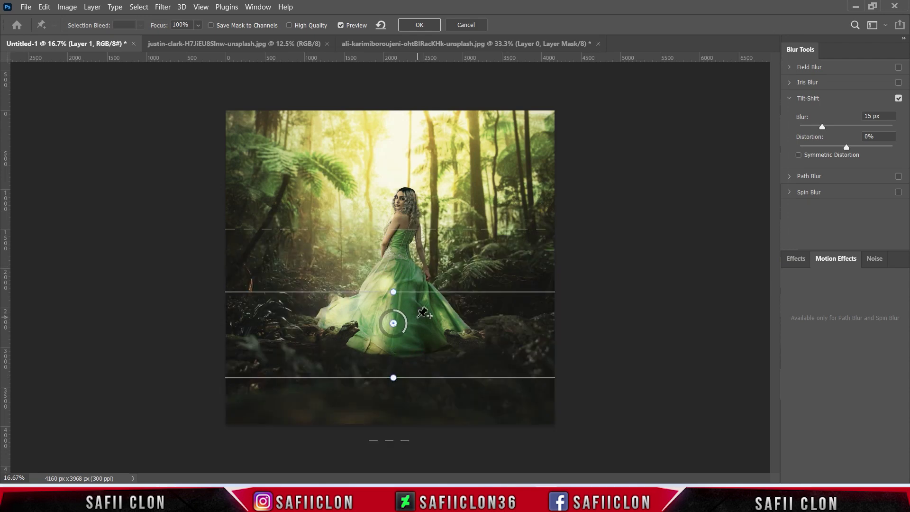
left_click_drag(422, 292, 423, 274)
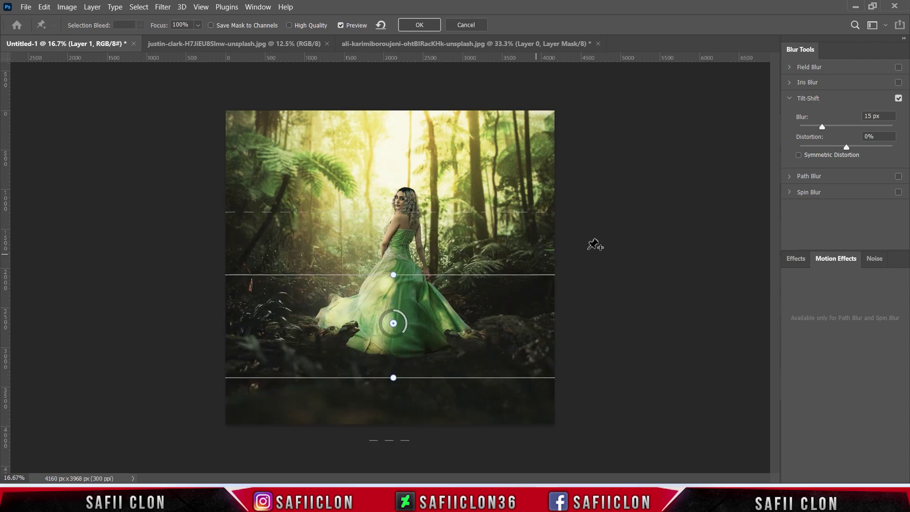
left_click_drag(822, 126, 828, 127)
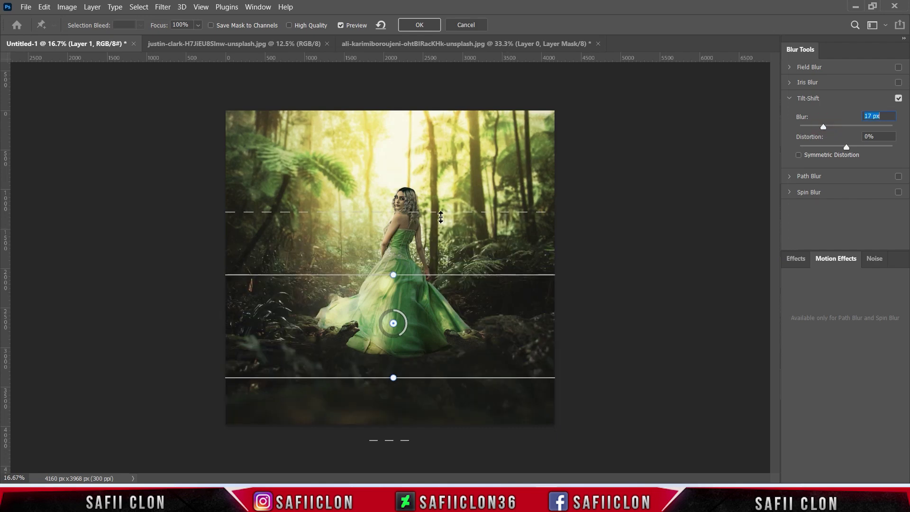
left_click_drag(438, 211, 438, 226)
left_click_drag(464, 274, 458, 306)
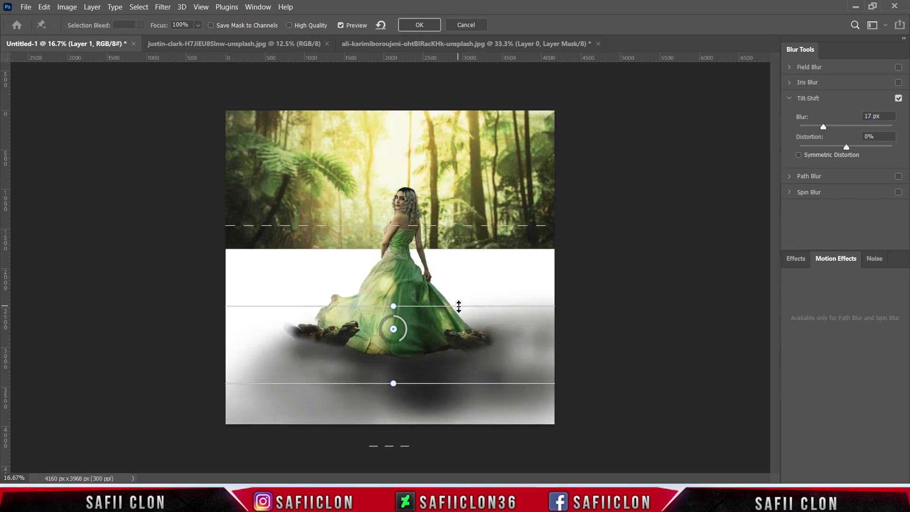
Set the blur to 14 px, fine-tune the band at the gown's base, and apply it.
left_click_drag(453, 225, 453, 187)
left_click_drag(429, 306, 429, 284)
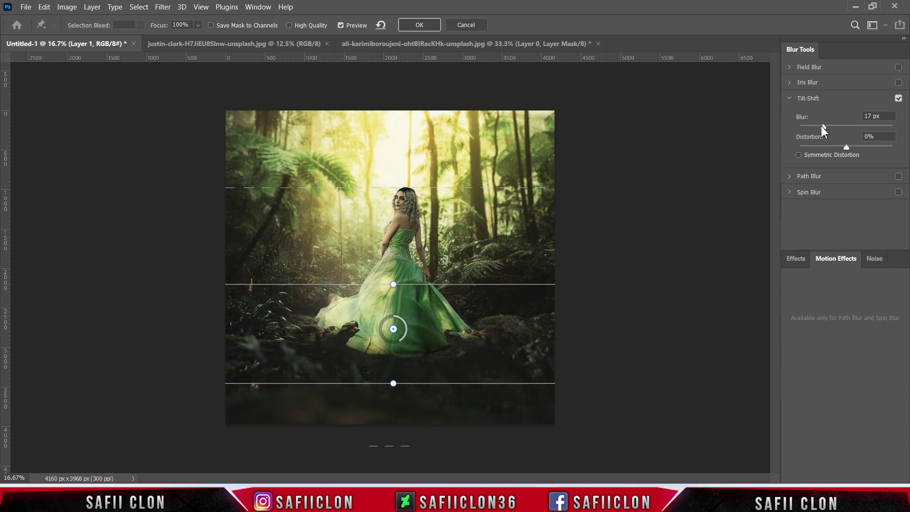
left_click_drag(822, 127, 821, 127)
mouse_move(394, 329)
left_mouse_down()
mouse_move(396, 314)
mouse_move(396, 336)
left_mouse_up()
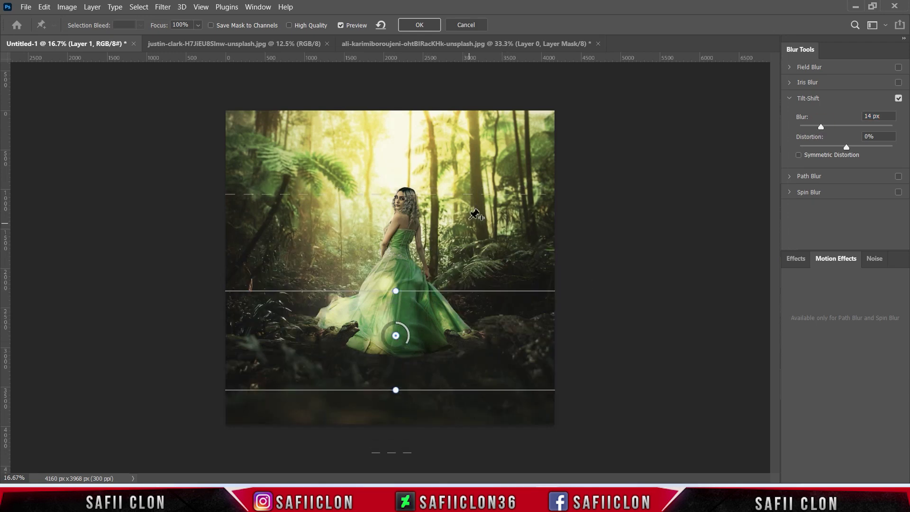
left_click_drag(458, 291, 459, 289)
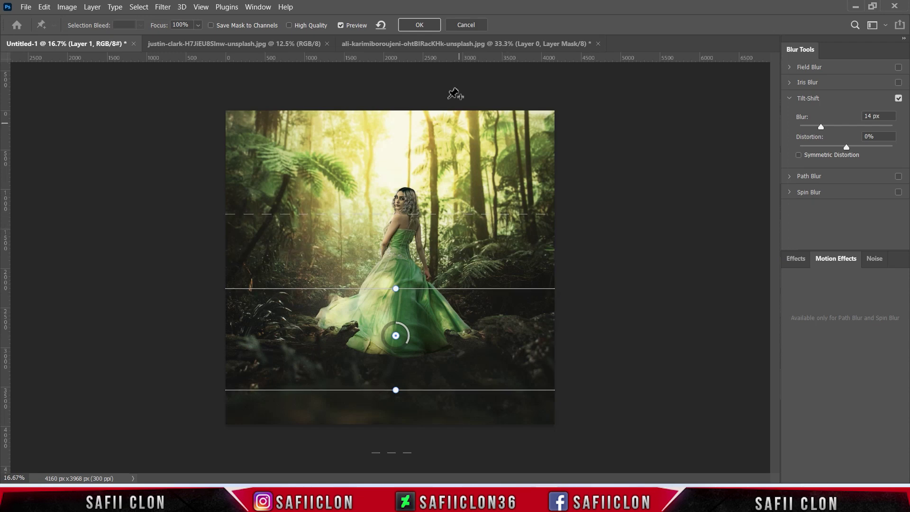
left_click(421, 26)
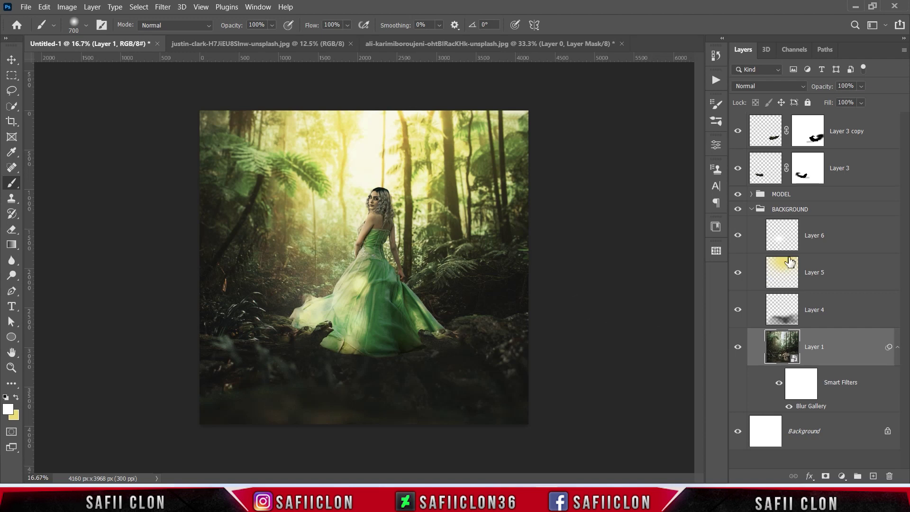
Collapse BACKGROUND, expand the MODEL group, and open Blending Options for the model Layer 2.
left_click(752, 210)
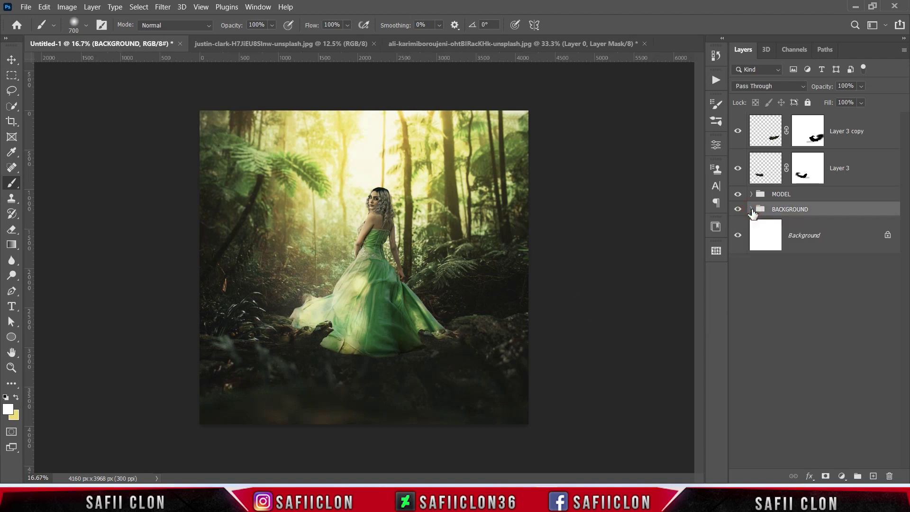
left_click(753, 198)
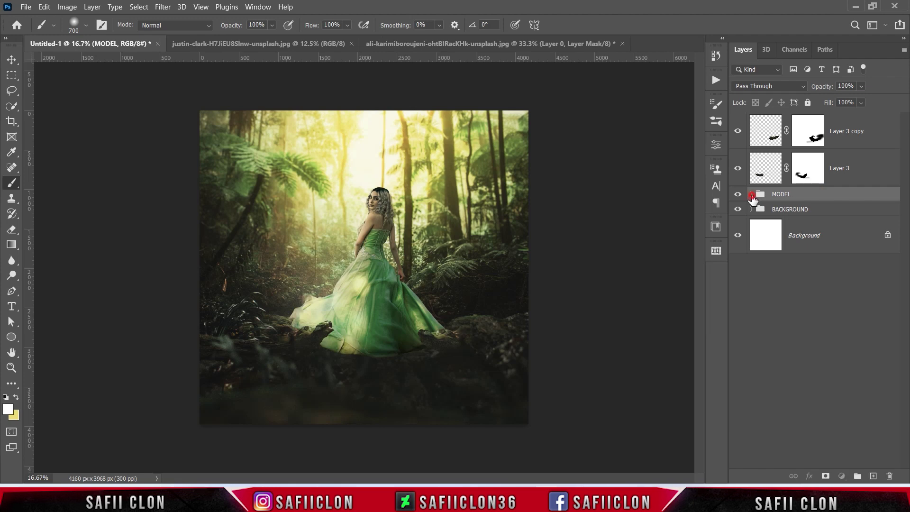
left_click(752, 194)
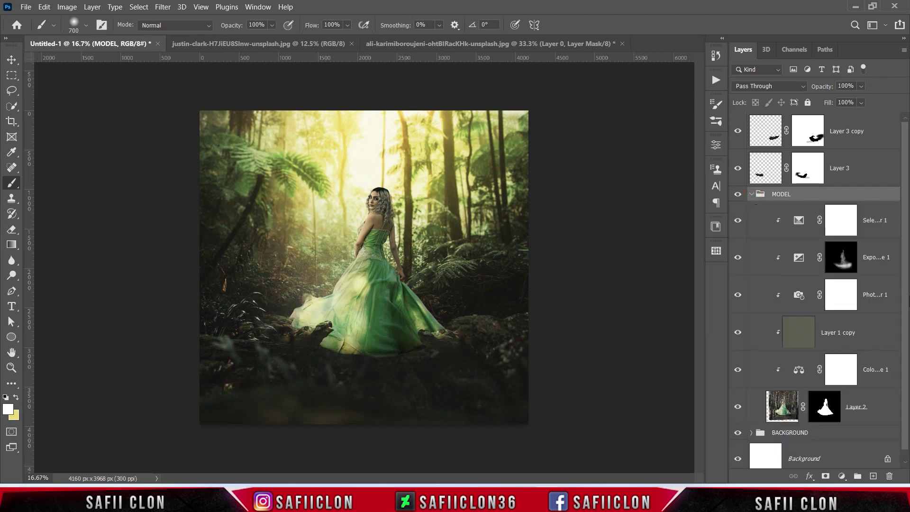
scroll(905, 303, "down", 1)
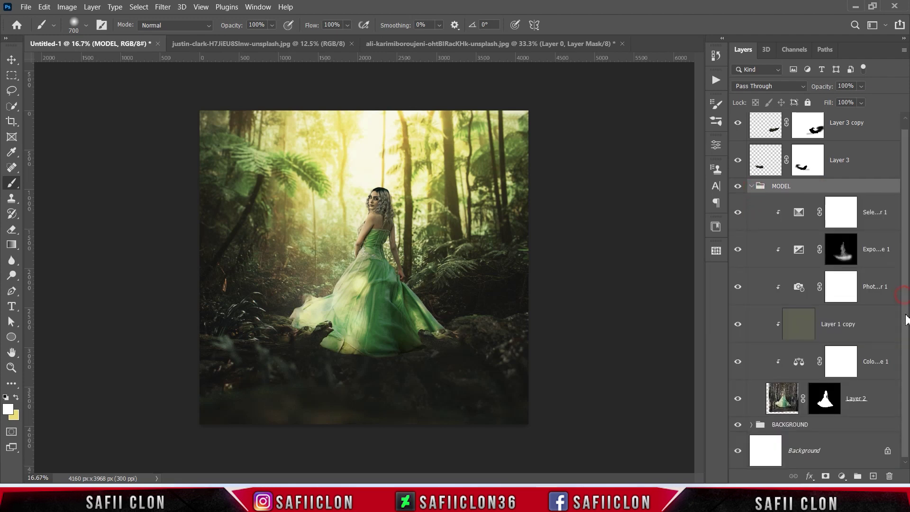
left_click(883, 402)
right_click(880, 403)
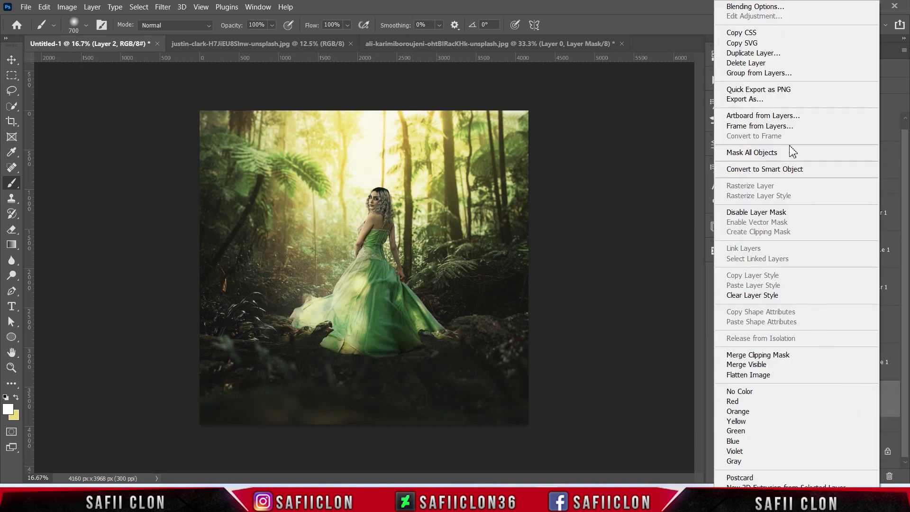
left_click(782, 6)
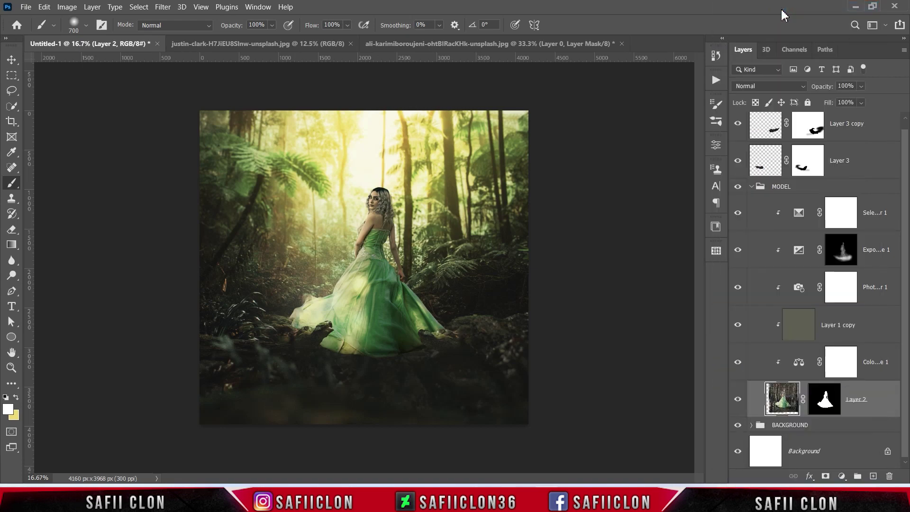
left_click_drag(626, 127, 649, 115)
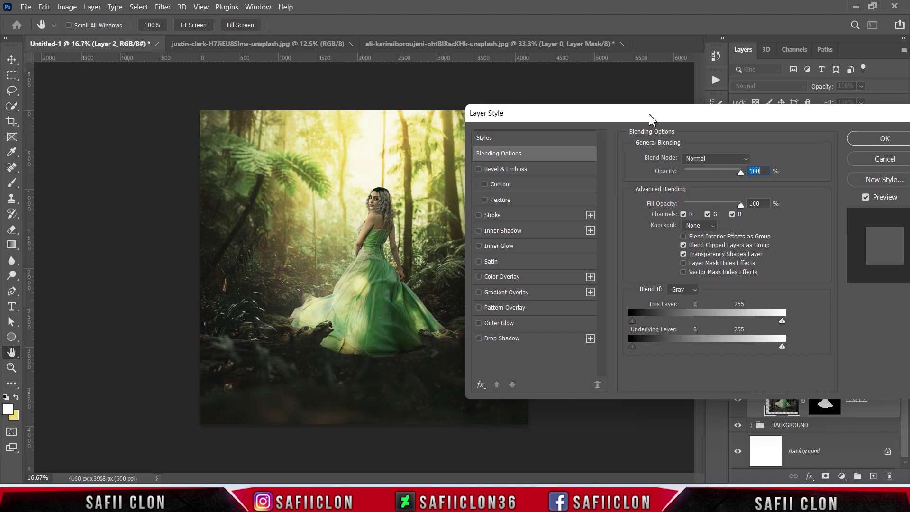
Add a Color Dodge inner shadow to Layer 2 in olive colour 7b7d39.
left_click(520, 233)
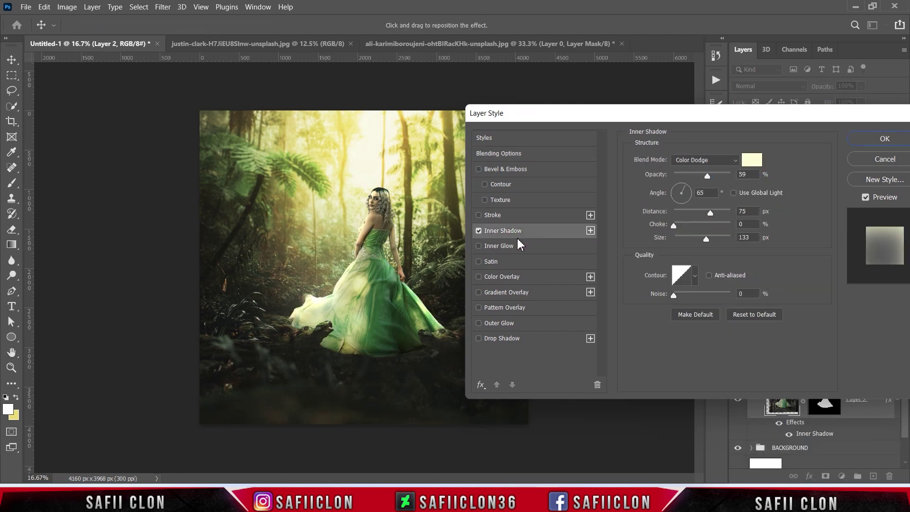
left_click(705, 164)
left_click(687, 266)
left_click(751, 160)
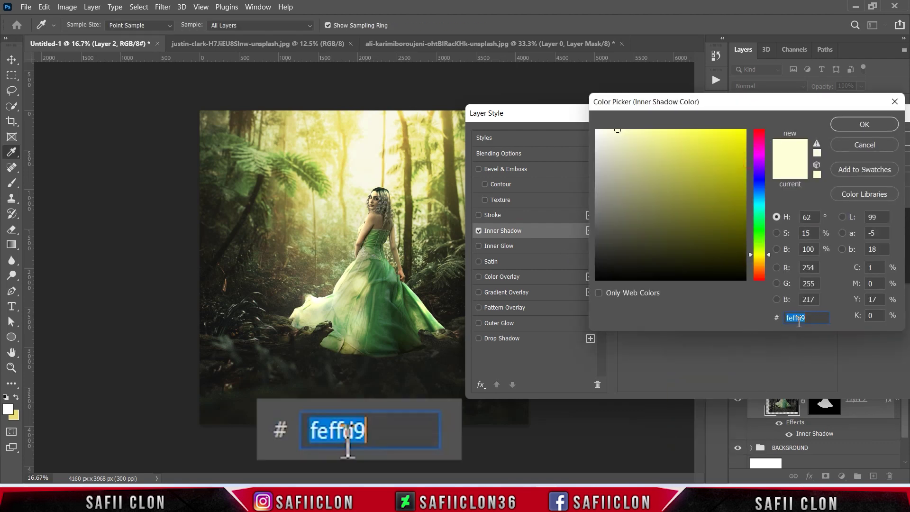
type("7b7")
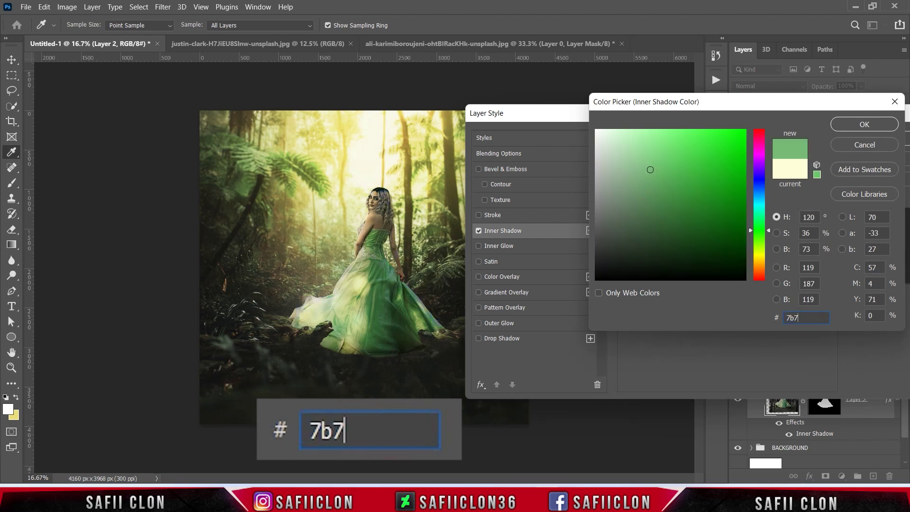
type("d39")
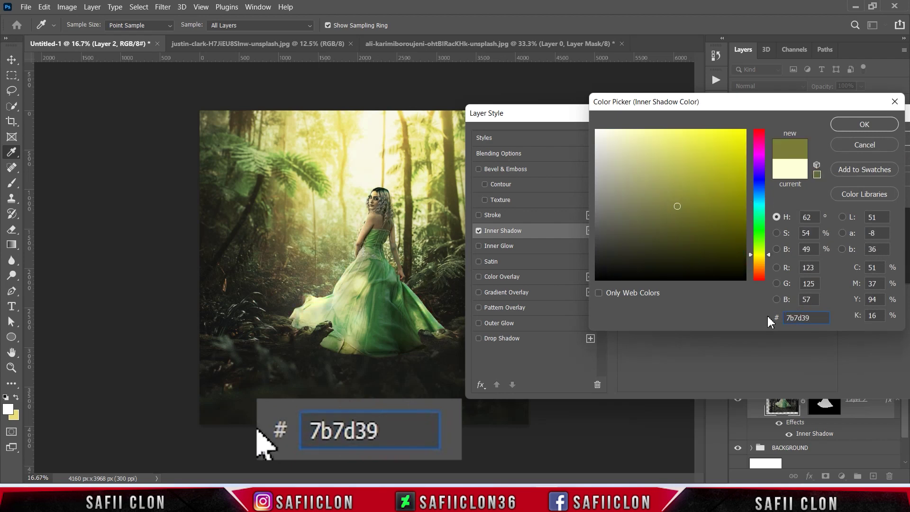
left_click(852, 123)
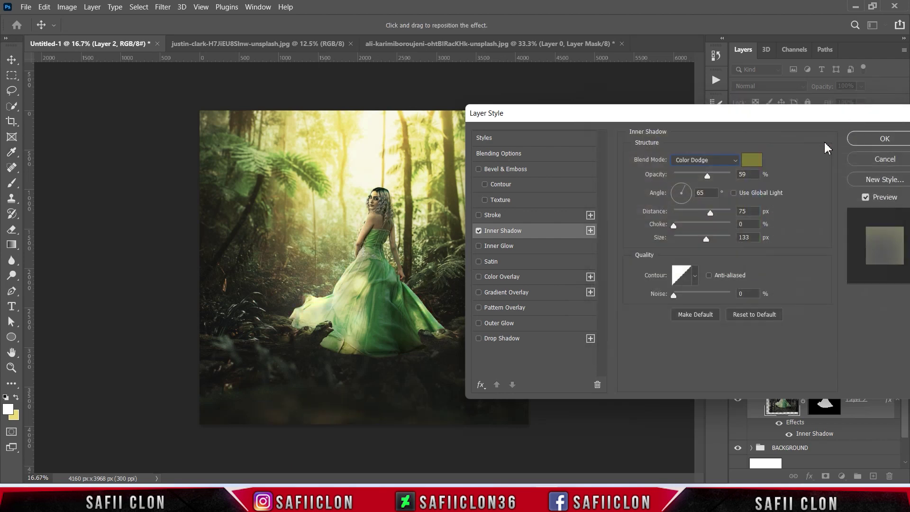
Set the inner shadow to 59% opacity, 75° angle, 22 px distance and 147 px size.
left_click(706, 175)
left_click_drag(686, 187, 685, 184)
left_click_drag(709, 213, 694, 214)
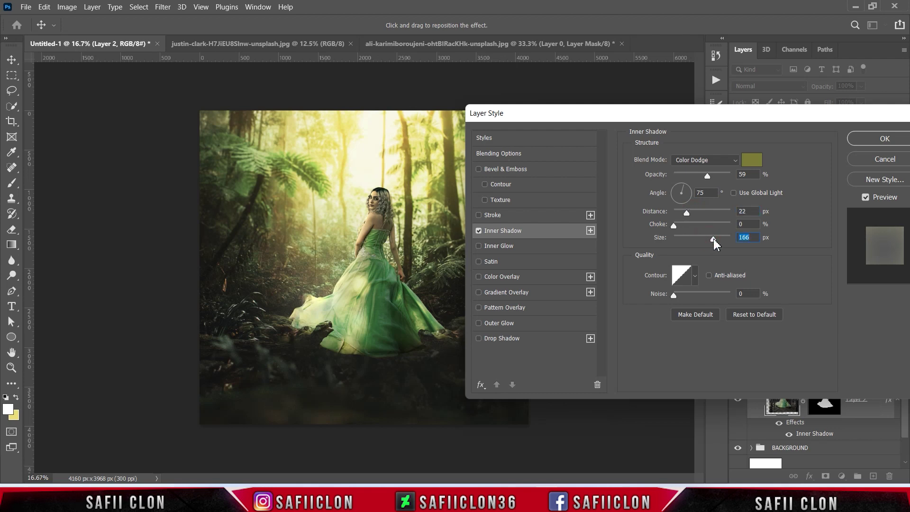
left_click_drag(713, 239, 709, 241)
Add a second Color Dodge inner shadow in pale yellow feffd9.
left_click(590, 230)
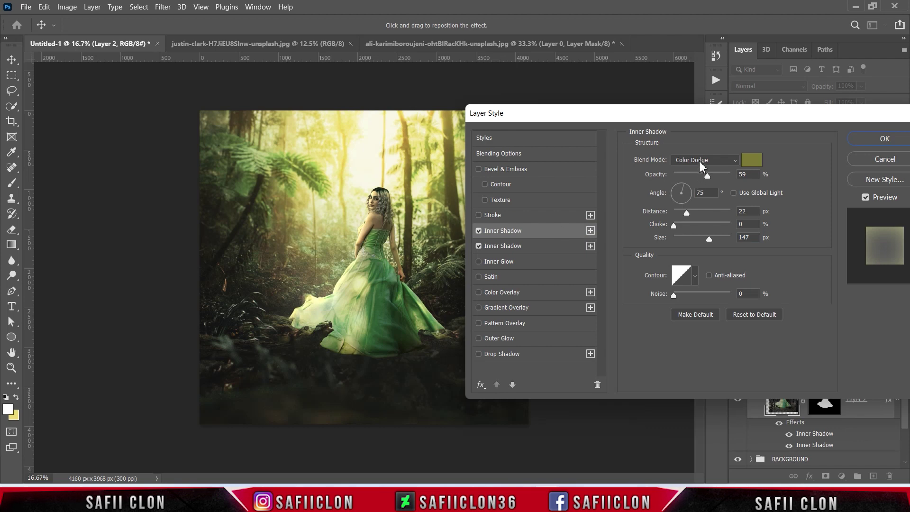
left_click(700, 164)
left_click(705, 268)
left_click(752, 160)
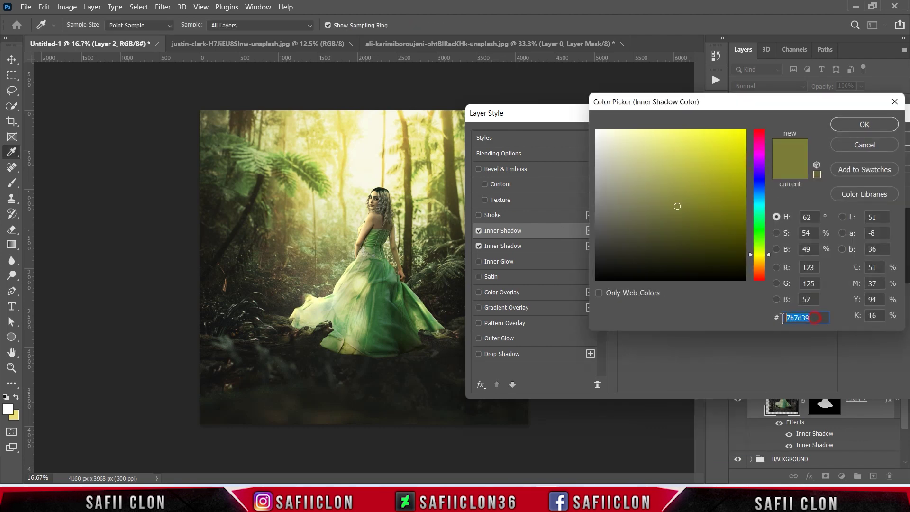
type("fe")
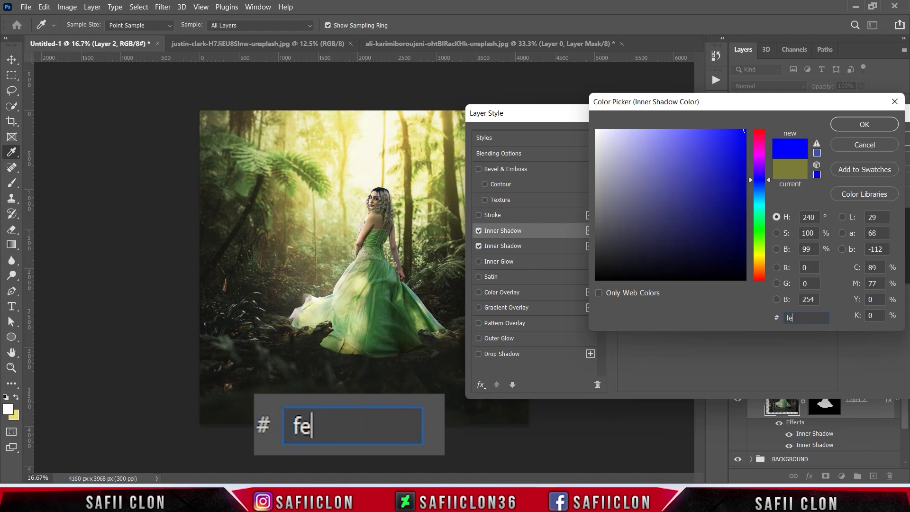
type("ffd9")
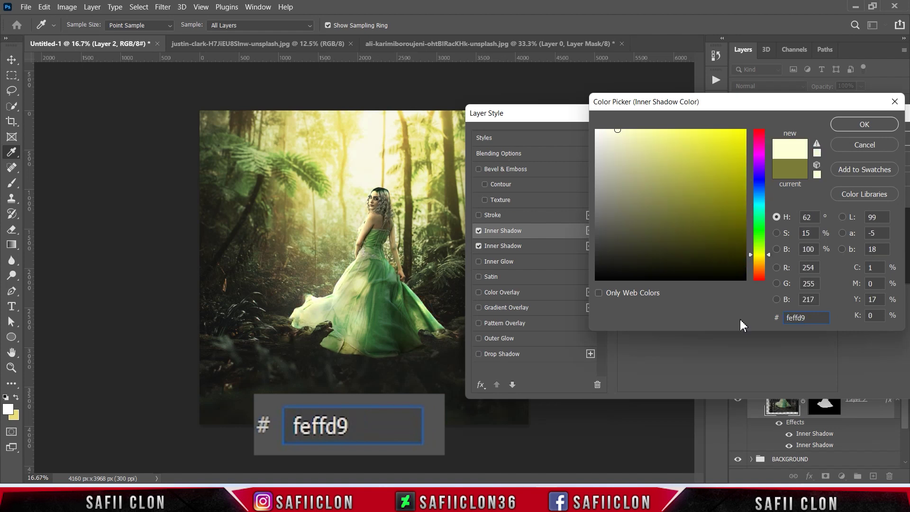
left_click(862, 125)
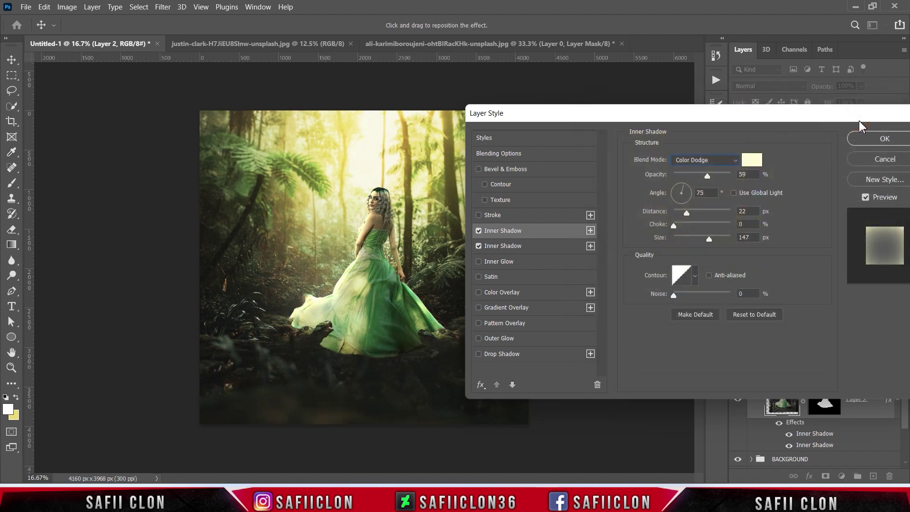
Give the second shadow 59% opacity, 65° angle, 18 px distance, 32 px size, and apply both.
left_click(706, 174)
left_click_drag(682, 211, 689, 209)
left_click_drag(708, 239, 686, 237)
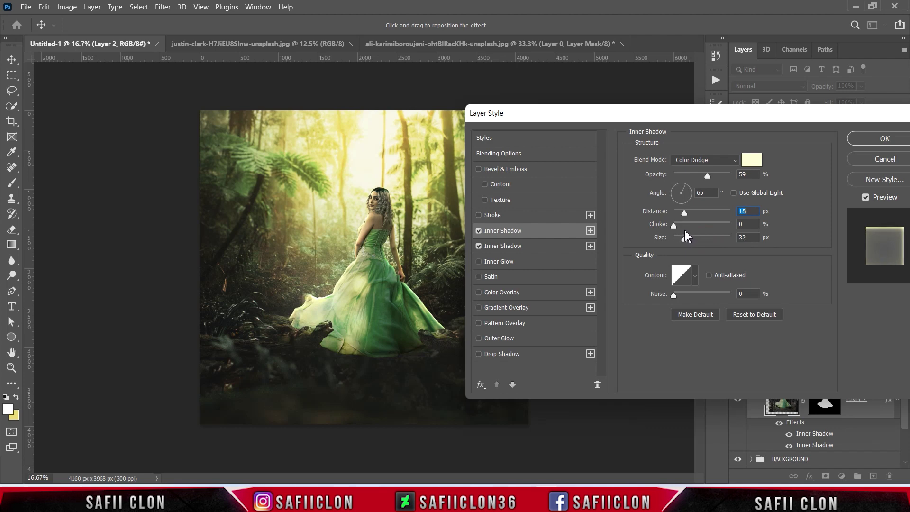
left_click(686, 237)
left_click_drag(782, 122, 586, 109)
left_click(682, 124)
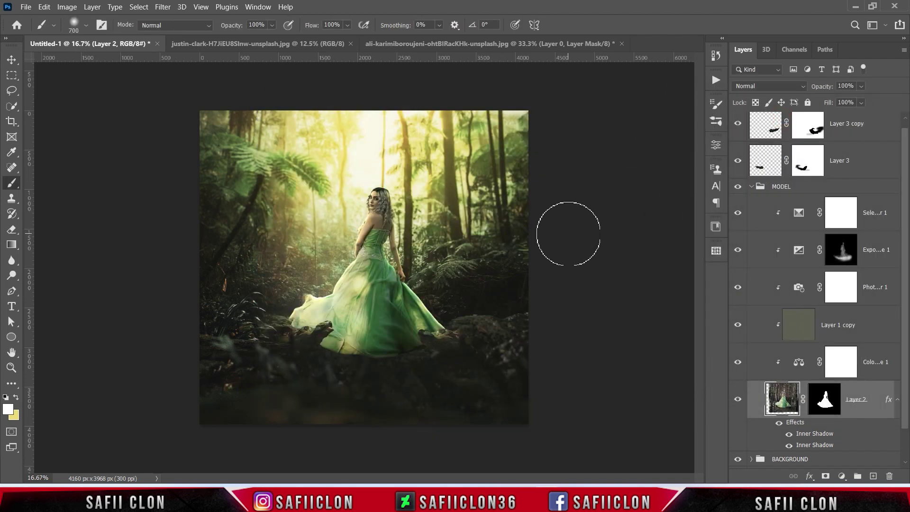
Add an Exposure adjustment at -5.66 above Layer 3 copy and invert its mask to black.
left_click(752, 187)
left_click(866, 141)
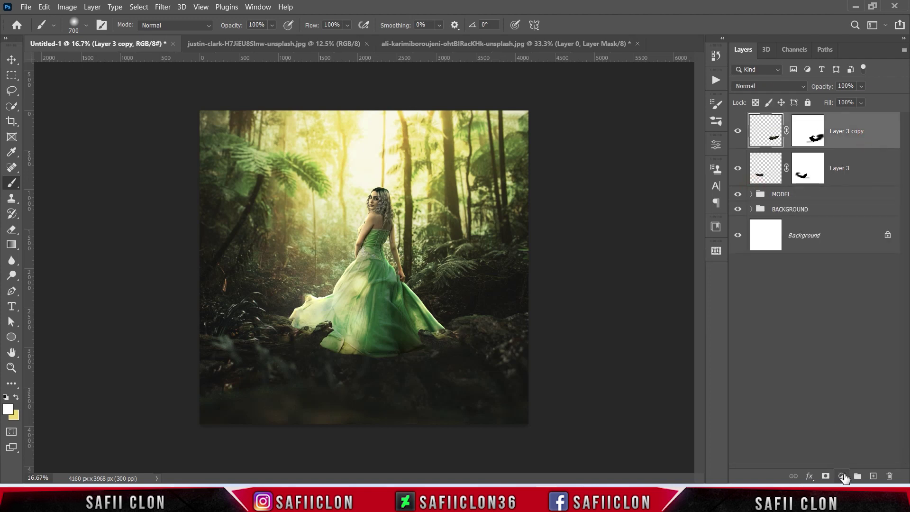
left_click(841, 475)
left_click(834, 335)
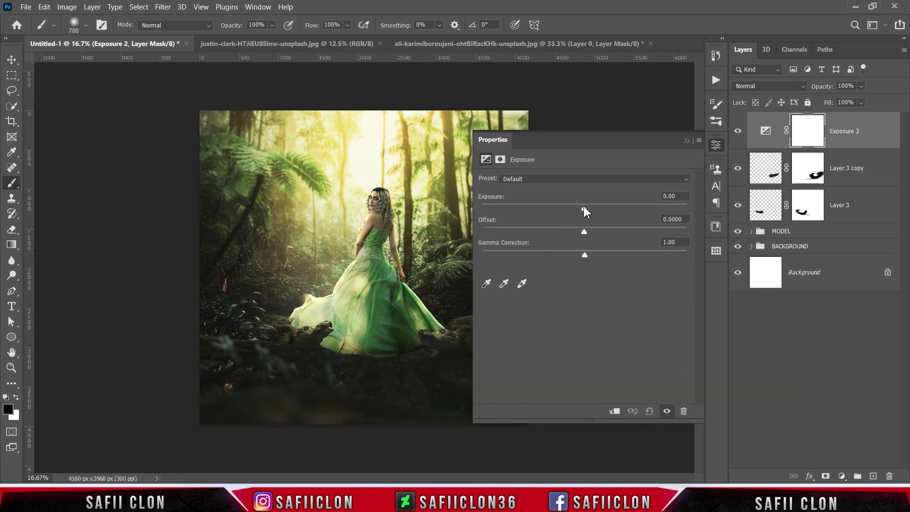
left_click_drag(583, 209, 520, 208)
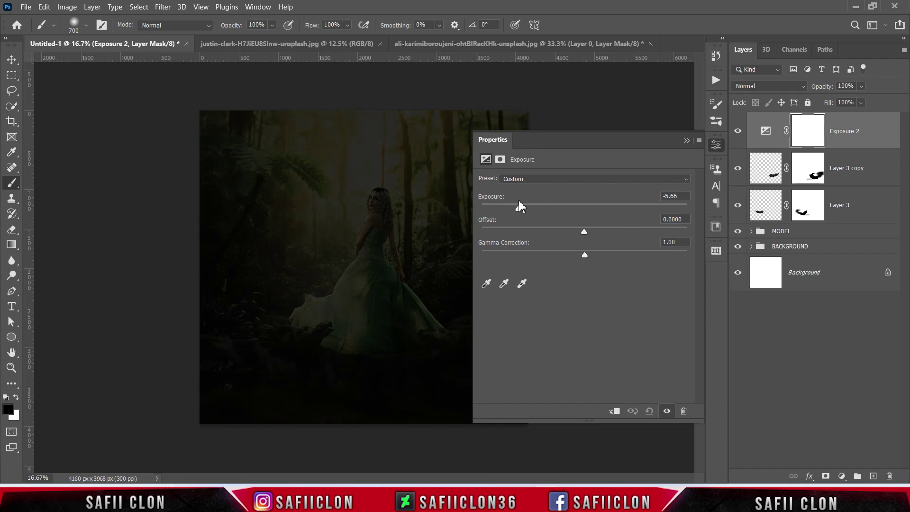
left_click(686, 140)
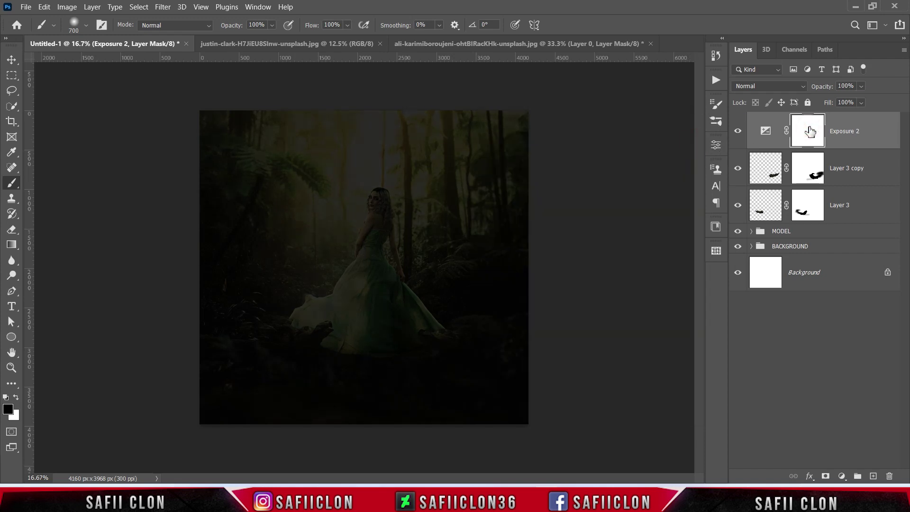
key("ctrl+i")
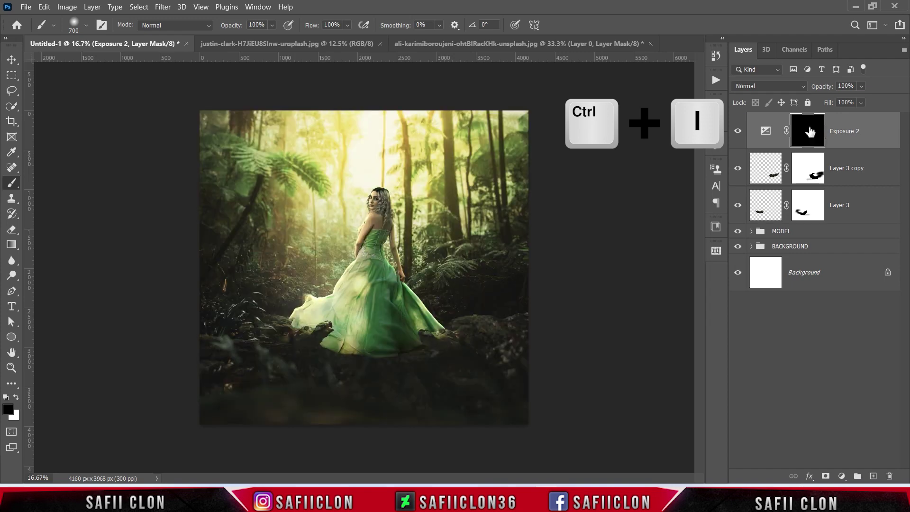
Set up a Soft Round brush of about 511 px, low opacity, with white foreground.
right_click(12, 184)
left_click(33, 181)
left_click(87, 26)
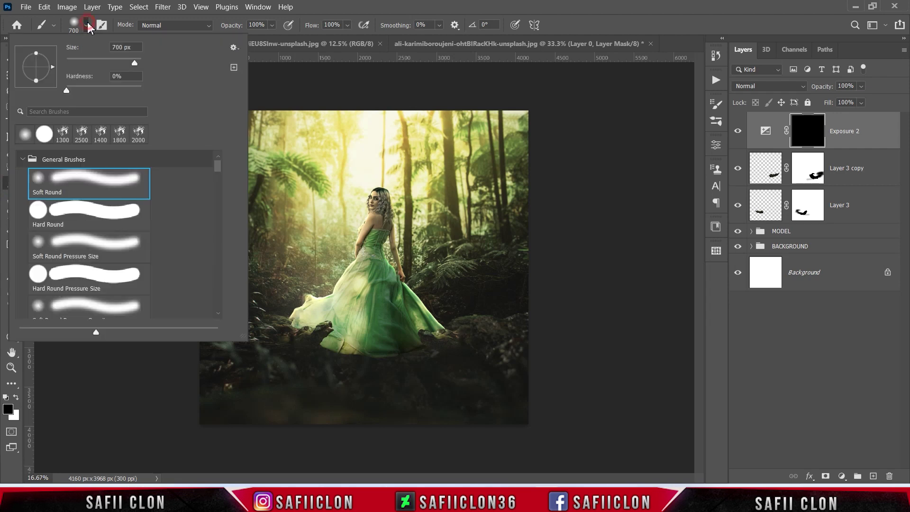
left_click(71, 182)
left_click_drag(134, 65, 117, 61)
left_click(87, 25)
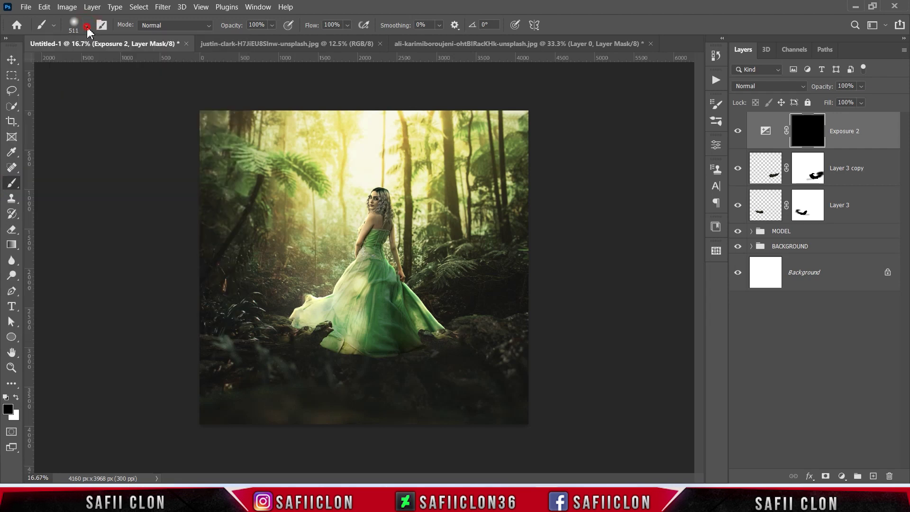
left_click(272, 25)
left_click_drag(276, 38, 241, 39)
left_click(16, 398)
At 8% opacity, paint darkening by the dress hem, the ground below it, and down the dress.
key("bracketright")
left_click_drag(402, 336, 442, 341)
key("bracketright")
key("bracketright")
key("bracketright")
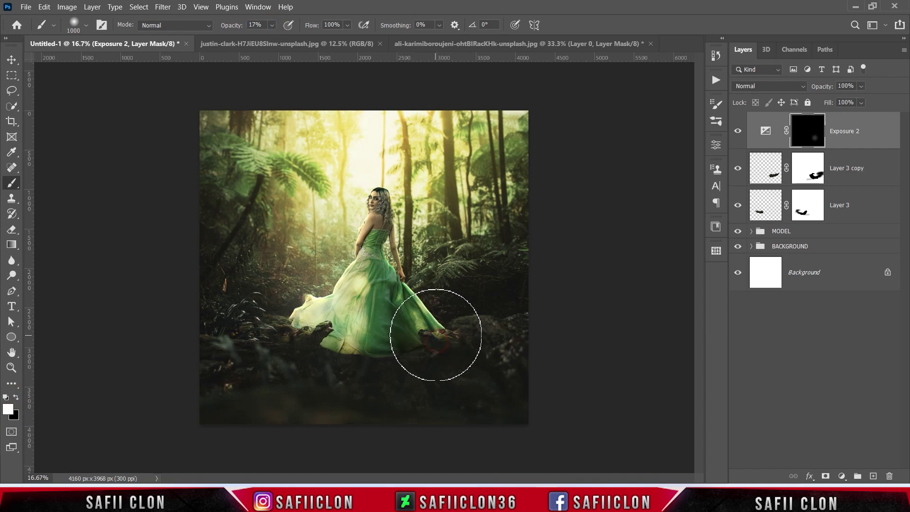
key("bracketright")
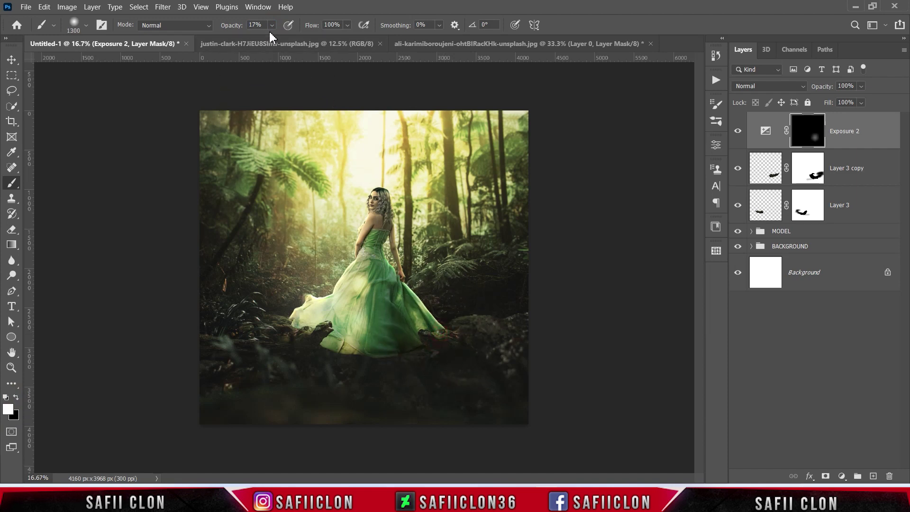
left_click_drag(271, 25, 271, 42)
key("bracketleft")
key("bracketleft")
key("bracketleft")
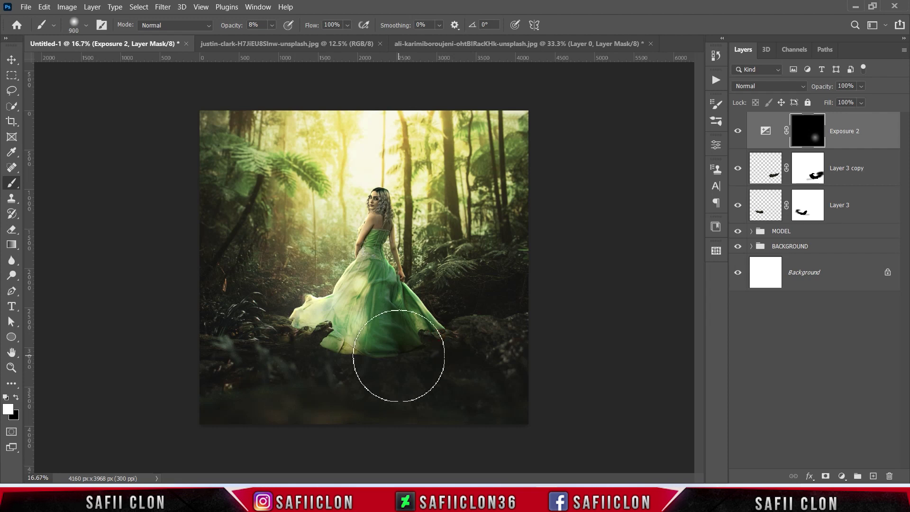
left_click_drag(396, 365, 308, 347)
key("bracketleft")
key("bracketleft")
key("bracketleft")
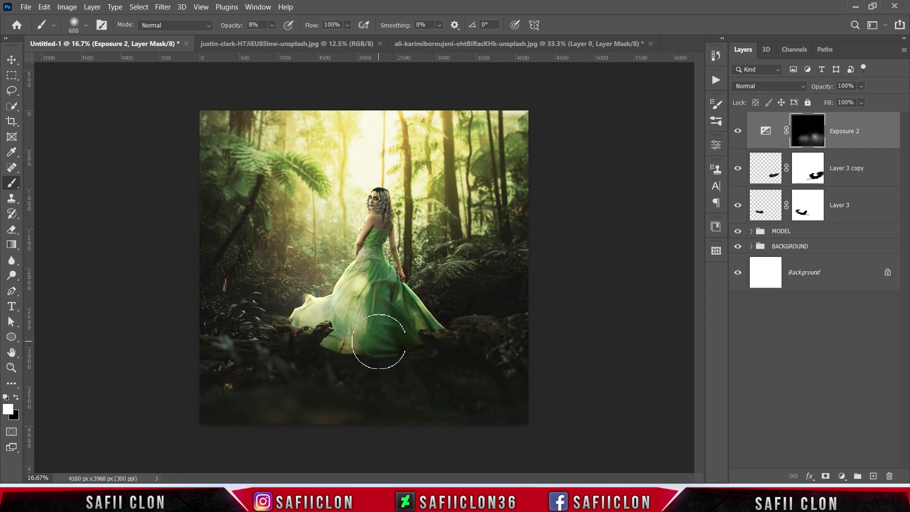
key("bracketleft")
key("bracketleft")
key("bracketleft")
left_click_drag(375, 346, 389, 225)
Darken the lower ground and red flowers beside the hem, then compare with Exposure 2 toggled.
key("bracketright")
key("bracketright")
key("bracketright")
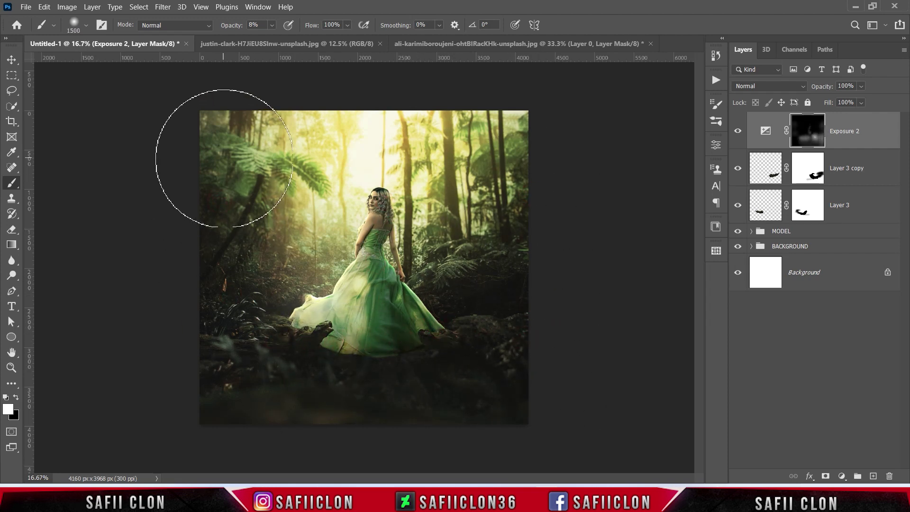
key("bracketleft")
key("bracketleft")
key("bracketleft")
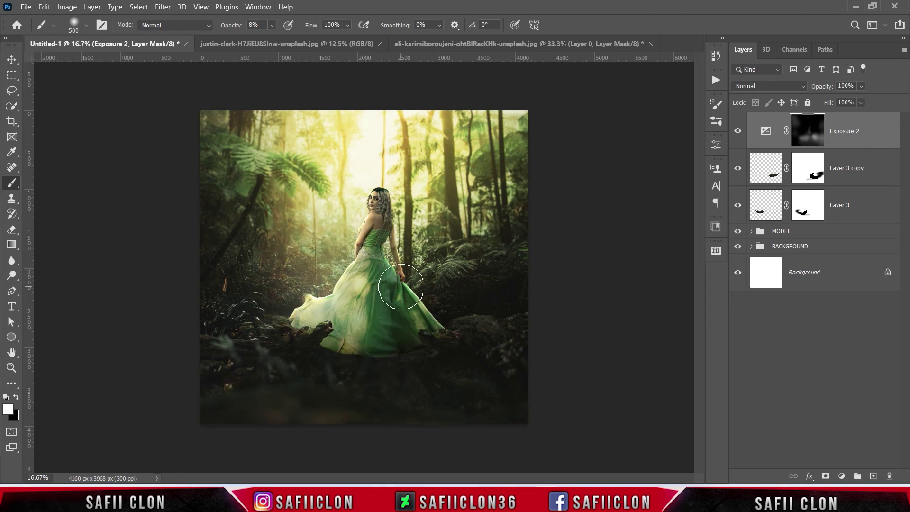
left_click_drag(451, 320, 399, 395)
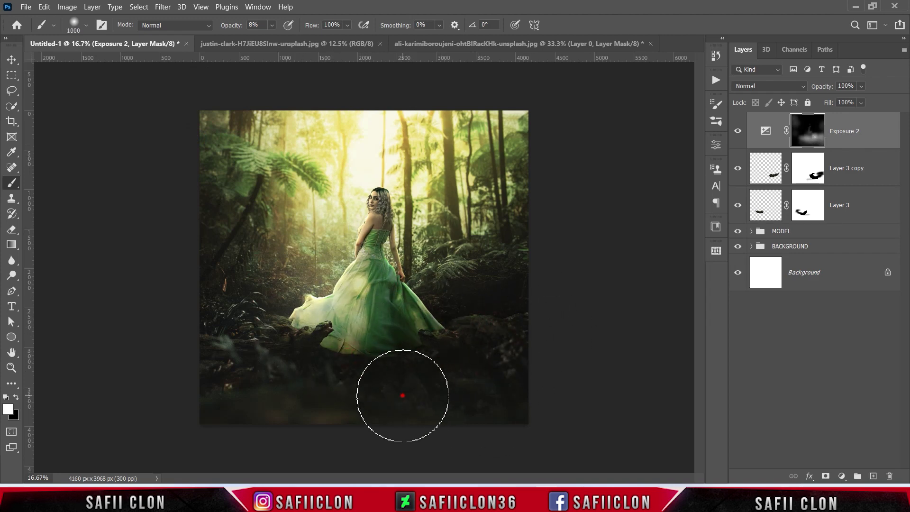
key("bracketright")
key("bracketleft")
key("bracketleft")
key("bracketleft")
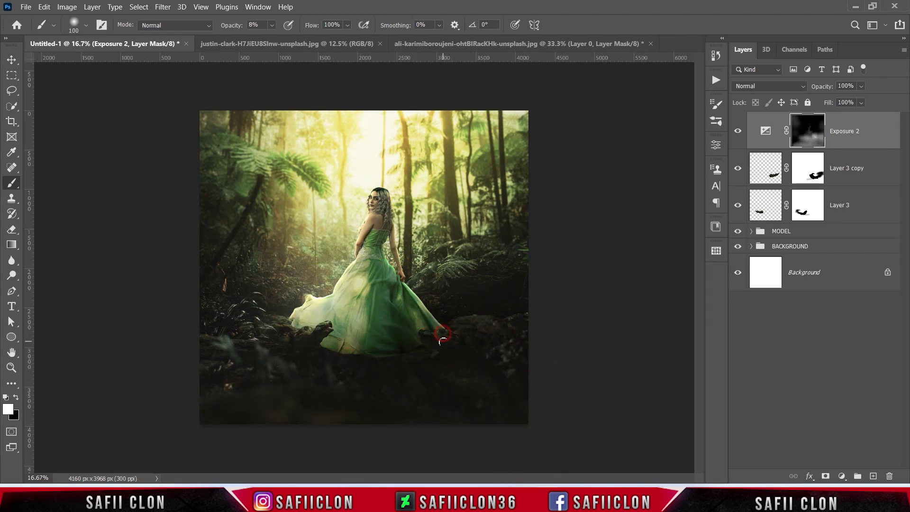
key("bracketright")
key("bracketright")
key("bracketright")
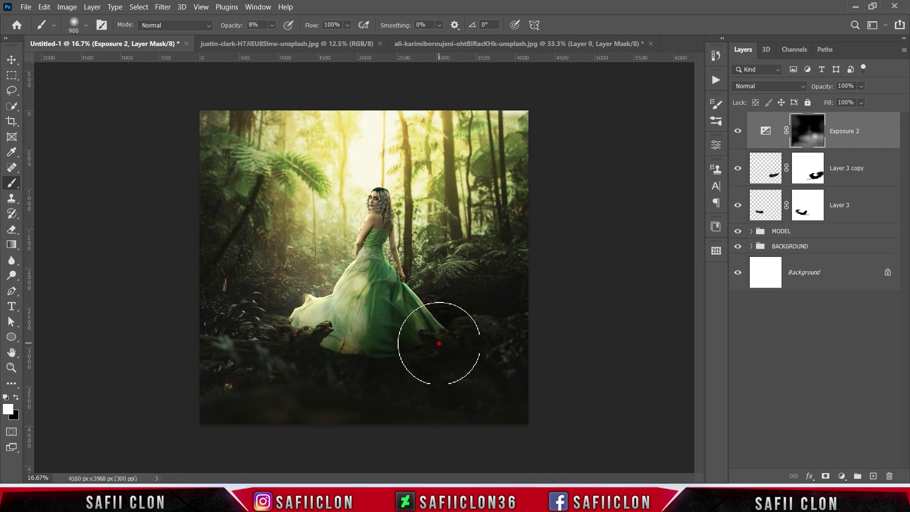
mouse_move(430, 354)
left_mouse_down()
mouse_move(285, 372)
mouse_move(554, 341)
left_mouse_up()
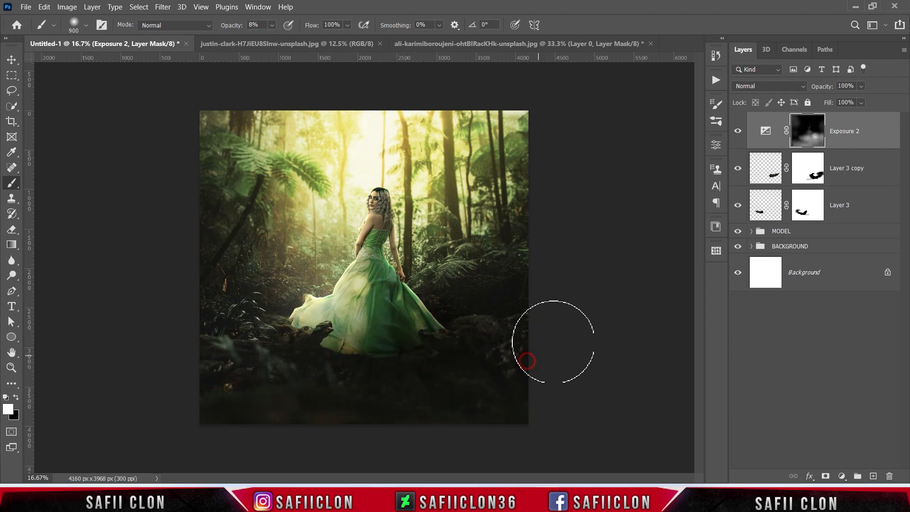
left_click(738, 136)
left_click(738, 136)
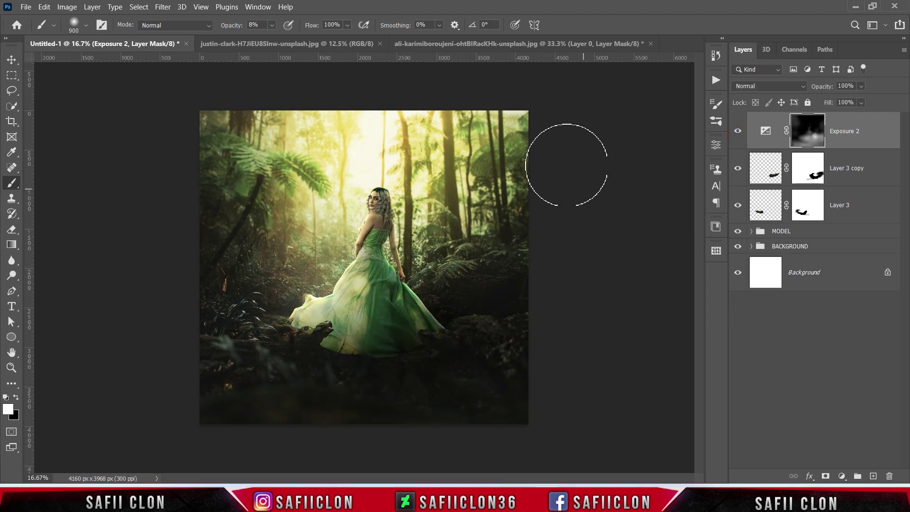
left_click(25, 8)
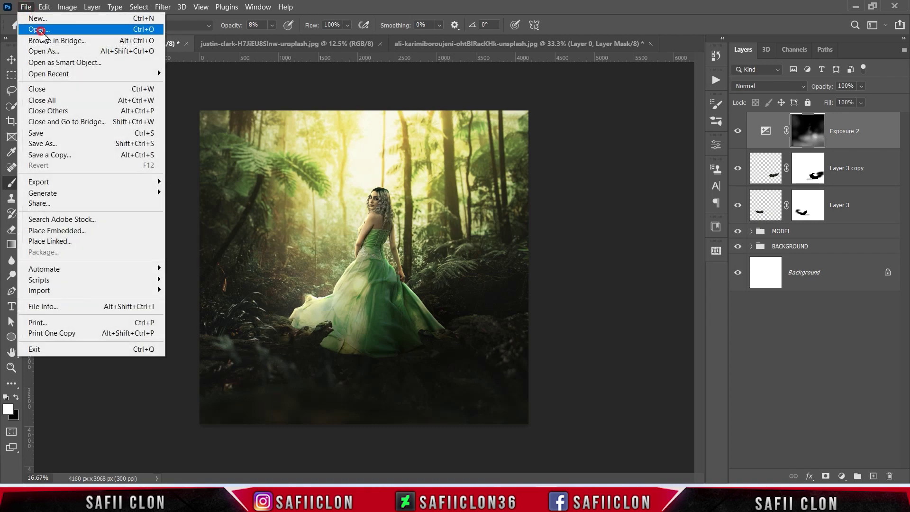
Bring the bokeh photo into Untitled-1 as Layer 7 and blend it with Color Dodge.
left_click(45, 27)
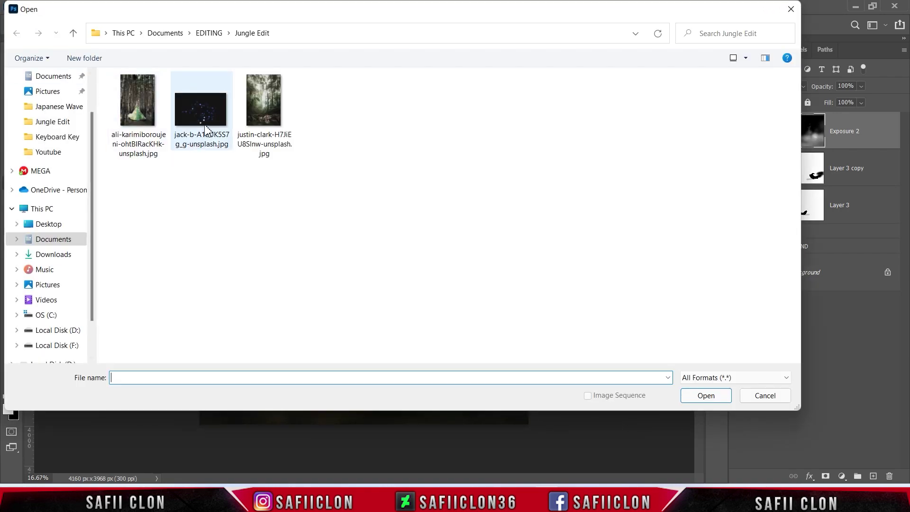
left_click(206, 131)
left_click(705, 396)
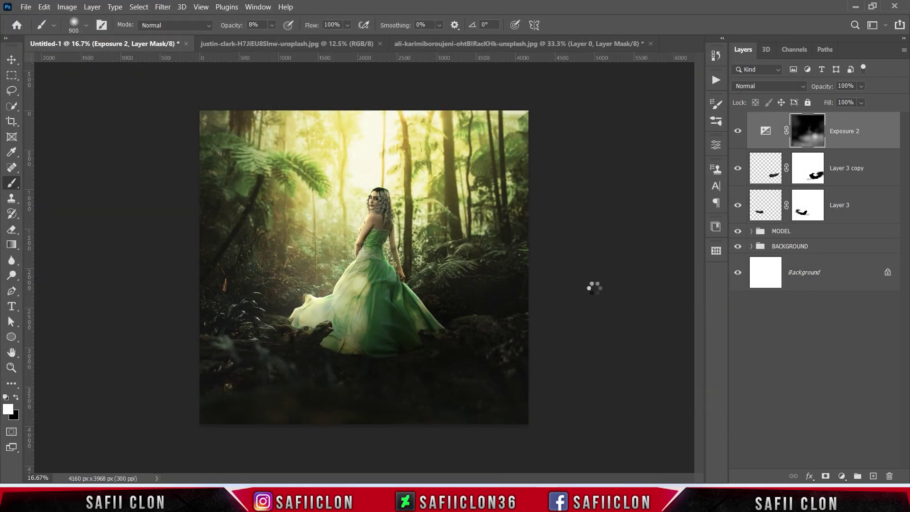
mouse_move(832, 128)
left_mouse_down()
mouse_move(113, 44)
mouse_move(424, 237)
left_mouse_up()
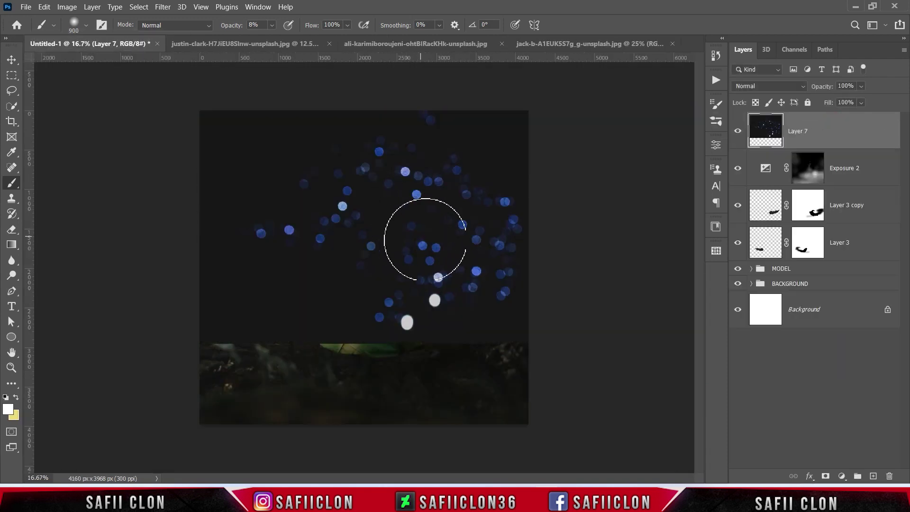
left_click(763, 88)
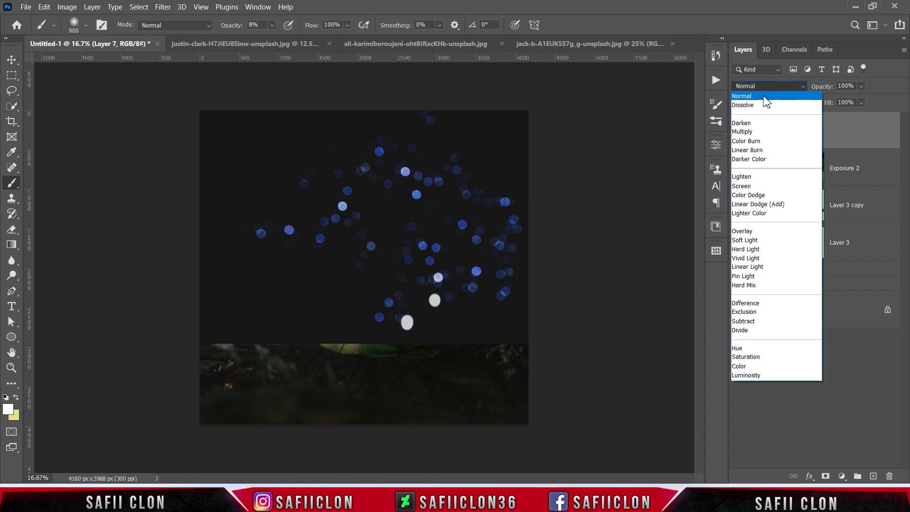
left_click(748, 195)
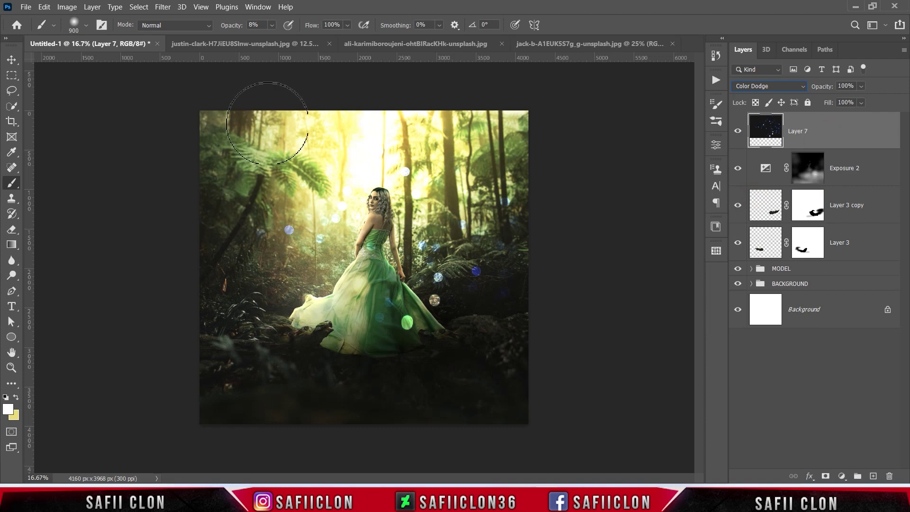
left_click(159, 10)
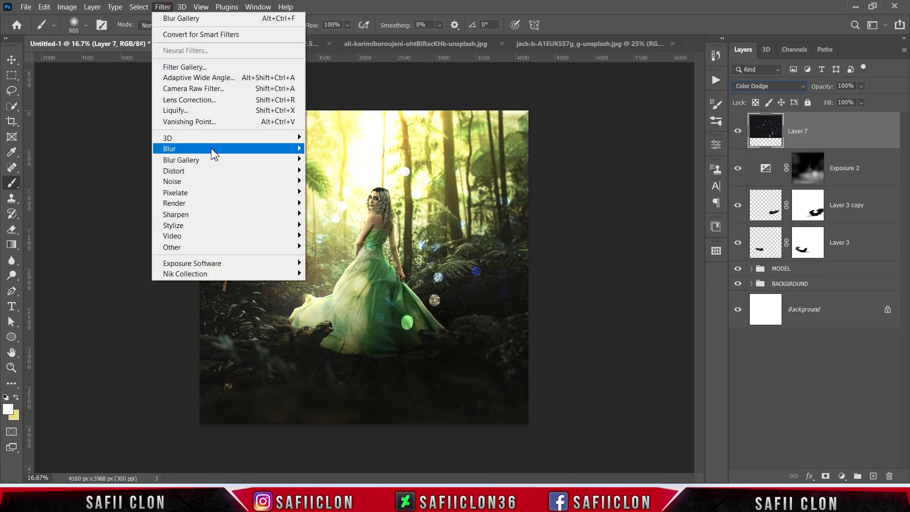
mouse_move(169, 148)
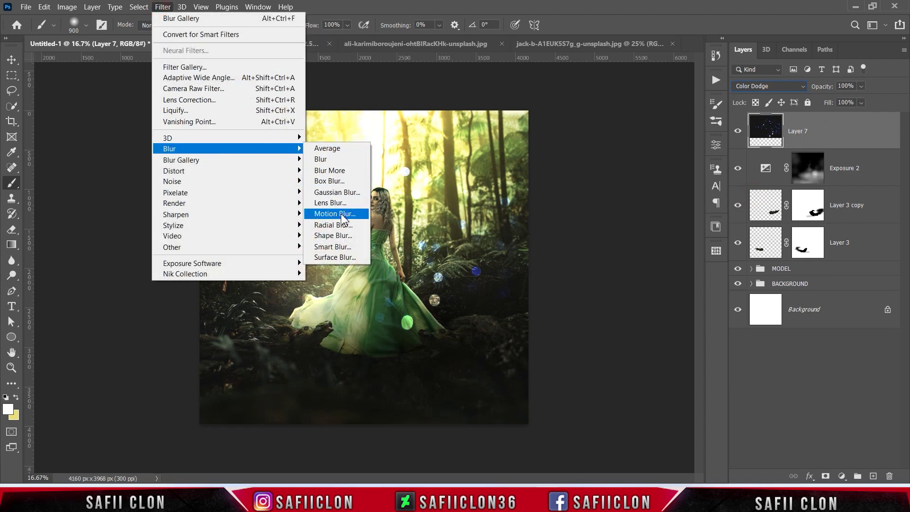
Apply a Motion Blur with angle 0 and distance 180 to the bokeh Layer 7.
left_click(343, 218)
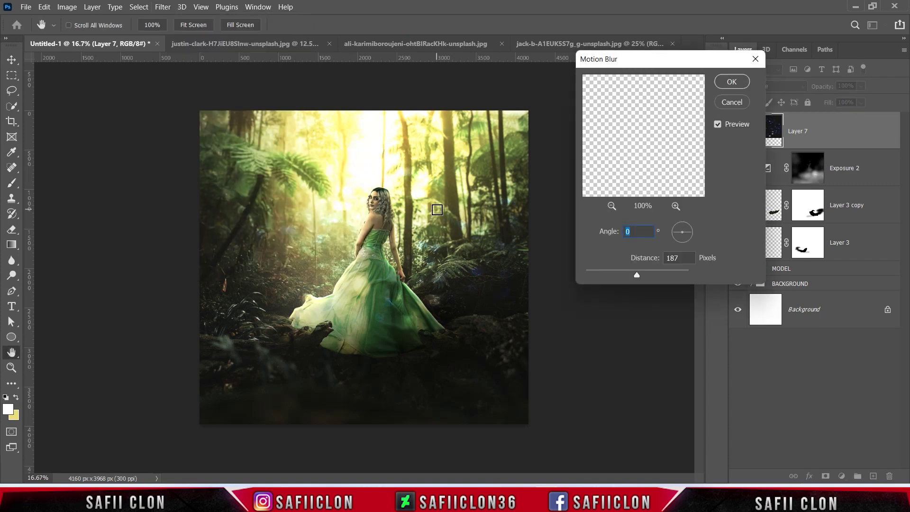
left_click(625, 235)
left_click_drag(637, 278, 638, 278)
left_click_drag(636, 273, 638, 272)
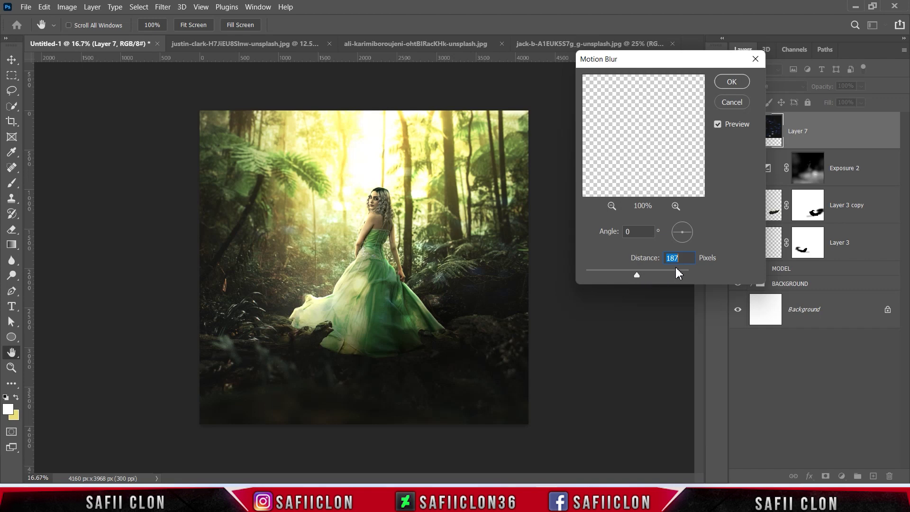
left_click(732, 82)
key("b")
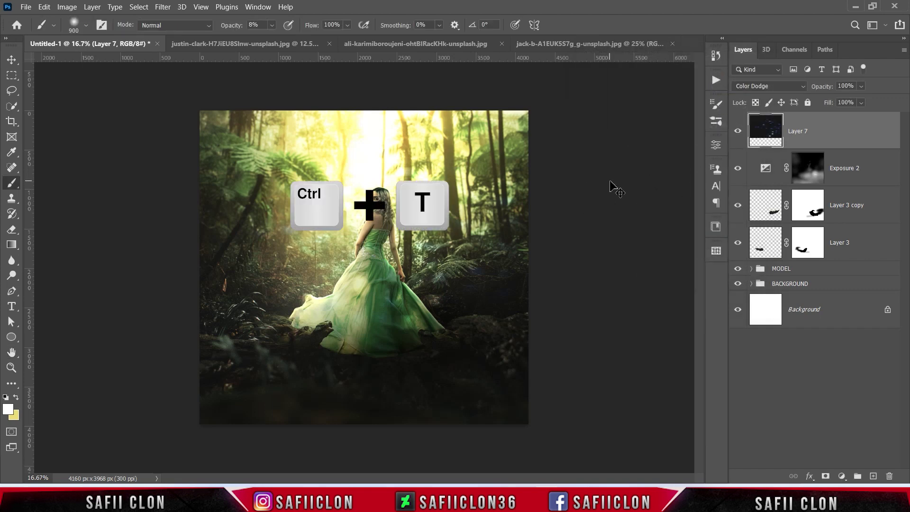
Scale the bokeh layer to about 185%, reposition it over the scene, and commit.
key("ctrl+t")
left_click_drag(473, 222, 444, 290)
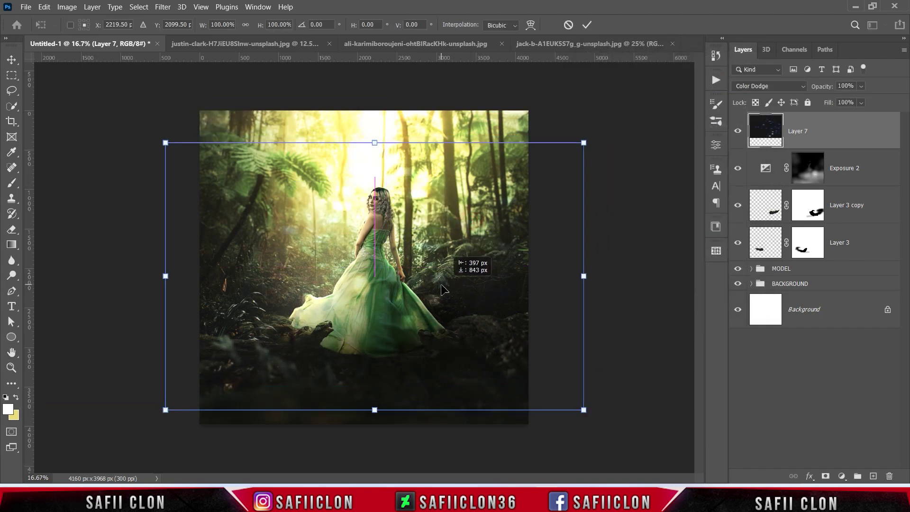
left_click_drag(583, 142, 656, 85)
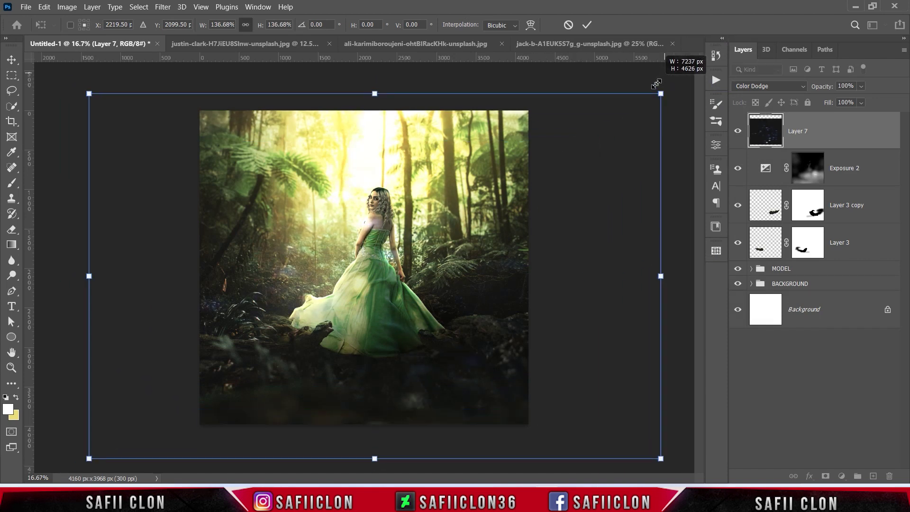
left_click_drag(447, 272, 449, 278)
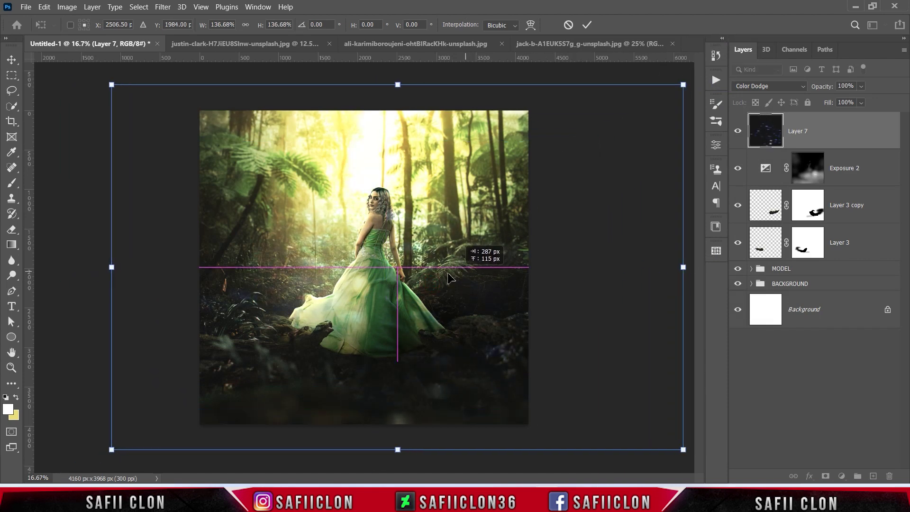
left_click_drag(449, 277, 468, 262)
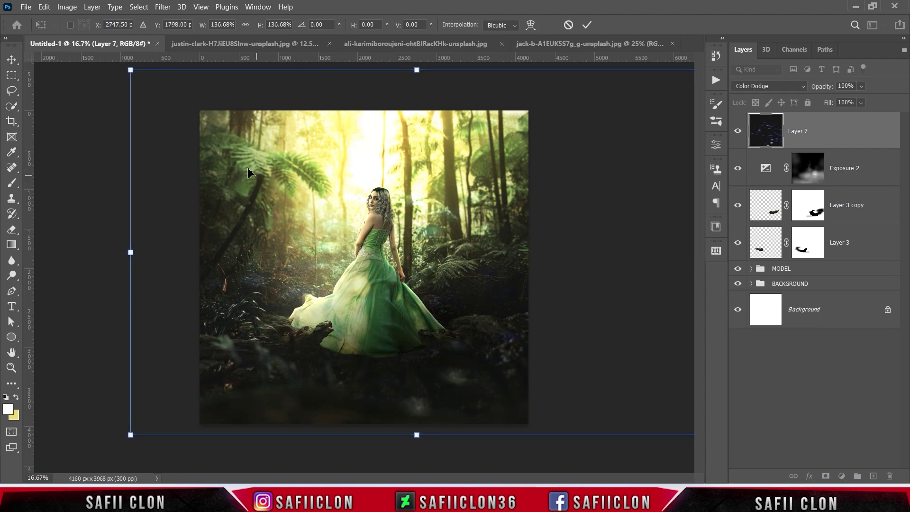
left_click_drag(130, 69, 30, 6)
left_click_drag(391, 277, 406, 280)
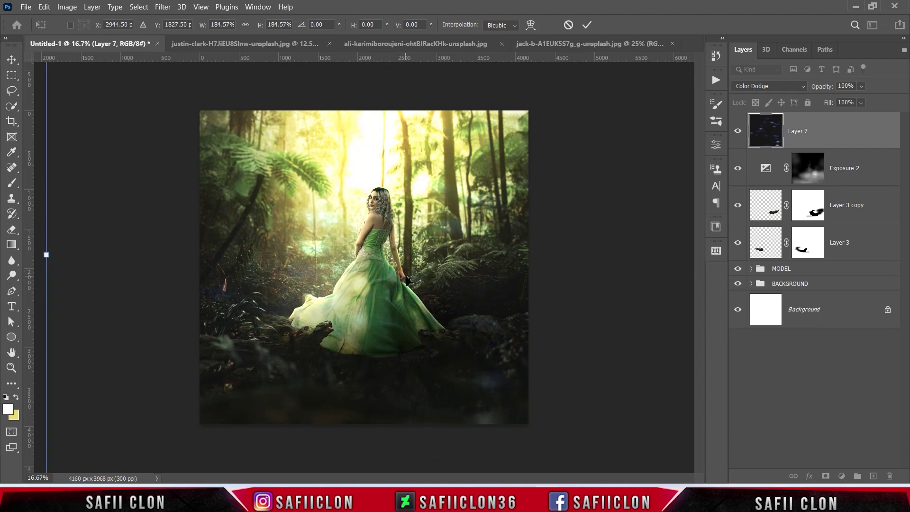
left_click(586, 24)
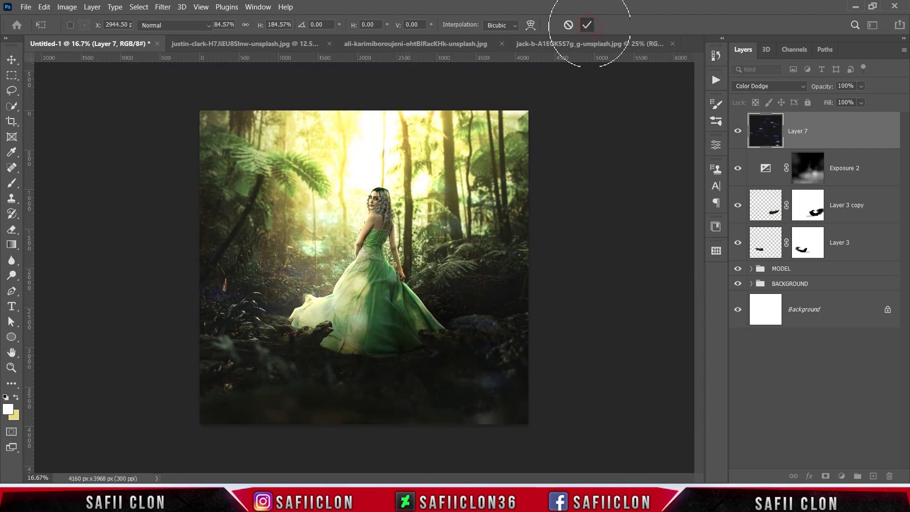
key("b")
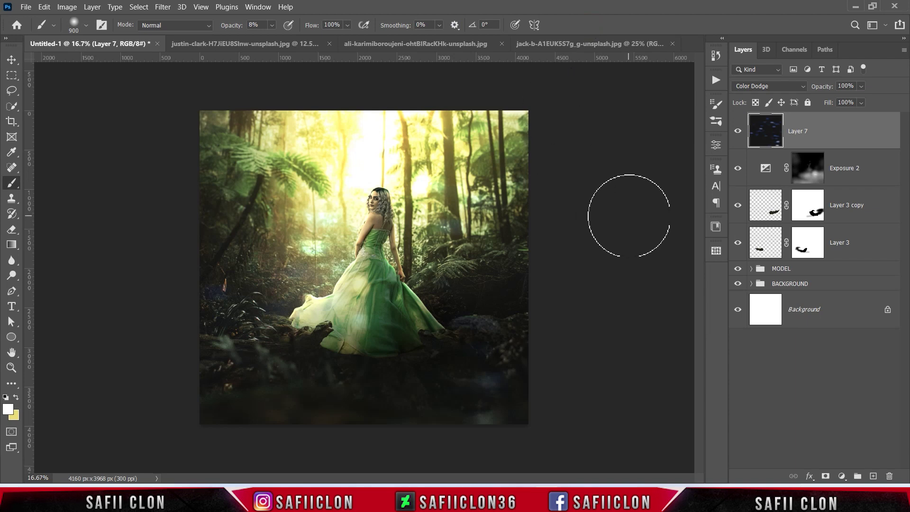
Compare with Layer 7 toggled, then add a Gradient Map starting from the black-to-white preset.
left_click(738, 133)
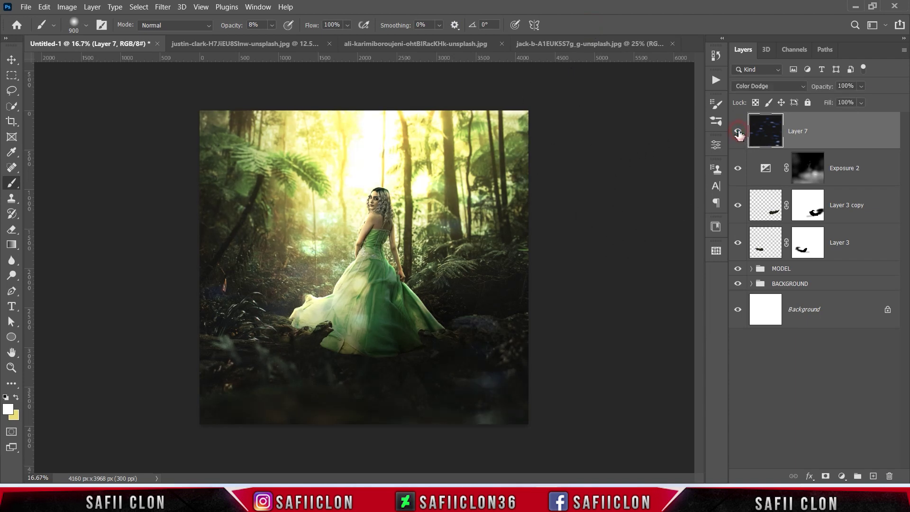
left_click(738, 134)
left_click(841, 476)
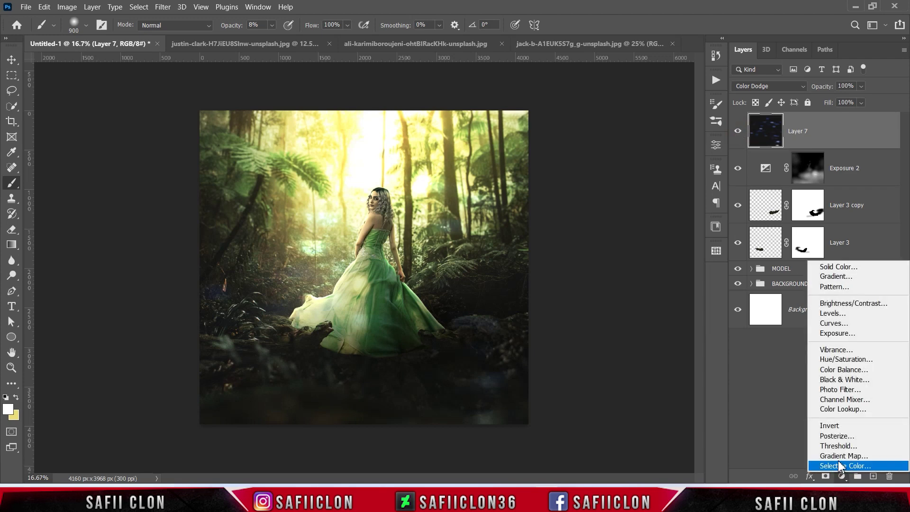
left_click(839, 456)
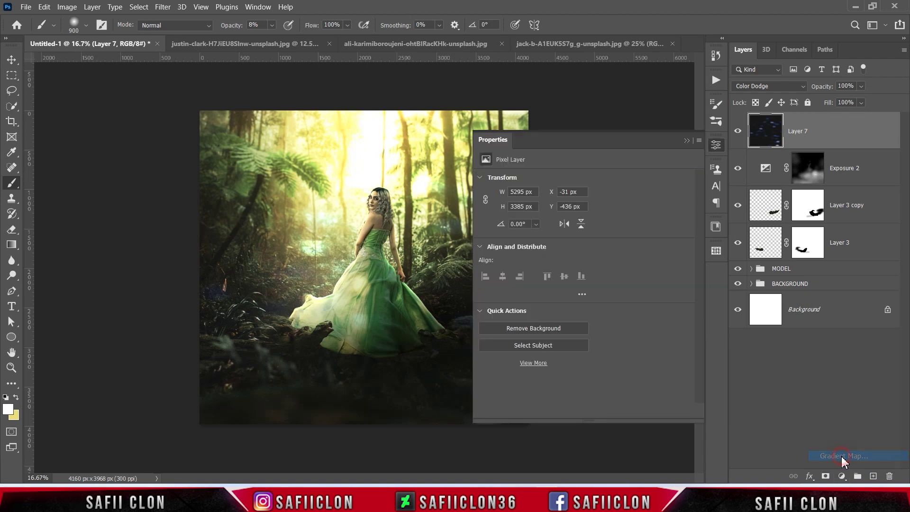
left_click(576, 183)
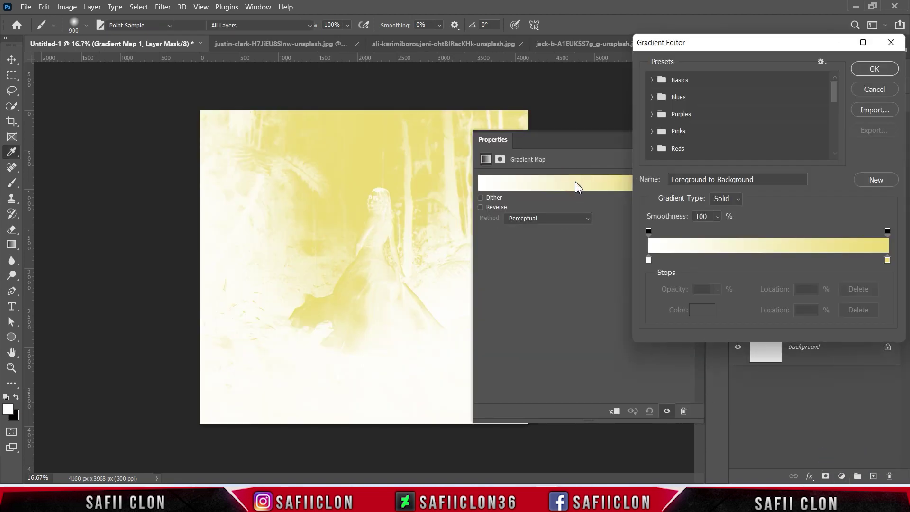
left_click(651, 80)
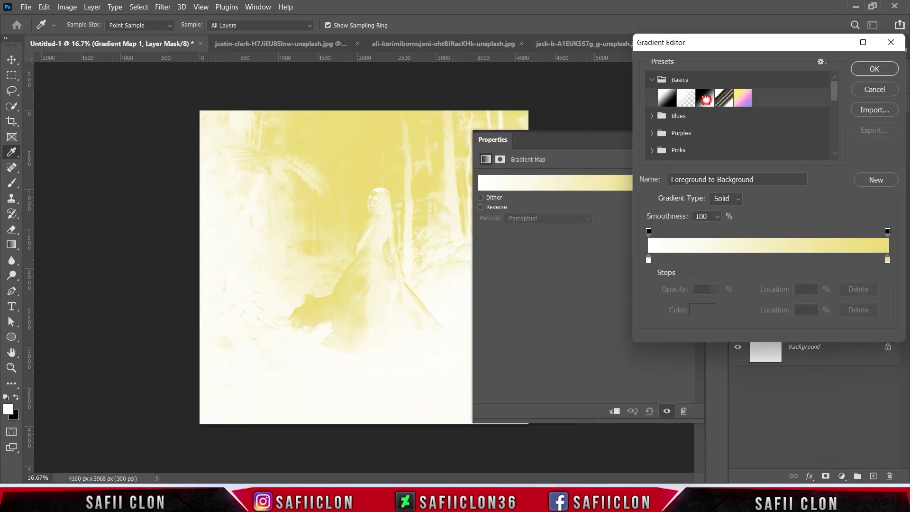
left_click(704, 100)
Set the gradient stops to teal 067a7b and pale yellow eade78 and accept it.
left_click(648, 260)
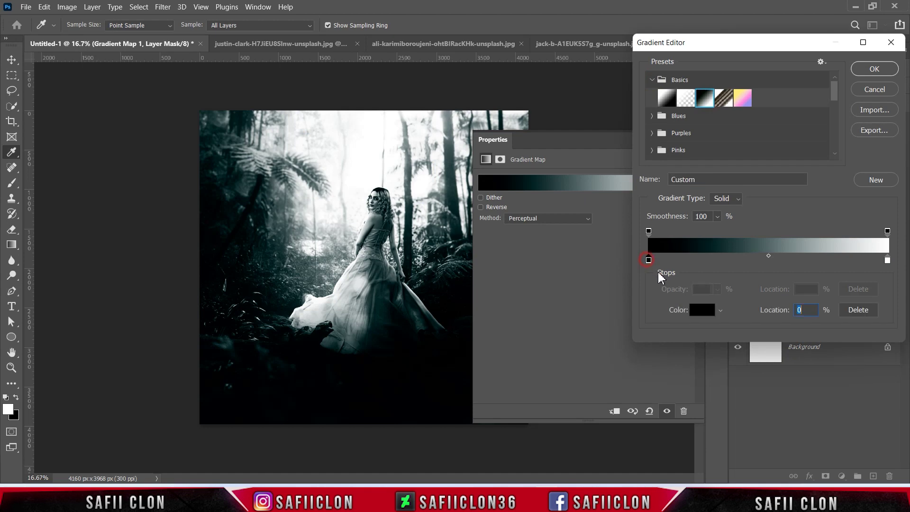
left_click(701, 311)
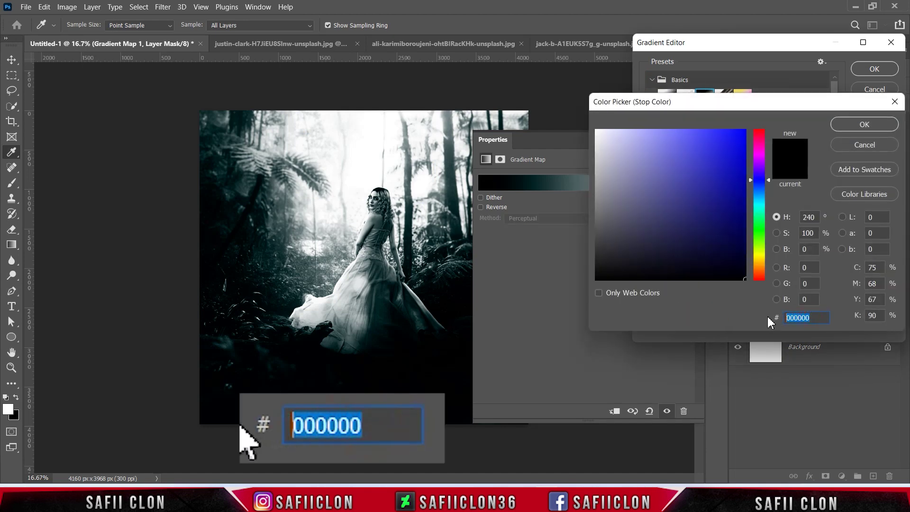
type("06")
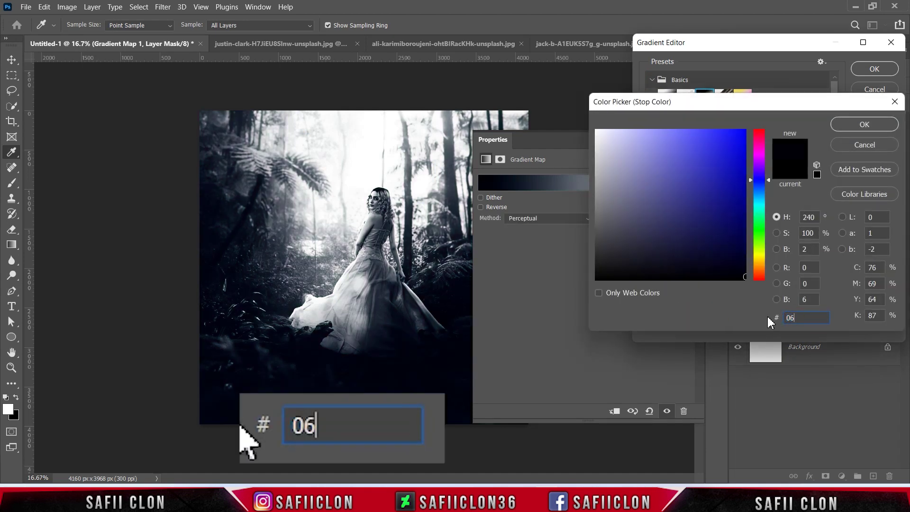
type("7a7b")
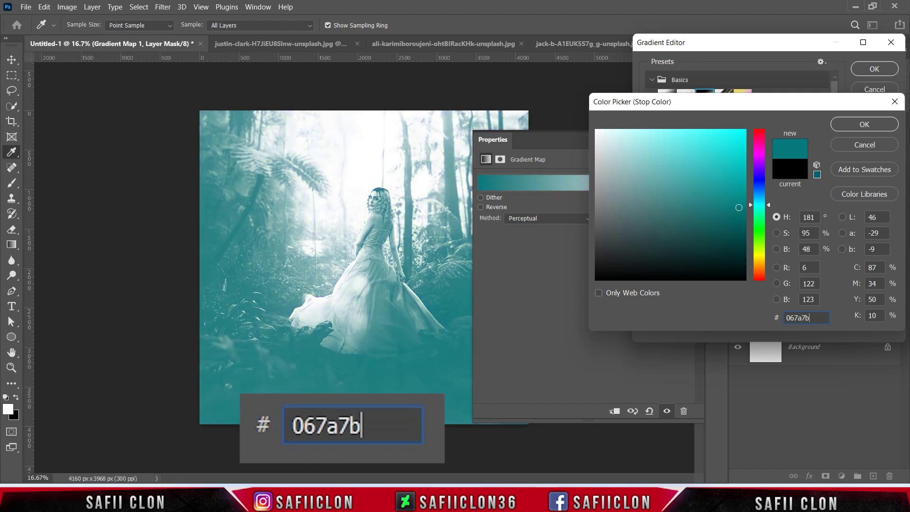
left_click(849, 128)
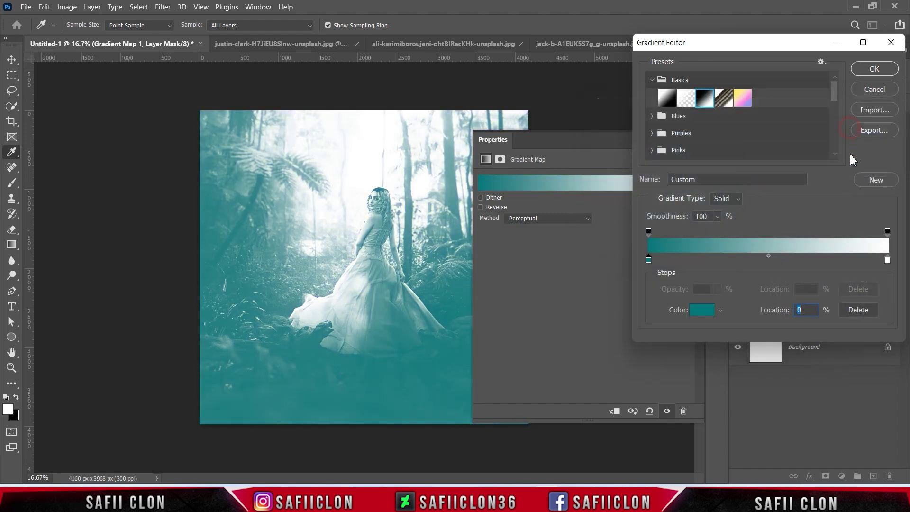
left_click(887, 260)
left_click(709, 314)
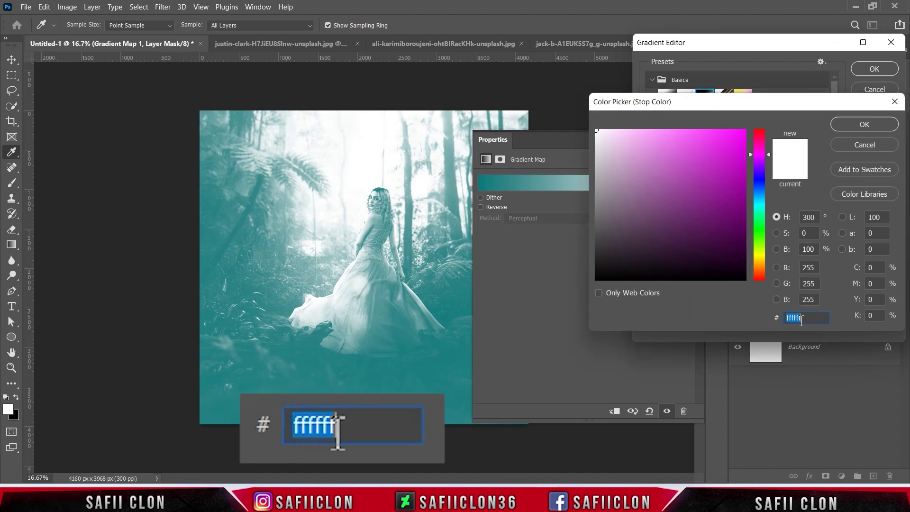
type("e")
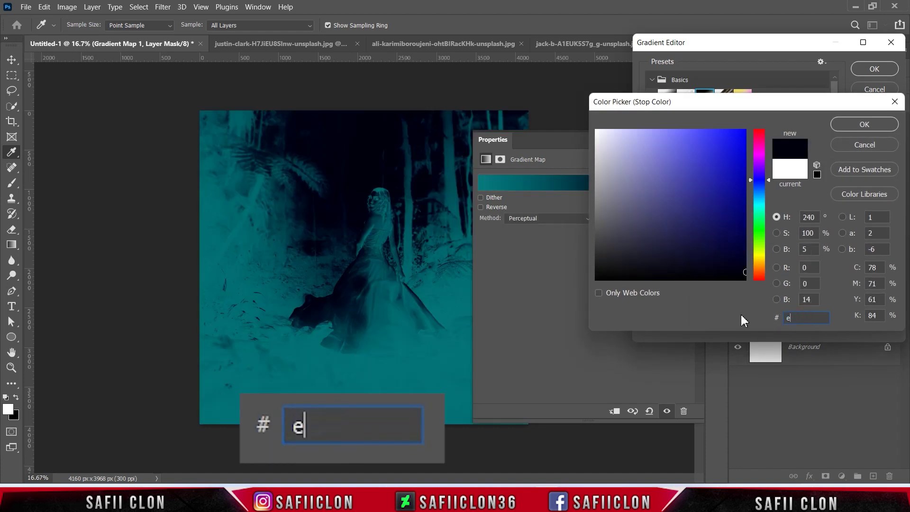
type("ade")
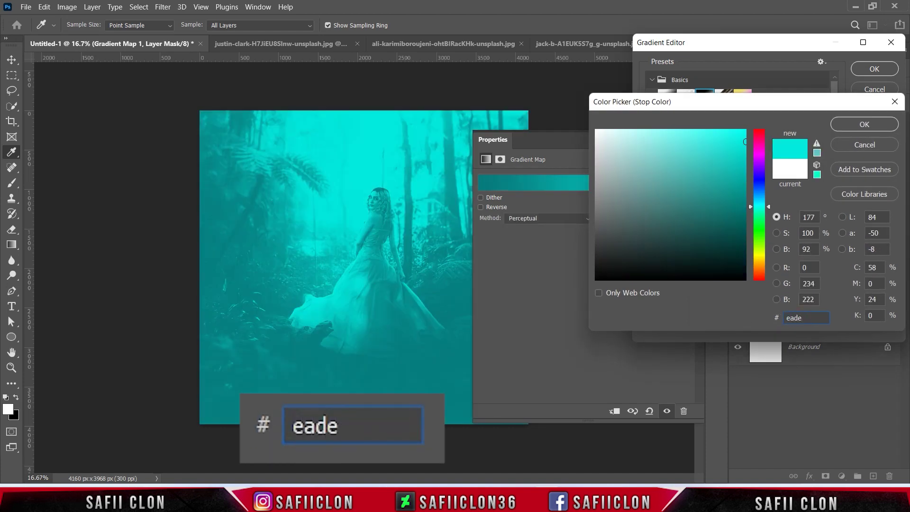
type("78")
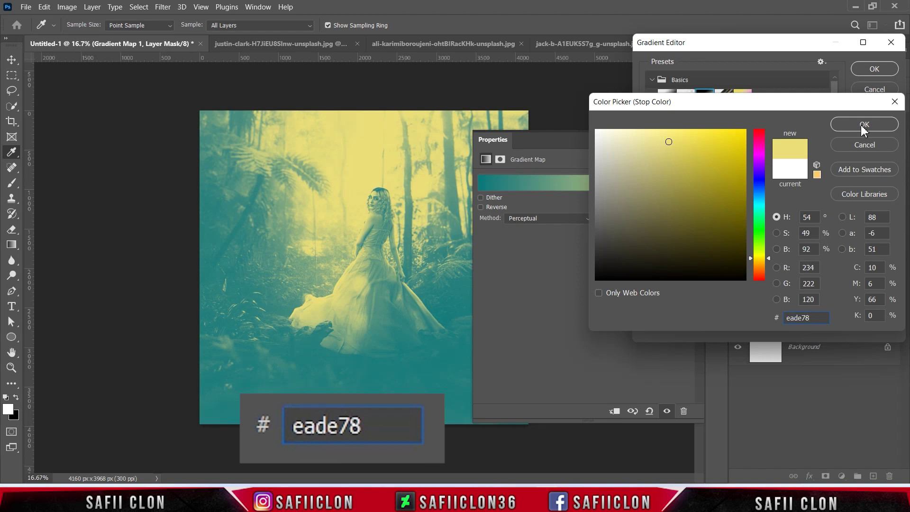
left_click(863, 124)
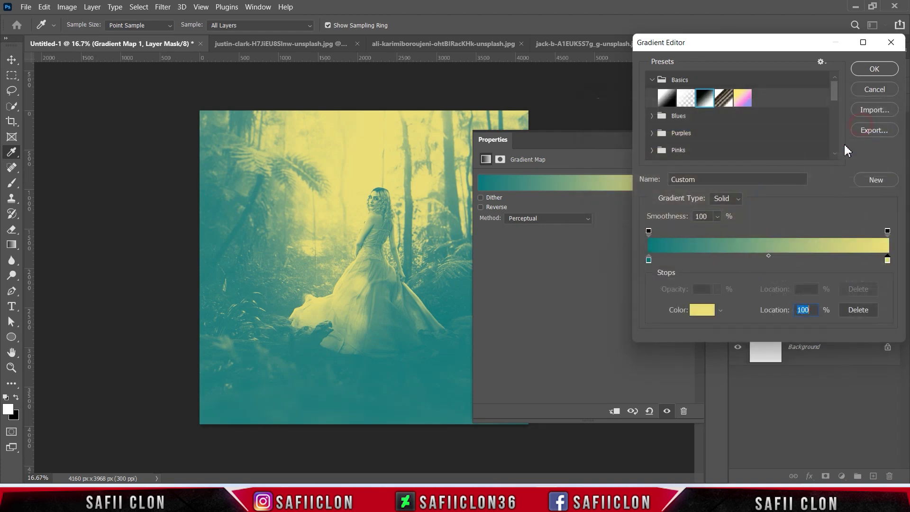
left_click(874, 70)
Set Gradient Map 1's blend mode to Lighten and target the layer itself.
key("b")
left_click(690, 137)
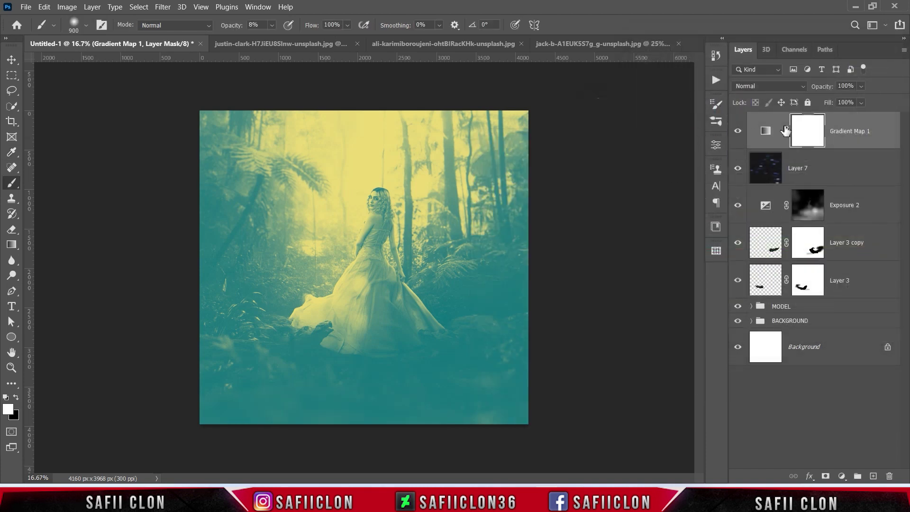
left_click(799, 86)
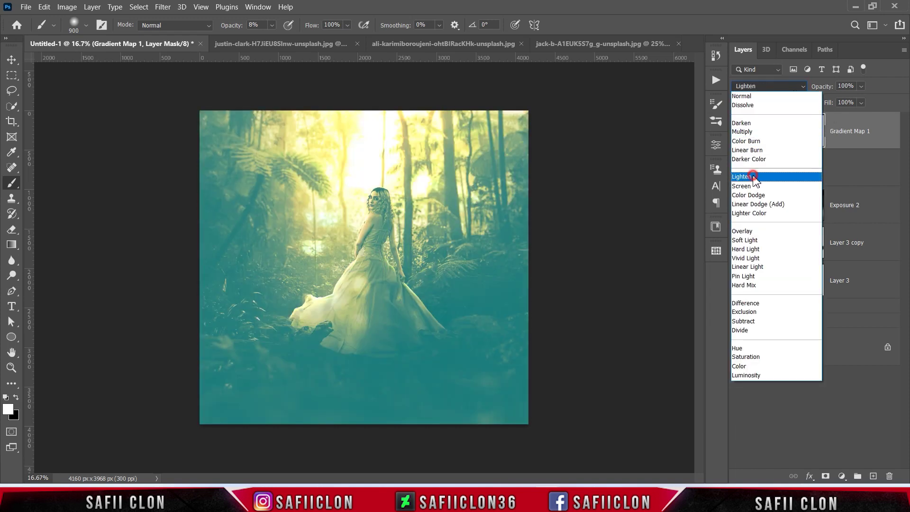
left_click(755, 178)
left_click(865, 122)
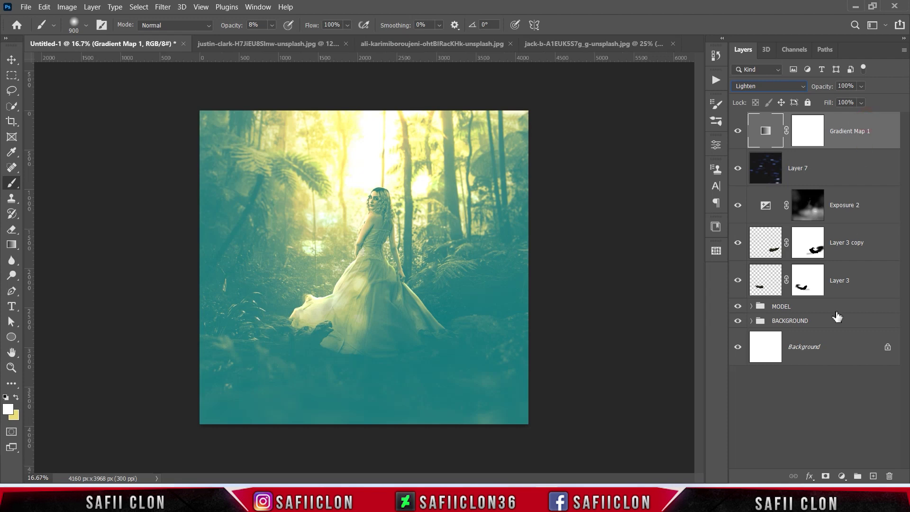
Add Levels 1 clipped to Gradient Map 1 with black input at 98, then compare it toggled.
left_click(841, 475)
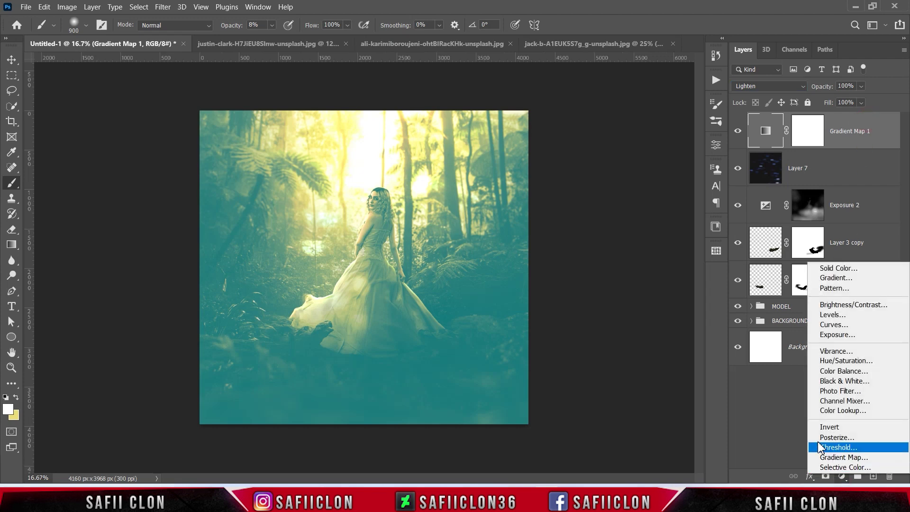
left_click(833, 314)
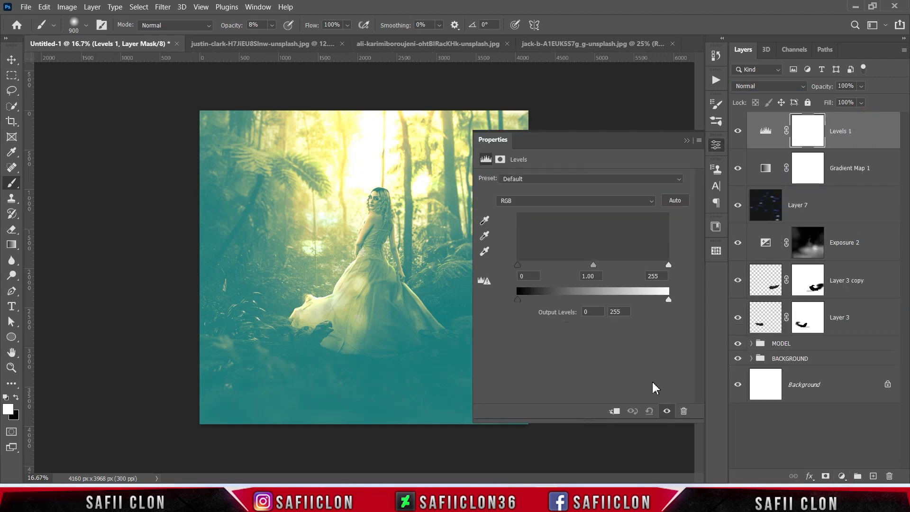
left_click(613, 412)
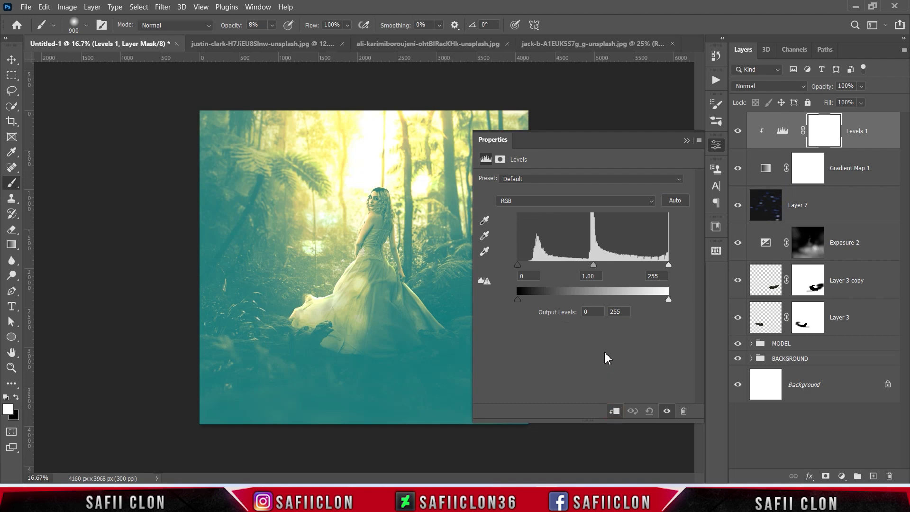
left_click_drag(519, 266, 572, 270)
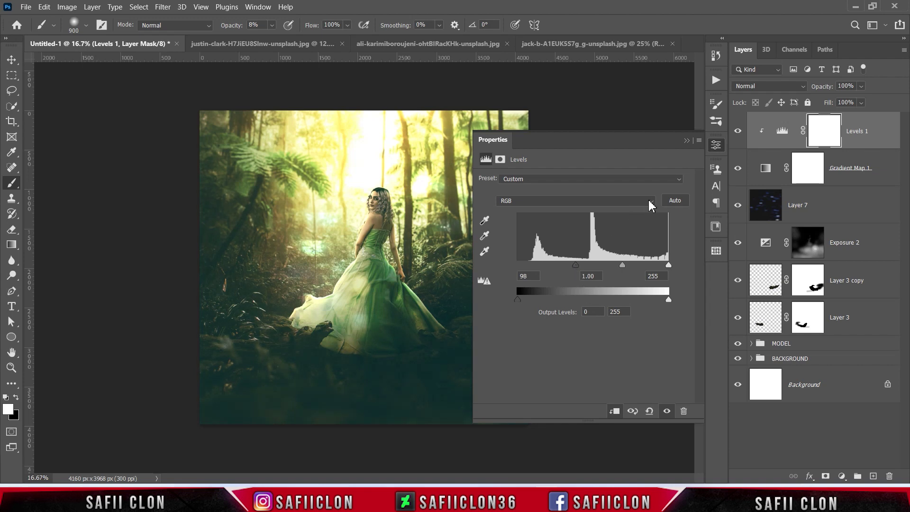
left_click(686, 140)
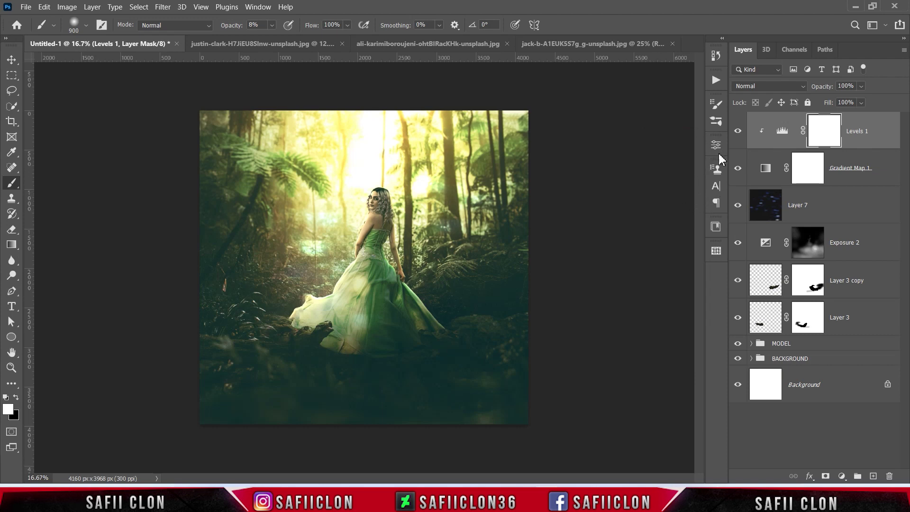
left_click(739, 133)
left_click(739, 133)
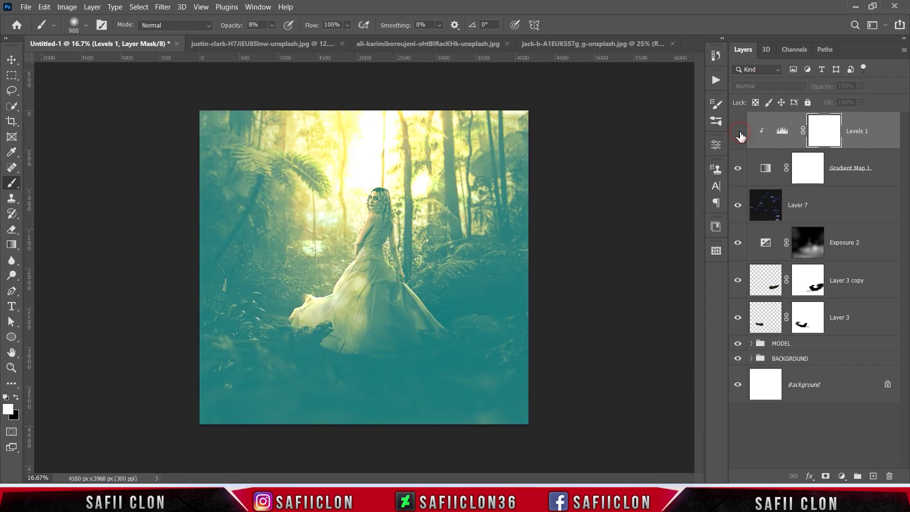
left_click(738, 132)
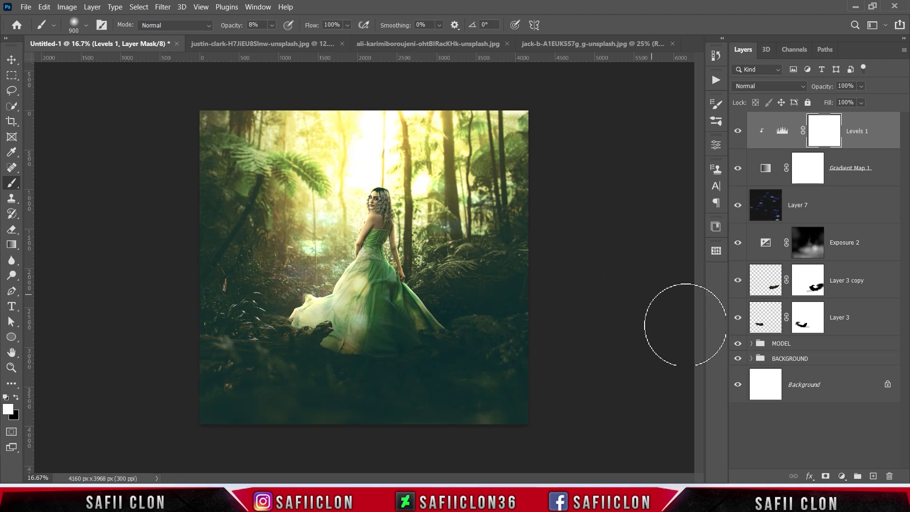
left_click(841, 477)
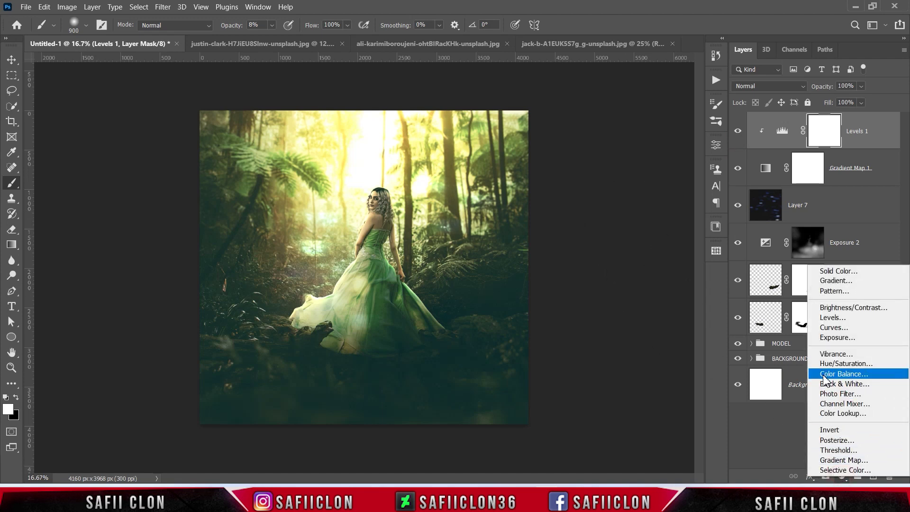
Add a Curves layer that lifts red shadows slightly and lowers red highlight output to 223, then compare.
left_click(832, 329)
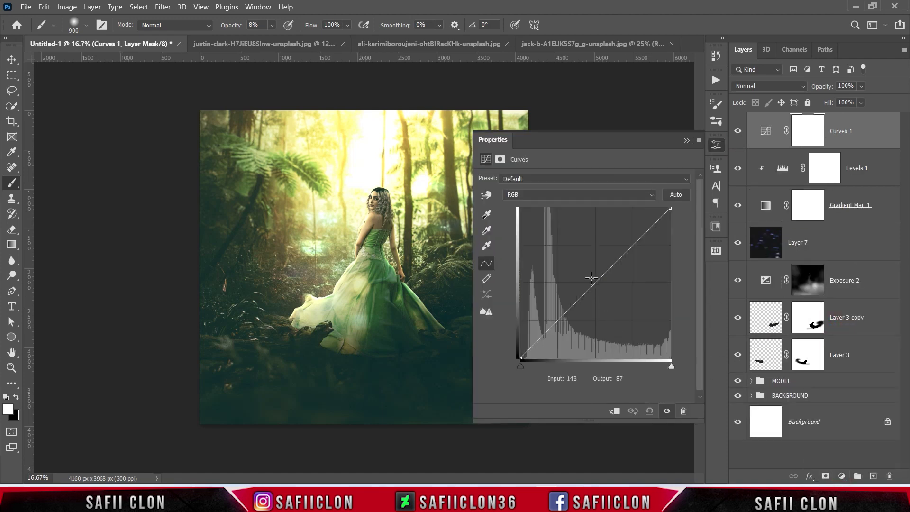
left_click(583, 194)
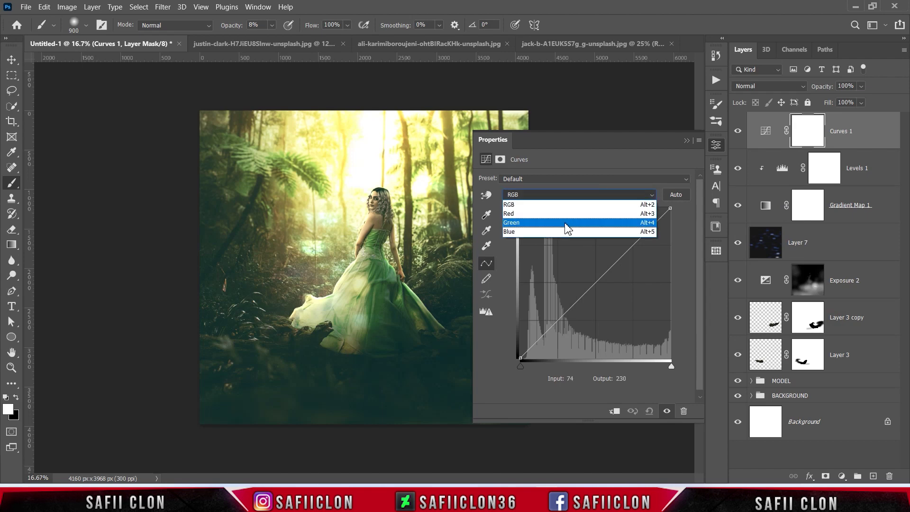
left_click(518, 213)
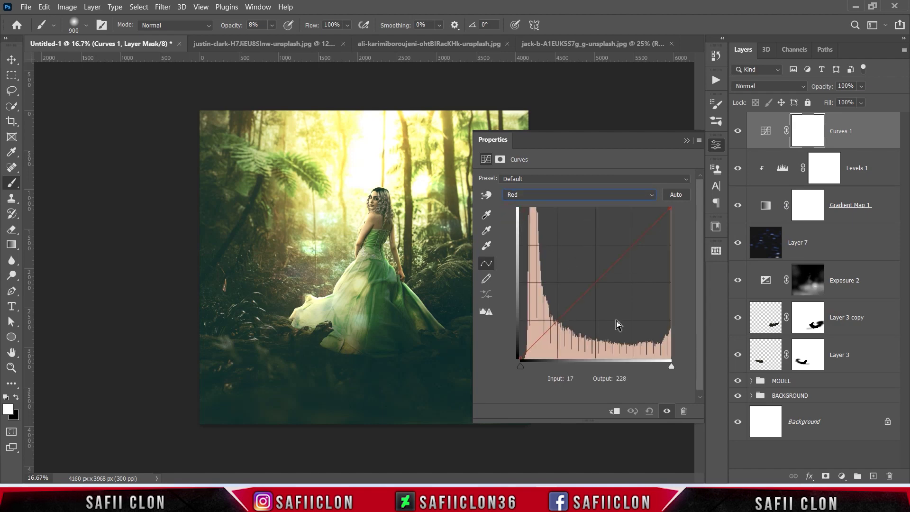
left_click_drag(519, 358, 513, 348)
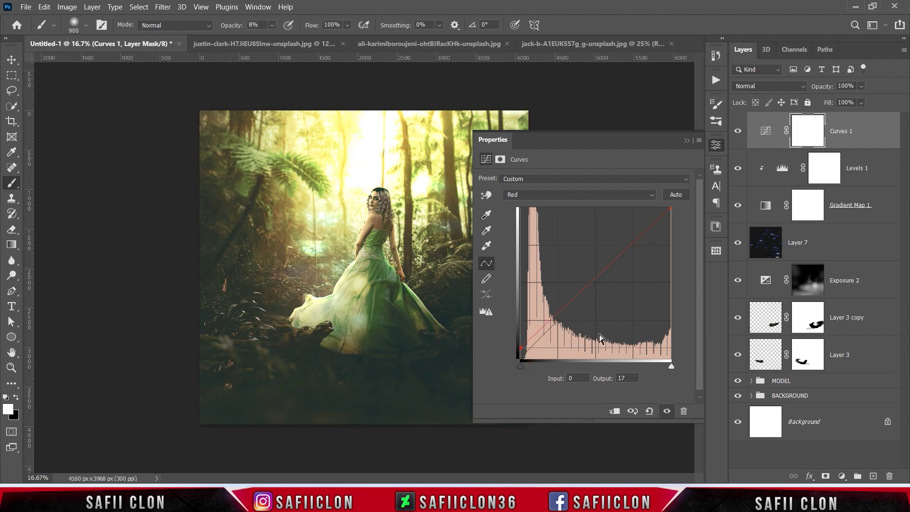
left_click(671, 208)
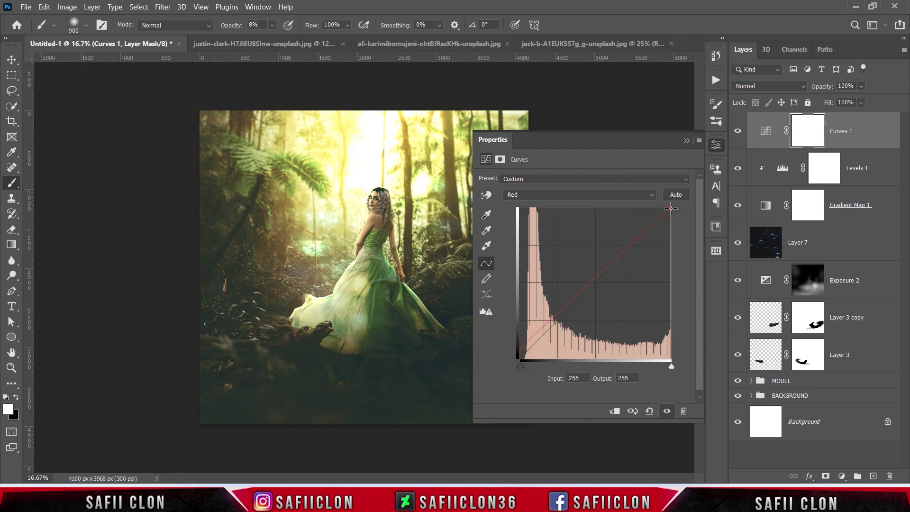
left_click_drag(670, 208, 675, 227)
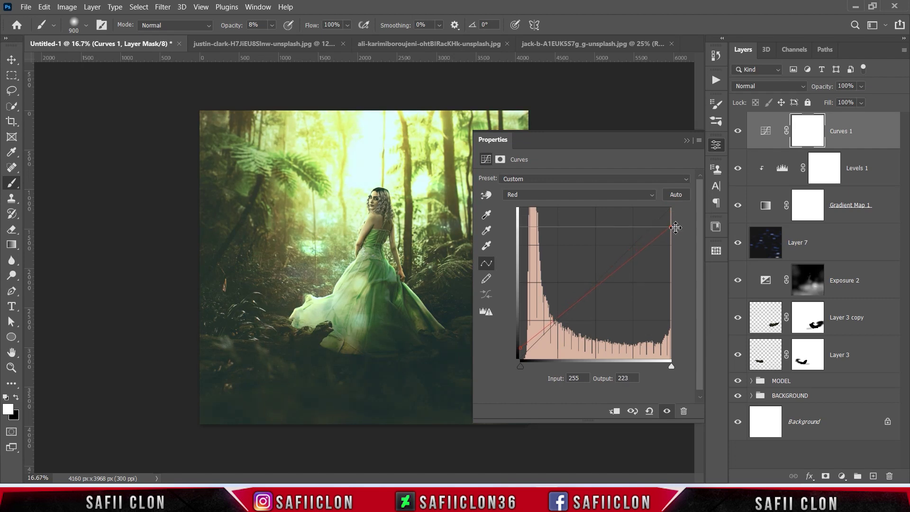
left_click(686, 140)
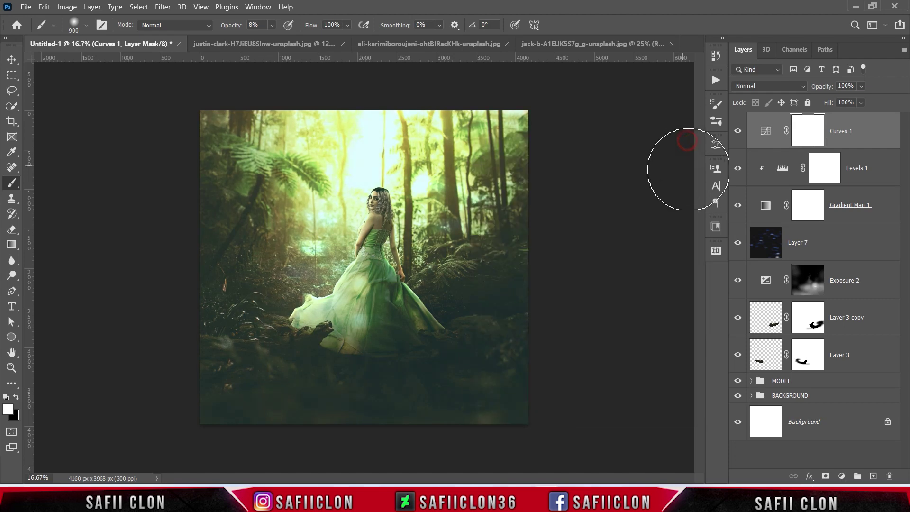
left_click(740, 135)
Add a Brightness/Contrast layer with contrast about 45 and invert its mask to black.
left_click(841, 478)
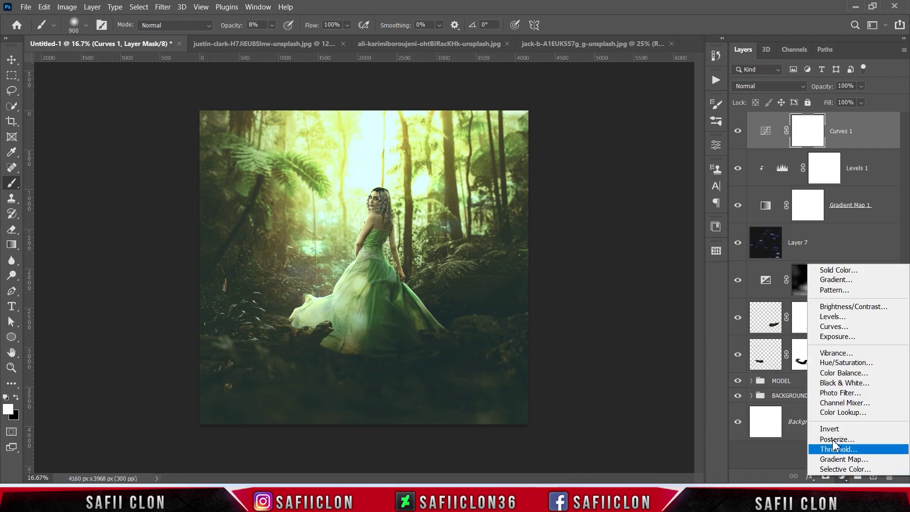
left_click(843, 307)
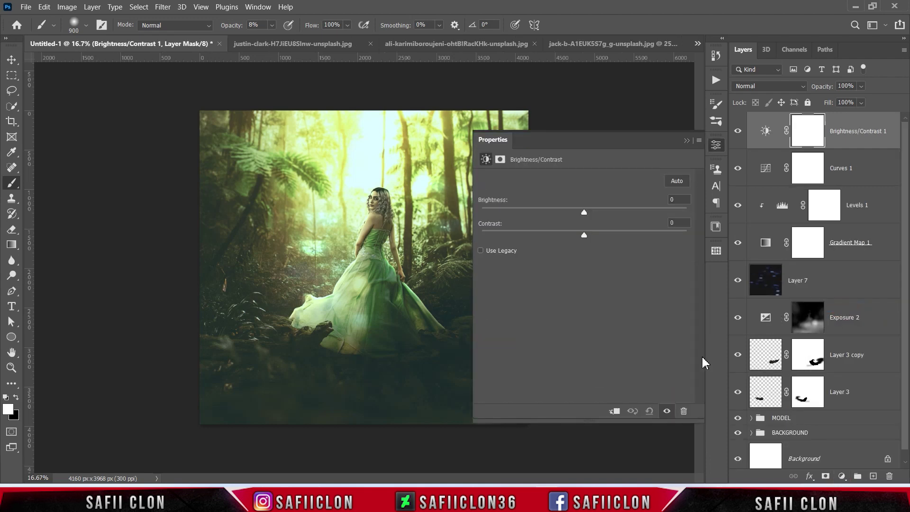
left_click(584, 212)
left_click_drag(612, 235, 629, 235)
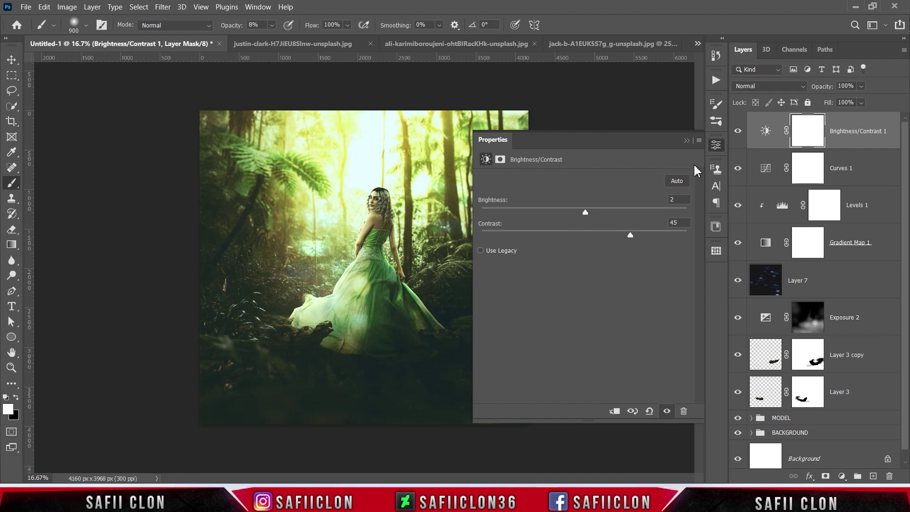
left_click(686, 140)
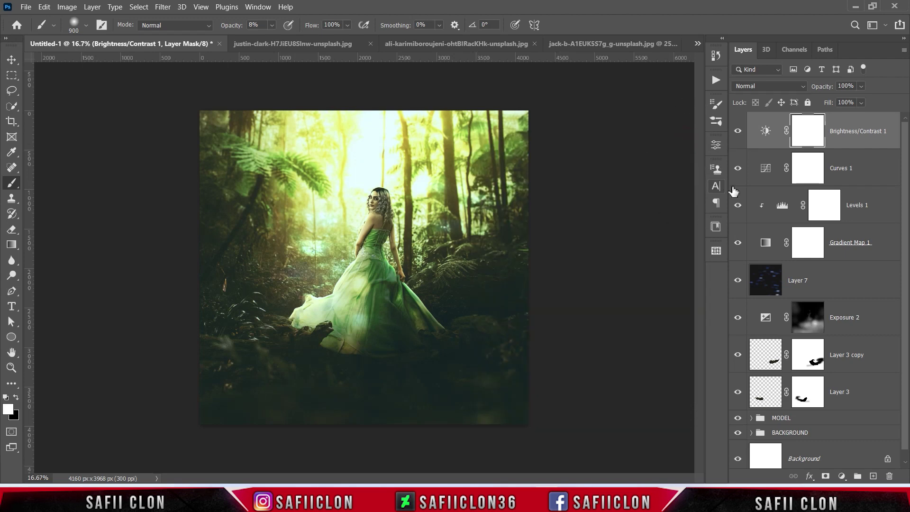
left_click(808, 128)
key("ctrl+i")
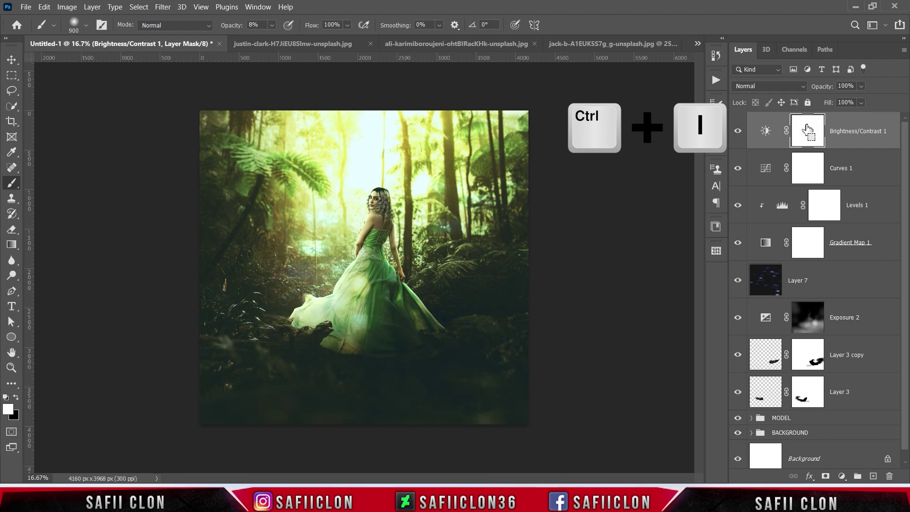
key("ctrl+i")
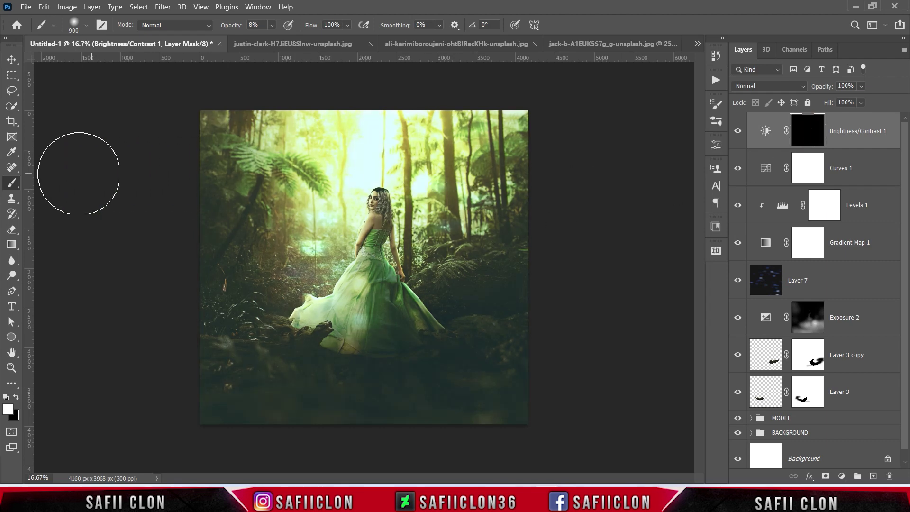
Set up a soft round brush at about 193 px and 9% opacity.
right_click(13, 182)
left_click(38, 185)
left_click(87, 25)
left_click(91, 182)
left_click_drag(134, 63, 121, 63)
left_click(87, 26)
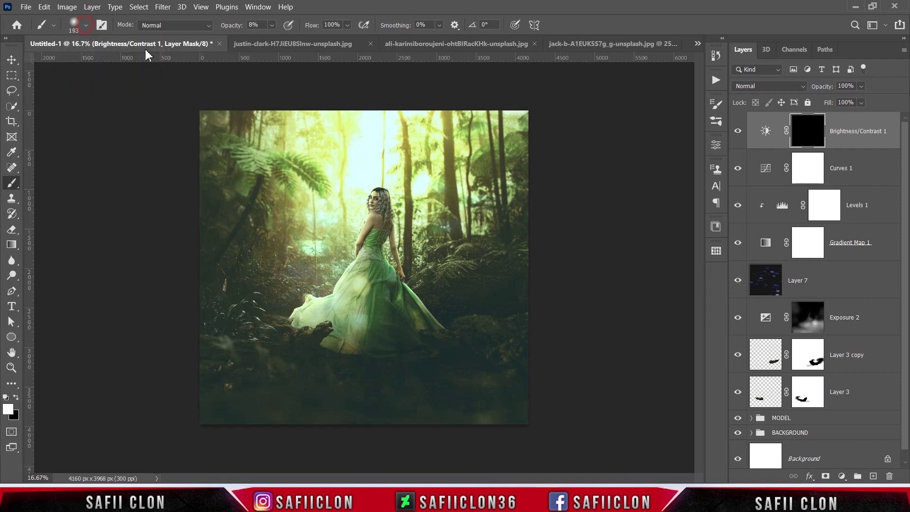
left_click(273, 26)
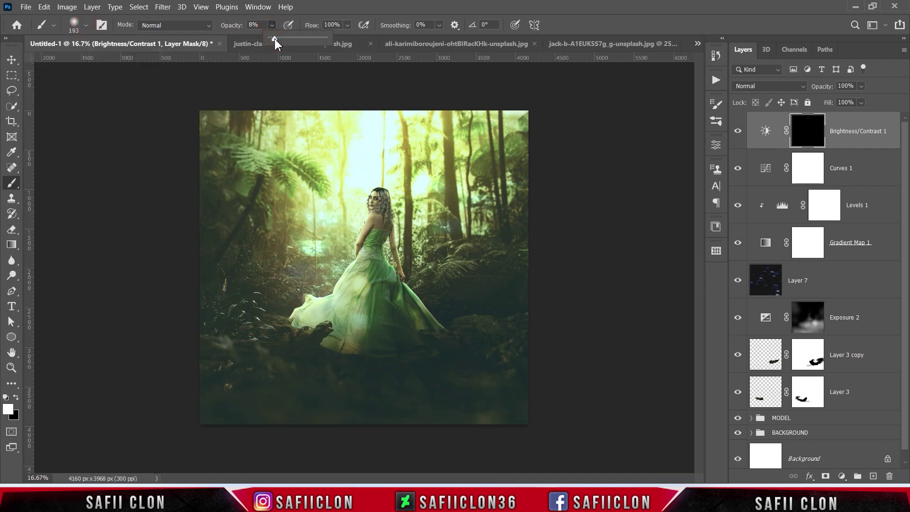
left_click(271, 25)
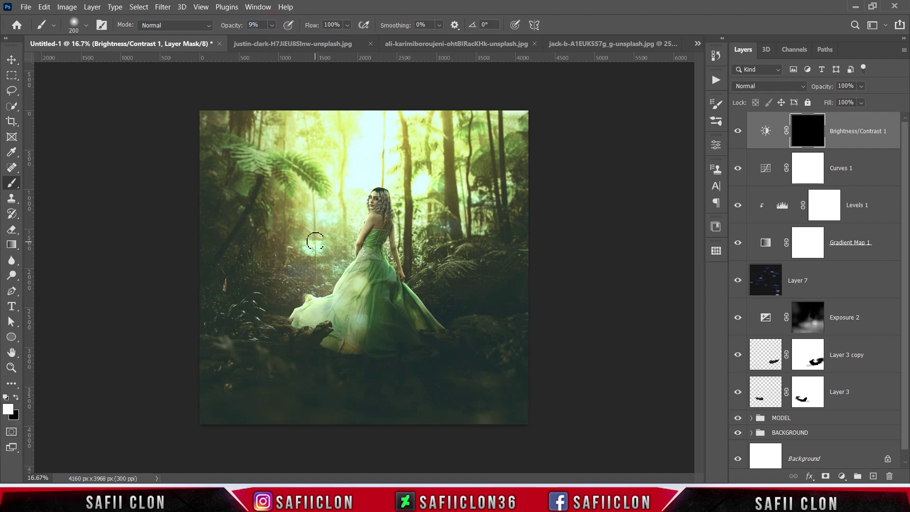
Paint white on the mask around the woman and upper forest, then toggle the layer to compare.
key("bracketright")
key("bracketright")
key("bracketright")
left_click(304, 127)
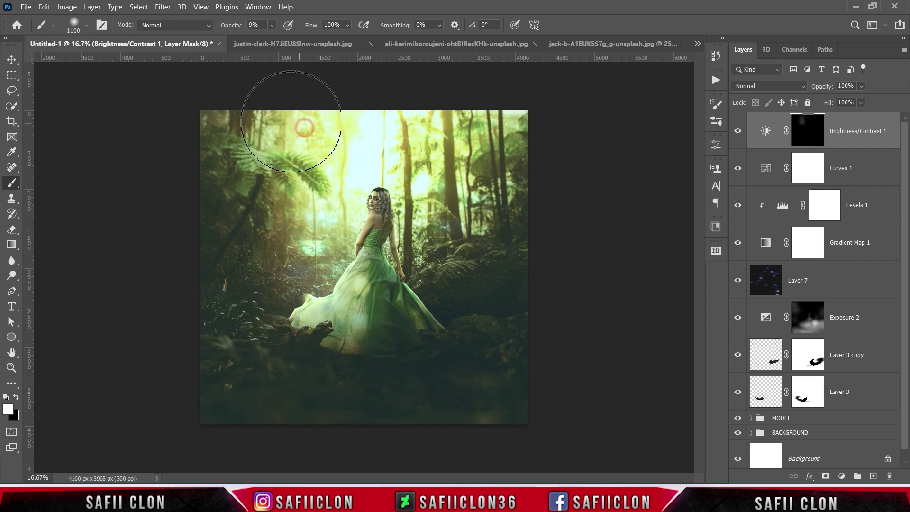
left_click_drag(304, 127, 447, 228)
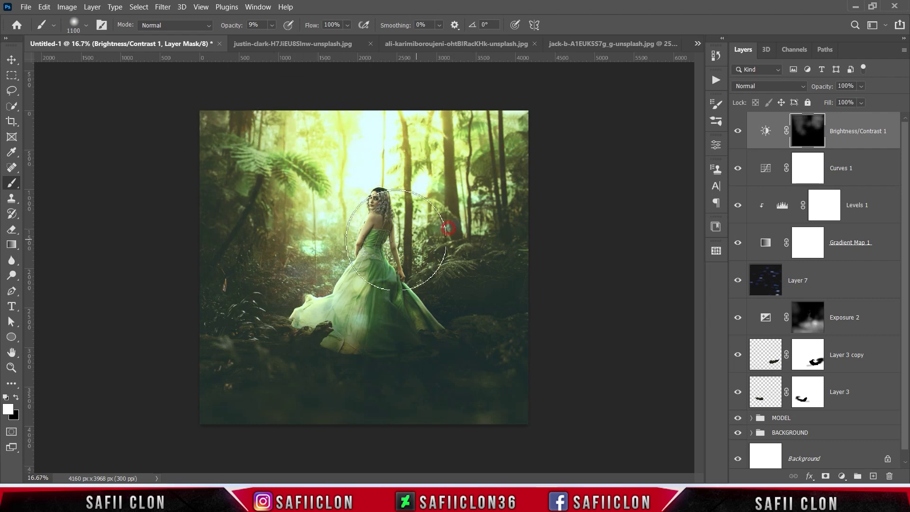
mouse_move(396, 240)
left_mouse_down()
mouse_move(394, 119)
mouse_move(527, 217)
left_mouse_up()
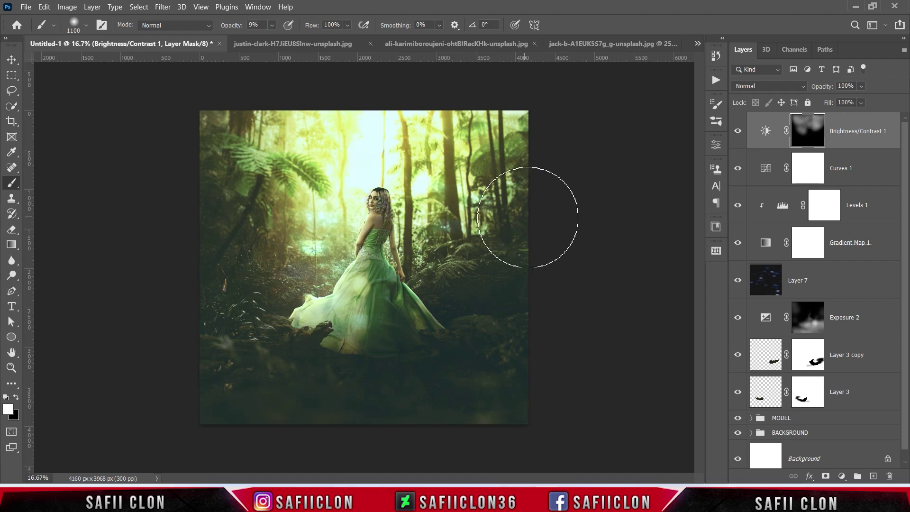
left_click(739, 132)
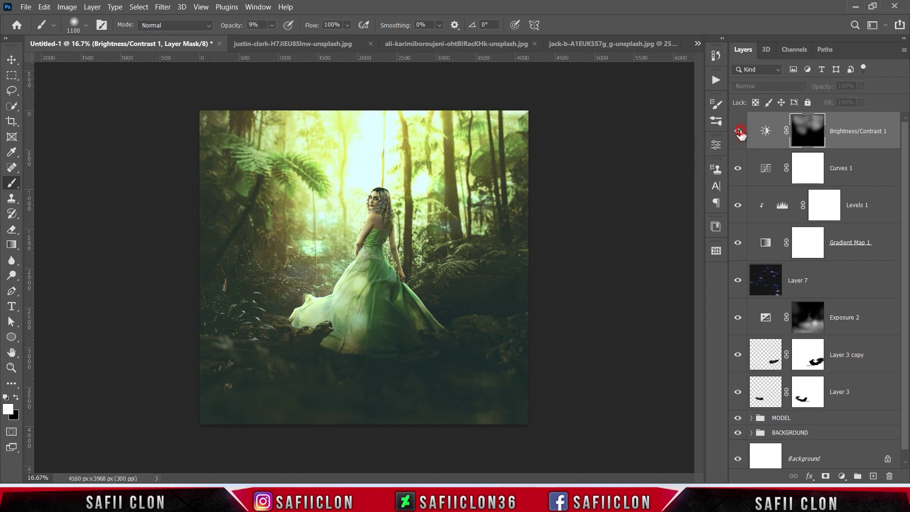
left_click(737, 132)
left_click(738, 132)
Add a Color Lookup layer using the Kodak 5205 Fuji 3510 LUT at 40% fill and compare it.
left_click(841, 476)
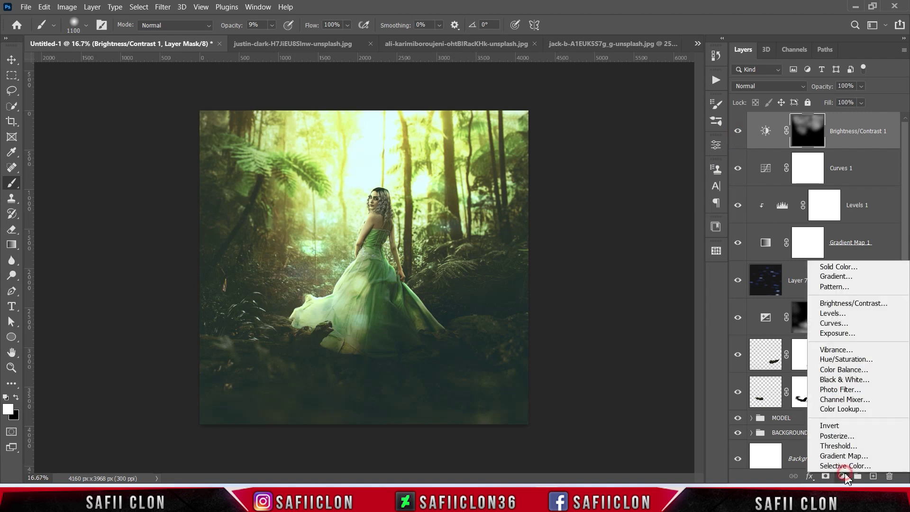
left_click(840, 408)
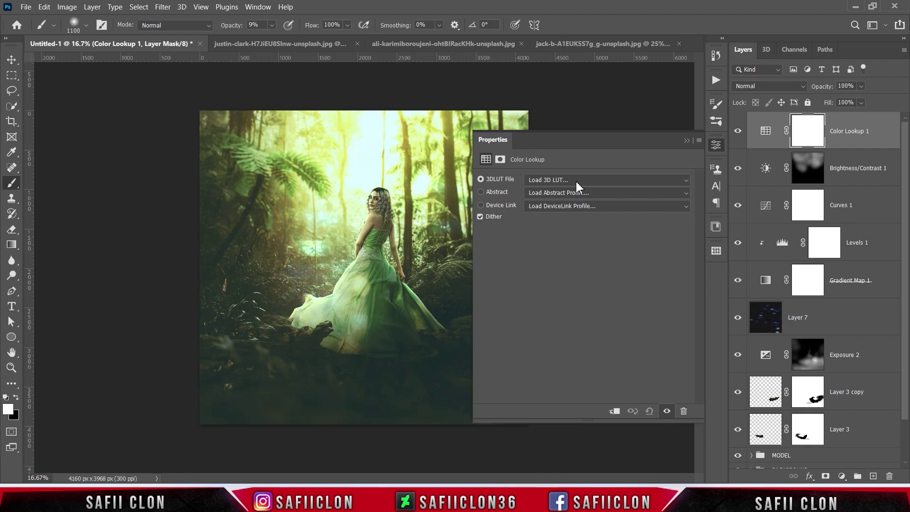
left_click(576, 181)
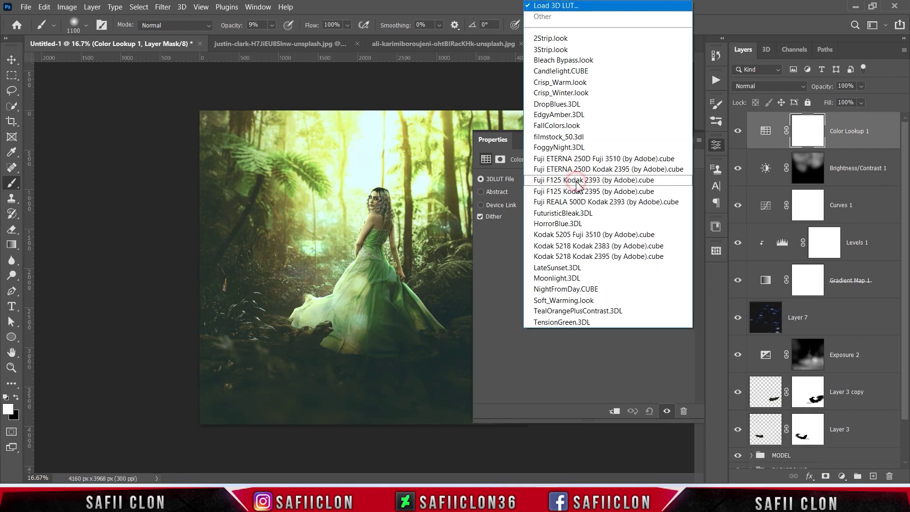
left_click(573, 236)
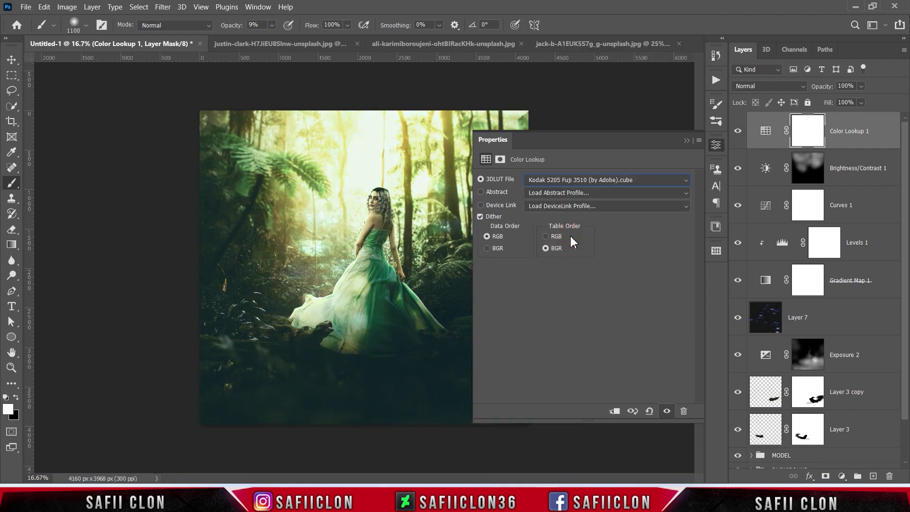
left_click(686, 140)
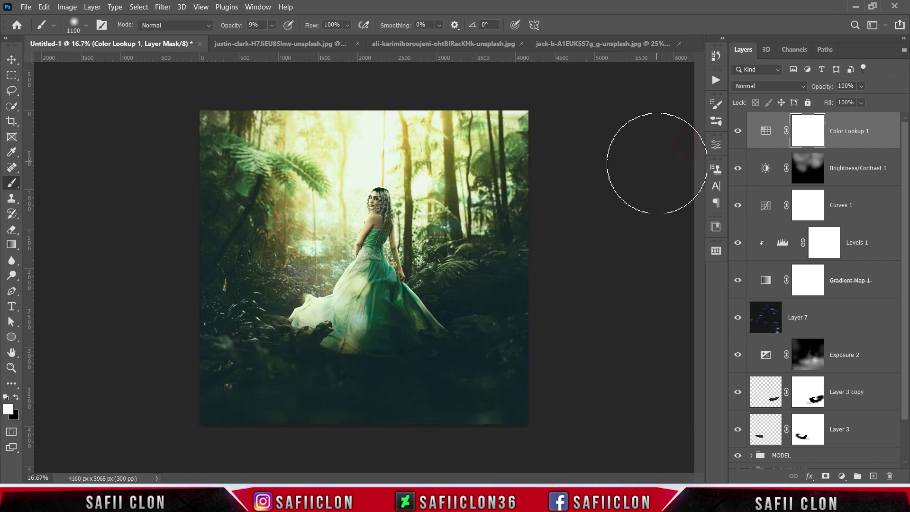
left_click(862, 102)
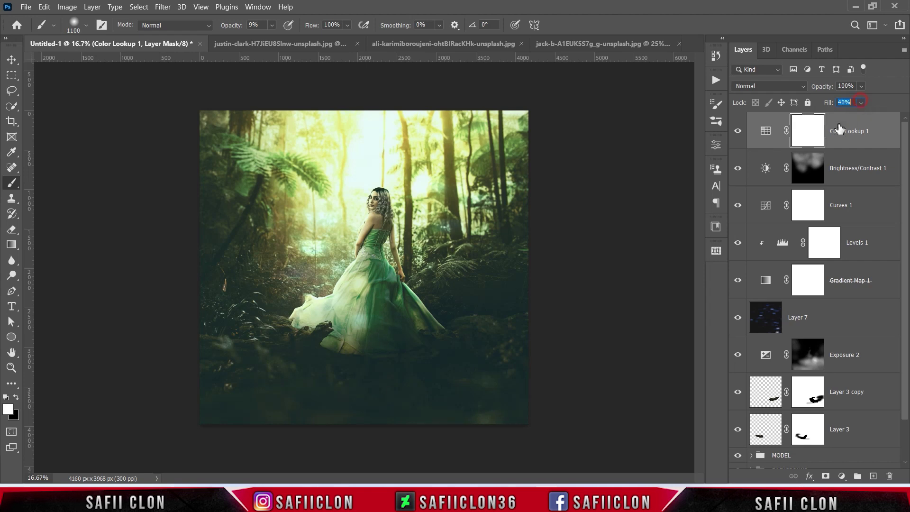
left_click(738, 131)
left_click(737, 131)
left_click_drag(903, 152, 907, 198)
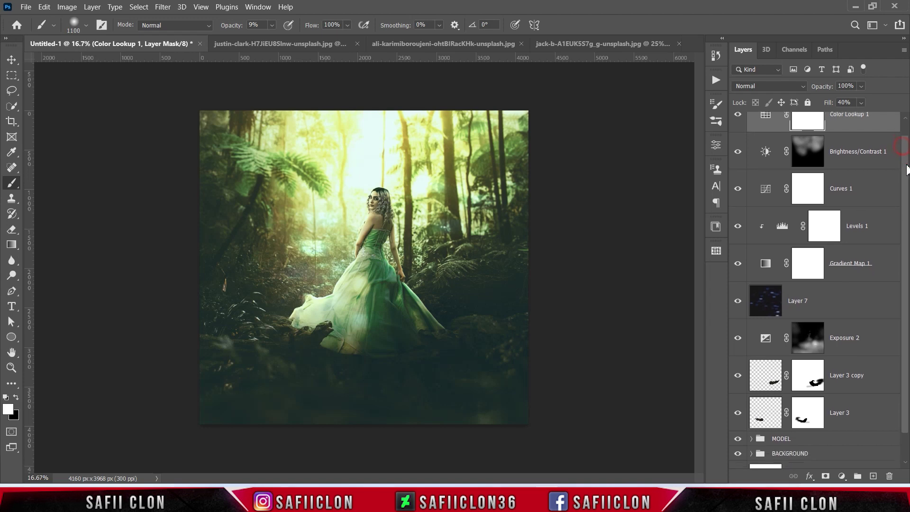
In the BACKGROUND group, dim the Layer 5 yellow glow to 77% fill.
left_click(789, 426)
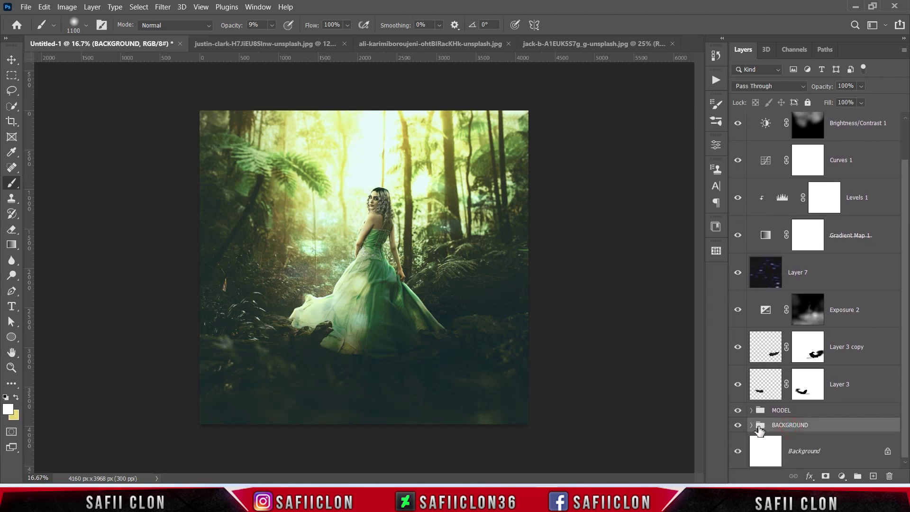
left_click(751, 425)
left_click_drag(906, 300, 906, 427)
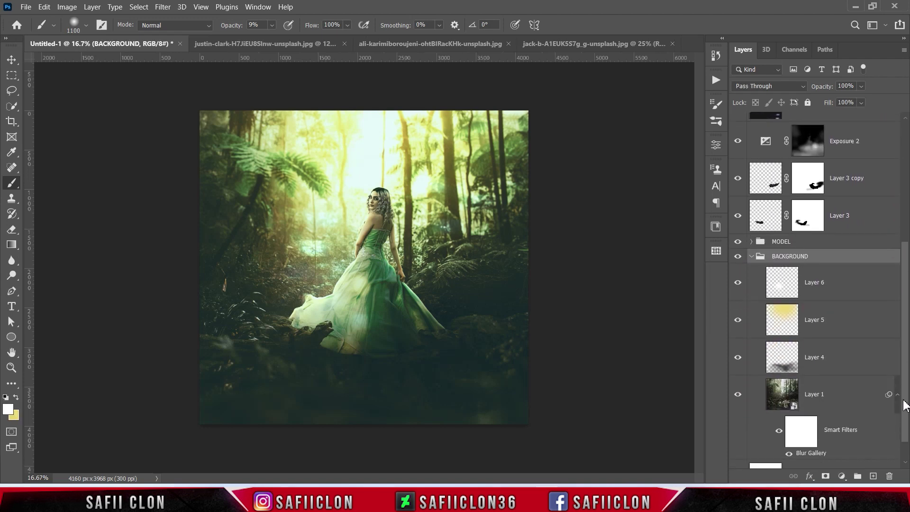
left_click(771, 301)
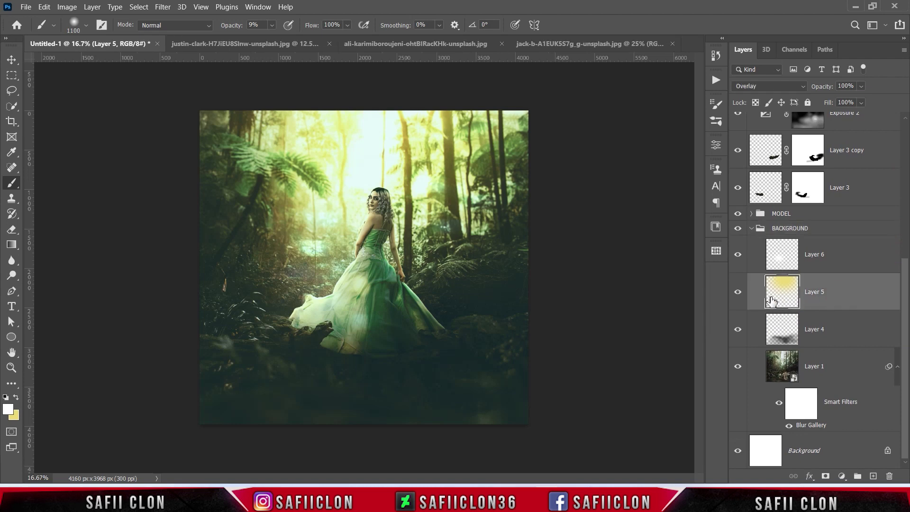
left_click(738, 291)
left_click(860, 102)
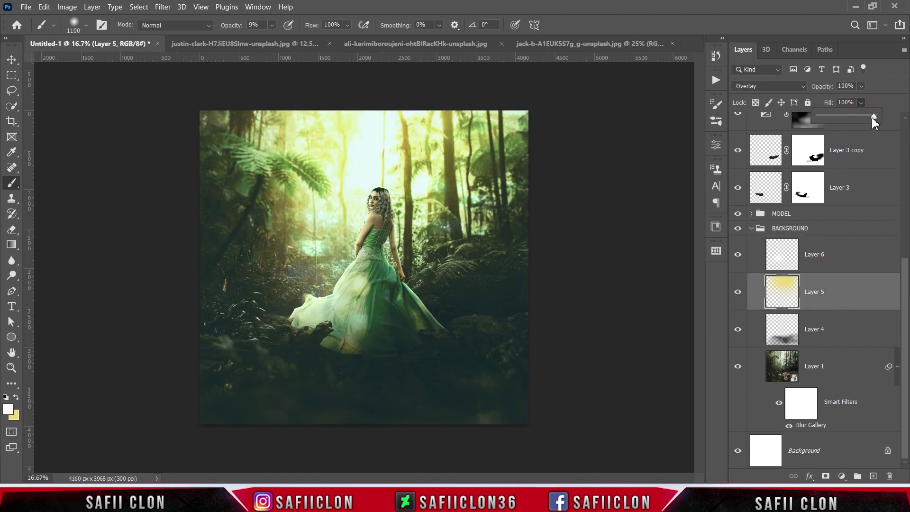
left_click_drag(863, 117, 862, 115)
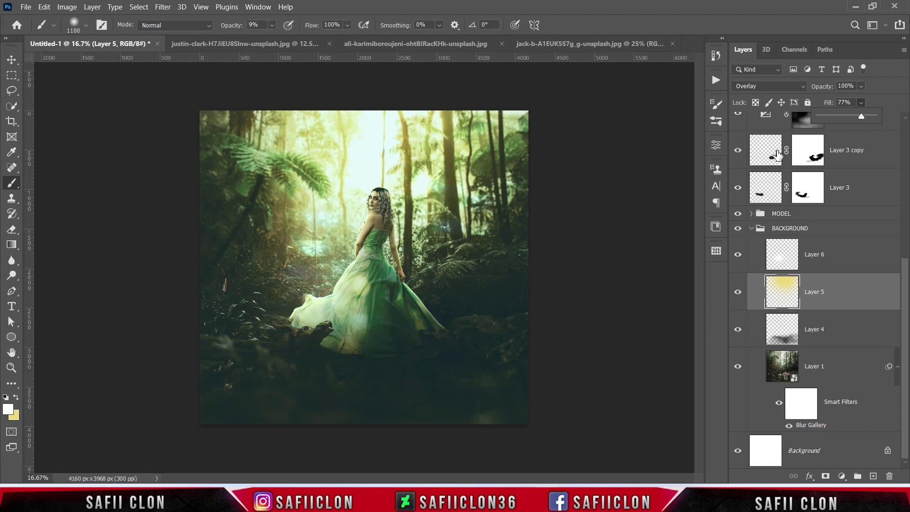
left_click(859, 103)
Transform the Layer 5 glow: move it lower, stretch it taller and wider.
key("ctrl+t")
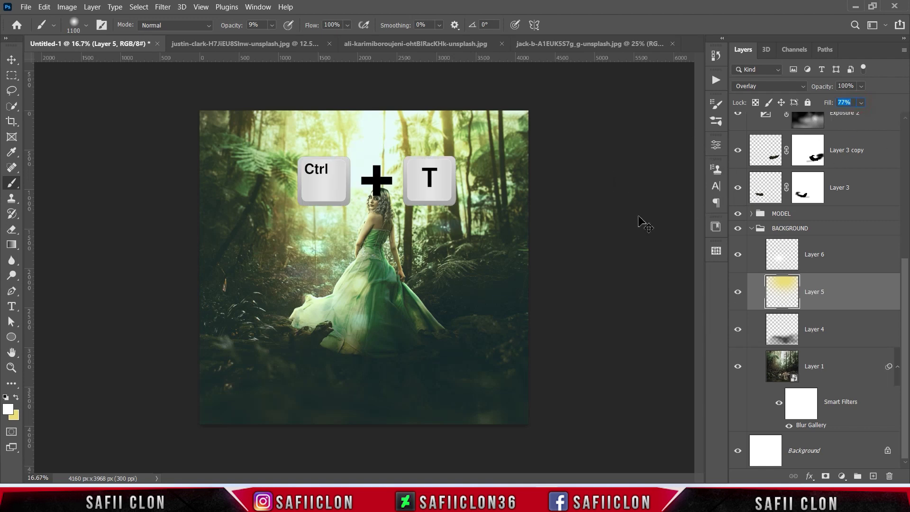
key("ctrl+t")
left_click_drag(464, 210, 459, 219)
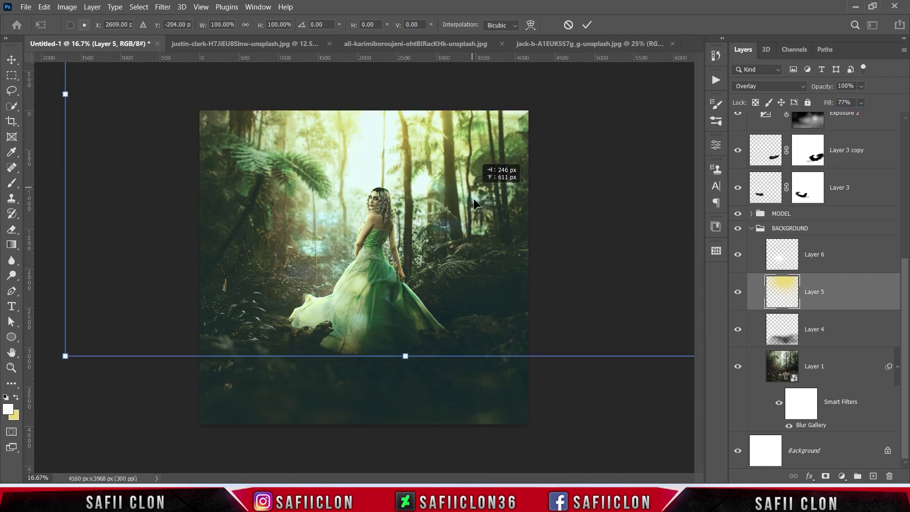
key("ctrl+minus")
key("ctrl+minus")
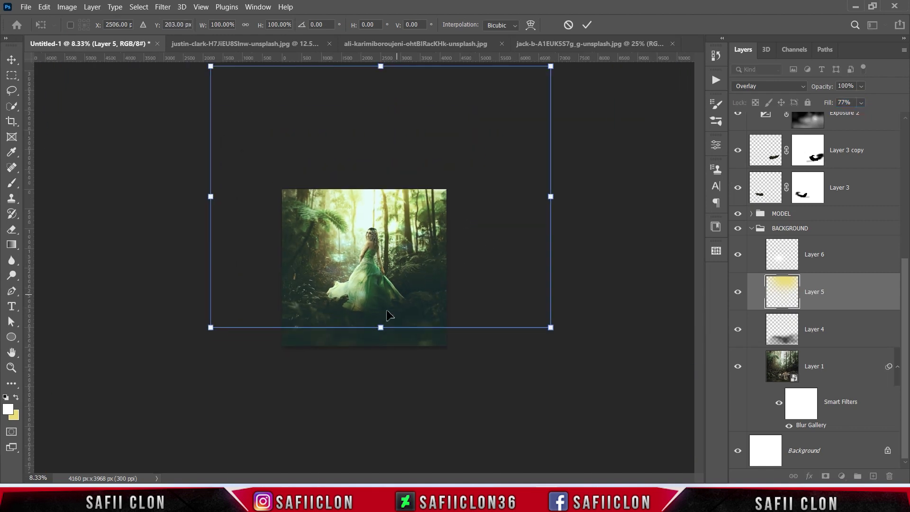
left_click_drag(380, 325, 386, 404)
left_click_drag(418, 315, 413, 318)
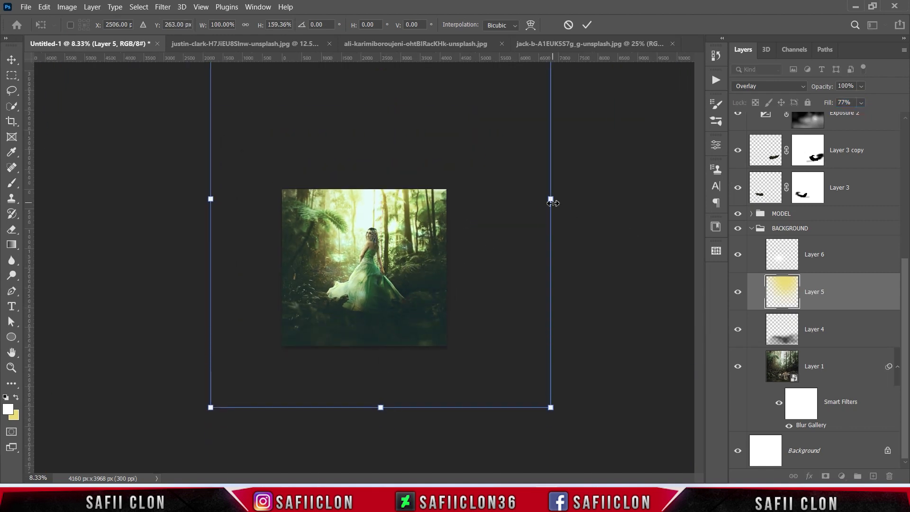
left_click_drag(545, 201, 609, 193)
left_click_drag(414, 280, 415, 270)
left_click(586, 24)
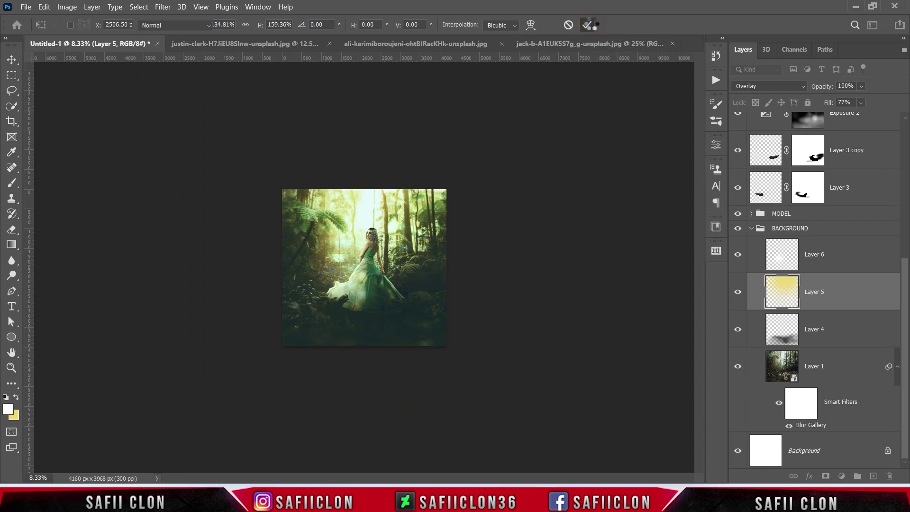
key("ctrl+plus")
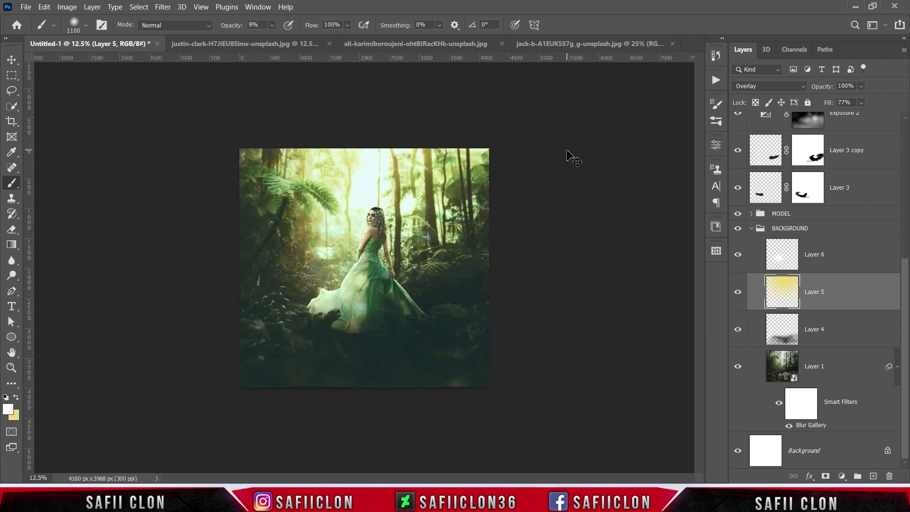
key("ctrl+plus")
key("ctrl+plus")
key("ctrl+minus")
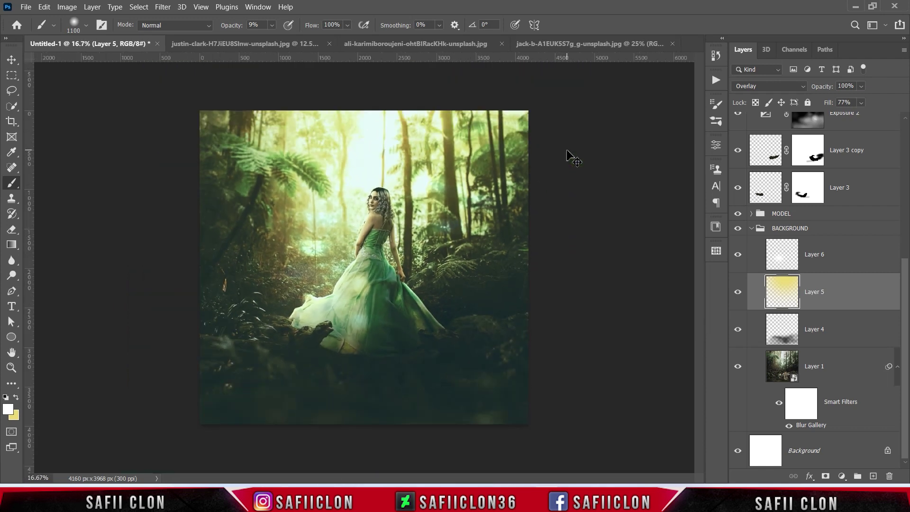
Scale the Layer 6 glow to about 149% and shift it left and down.
left_click(838, 252)
key("ctrl+t")
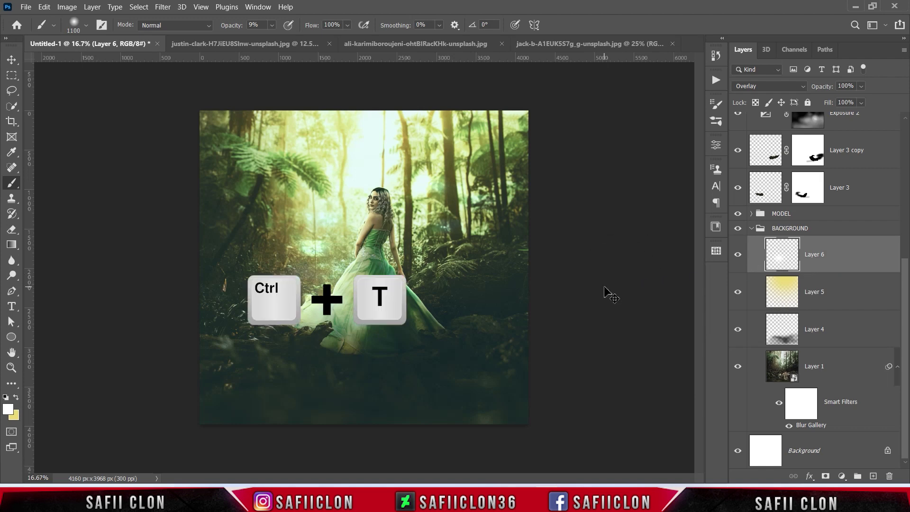
key("ctrl+t")
mouse_move(431, 319)
left_mouse_down()
mouse_move(484, 231)
mouse_move(478, 235)
left_mouse_up()
left_click_drag(382, 274, 364, 279)
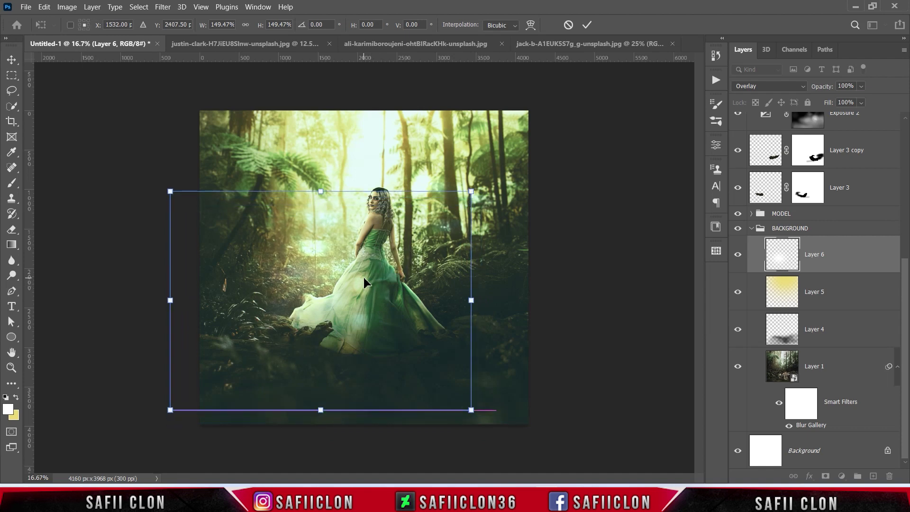
left_click(587, 25)
Toggle Layer 6 to compare, then collapse the BACKGROUND group.
key("b")
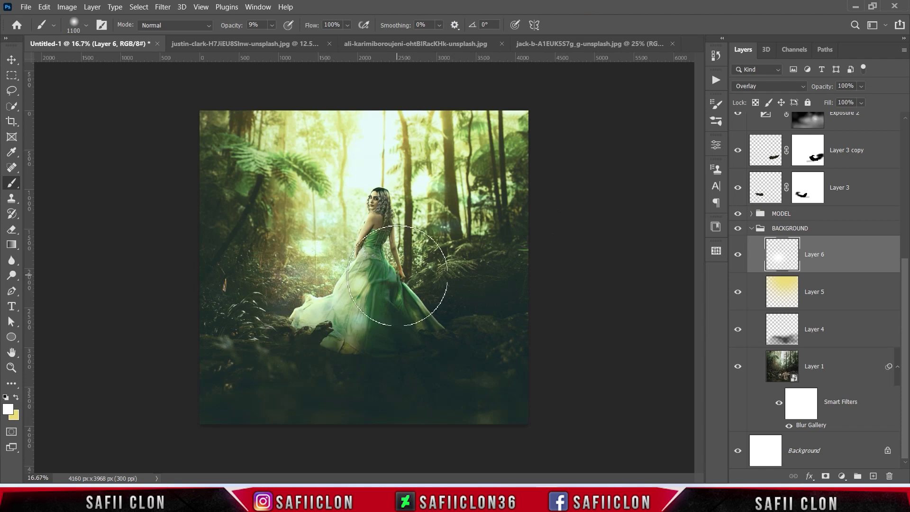
left_click(739, 257)
left_click(738, 256)
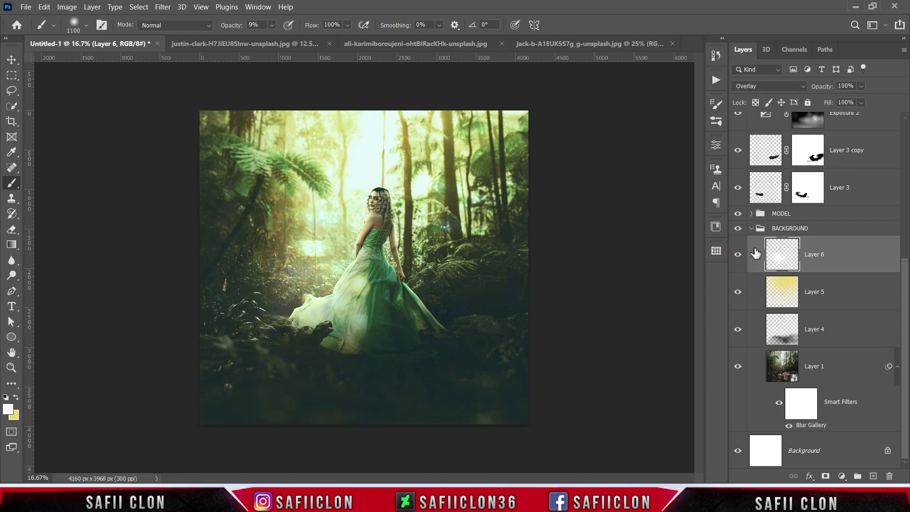
left_click(751, 230)
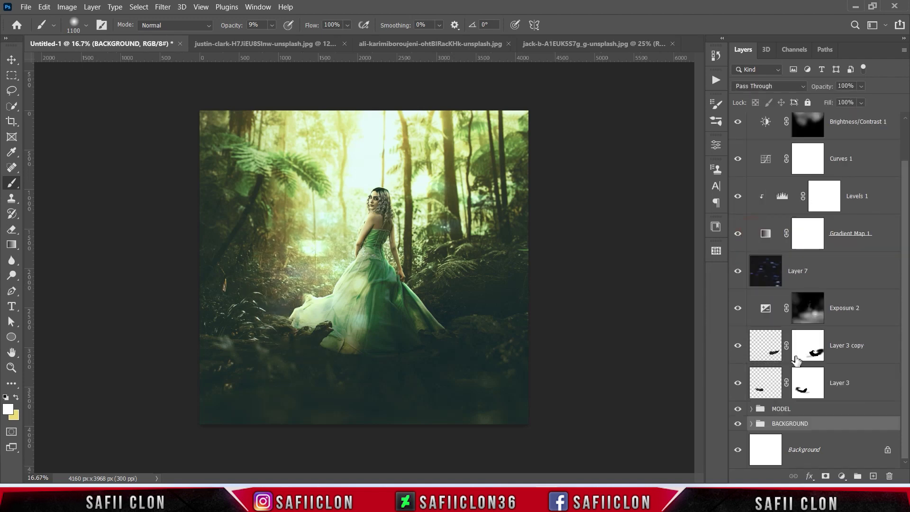
Add a new empty layer above Selective Color 1 in the MODEL group.
left_click(798, 408)
left_click(751, 409)
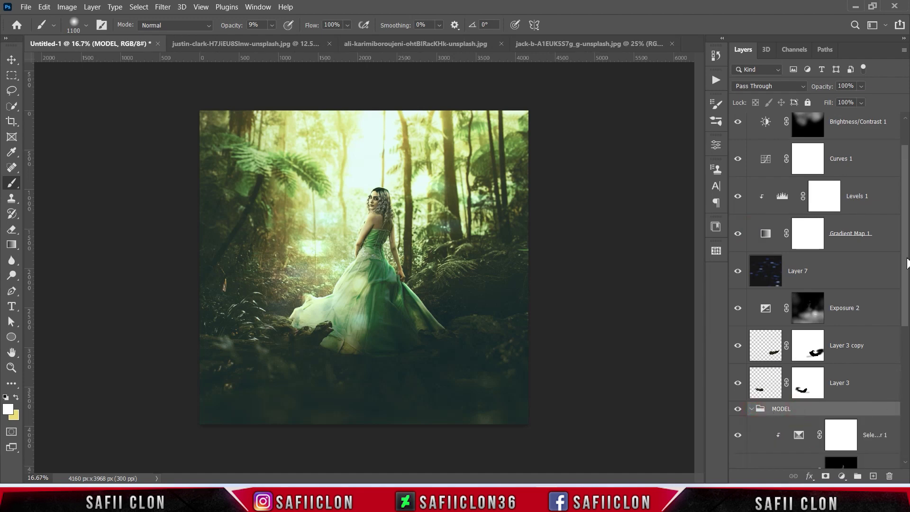
scroll(906, 262, "down", 5)
scroll(891, 322, "down", 2)
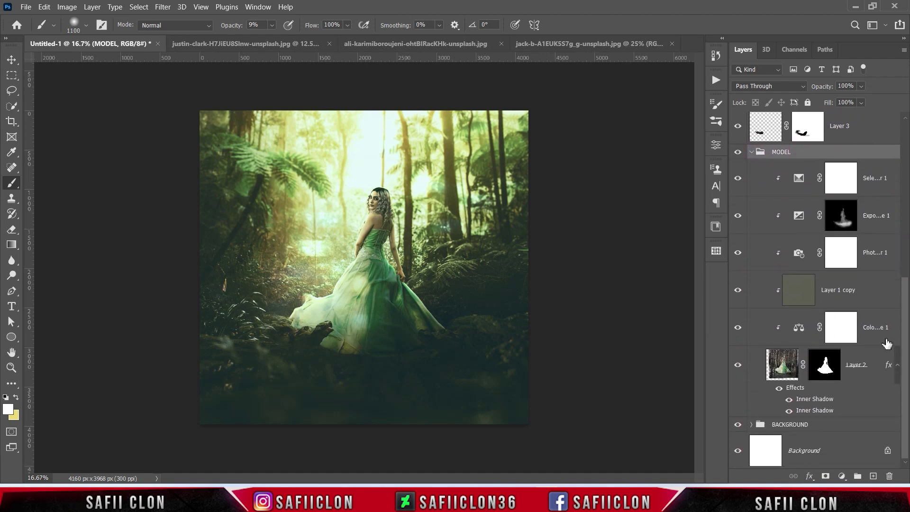
left_click(870, 188)
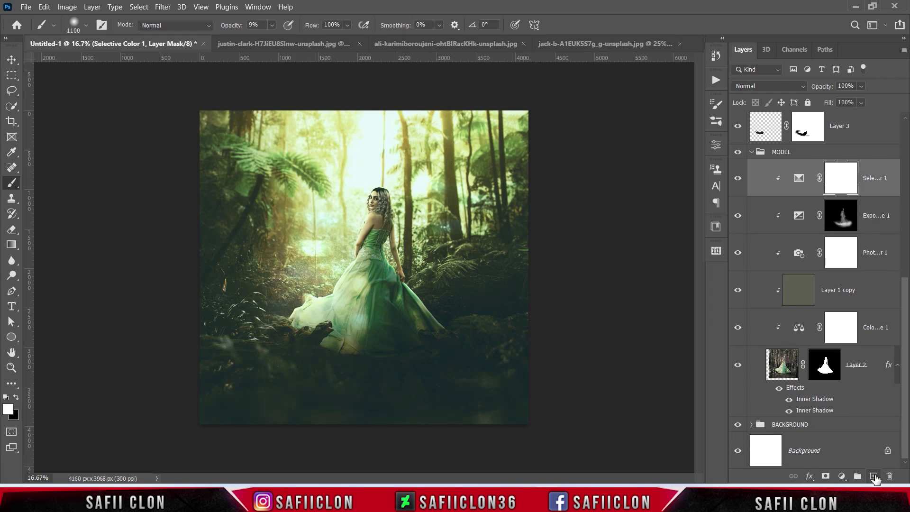
left_click(872, 475)
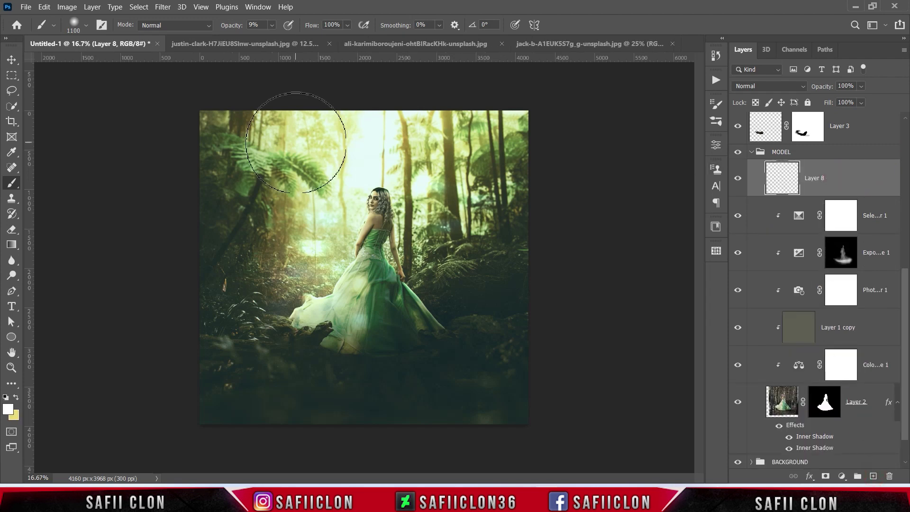
Fill the new Layer 8 with 50% Gray via Edit > Fill.
left_click(44, 8)
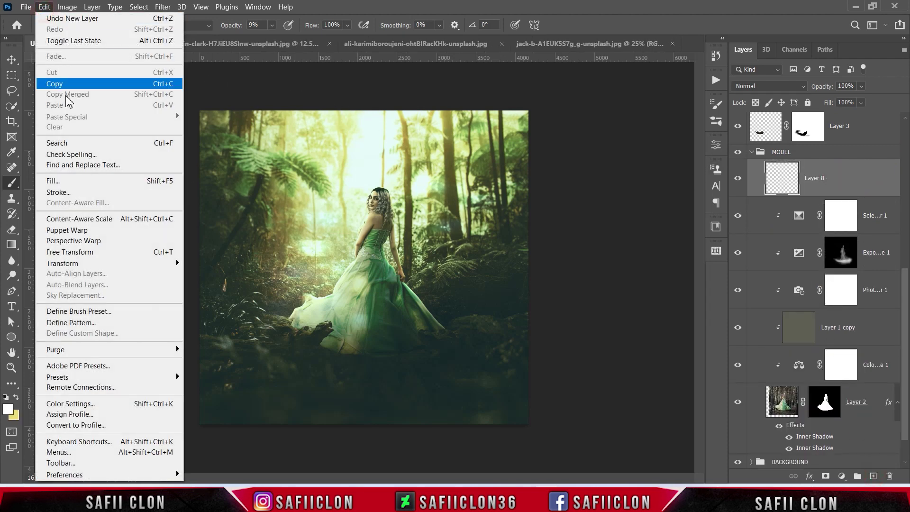
left_click(71, 182)
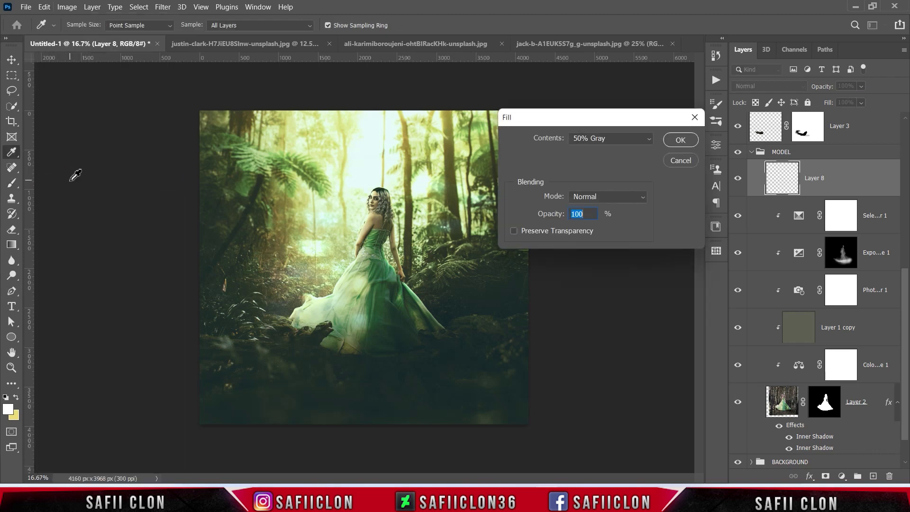
left_click(607, 138)
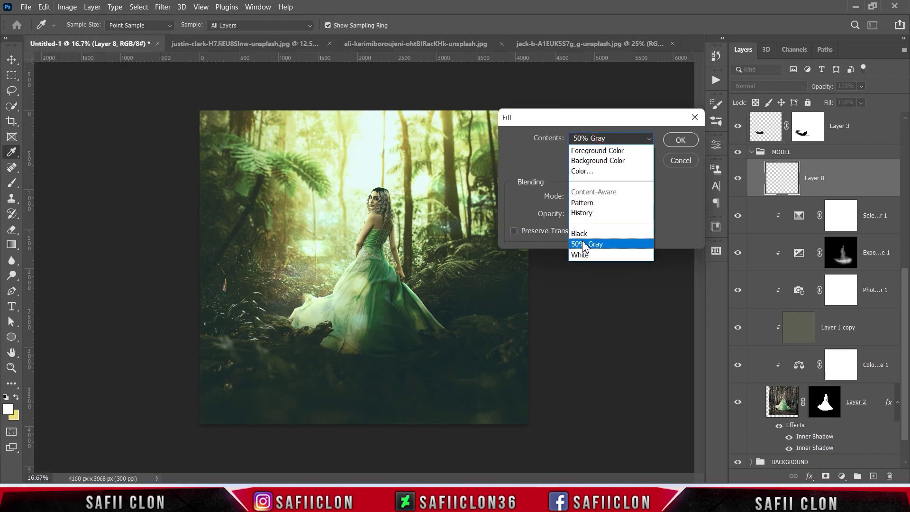
left_click(586, 244)
left_click(679, 141)
Clip Layer 8 to the layer below and set its blend mode to Soft Light.
key("b")
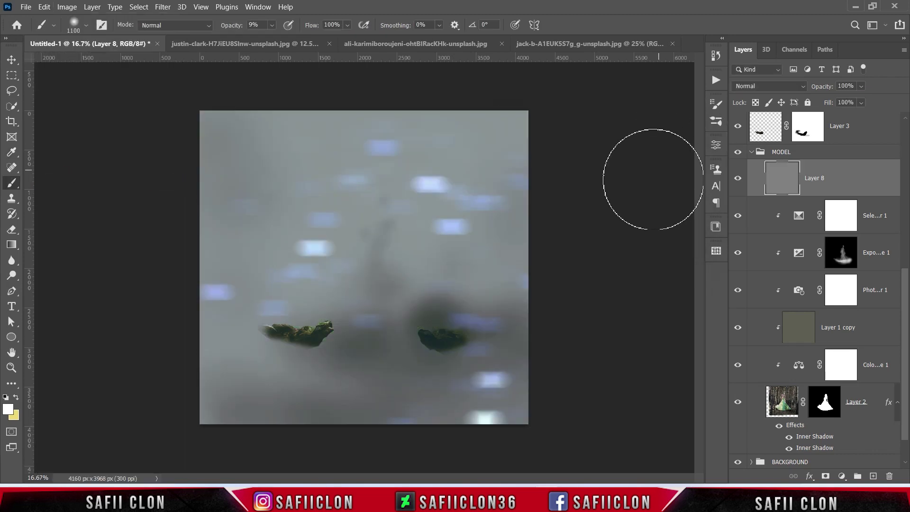
right_click(841, 178)
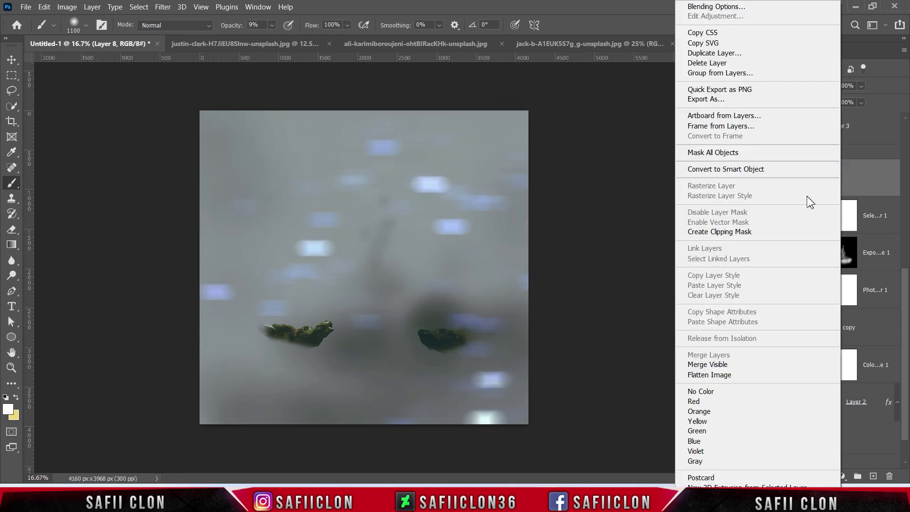
left_click(731, 232)
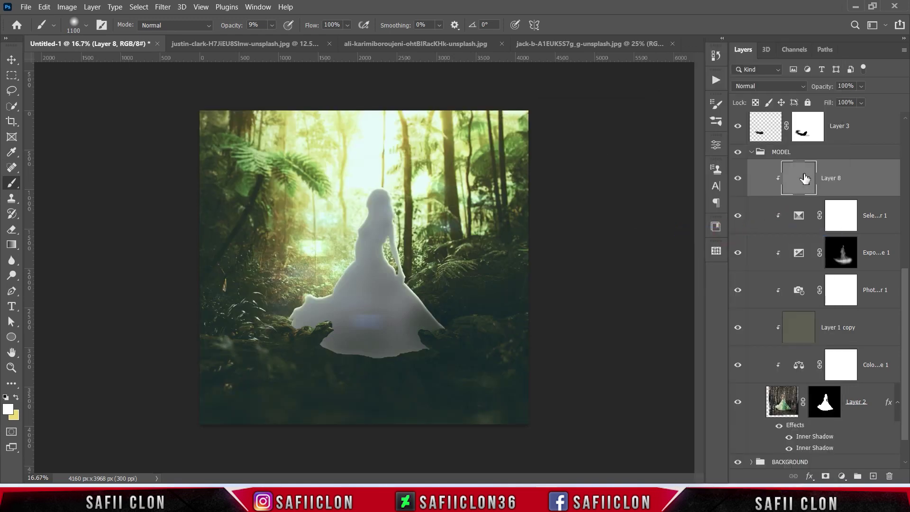
left_click(767, 85)
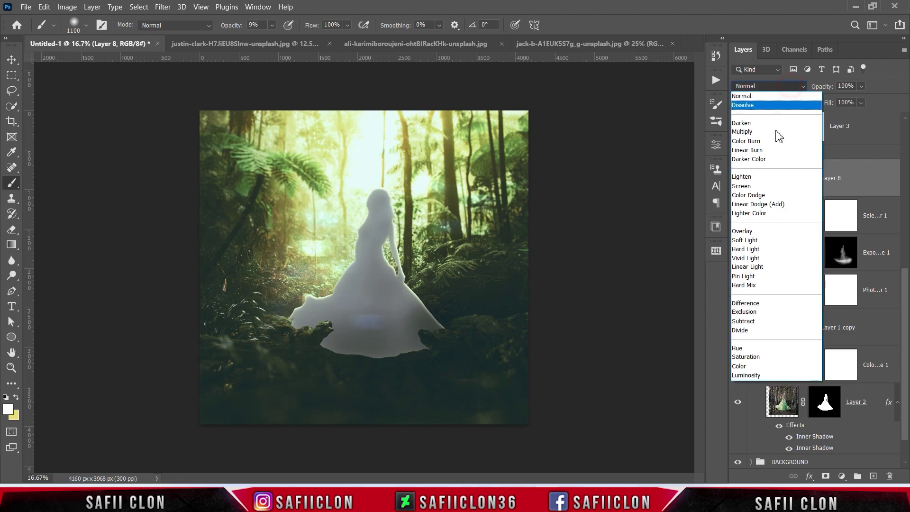
left_click(754, 240)
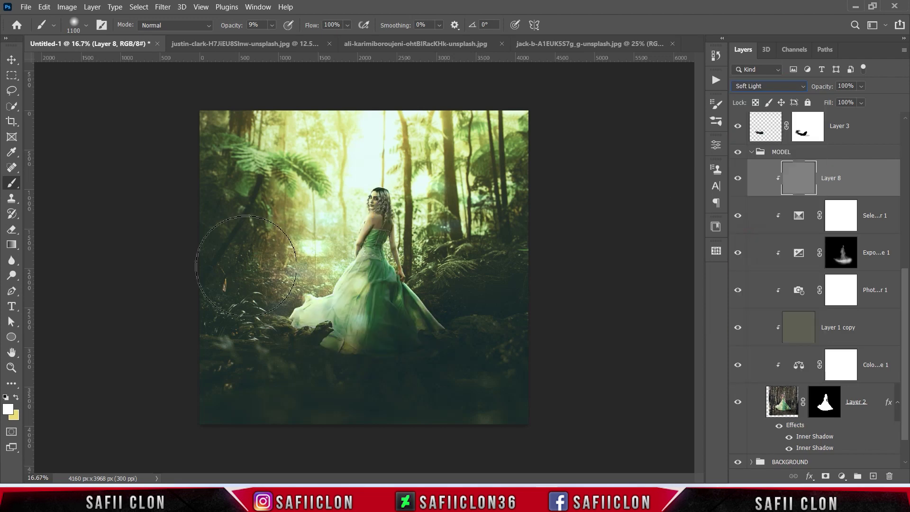
Set up the Burn tool with a 124 px brush at 21% exposure.
left_click(12, 275)
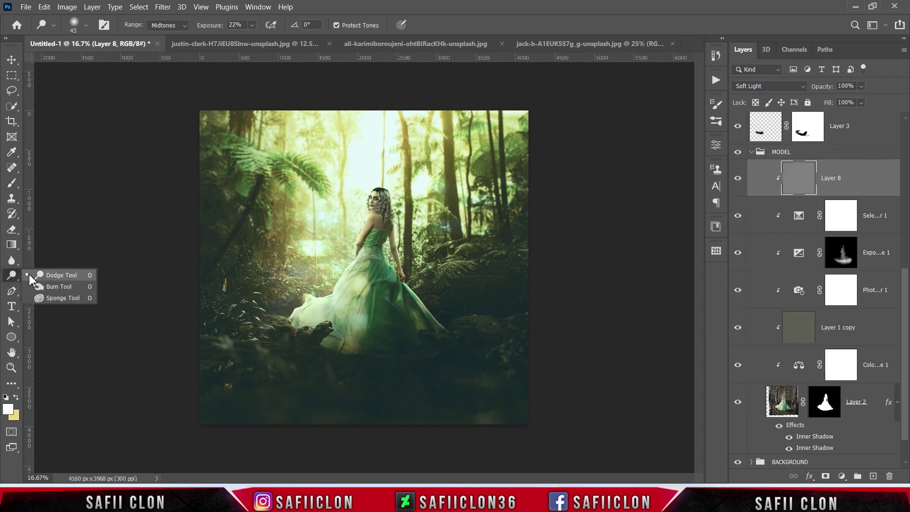
left_click(60, 286)
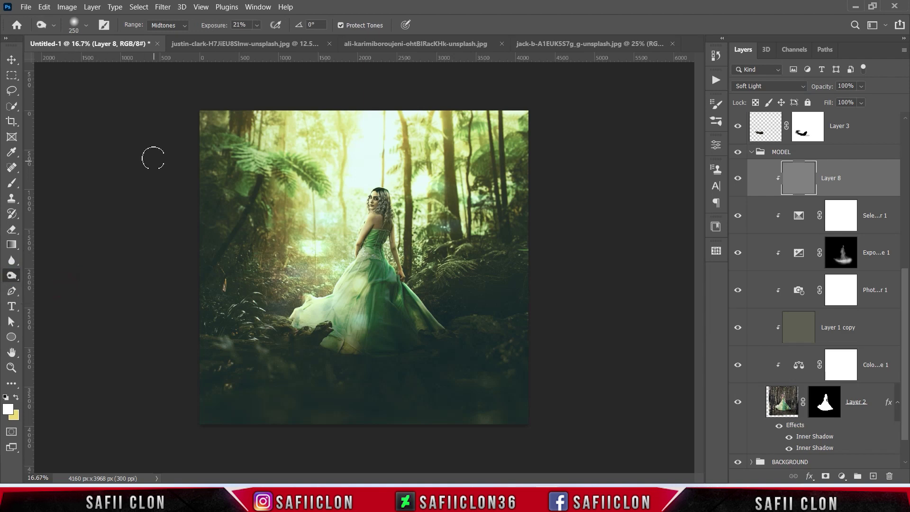
left_click(86, 25)
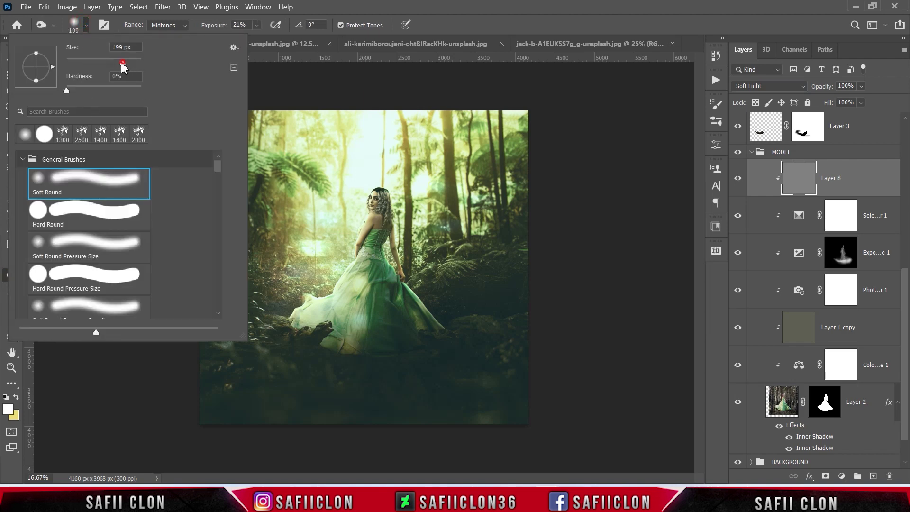
left_click_drag(124, 63, 113, 62)
key("Return")
left_click(257, 25)
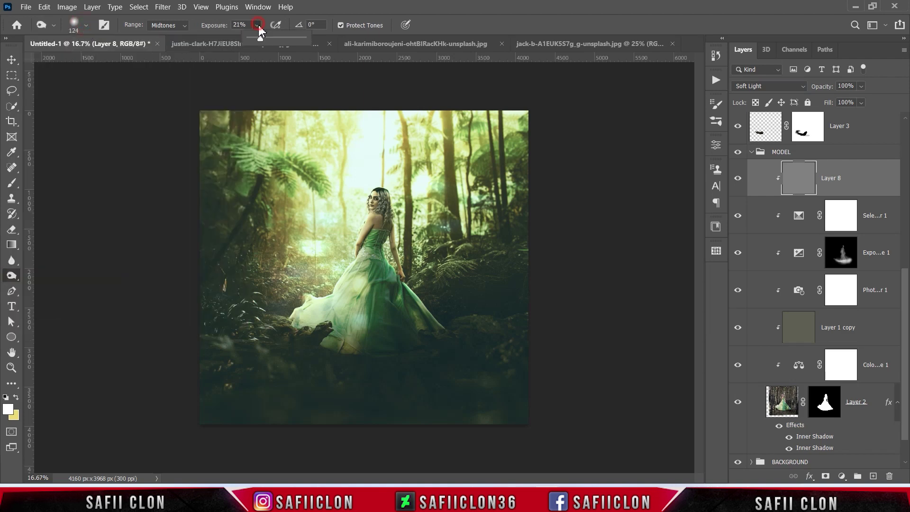
left_click(260, 38)
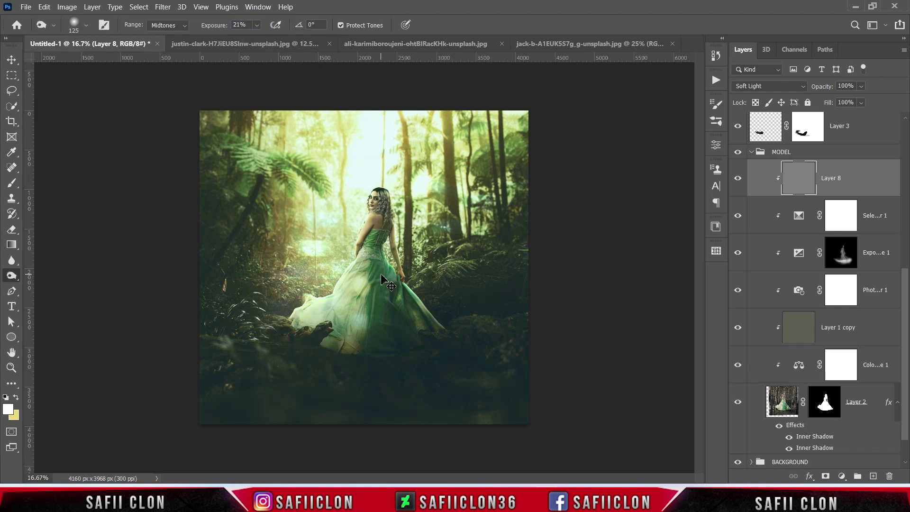
Burn shadows on the dress hem, dress near her hand, lower dress and log, and back.
key("ctrl+plus")
key("bracketleft")
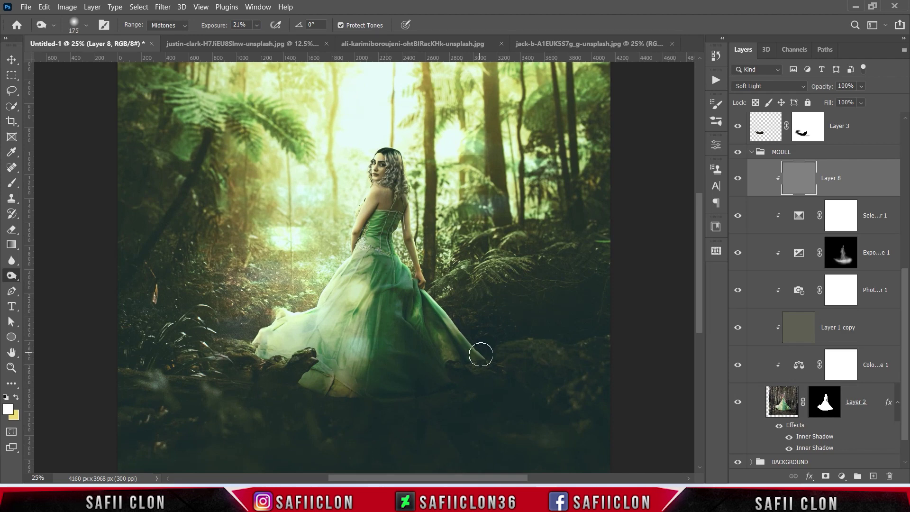
left_click_drag(480, 355, 450, 325)
key("bracketright")
key("bracketright")
key("bracketright")
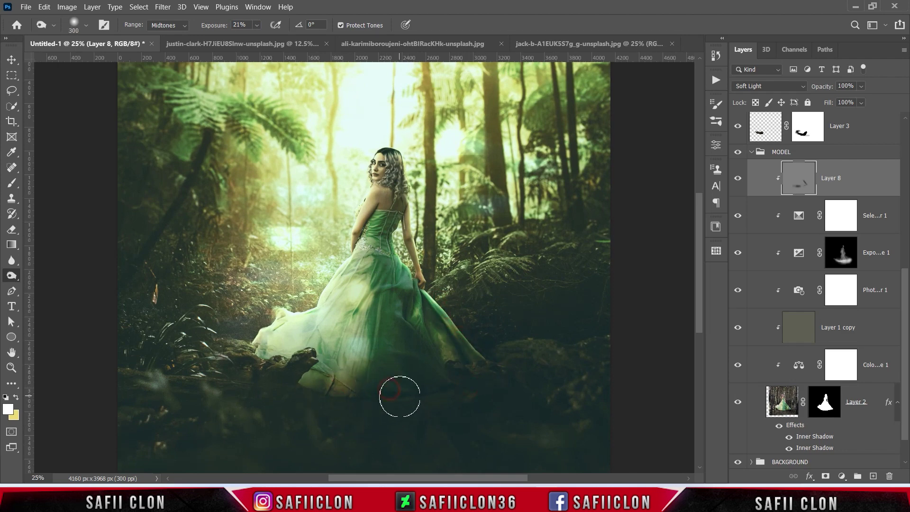
key("bracketleft")
key("bracketleft")
key("bracketleft")
left_click(419, 284)
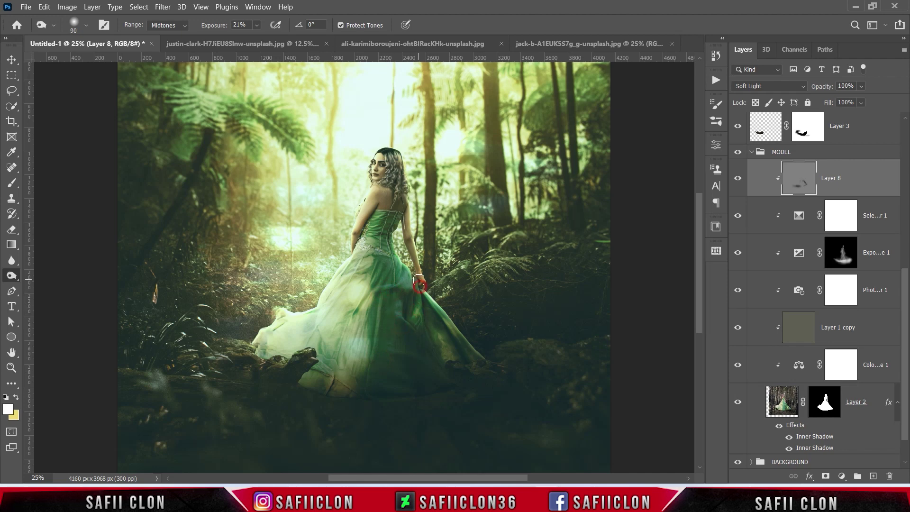
key("bracketright")
key("bracketright")
key("bracketright")
mouse_move(406, 305)
left_mouse_down()
mouse_move(374, 307)
mouse_move(355, 349)
left_mouse_up()
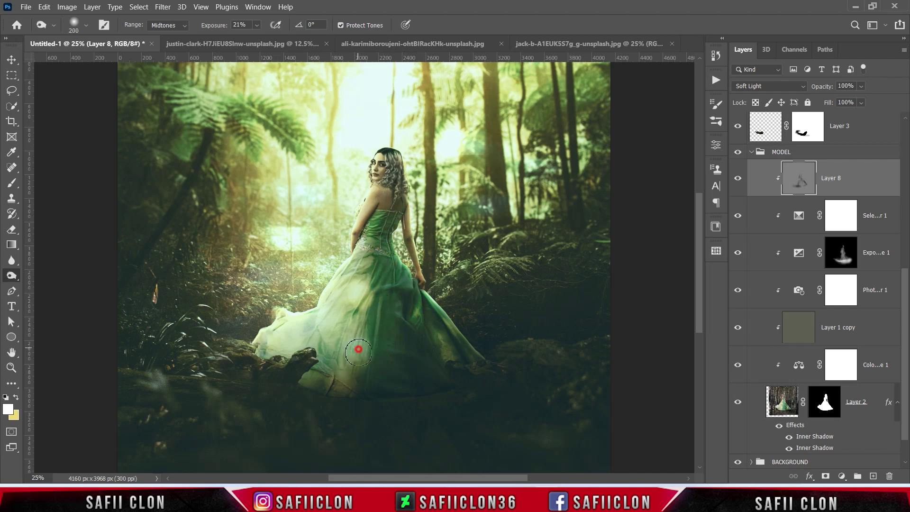
key("bracketright")
key("bracketright")
key("bracketright")
left_click_drag(294, 376, 356, 382)
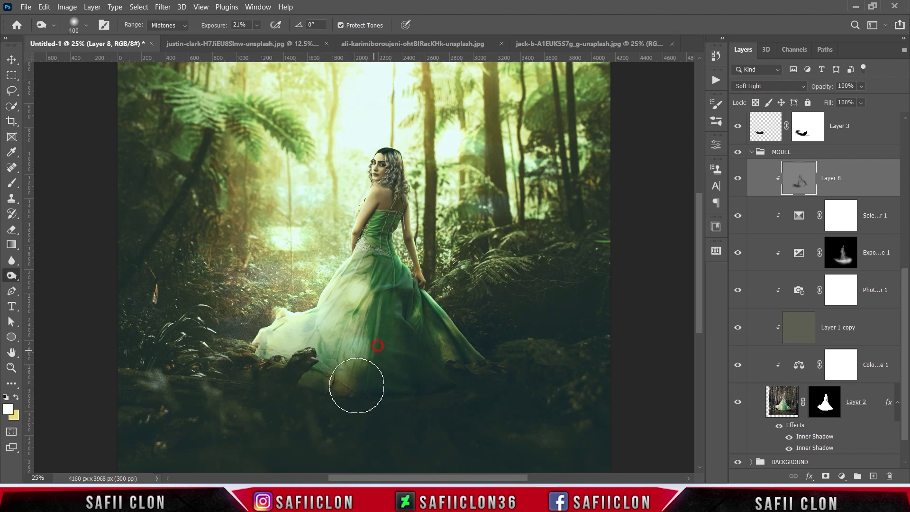
key("bracketleft")
key("bracketleft")
key("bracketleft")
mouse_move(407, 265)
left_mouse_down()
mouse_move(383, 191)
mouse_move(418, 271)
left_mouse_up()
With the Dodge tool at 22% exposure, lighten her hair, lower-left hem and shoulder.
right_click(23, 278)
left_click(50, 272)
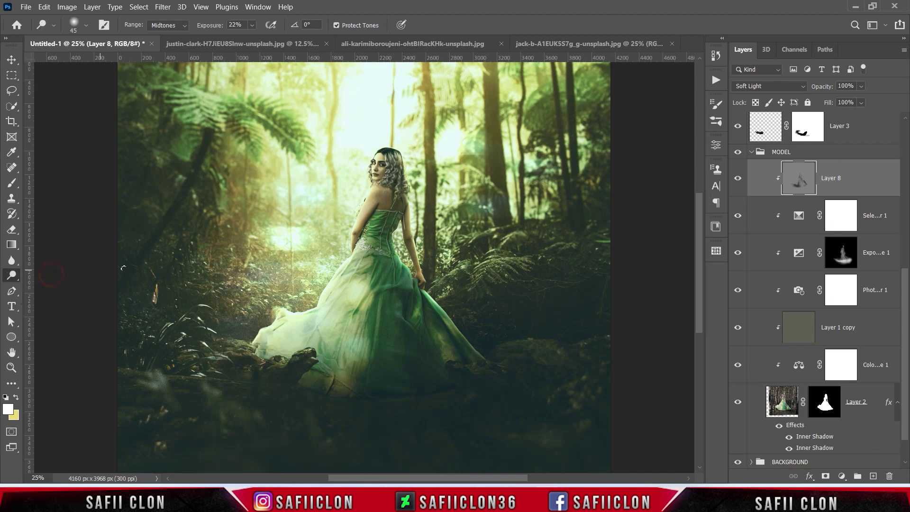
left_click(252, 25)
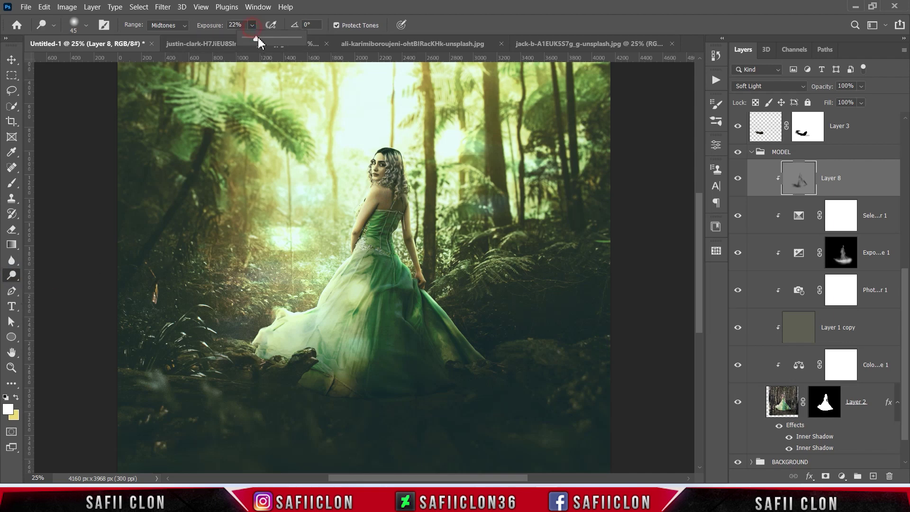
left_click(253, 28)
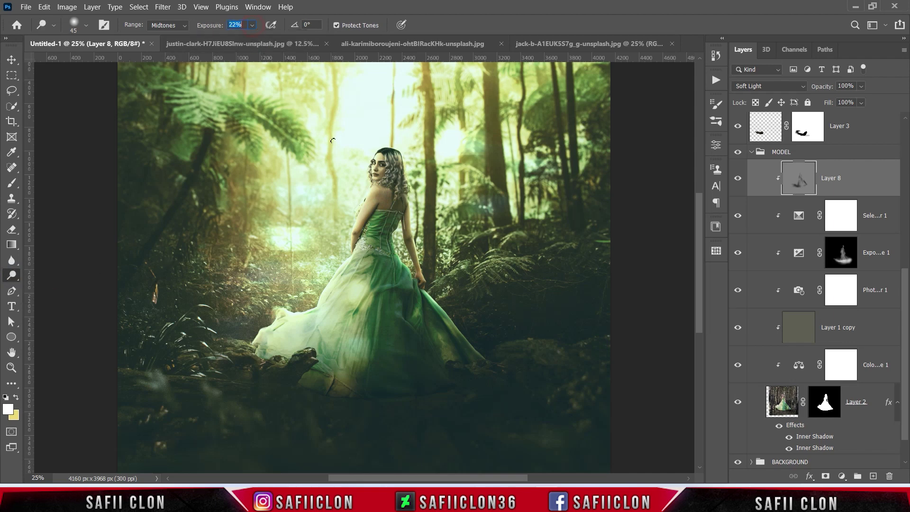
key("bracketright")
key("bracketright")
key("bracketright")
key("bracketright")
left_click_drag(389, 147, 406, 150)
left_click_drag(284, 294, 247, 332)
key("bracketright")
key("bracketright")
key("bracketright")
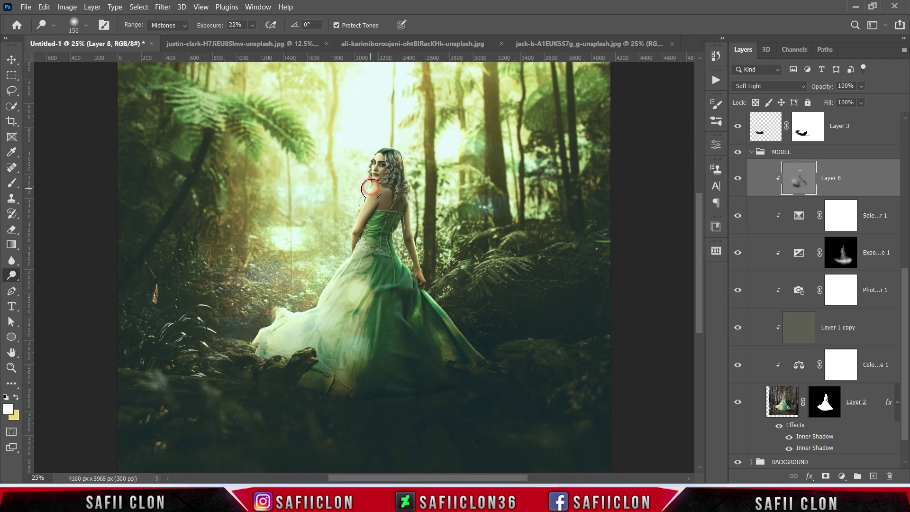
key("bracketleft")
key("bracketleft")
key("bracketleft")
left_click_drag(407, 189, 351, 203)
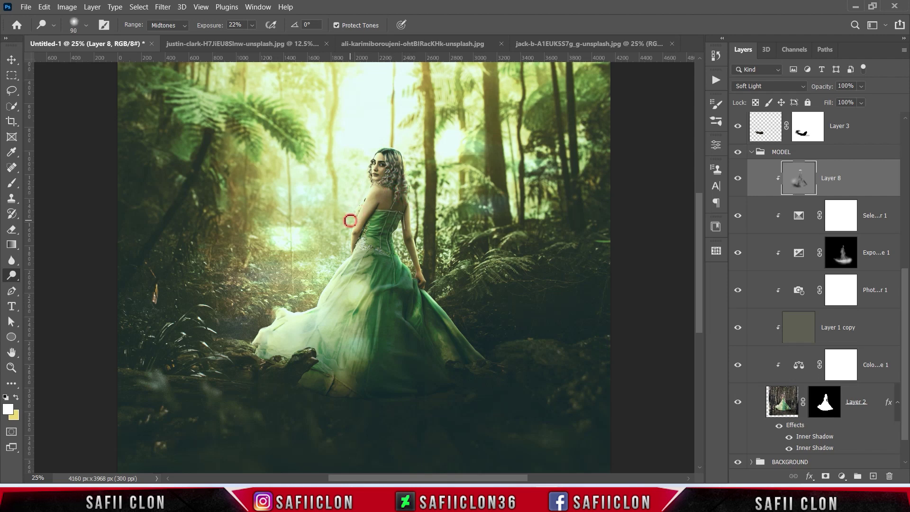
Toggle Layer 8 to compare and settle the view at 16.67%.
left_click(737, 178)
left_click(738, 178)
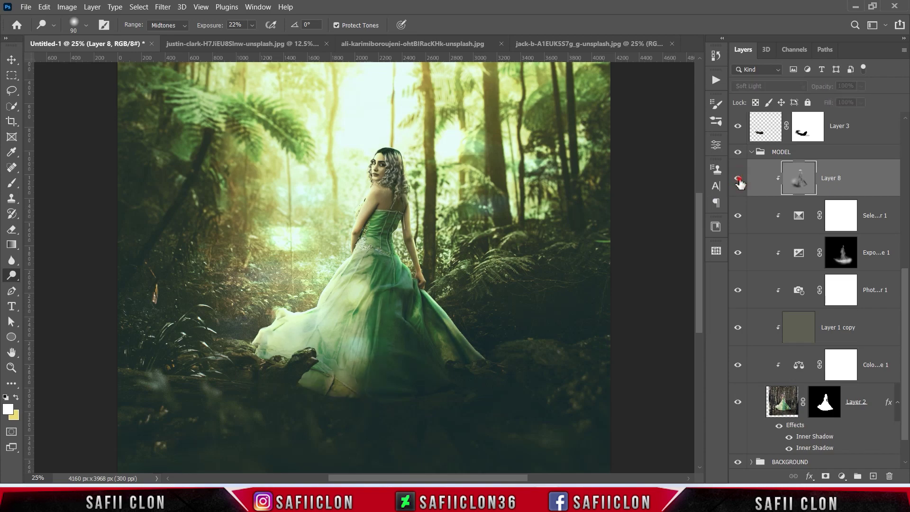
key("ctrl+minus")
key("ctrl+minus")
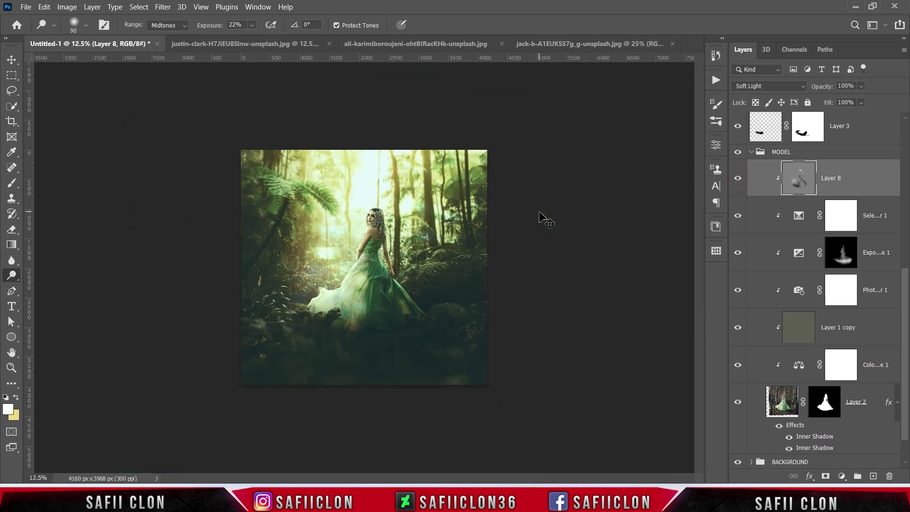
key("ctrl+plus")
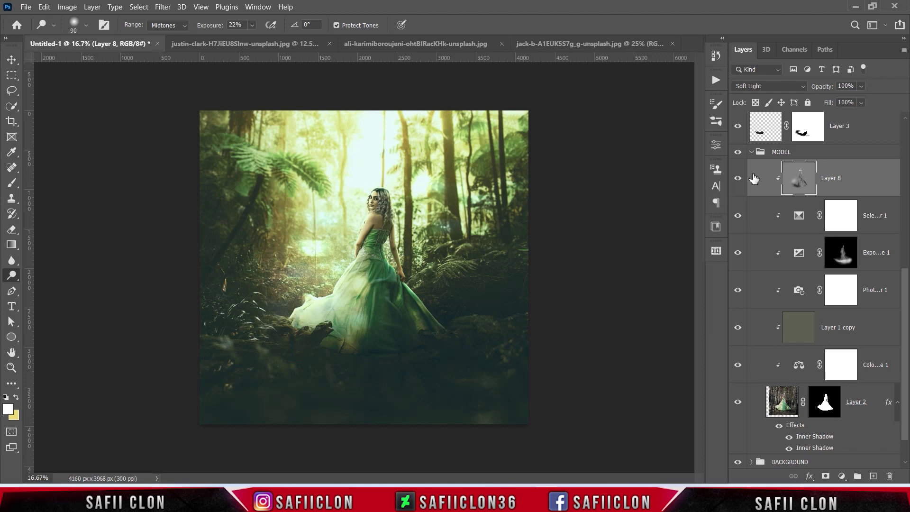
Check Layer 7's glow, then select it and add a white layer mask.
left_click(751, 152)
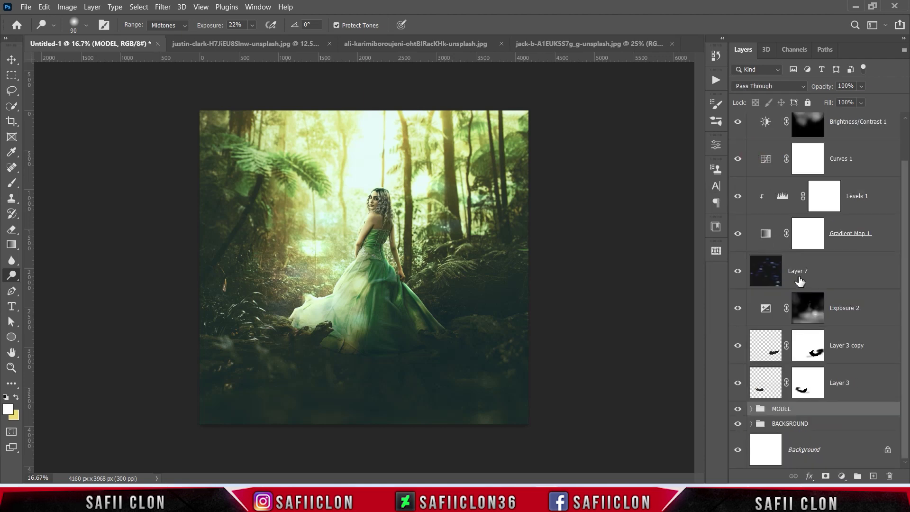
left_click(737, 272)
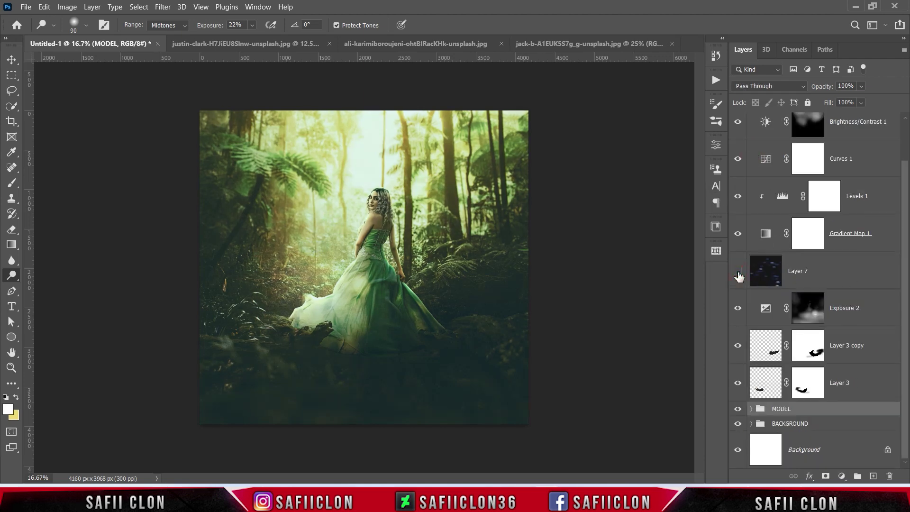
left_click(737, 271)
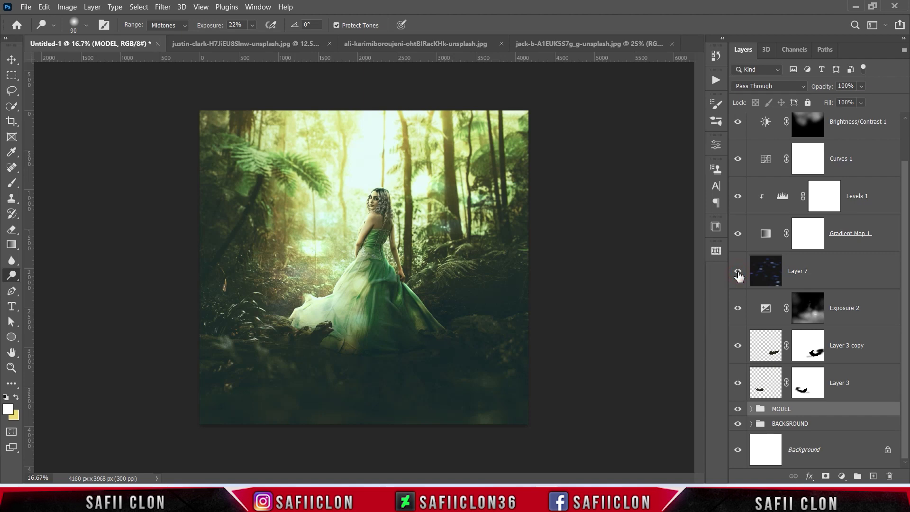
left_click(836, 279)
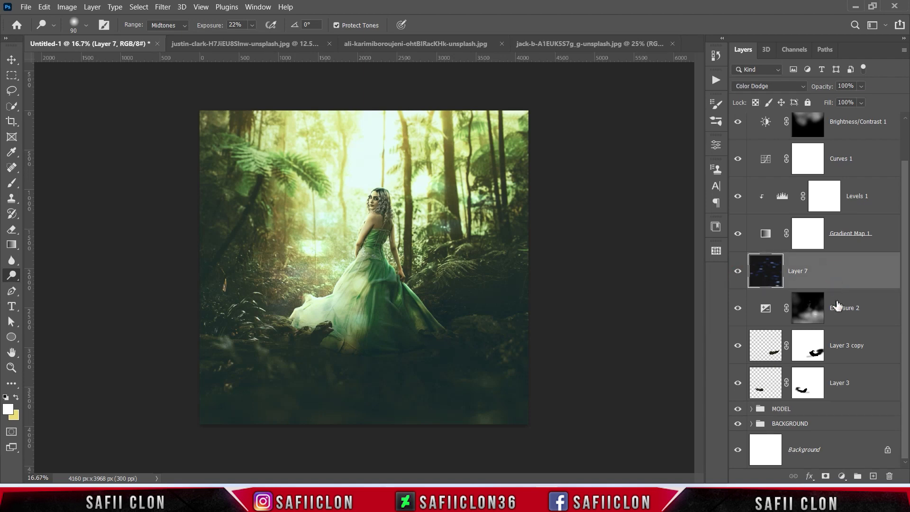
left_click(825, 475)
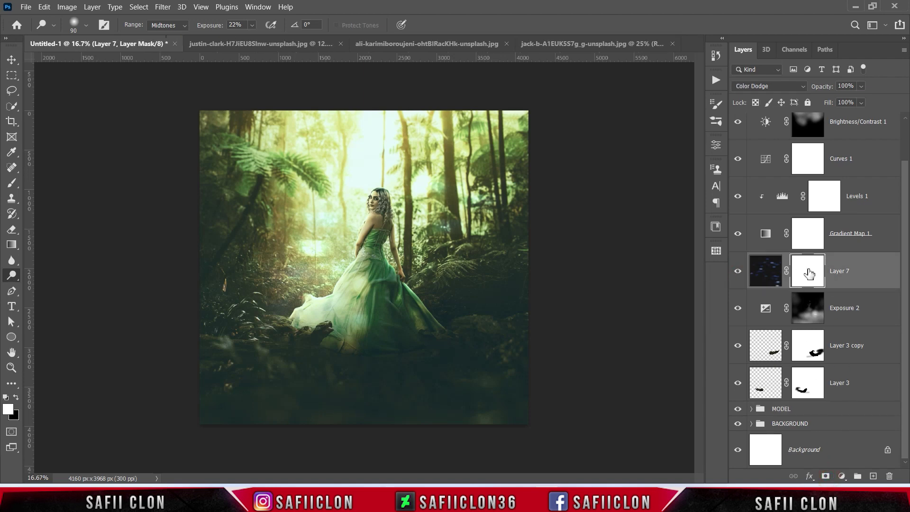
Set up a soft Brush at about 1100 px and 10% opacity, painting in black.
right_click(12, 183)
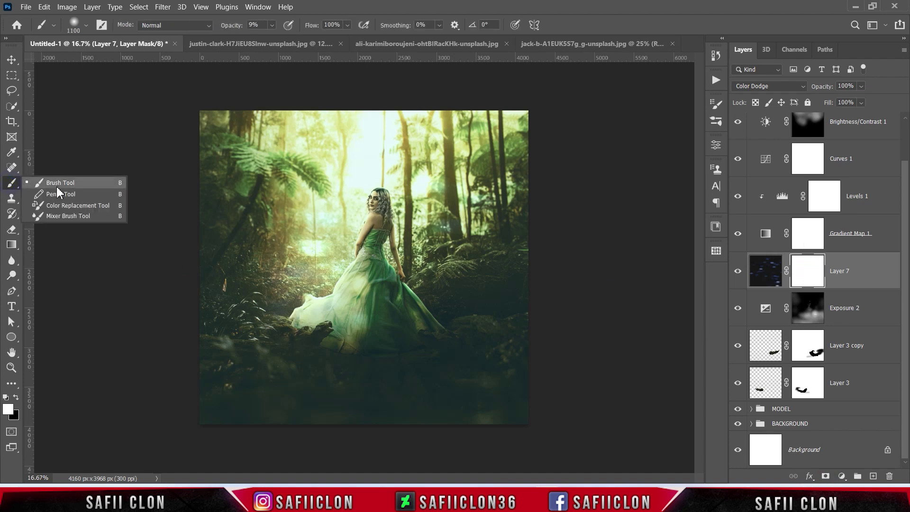
left_click(71, 184)
left_click(85, 25)
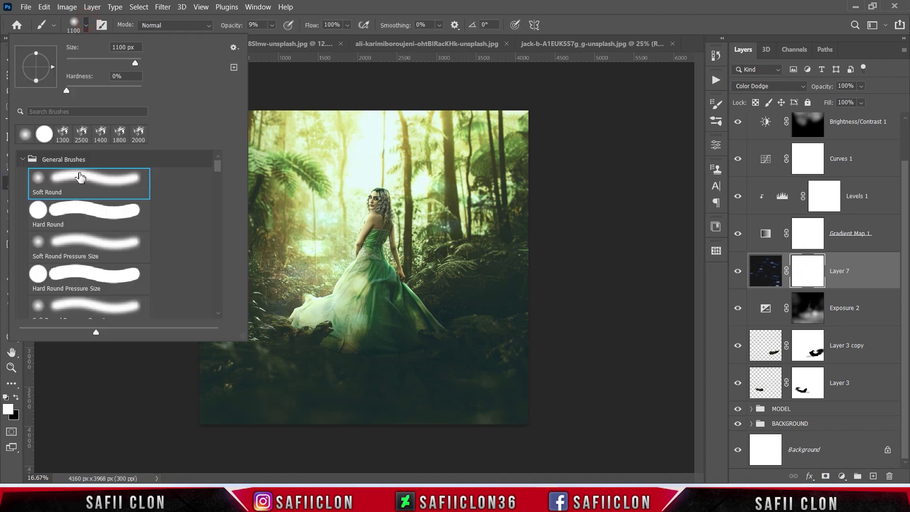
left_click_drag(134, 67, 135, 64)
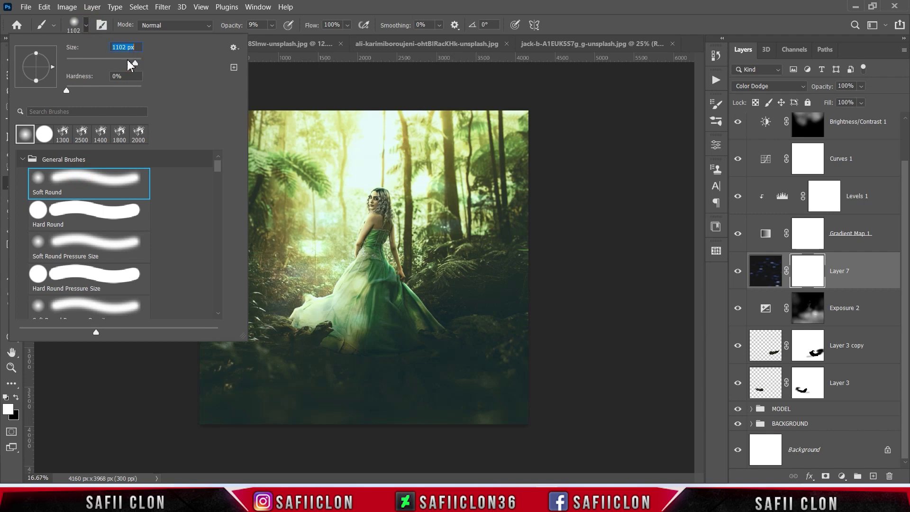
left_click(86, 26)
left_click(272, 25)
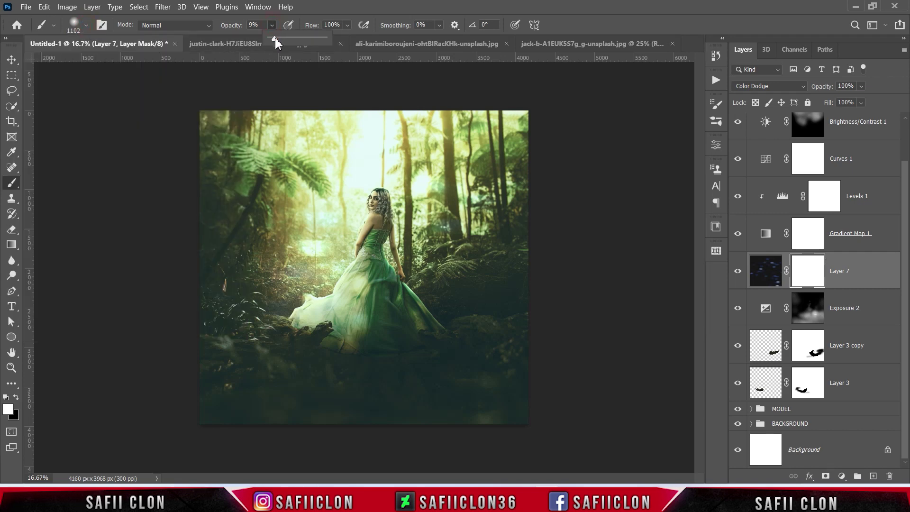
left_click(276, 35)
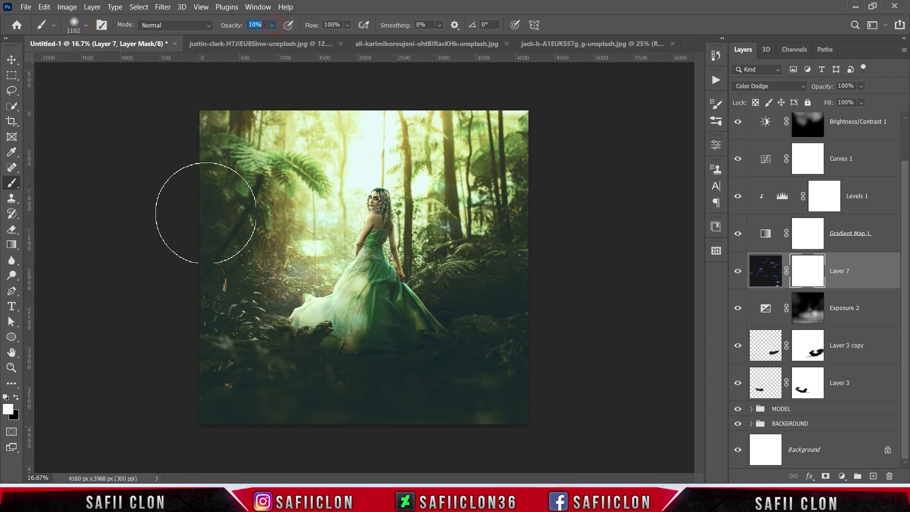
left_click(16, 397)
Paint the mask to tone down the glow above the woman's head, comparing before and after.
key("[")
key("[")
key("[")
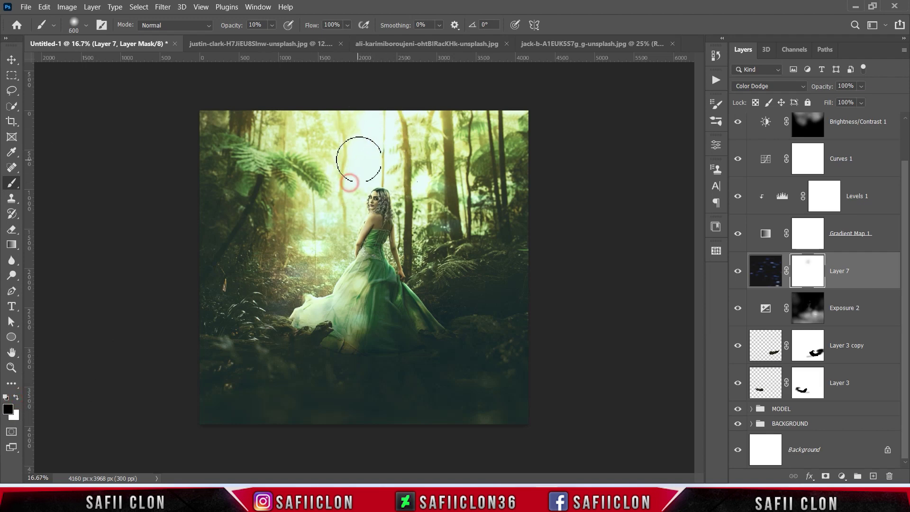
mouse_move(362, 152)
left_mouse_down()
mouse_move(382, 154)
mouse_move(369, 162)
left_mouse_up()
key("[")
key("[")
key("[")
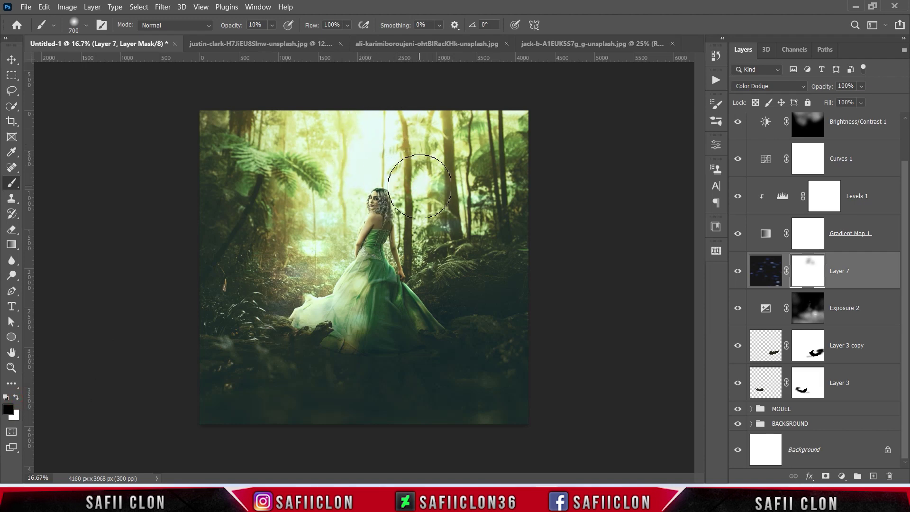
key("]")
key("]")
key("]")
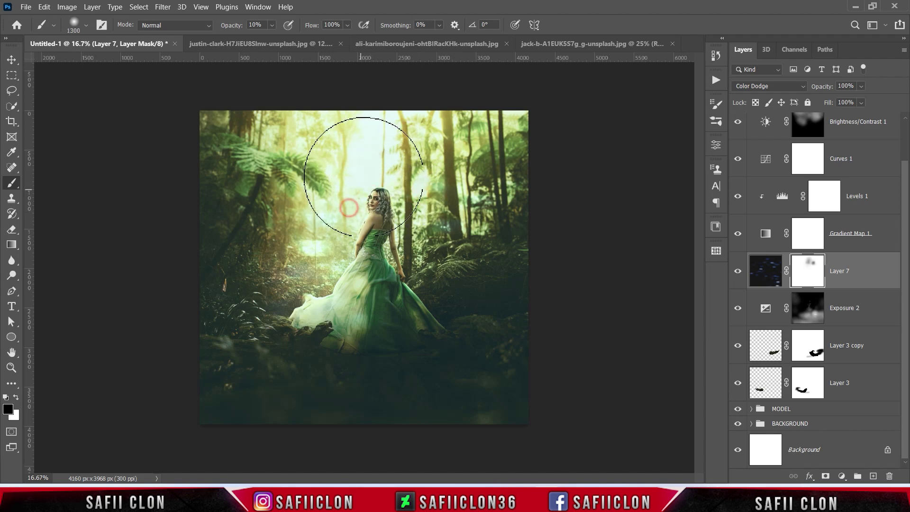
left_click(741, 273)
left_click(741, 273)
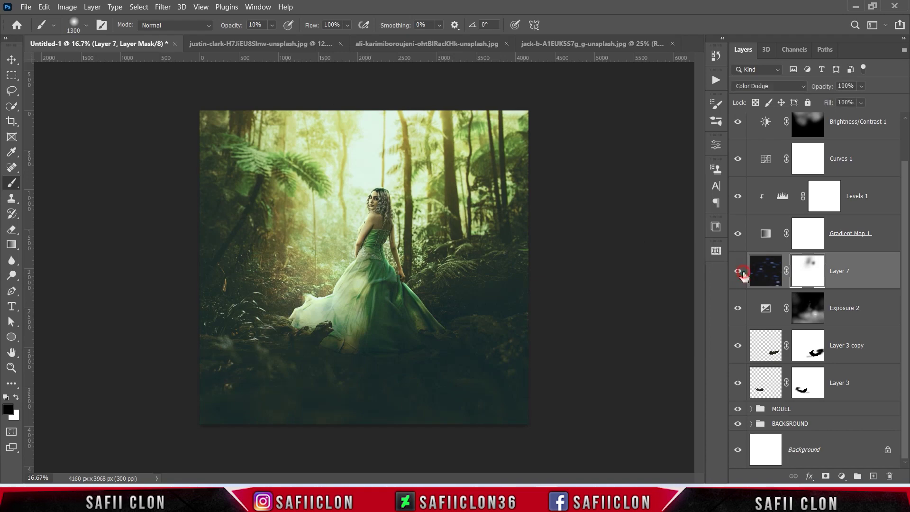
left_click(740, 274)
Zoom out and in to review the whole composition.
key("ctrl+minus")
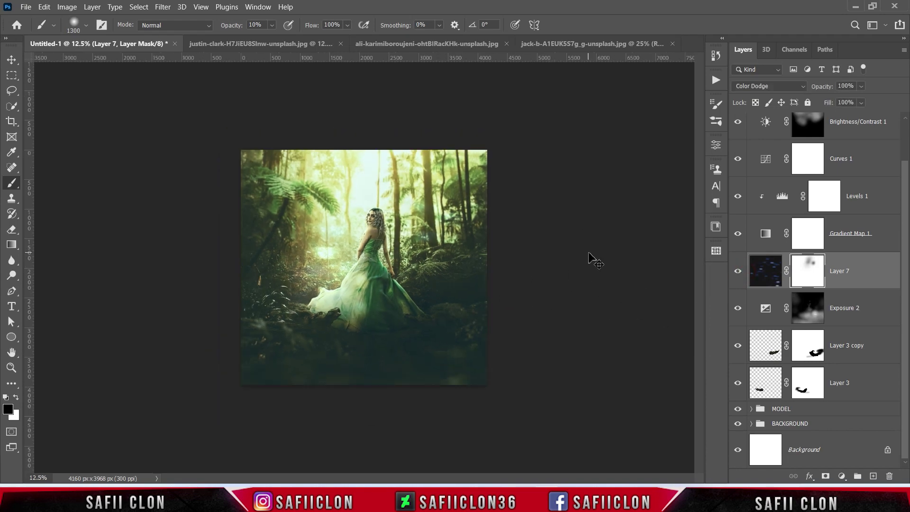
key("ctrl+minus")
key("ctrl+plus")
key("ctrl+plus")
key("ctrl+plus")
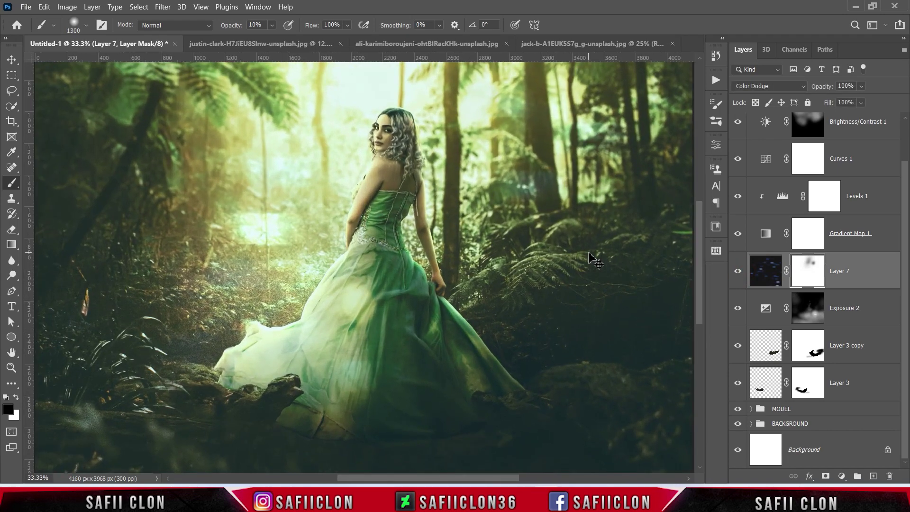
key("ctrl+minus")
key("ctrl+minus")
key("ctrl+plus")
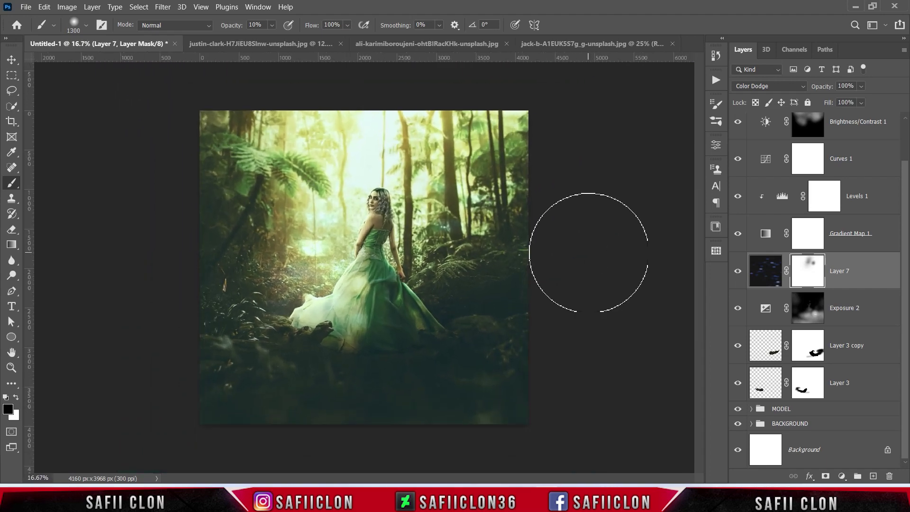
scroll(896, 204, "up", 1)
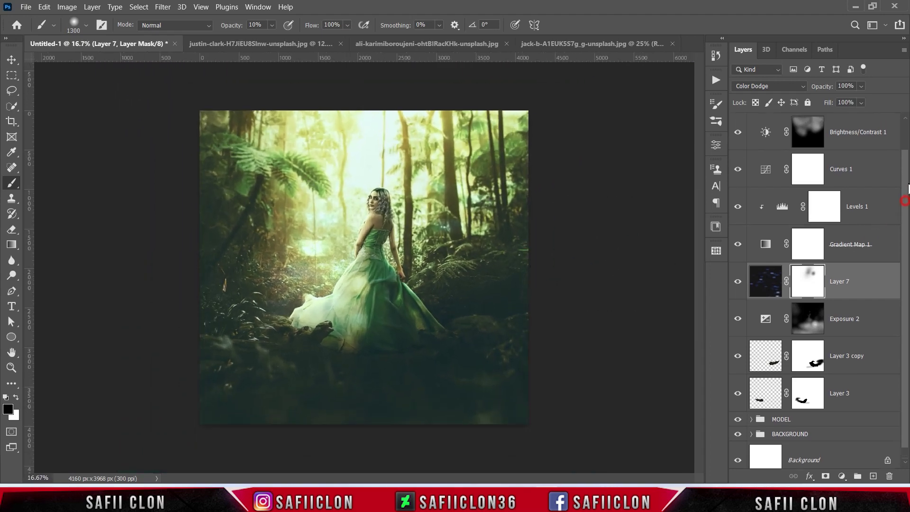
Select all layers from Color Lookup 1 down to the BACKGROUND group and group them as EDIT.
left_click(877, 140)
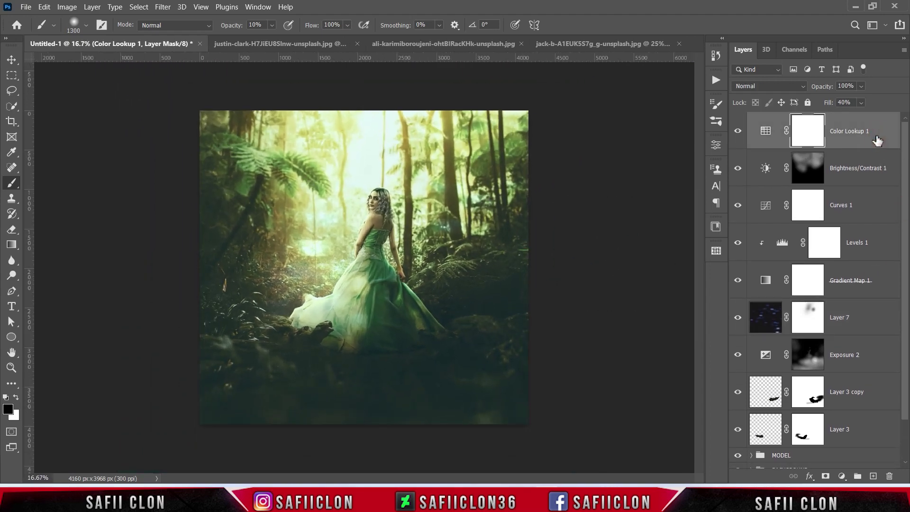
left_click_drag(903, 157, 908, 299)
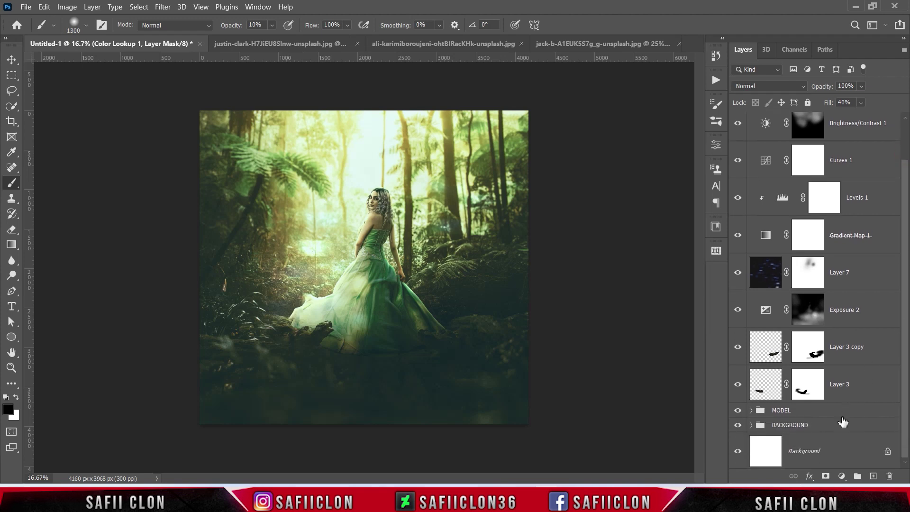
left_click(835, 429, "shift")
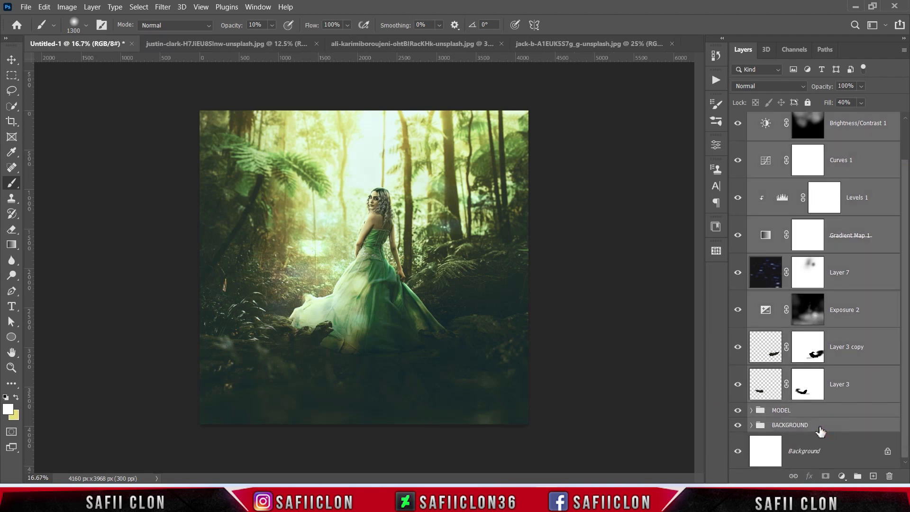
right_click(818, 425)
left_click(739, 79)
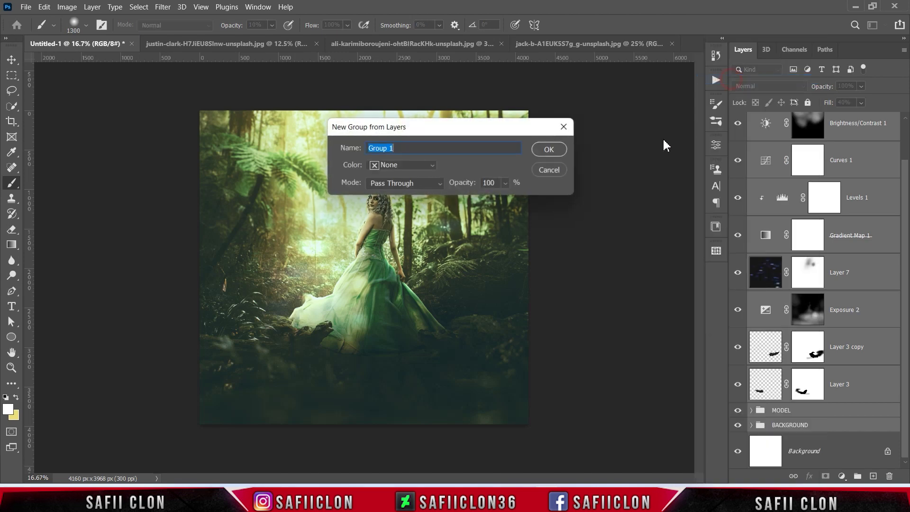
type("EDIT")
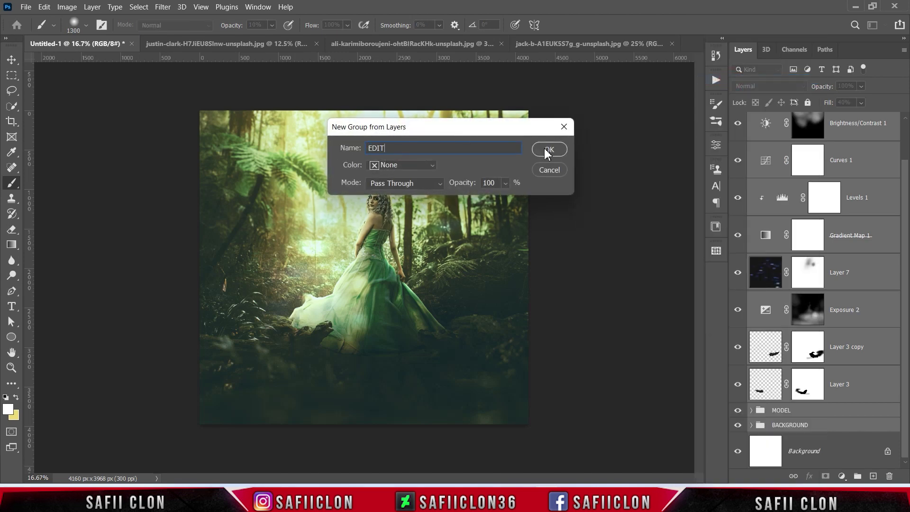
left_click(547, 151)
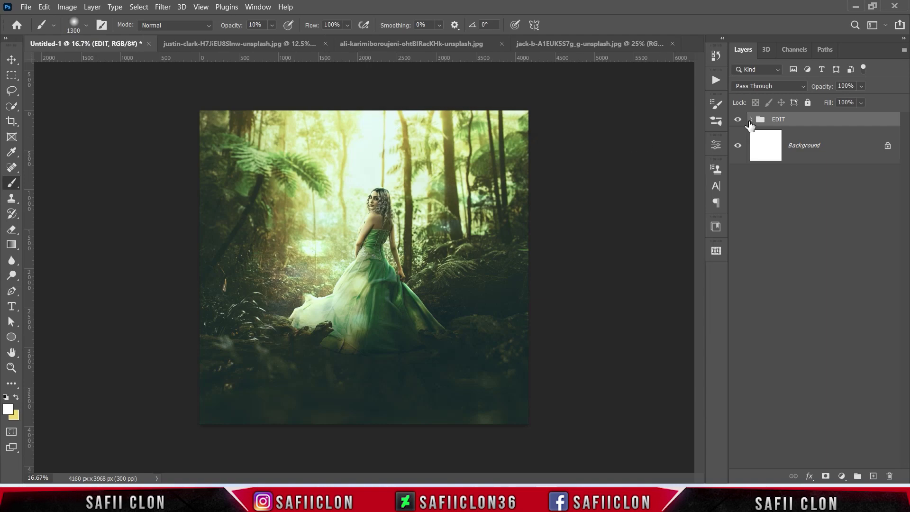
Toggle the EDIT group to compare, reviewing the composite at several zoom levels.
left_click(738, 119)
key("ctrl+plus")
key("ctrl+plus")
key("ctrl+minus")
key("ctrl+minus")
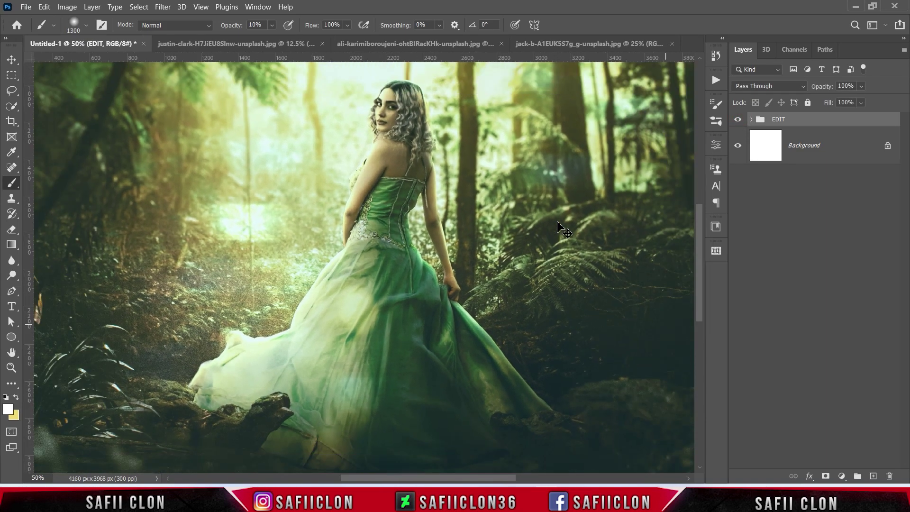
key("ctrl+minus")
key("ctrl+plus")
key("ctrl+plus")
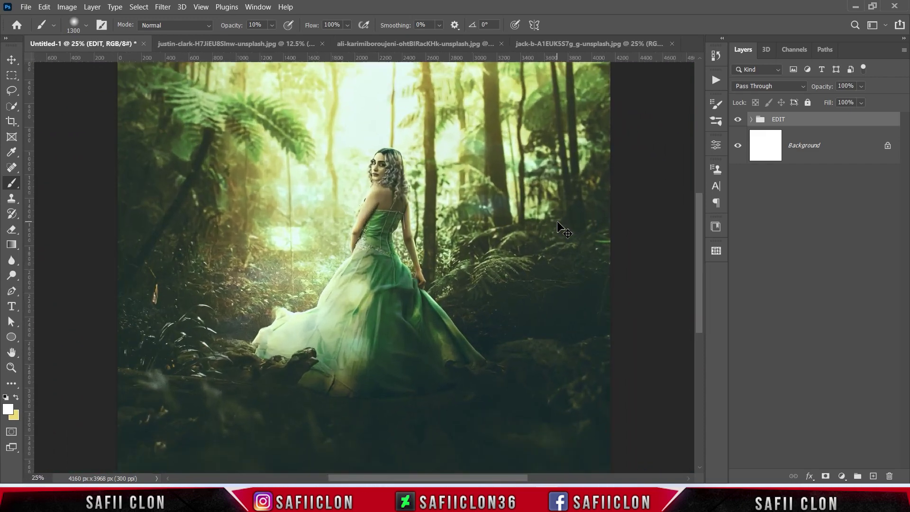
key("ctrl+minus")
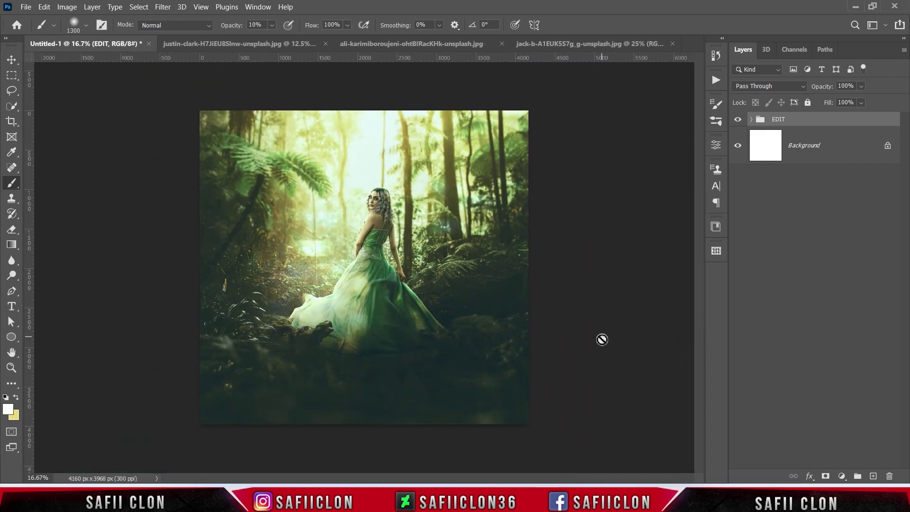